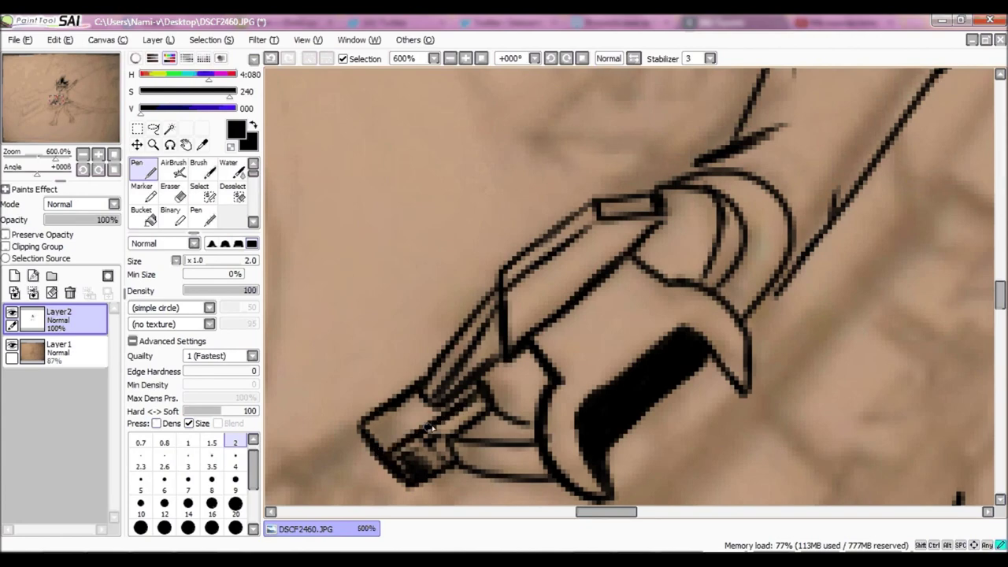
- Set the pen size to 4 and ink the long parallel edges of the duel disk's blade
click(235, 466)
scroll(630, 283, down, 1)
drag(362, 315, 567, 206)
mouse_move(567, 207)
mouse_down()
mouse_move(642, 381)
mouse_move(722, 258)
mouse_move(677, 77)
mouse_up()
key(ctrl+z)
scroll(677, 77, up, 3)
drag(633, 406, 797, 213)
scroll(797, 212, up, 2)
drag(822, 304, 948, 154)
- Ink the upper end of the duel disk's blade with a double upright line, replacing the misplaced stroke
mouse_move(909, 189)
mouse_down()
mouse_move(916, 424)
mouse_move(829, 125)
mouse_up()
mouse_move(551, 445)
mouse_down()
mouse_move(676, 315)
mouse_move(828, 109)
mouse_move(582, 429)
mouse_up()
mouse_move(586, 480)
mouse_down()
mouse_move(874, 104)
mouse_move(572, 485)
mouse_up()
scroll(813, 301, up, 3)
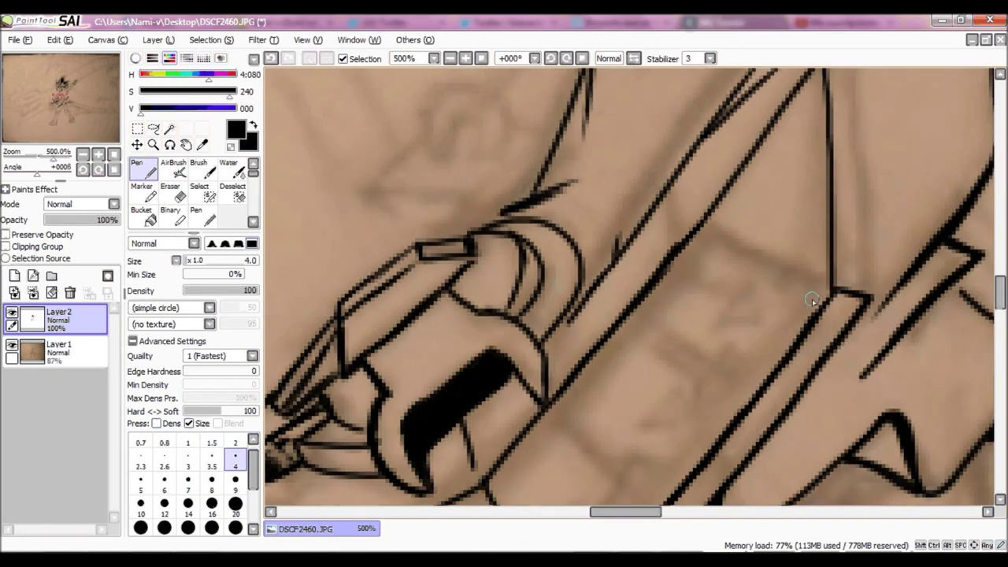
key(ctrl+z)
scroll(867, 299, down, 3)
drag(851, 272, 856, 473)
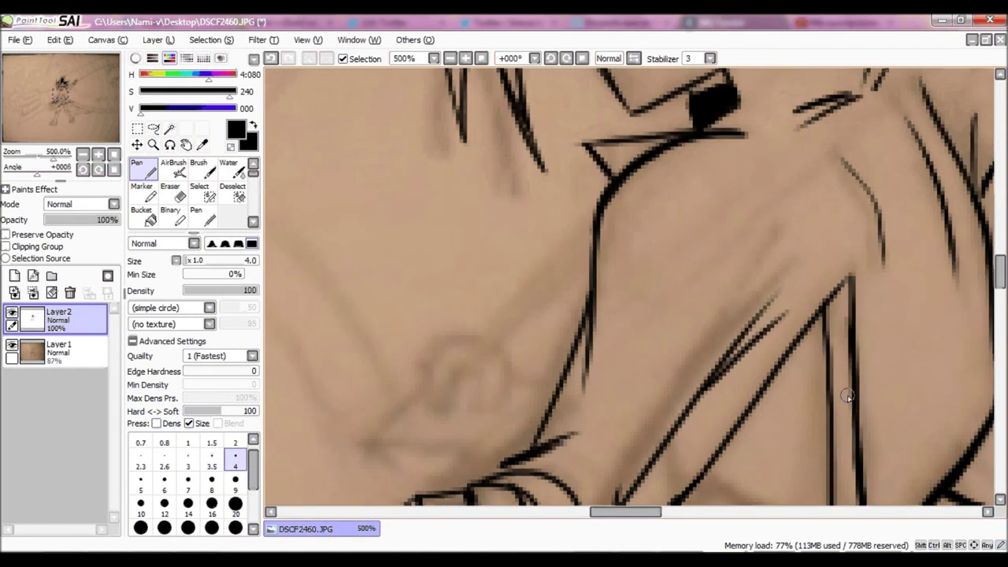
- Ink the long edges of the blade's lower section over the sketch
scroll(857, 473, down, 2)
drag(741, 290, 341, 459)
drag(438, 248, 340, 459)
drag(762, 327, 330, 507)
scroll(754, 260, down, 1)
mouse_move(744, 268)
mouse_down()
mouse_move(526, 373)
mouse_move(330, 444)
mouse_up()
- Set the pen size to 3 and ink the notched card slots along both sections of the duel disk
key(bracketleft)
drag(482, 293, 559, 287)
drag(489, 286, 500, 307)
drag(577, 152, 628, 124)
drag(574, 153, 602, 250)
scroll(693, 299, right, 2)
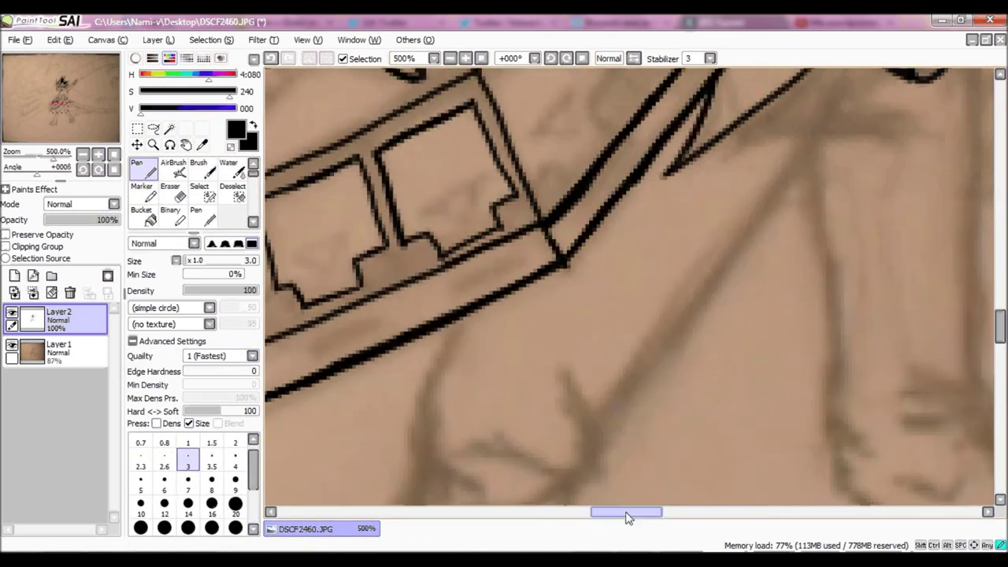
scroll(807, 347, up, 3)
drag(623, 352, 620, 315)
mouse_move(501, 311)
mouse_down()
mouse_move(619, 314)
mouse_move(538, 389)
mouse_move(619, 366)
mouse_move(606, 257)
mouse_move(675, 291)
mouse_move(696, 225)
mouse_move(632, 169)
mouse_move(715, 237)
mouse_up()
scroll(632, 170, up, 3)
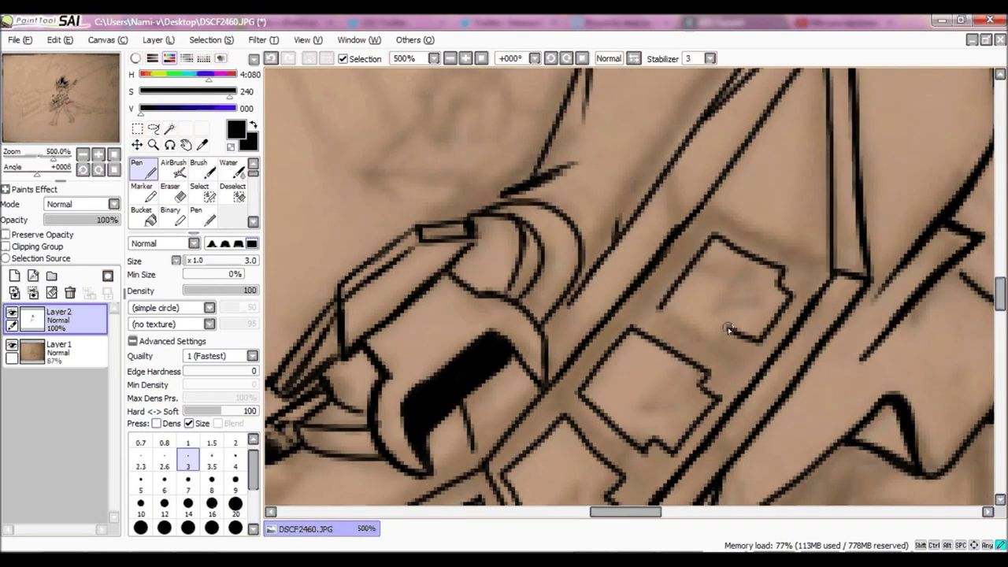
- Draw the card artwork in the duel disk's middle slot and small triangles in the other slots
drag(1001, 293, 1002, 312)
drag(519, 266, 551, 246)
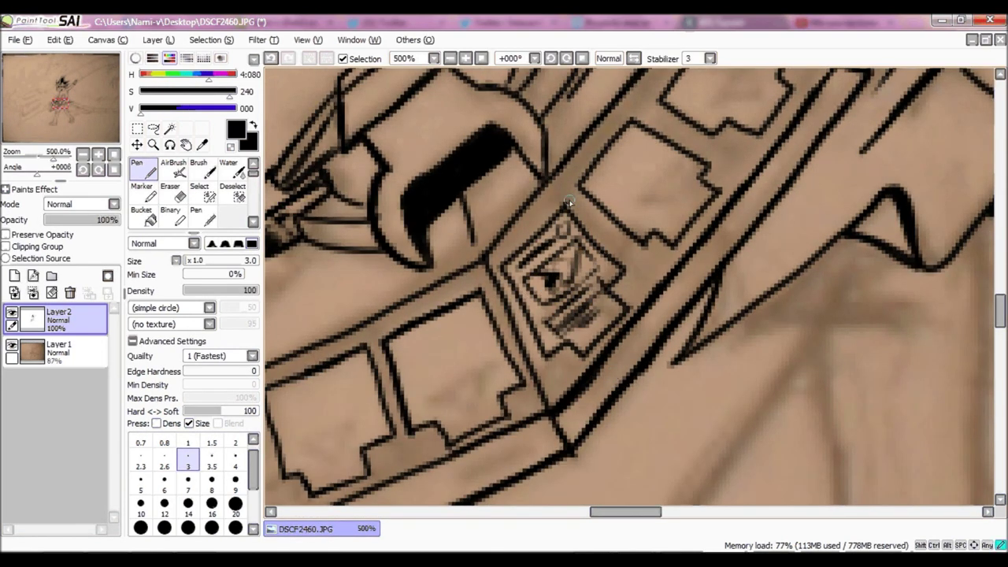
scroll(568, 203, left, 4)
drag(579, 398, 617, 412)
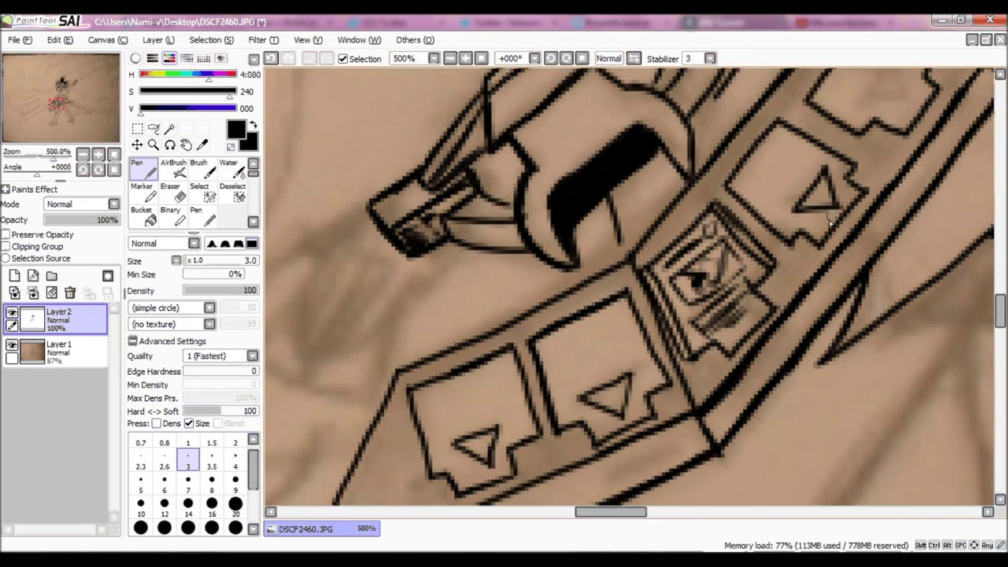
- Set the pen size to 6 and ink the outlines of both thighs with the first knee folds
key(ctrl+minus)
key(ctrl+minus)
key(ctrl+minus)
key(ctrl+alt+i)
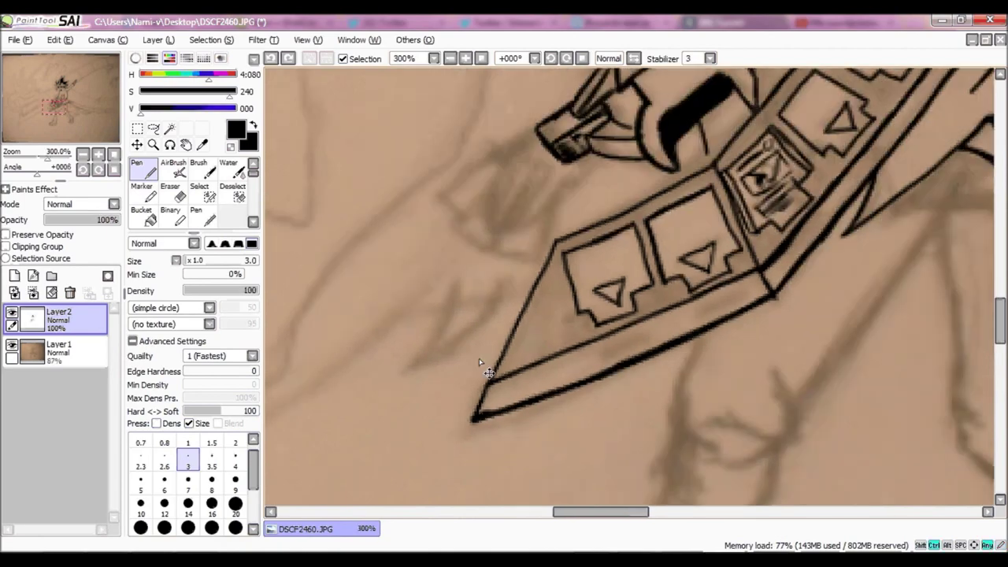
drag(639, 72, 638, 409)
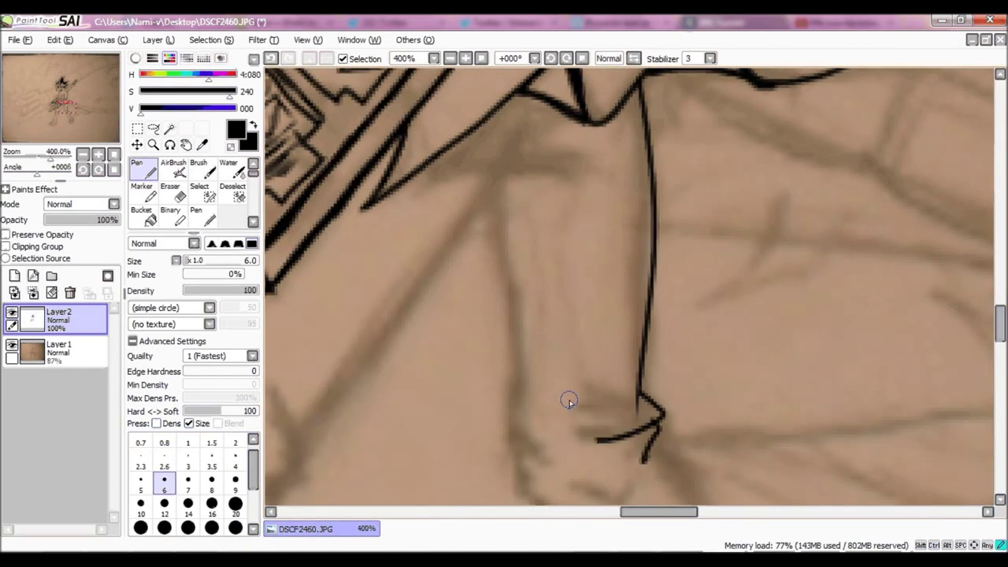
drag(568, 401, 619, 404)
drag(589, 110, 426, 193)
drag(555, 154, 299, 472)
- Ink the outline and folds of the rear trouser leg from the knee to the ankle
scroll(630, 315, down, 3)
drag(654, 236, 794, 460)
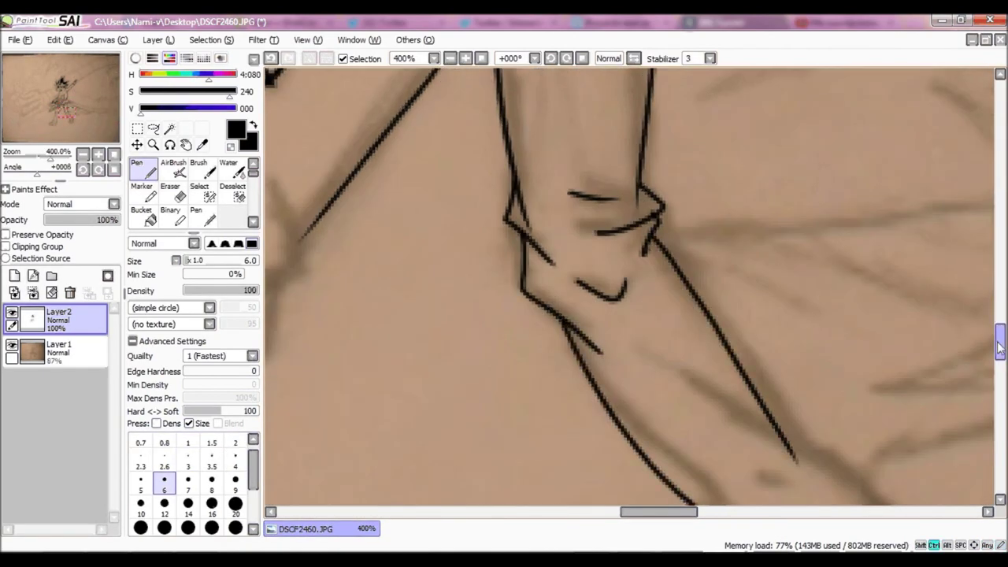
scroll(788, 378, down, 2)
drag(873, 429, 717, 264)
mouse_move(593, 228)
mouse_down()
mouse_move(754, 398)
mouse_move(827, 449)
mouse_up()
- Ink the rear leg's bunched trouser cuff and the shoe with its sole
scroll(824, 355, down, 2)
drag(736, 297, 824, 361)
mouse_move(920, 424)
mouse_down()
mouse_move(754, 349)
mouse_move(705, 421)
mouse_up()
key(ctrl+z)
drag(807, 423, 885, 433)
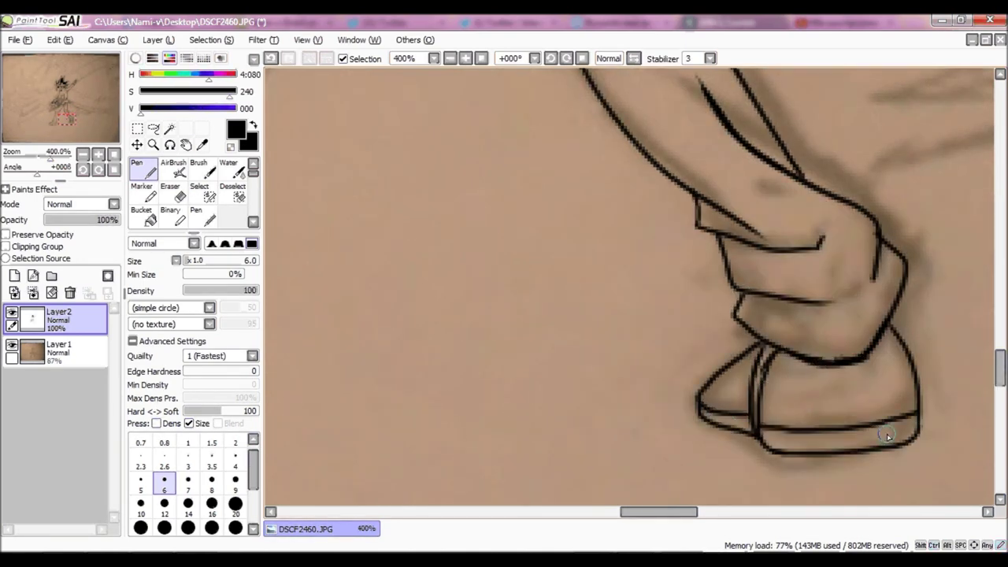
- Clean up the doubled jawline so a single line runs from the chin to the collar
scroll(885, 433, down, 5)
scroll(611, 331, up, 6)
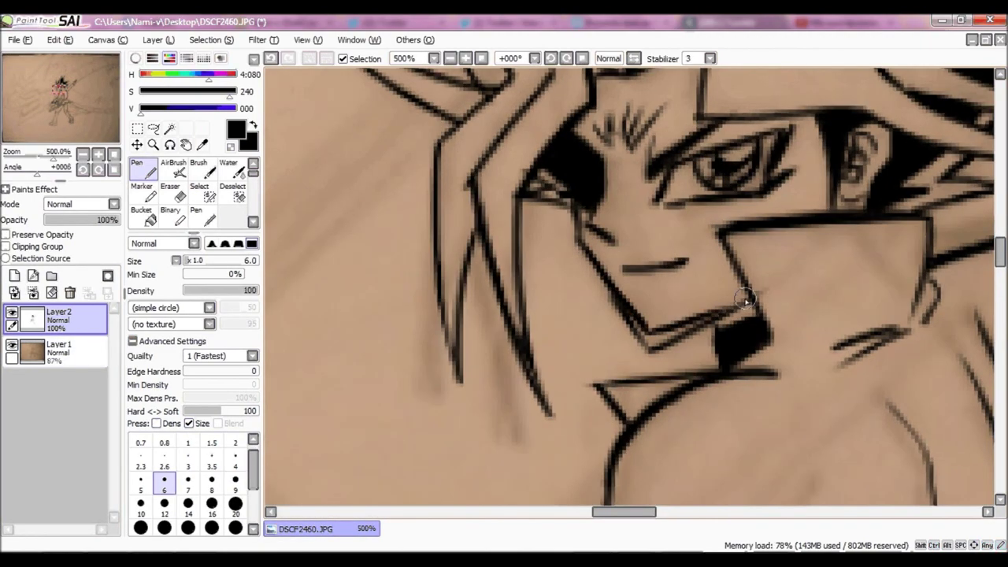
key(ctrl+z)
key(e)
key(n)
mouse_move(619, 290)
mouse_down()
mouse_move(670, 306)
mouse_move(726, 309)
mouse_up()
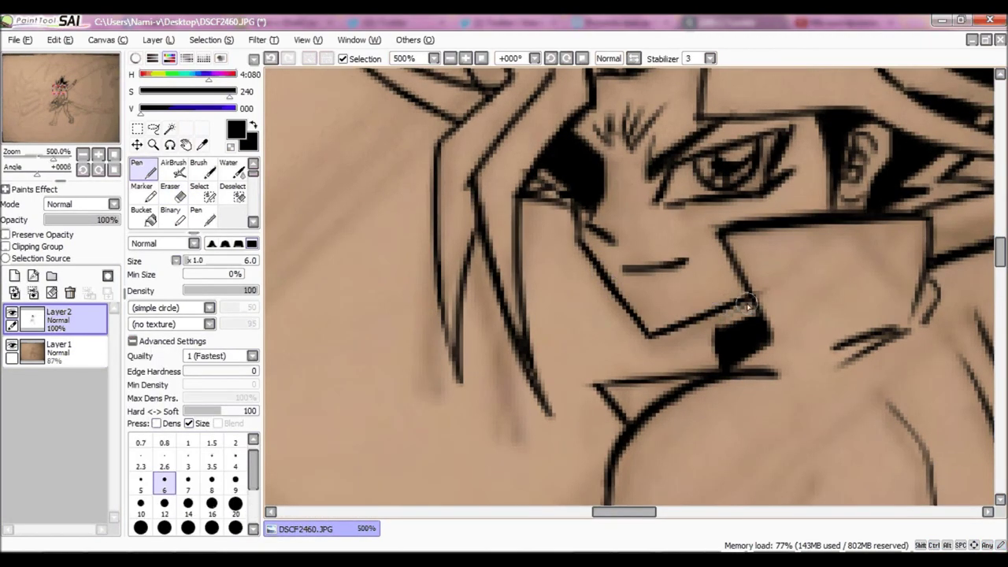
- Ink the knee and folds of the front leg below the duel disk, plus the creases at the crotch
scroll(732, 311, down, 5)
scroll(653, 252, up, 4)
drag(595, 305, 652, 252)
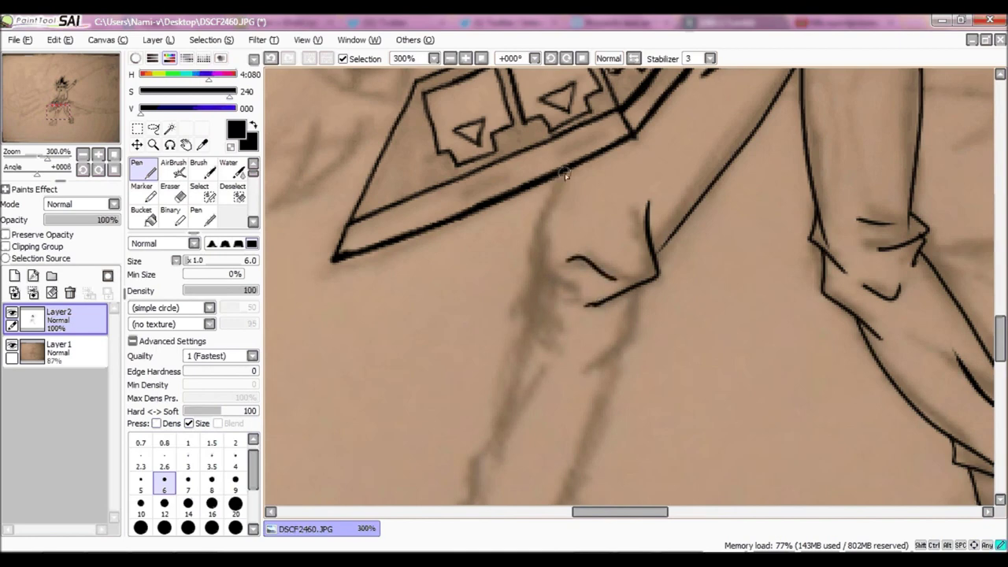
drag(565, 175, 562, 345)
drag(639, 290, 532, 402)
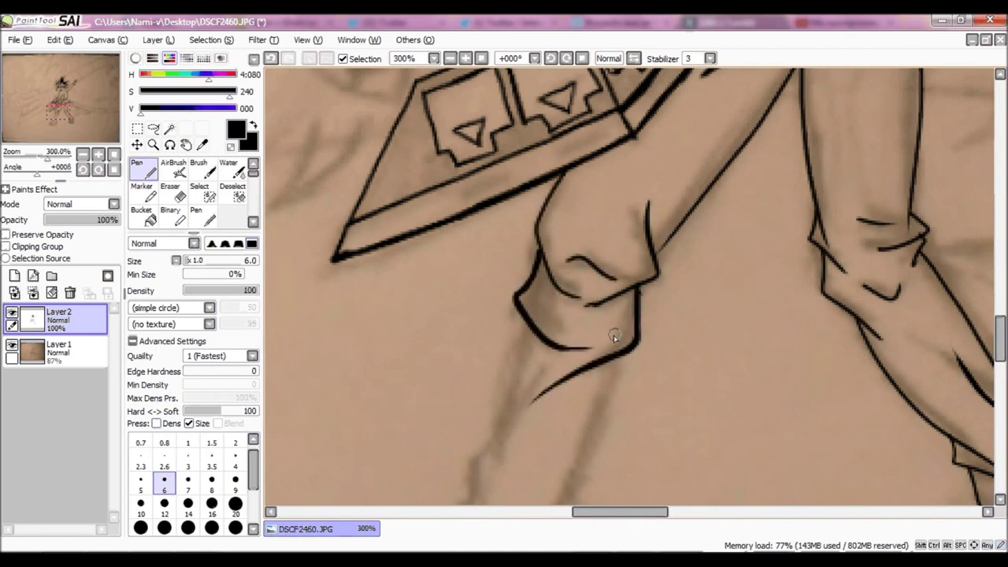
scroll(550, 277, up, 2)
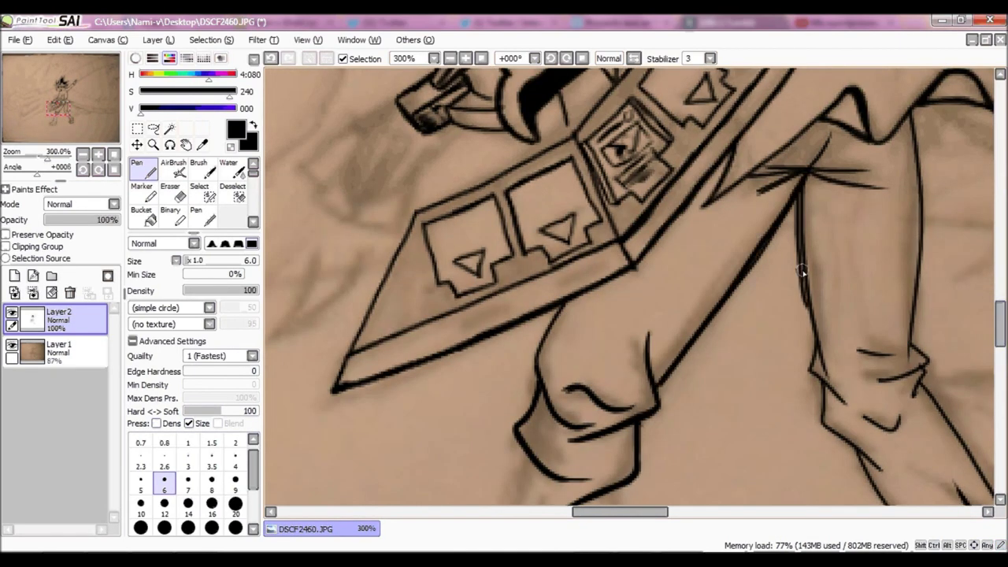
- Ink the front leg's lower trouser outline with its folds and cuff
scroll(612, 133, down, 5)
drag(568, 264, 526, 332)
drag(548, 319, 532, 374)
drag(560, 349, 482, 314)
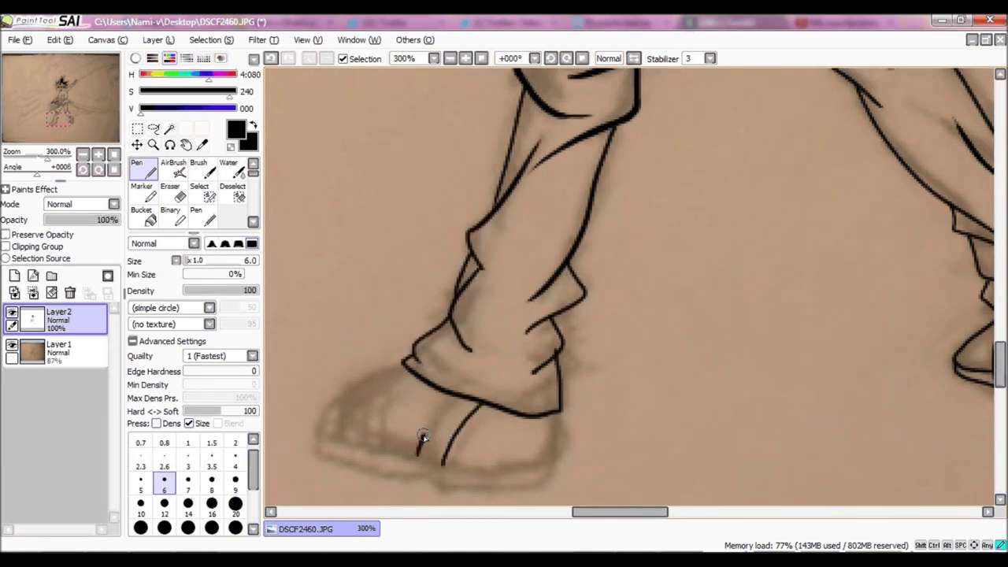
- Ink the front shoe with its straps, toe and stepped sole
drag(375, 375, 367, 446)
drag(400, 364, 442, 466)
drag(366, 445, 551, 466)
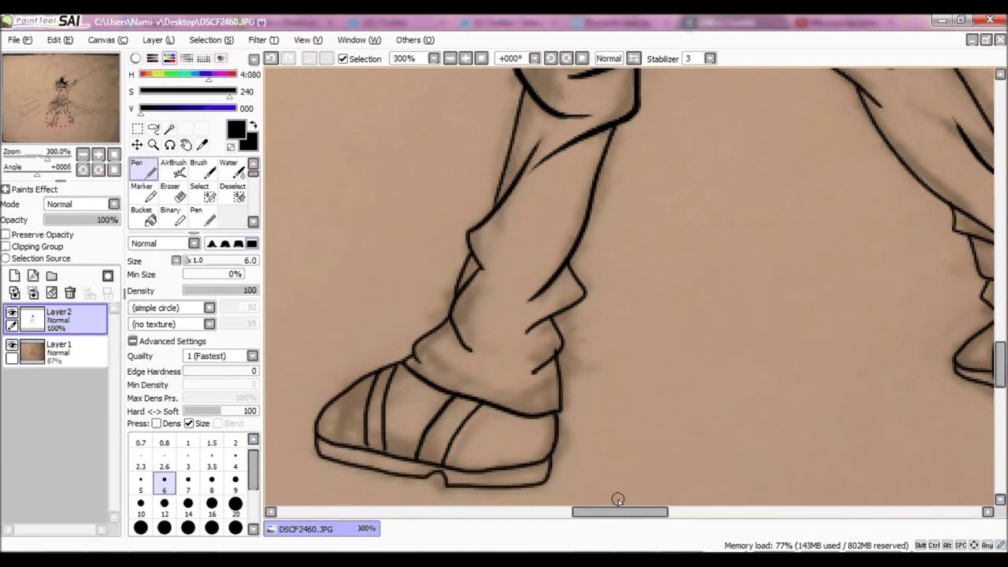
- Ink the pendant with its ring and the cord running up to the jacket's shoulder
scroll(619, 488, down, 4)
scroll(417, 226, up, 6)
mouse_move(418, 272)
mouse_down()
mouse_move(485, 265)
mouse_move(445, 172)
mouse_move(451, 186)
mouse_move(409, 263)
mouse_move(443, 197)
mouse_up()
mouse_move(387, 246)
mouse_down()
mouse_move(472, 336)
mouse_move(575, 228)
mouse_up()
drag(311, 322, 378, 393)
scroll(472, 378, up, 3)
mouse_move(453, 390)
mouse_down()
mouse_move(615, 284)
mouse_move(446, 407)
mouse_up()
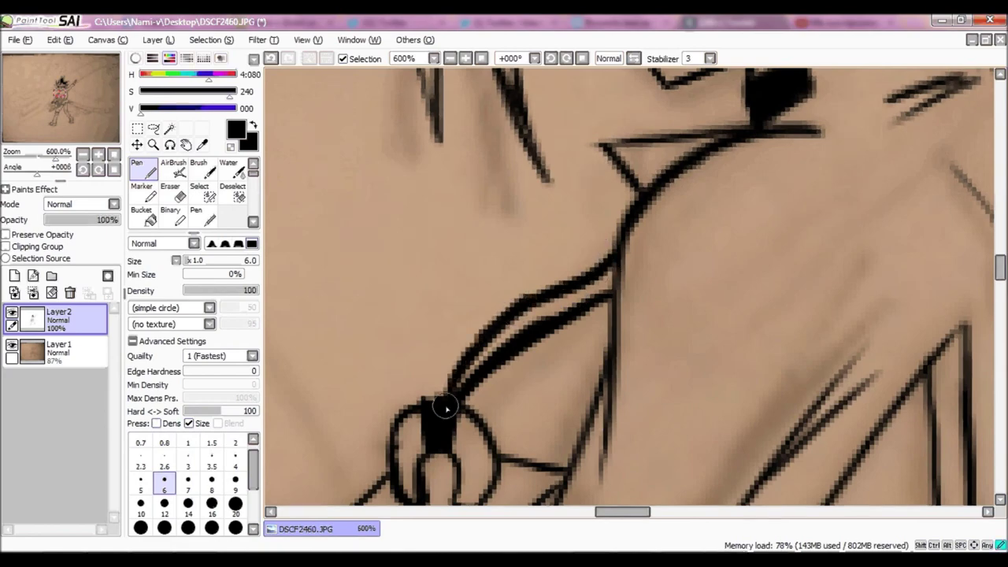
- Ink the lowered hand with its fingers and the fanned cards it holds
scroll(445, 408, down, 4)
scroll(546, 276, up, 6)
drag(501, 225, 432, 394)
drag(528, 203, 458, 254)
mouse_move(493, 214)
mouse_down()
mouse_move(382, 376)
mouse_move(450, 410)
mouse_move(641, 257)
mouse_move(437, 394)
mouse_up()
mouse_move(512, 323)
mouse_down()
mouse_move(494, 360)
mouse_move(534, 311)
mouse_up()
drag(504, 264, 561, 283)
mouse_move(449, 387)
mouse_down()
mouse_move(504, 306)
mouse_move(490, 276)
mouse_up()
drag(516, 293, 482, 335)
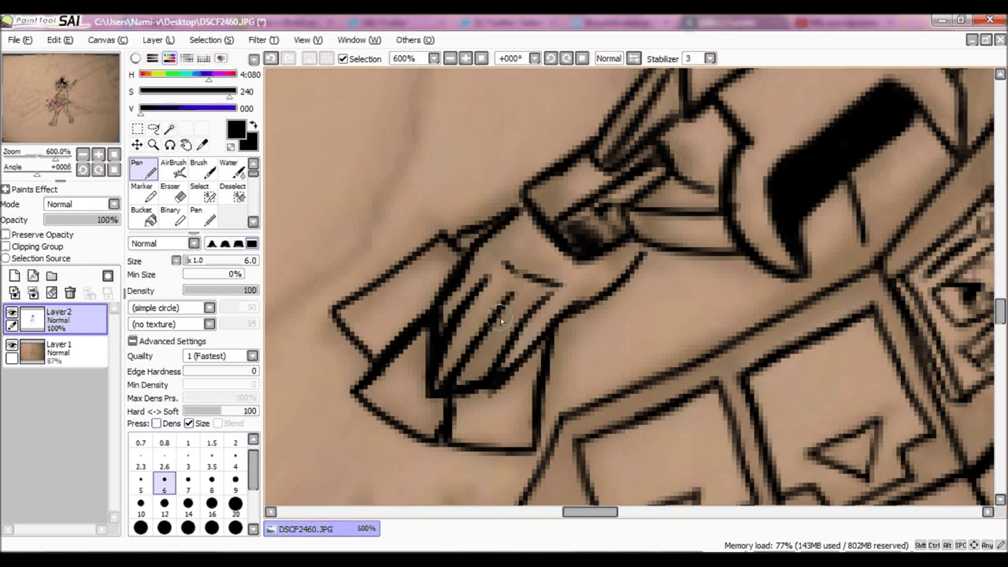
- Darken the gaps between the lowered hand's fingers and fill the black oval details around the cards and wrist
scroll(500, 319, down, 2)
scroll(552, 355, up, 2)
scroll(663, 459, down, 1)
scroll(663, 459, up, 1)
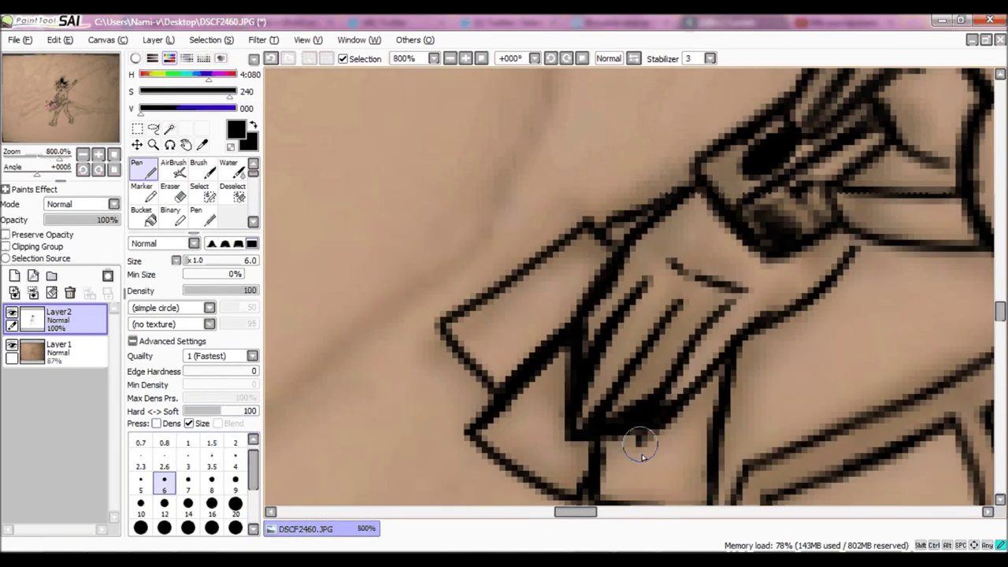
scroll(547, 405, down, 2)
scroll(732, 166, up, 2)
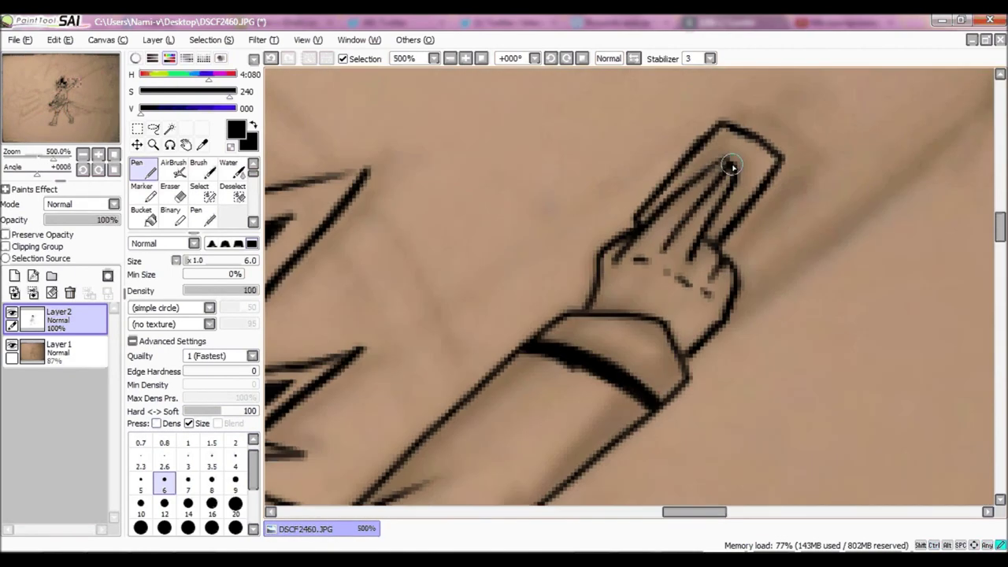
- Ink the small chain-like trim along the front edge of the jacket collar
scroll(741, 160, down, 2)
scroll(622, 350, up, 2)
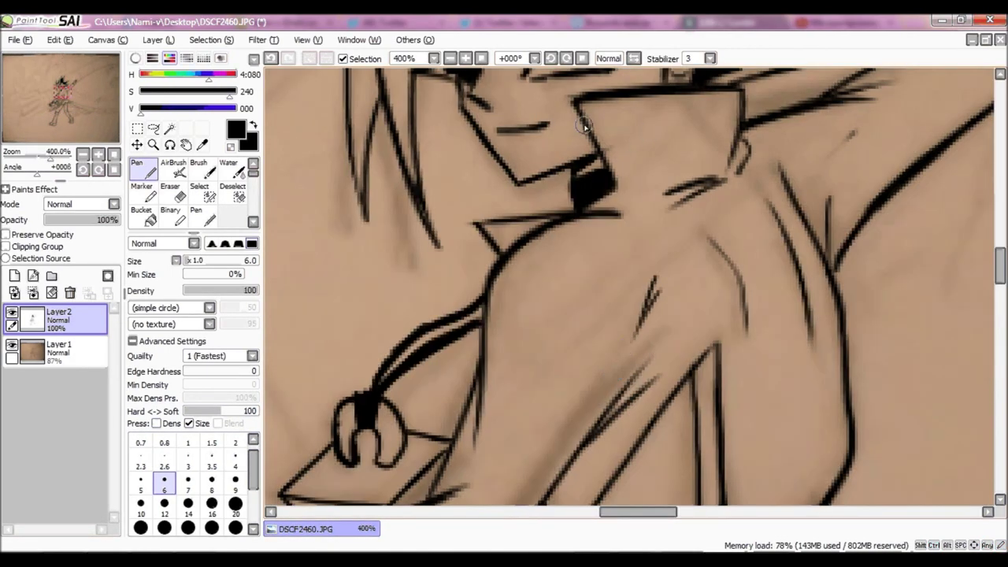
drag(567, 116, 588, 163)
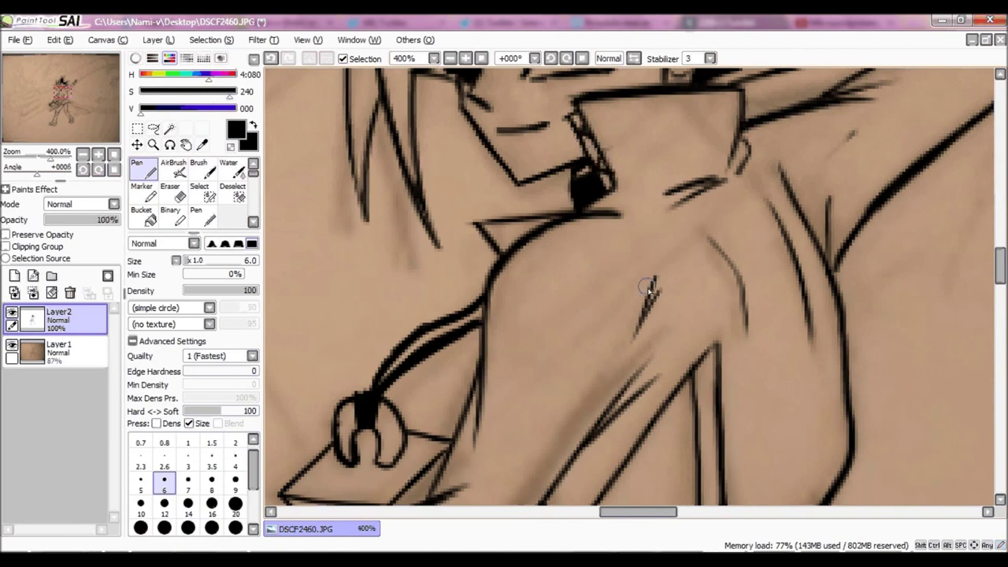
- Hide Layer1 and thicken the outlines and folds of both trouser legs
scroll(599, 167, down, 5)
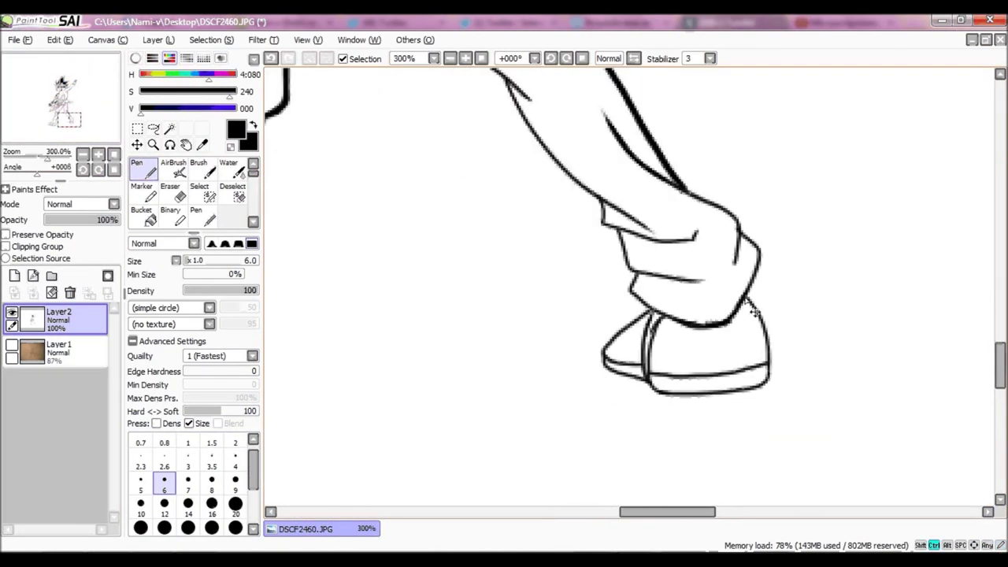
scroll(650, 301, up, 2)
drag(501, 198, 652, 195)
drag(525, 278, 689, 300)
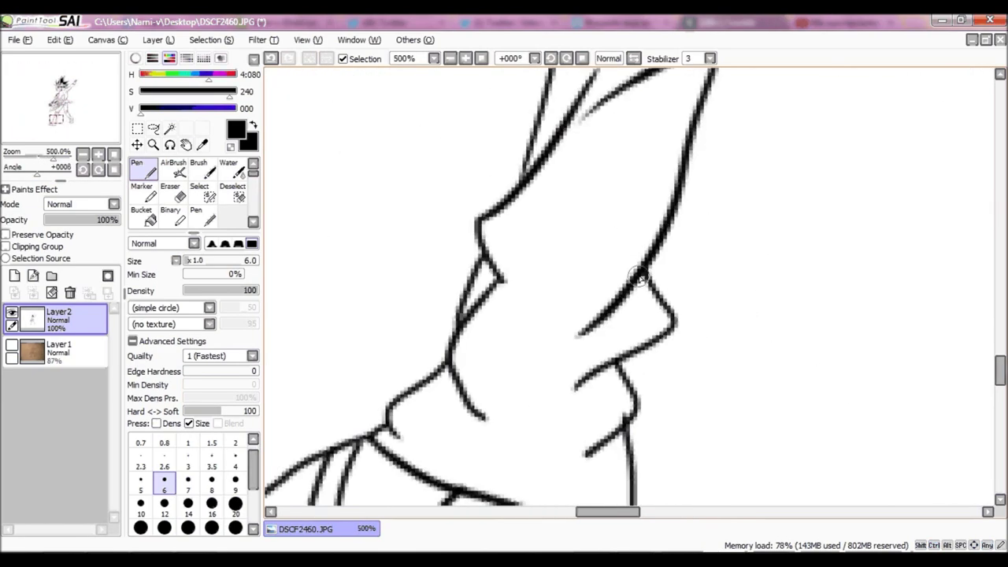
mouse_move(630, 271)
mouse_down()
mouse_move(638, 357)
mouse_move(626, 417)
mouse_move(512, 281)
mouse_move(607, 244)
mouse_up()
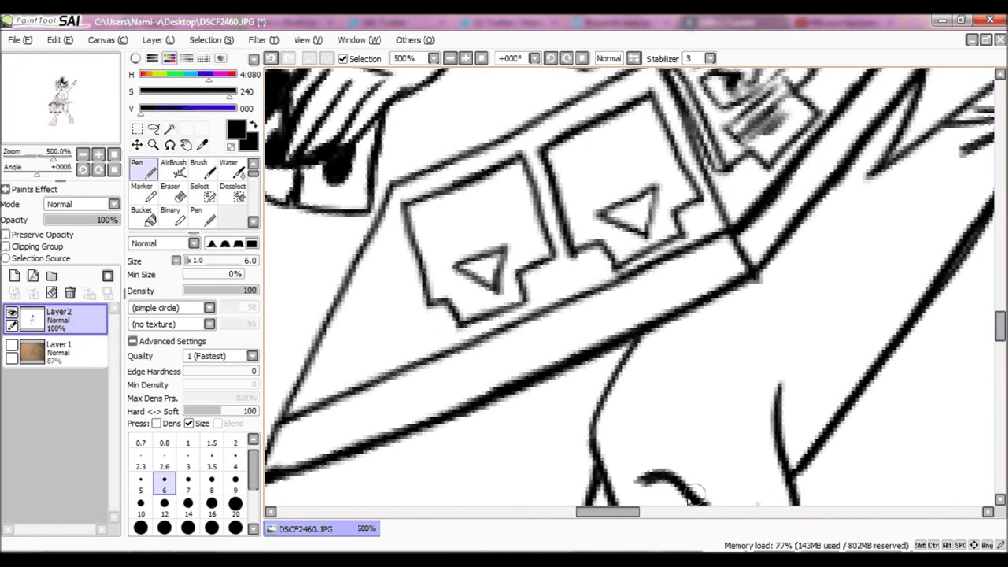
- Thicken the duel disk's lower edge and the nearby leg lines, and check the whole figure
mouse_move(709, 283)
mouse_down()
mouse_move(587, 472)
mouse_move(575, 346)
mouse_up()
drag(707, 364, 945, 432)
scroll(929, 432, down, 5)
drag(571, 309, 543, 355)
scroll(621, 352, down, 5)
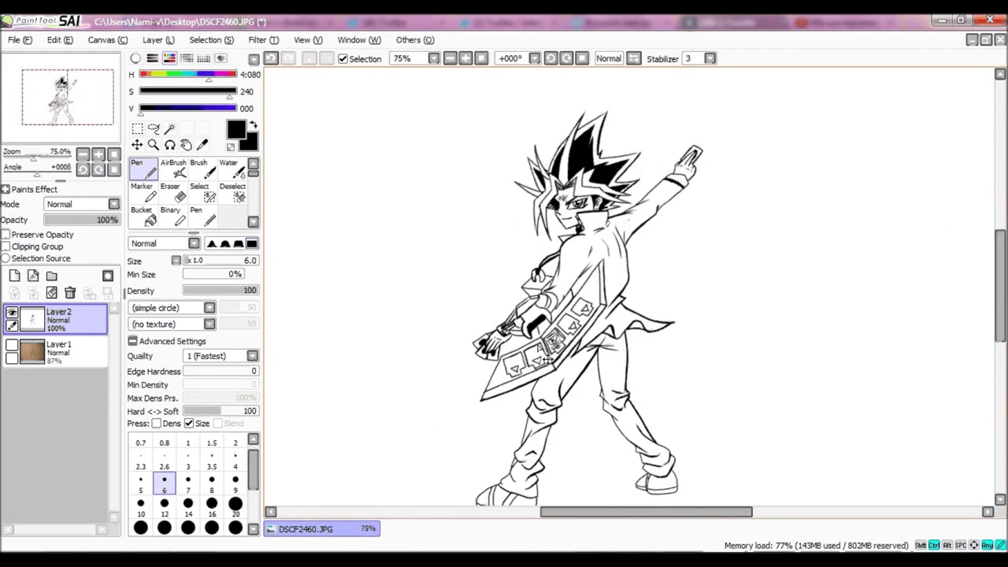
scroll(551, 338, up, 5)
scroll(622, 315, down, 6)
- Show Layer1 again, set the pen size to 8 and ink the dragon's eye and upper mouth outline
click(12, 344)
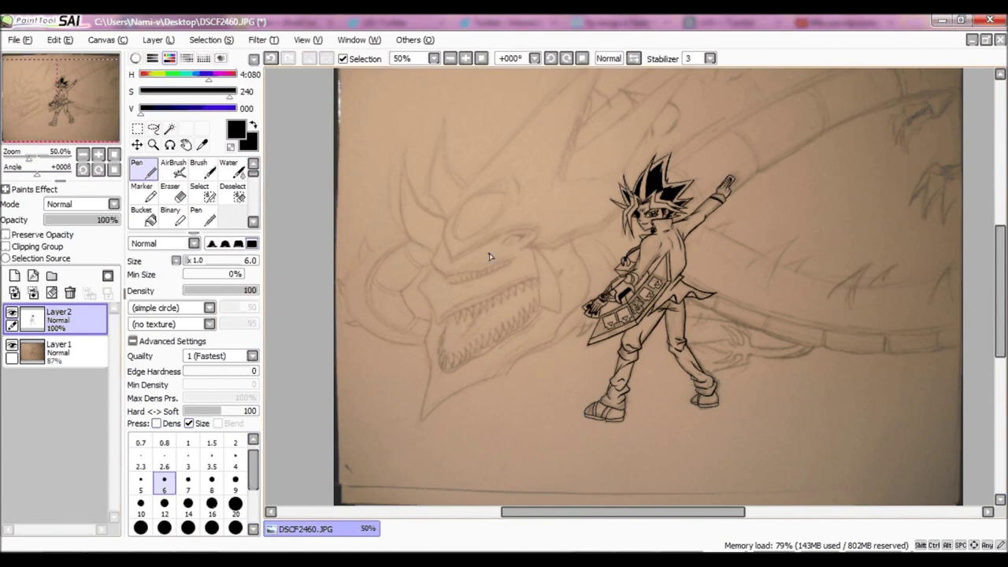
click(211, 479)
scroll(504, 252, up, 5)
drag(447, 266, 515, 217)
drag(539, 249, 844, 160)
- Ink the dragon's snout contour, the row of triangular teeth in the upper mouth and the brow ridge
mouse_move(412, 371)
mouse_down()
mouse_move(776, 288)
mouse_move(386, 343)
mouse_up()
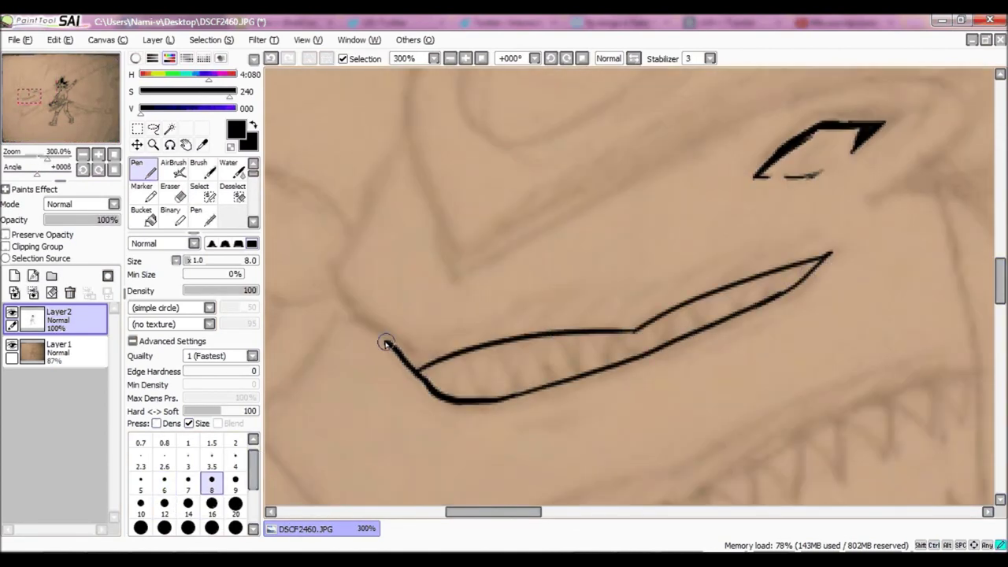
drag(449, 394, 498, 349)
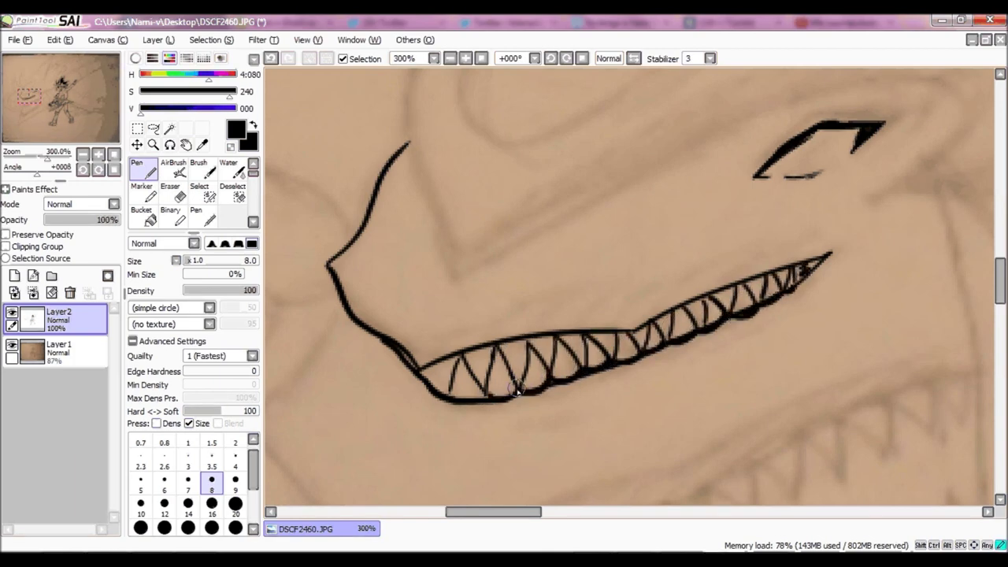
drag(729, 258, 575, 309)
drag(392, 289, 843, 286)
- Ink the large pointed horn on top of the dragon's head and the curved lines beside it
scroll(418, 479, up, 5)
drag(468, 487, 598, 415)
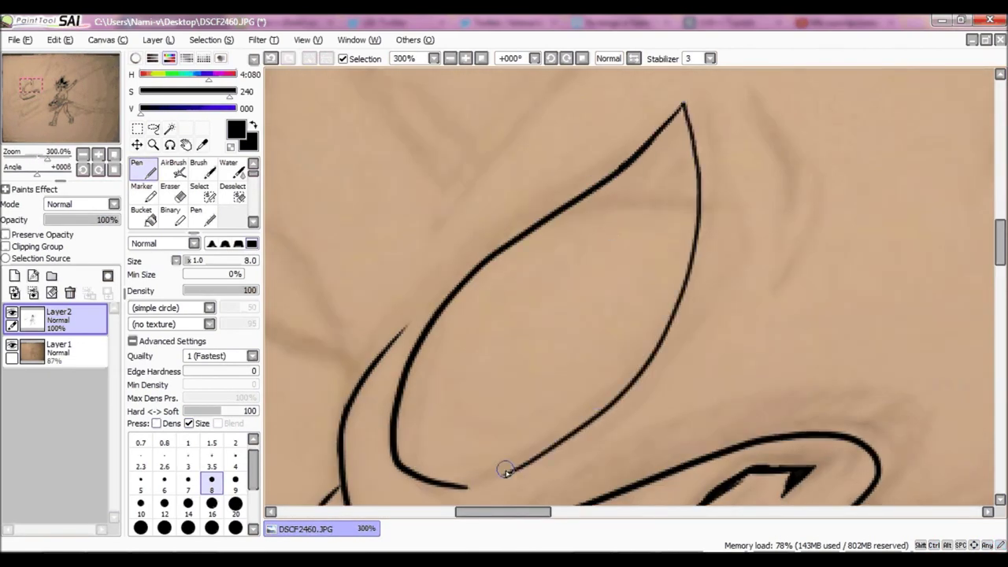
drag(688, 208, 556, 228)
drag(788, 103, 742, 287)
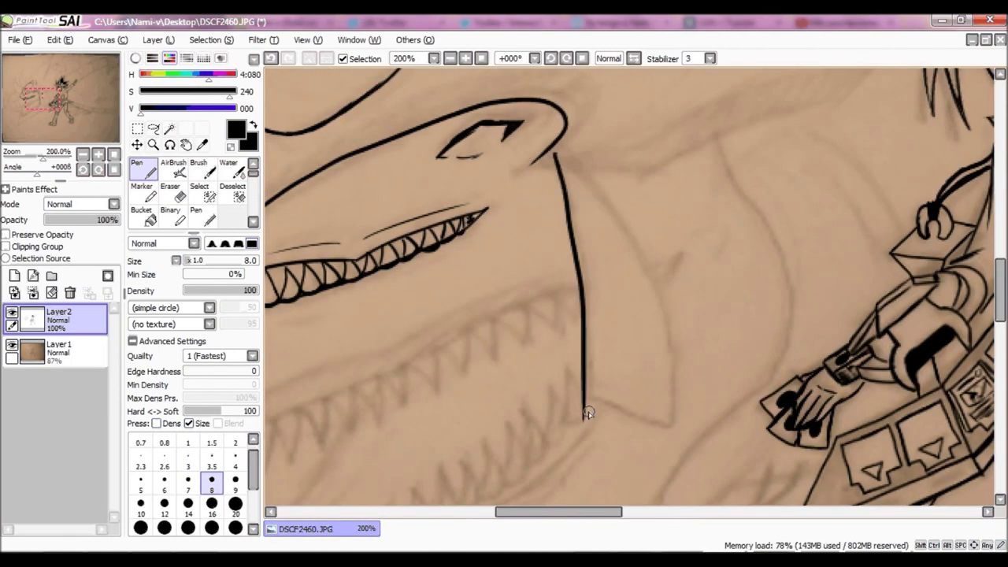
- Ink the curved cheek plate hanging behind the dragon's jaw
drag(551, 161, 595, 422)
drag(700, 366, 590, 429)
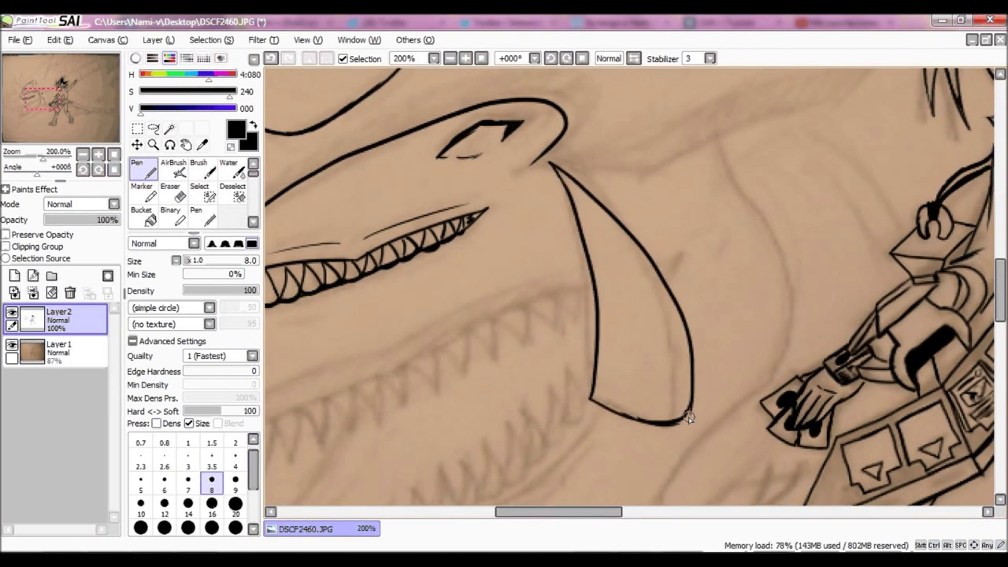
drag(698, 403, 671, 430)
- Extend the line from below the dragon's eye across the cheek plate's tip towards the neck
scroll(724, 309, up, 2)
drag(723, 309, 518, 388)
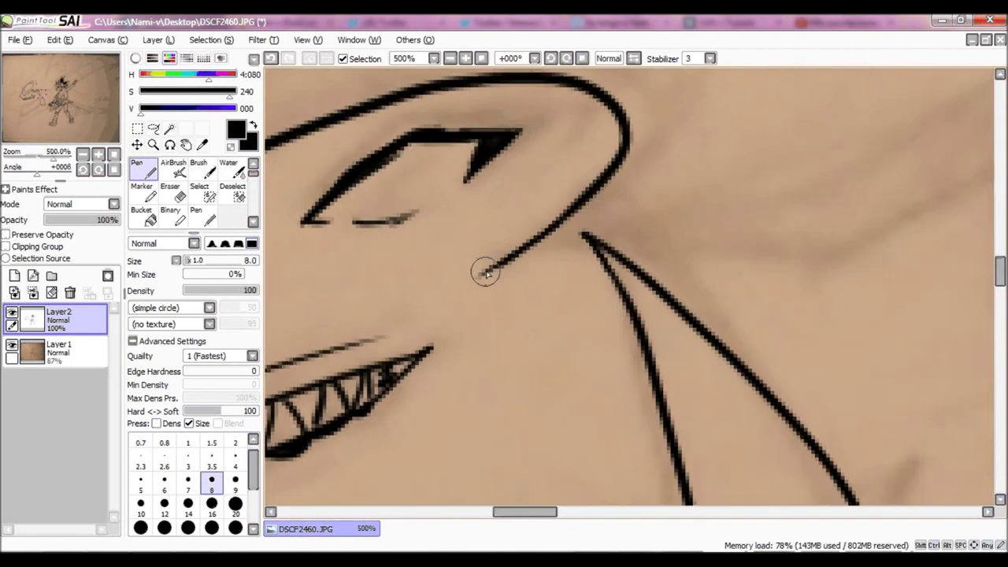
drag(479, 272, 659, 259)
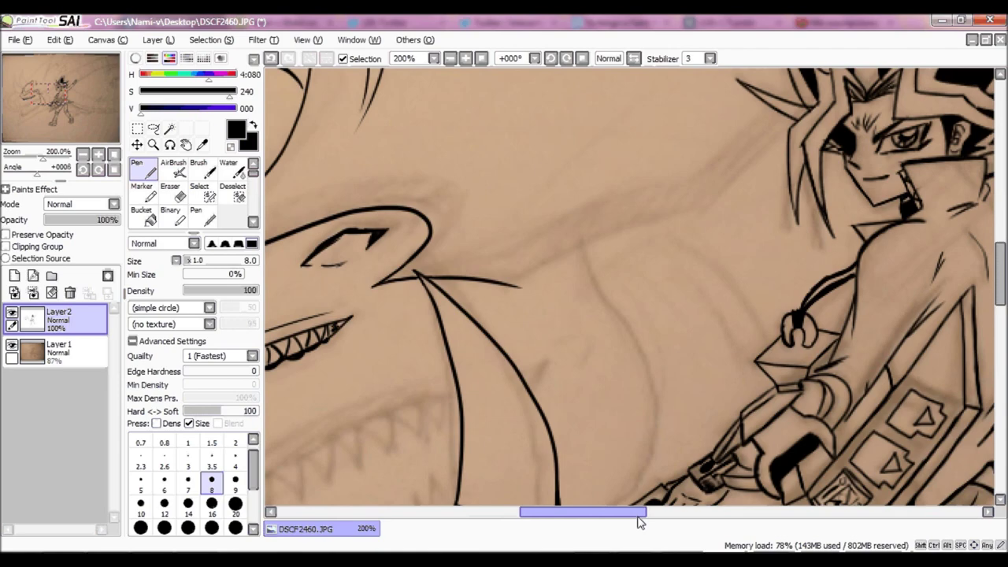
- Extend the inked line from the dragon's cheek plate along its neck up to the duelist's hair
drag(519, 288, 787, 167)
scroll(787, 167, down, 3)
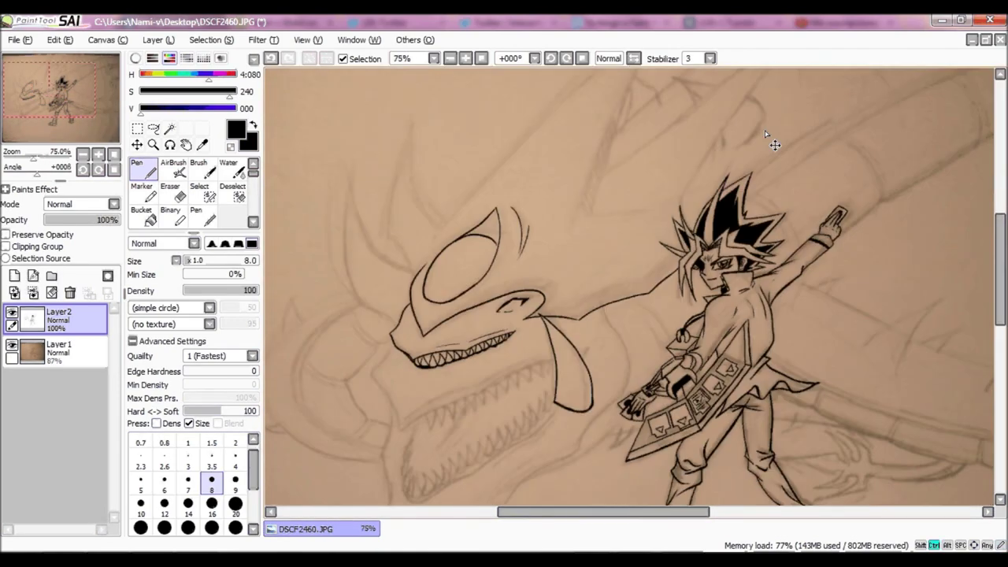
scroll(793, 149, up, 3)
drag(998, 299, 998, 268)
scroll(787, 236, down, 2)
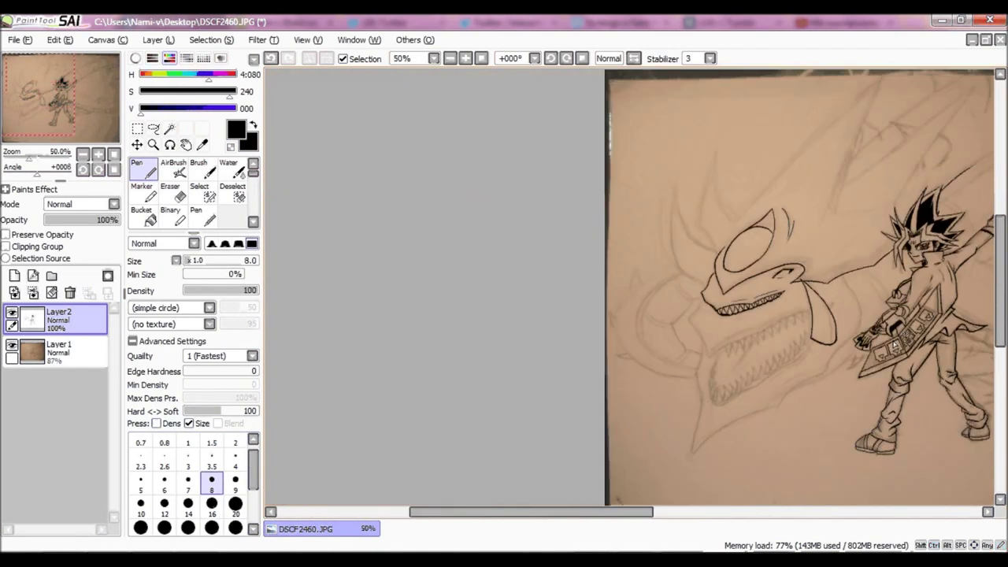
- Sketch rough guide lines on Layer1 for the dragon's long spikes behind the duelist's hair
click(59, 349)
scroll(724, 158, up, 1)
drag(519, 244, 722, 94)
drag(512, 170, 740, 79)
drag(712, 180, 792, 102)
- Ink the long pointed spike behind the duelist's hair on Layer2, following the rough guide lines
click(59, 319)
click(171, 191)
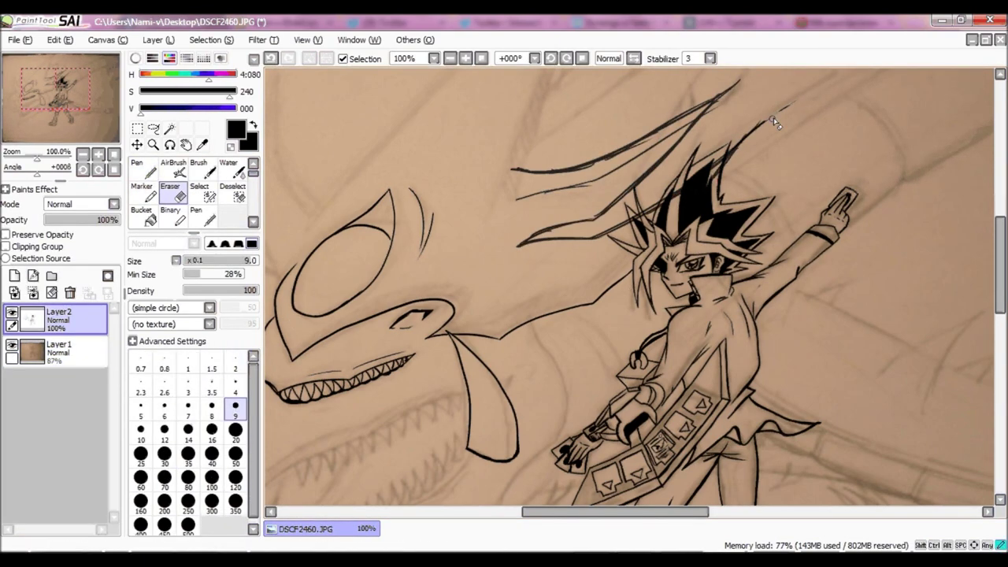
key(n)
scroll(756, 141, up, 2)
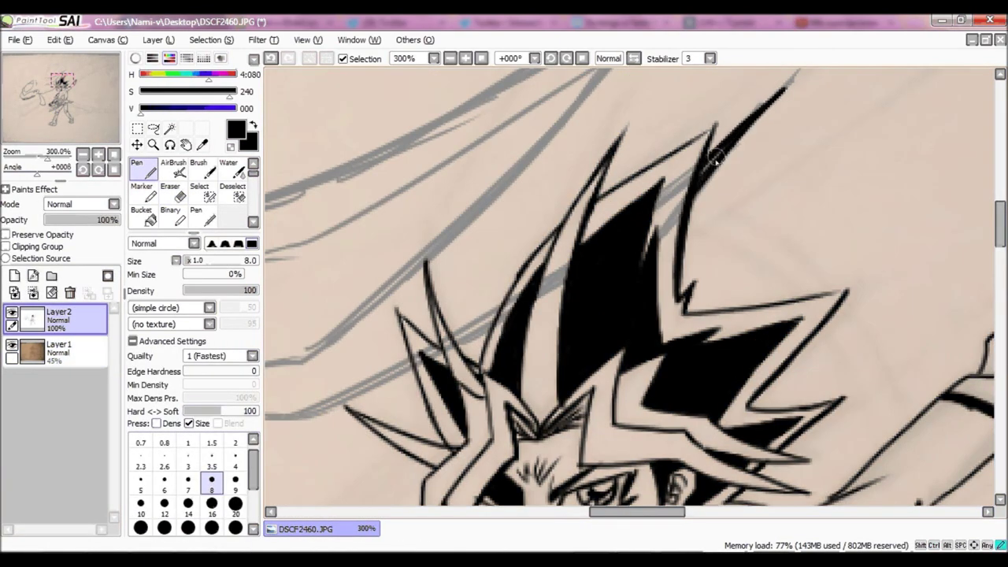
scroll(716, 157, down, 3)
scroll(715, 158, left, 4)
drag(380, 265, 700, 201)
mouse_move(382, 262)
mouse_down()
mouse_move(581, 176)
mouse_move(630, 169)
mouse_up()
scroll(976, 224, up, 5)
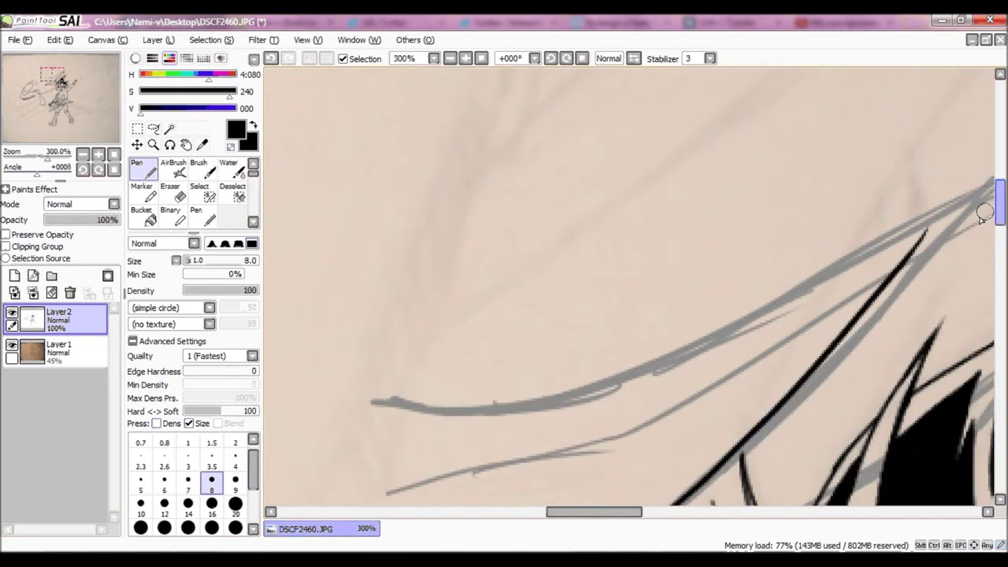
drag(370, 385, 990, 130)
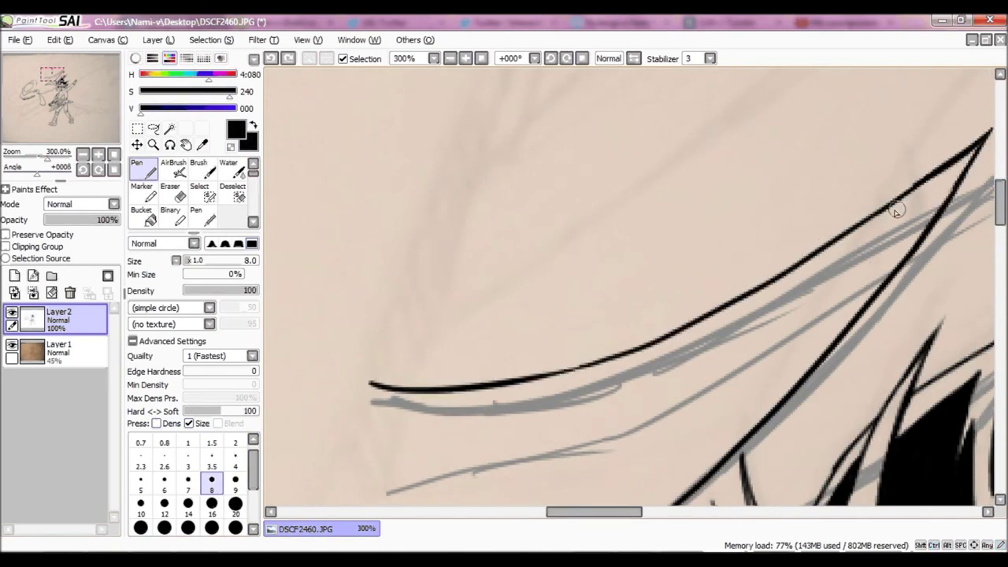
scroll(894, 211, down, 5)
scroll(899, 203, up, 1)
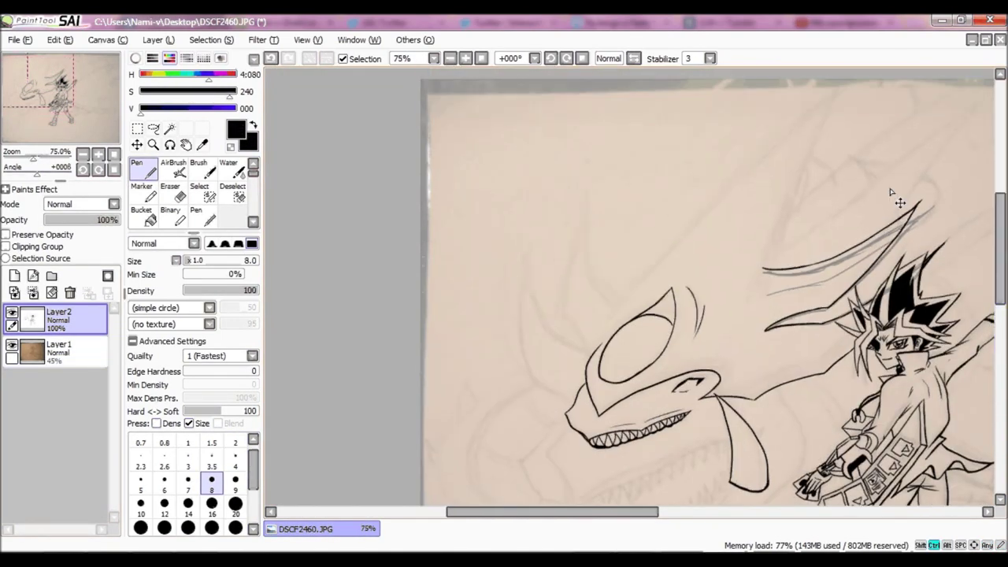
- Ink the two long edges of the tall crest spike above the dragon's head and bring them together at the tip
scroll(899, 204, up, 1)
drag(748, 338, 780, 221)
drag(601, 318, 772, 147)
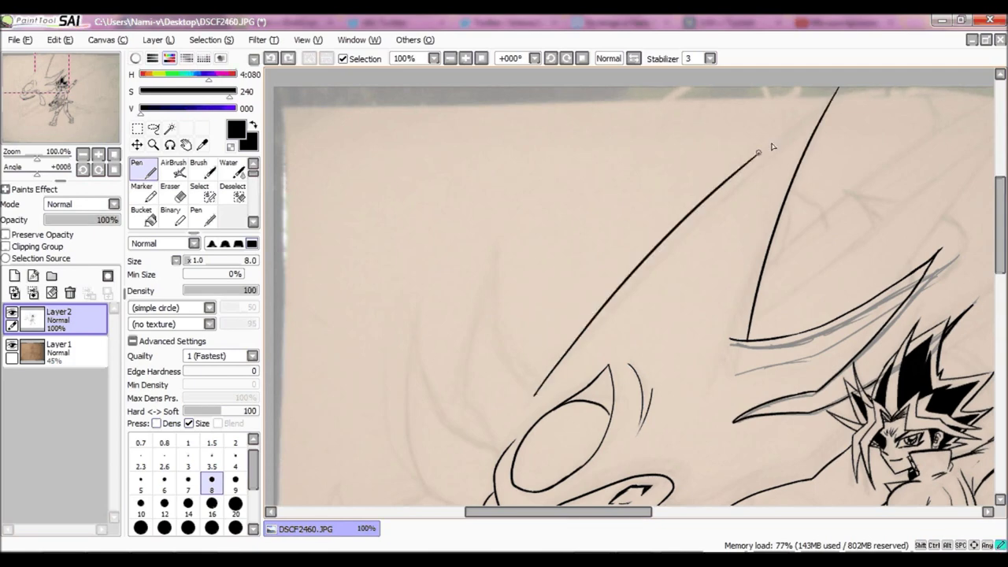
scroll(796, 138, up, 2)
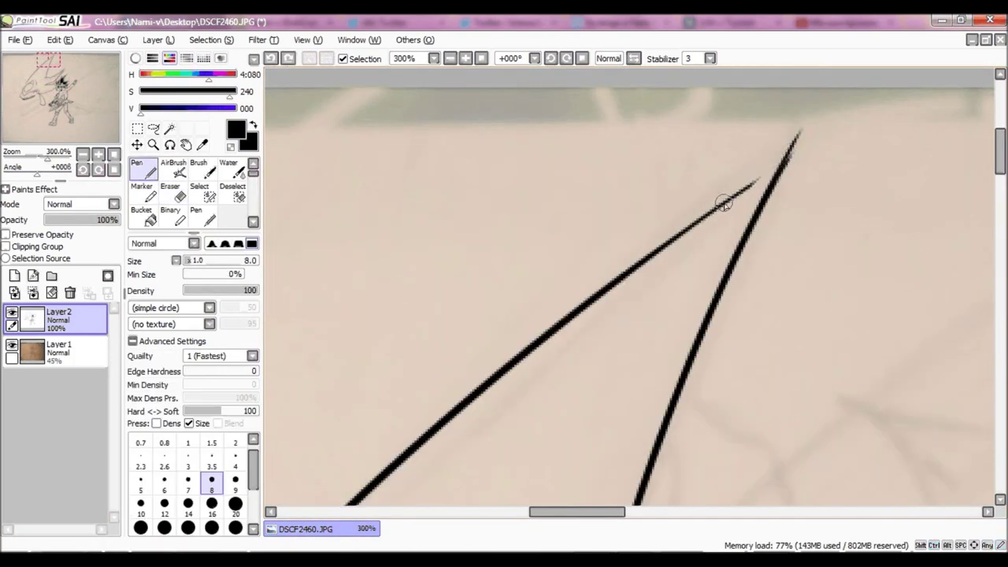
drag(744, 202, 787, 165)
key(e)
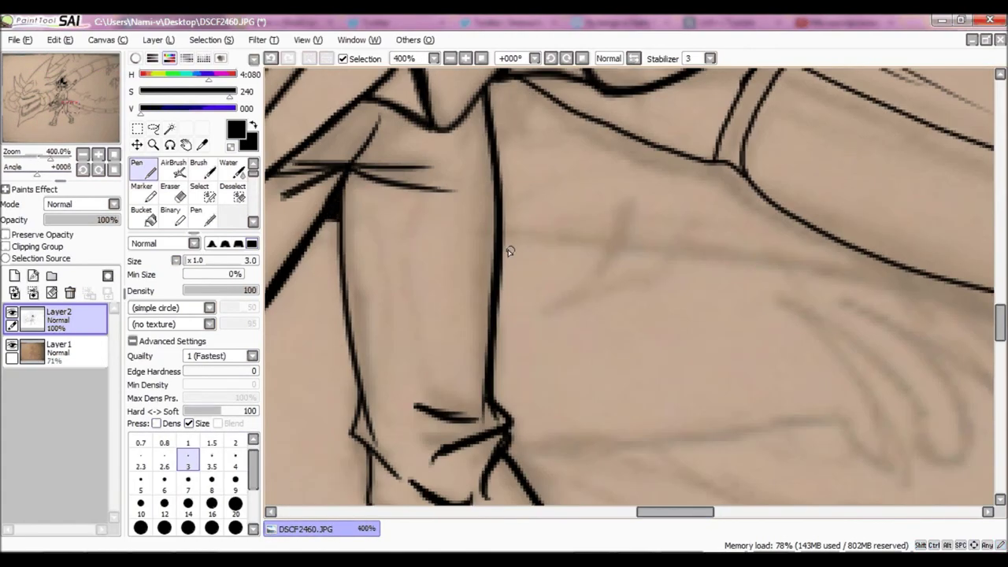
- Ink the curved spike and tail edges beside the duelist's leg at pen size 3, filling the gap under the coat black
drag(509, 250, 630, 226)
drag(561, 358, 758, 337)
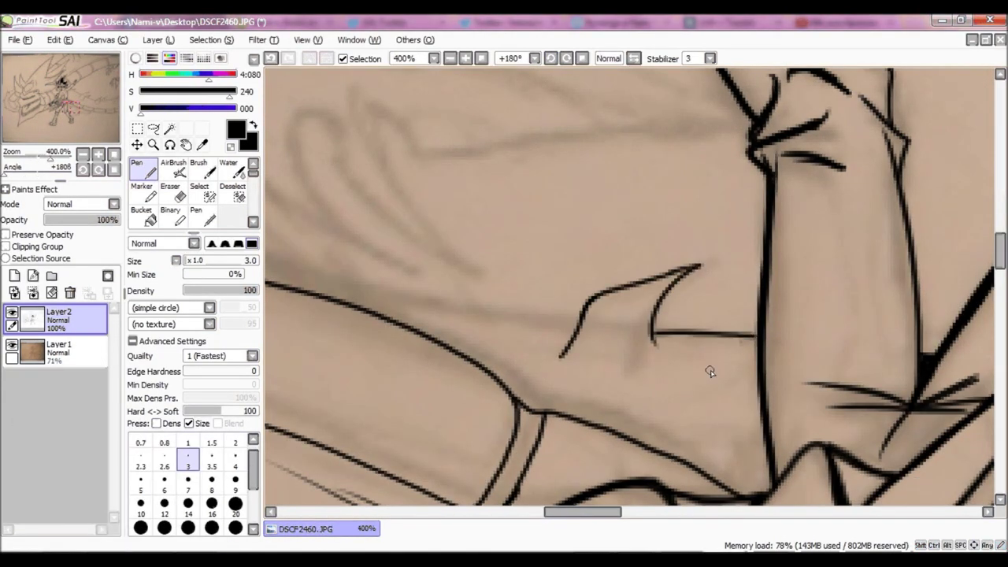
drag(580, 323, 316, 294)
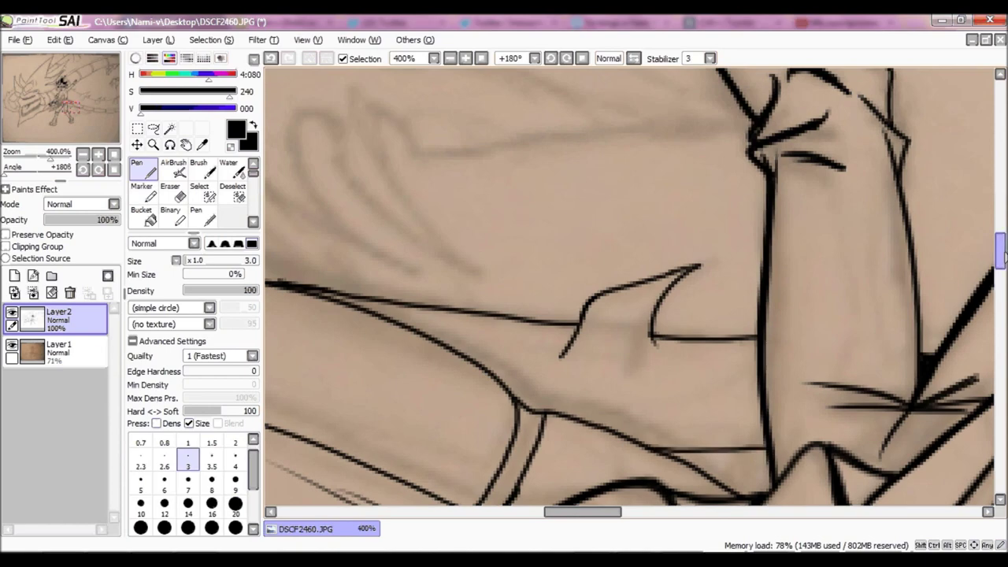
scroll(1001, 252, down, 3)
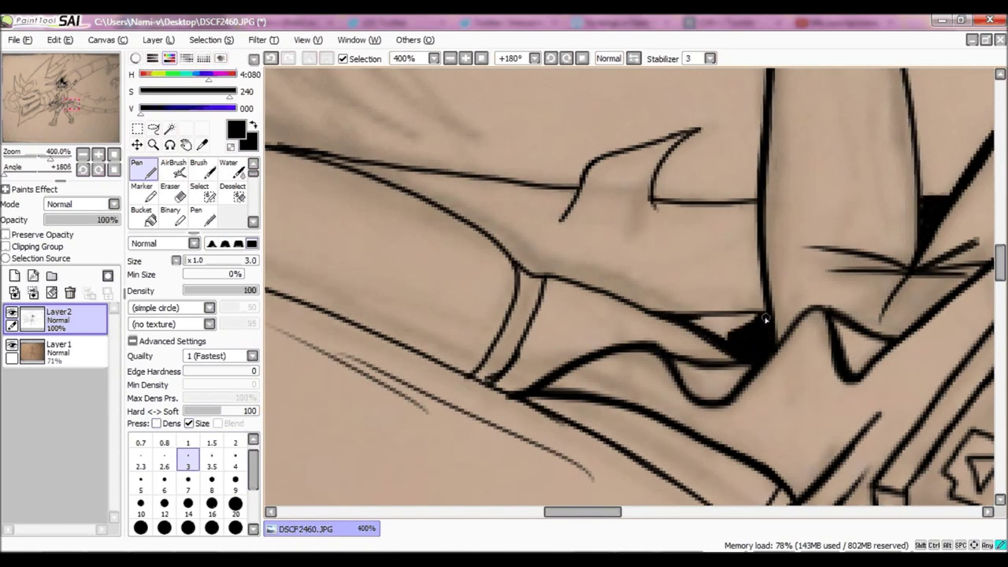
- Ink the inner edge of the dragon's thin leg and the first group of curved claws
key(ctrl+minus)
drag(426, 264, 839, 343)
drag(763, 268, 838, 343)
drag(760, 230, 890, 330)
drag(821, 231, 909, 354)
- Ink the remaining curved claws of the dragon's foot, the leg's outer edge and its inner contour line
scroll(882, 242, up, 2)
drag(833, 287, 883, 241)
drag(724, 274, 914, 175)
drag(786, 242, 805, 272)
drag(835, 289, 870, 277)
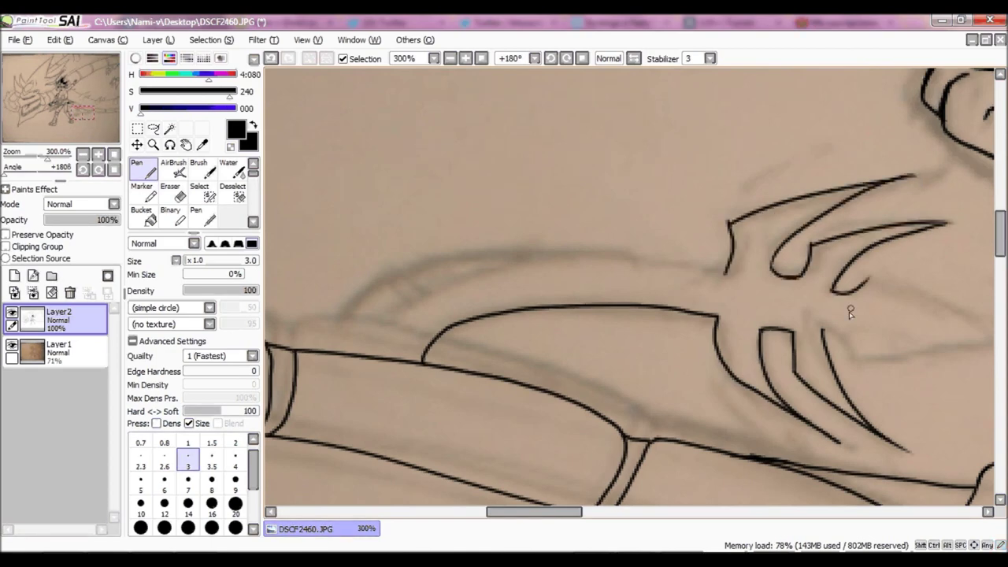
drag(330, 352, 726, 271)
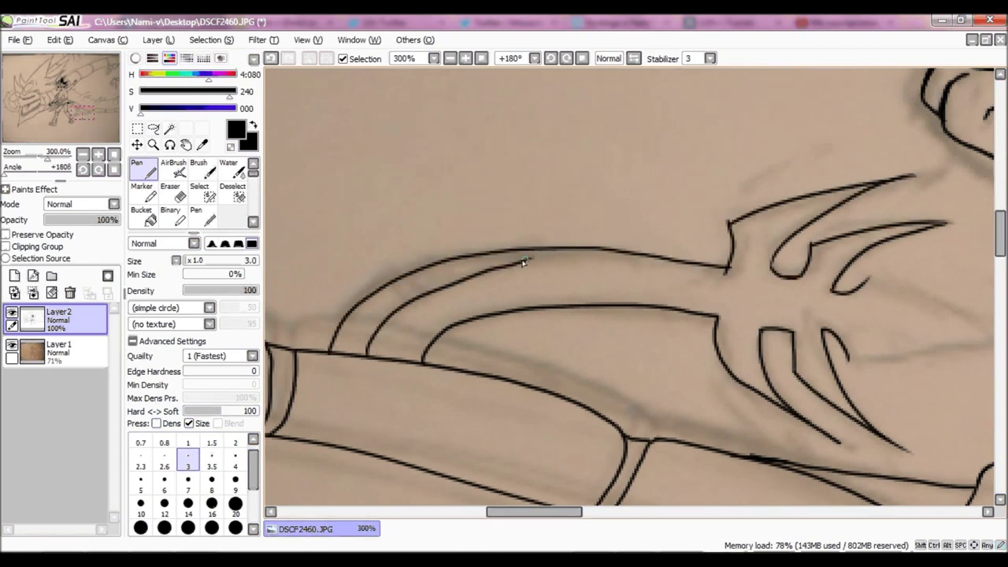
drag(419, 337, 623, 270)
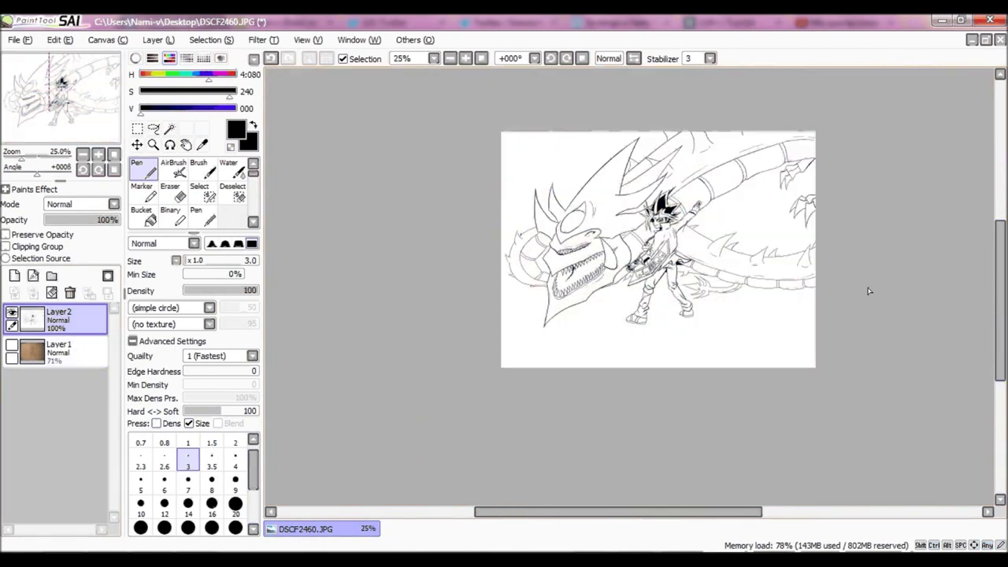
- Set the pen size to 4 and go over the dragon's existing outlines with heavier strokes
scroll(800, 271, up, 1)
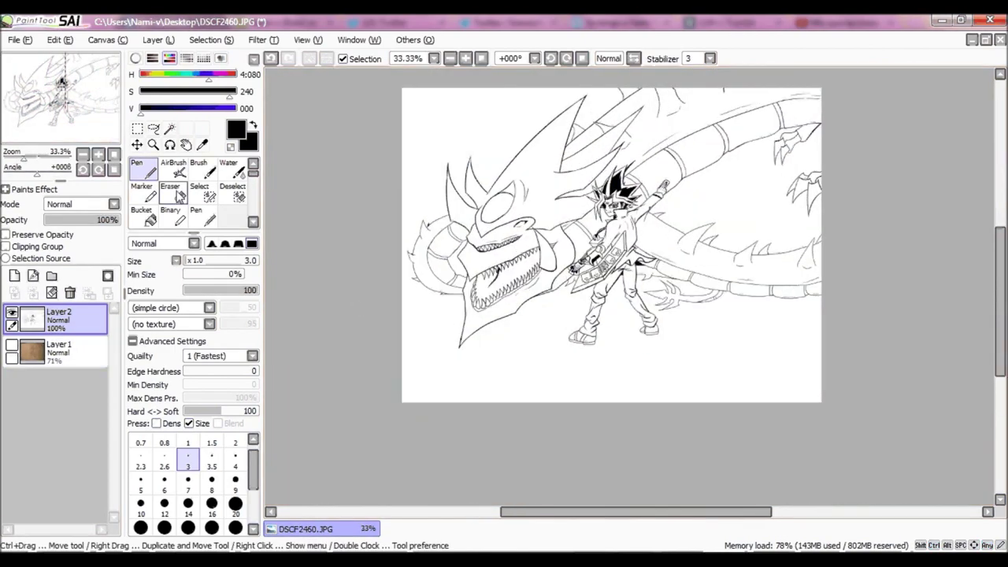
click(235, 460)
scroll(614, 244, up, 5)
scroll(797, 270, up, 1)
drag(792, 272, 677, 250)
drag(688, 313, 788, 378)
mouse_move(723, 206)
mouse_down()
mouse_move(634, 213)
mouse_move(611, 276)
mouse_up()
drag(618, 208, 545, 229)
- Thicken the slanted edge of the large back spike and the curve at its base
scroll(630, 276, down, 5)
scroll(708, 276, up, 4)
drag(594, 279, 553, 386)
drag(568, 303, 847, 124)
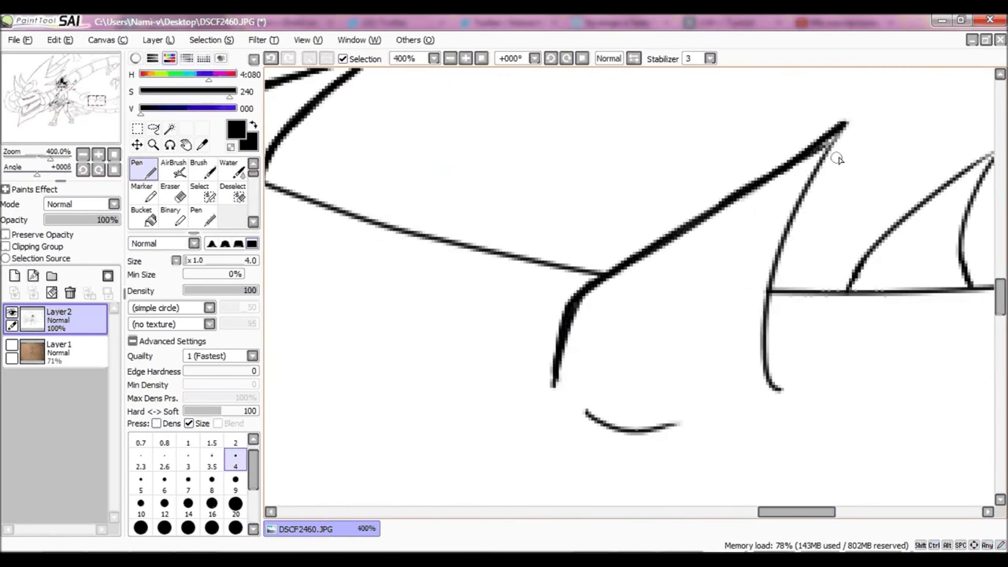
drag(652, 425, 373, 426)
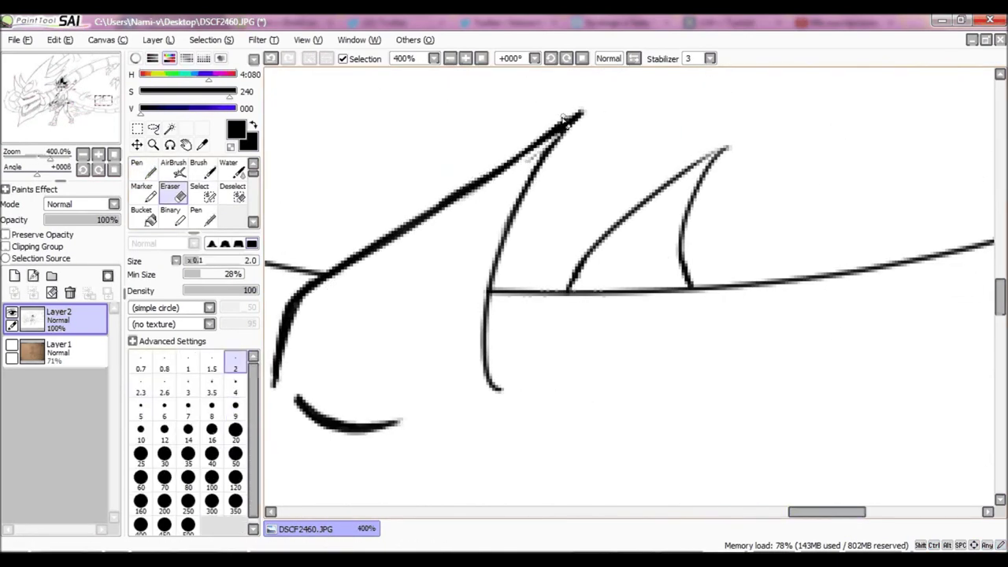
drag(798, 512, 841, 513)
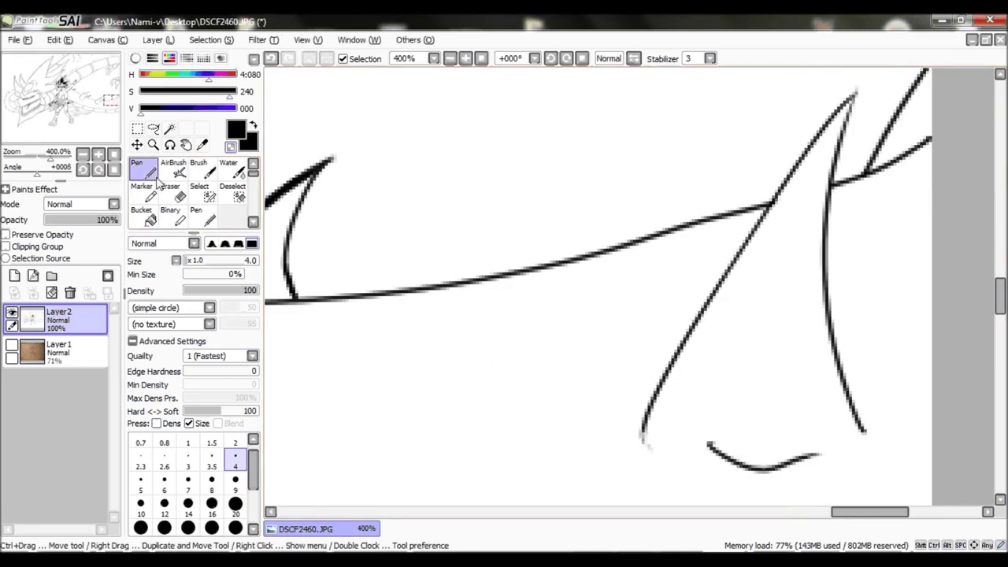
- Thicken the slanted edge of the large back spike nearest the canvas edge and touch up its base
mouse_move(642, 447)
mouse_down()
mouse_move(728, 267)
mouse_move(862, 82)
mouse_up()
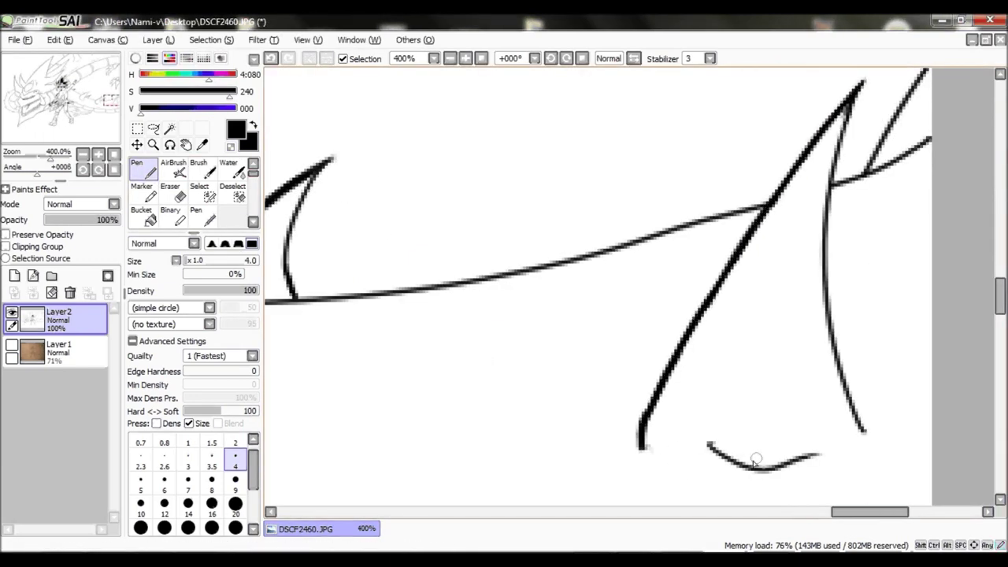
drag(693, 452, 713, 456)
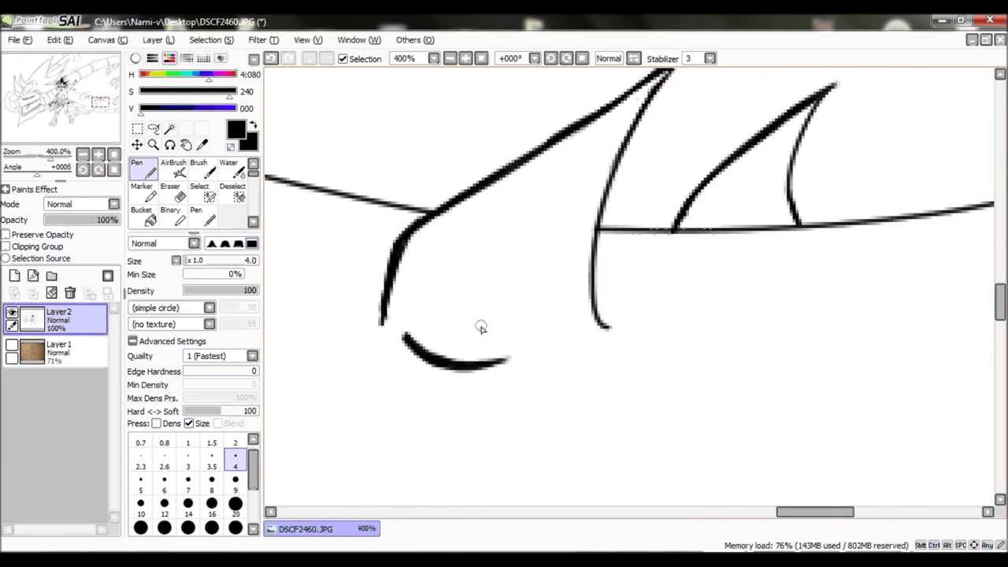
drag(634, 153, 520, 307)
- Add short shading strokes inside the spike on the dragon's coil behind its head
scroll(461, 191, down, 5)
scroll(461, 191, up, 4)
drag(438, 189, 468, 246)
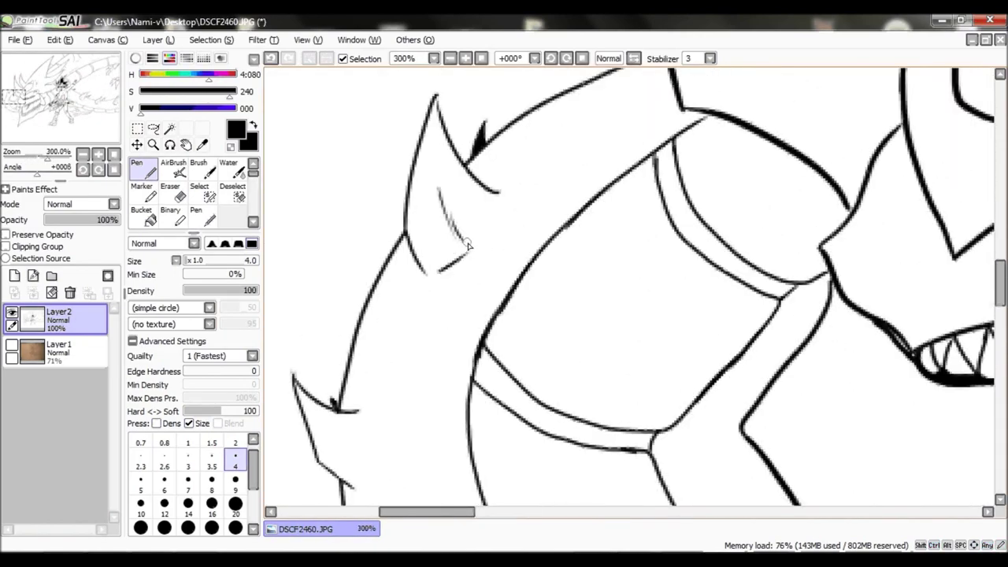
scroll(614, 342, down, 5)
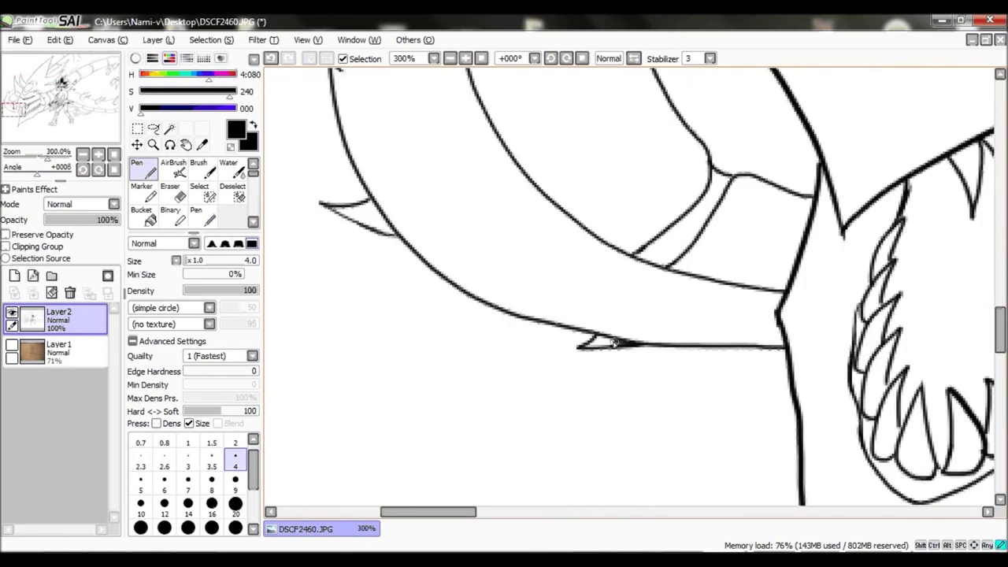
- Undo the last two strokes by the small coil spike and thicken the coil's outer outline
key(ctrl+z)
key(ctrl+z)
drag(367, 192, 564, 329)
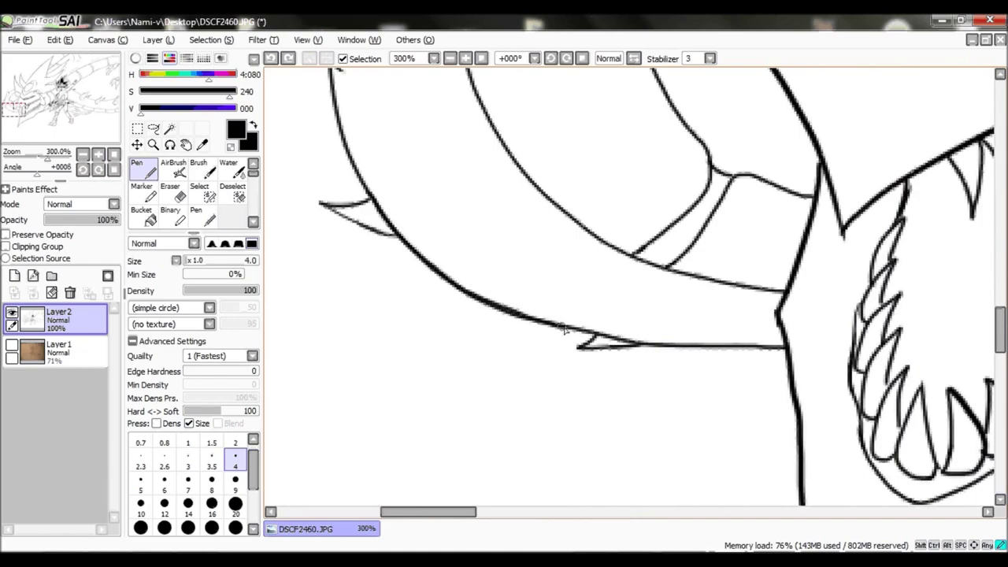
scroll(331, 333, up, 3)
scroll(398, 382, down, 1)
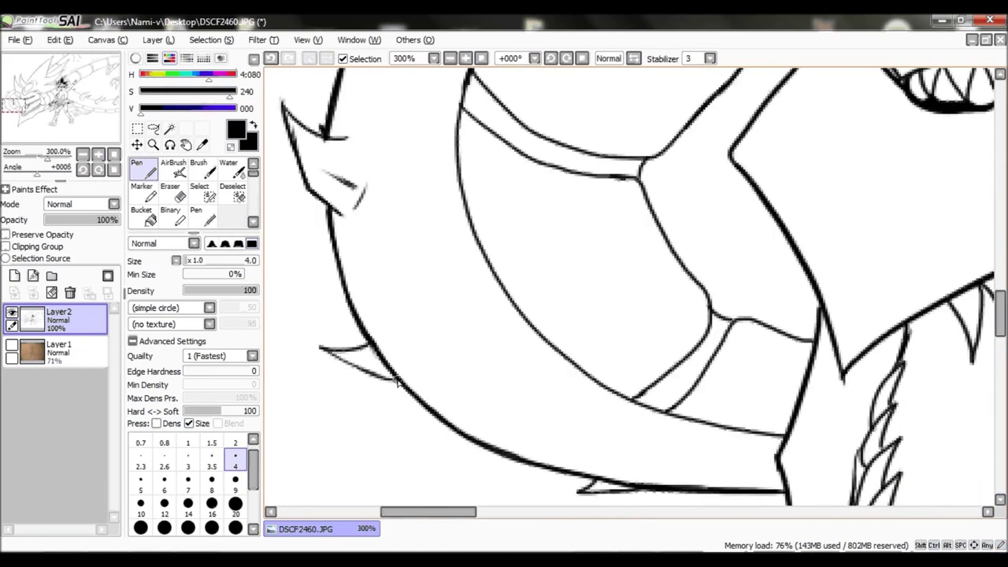
scroll(630, 283, down, 1)
scroll(850, 308, down, 3)
- Add tapered black accent strokes inside the claws of the dragon's lower hand
scroll(795, 172, up, 4)
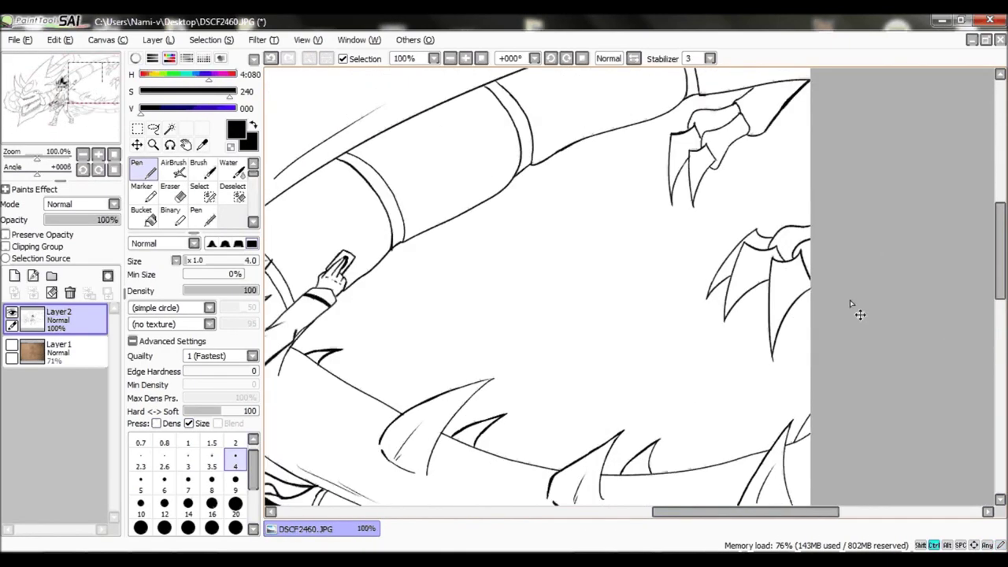
drag(765, 251, 815, 343)
drag(705, 394, 737, 332)
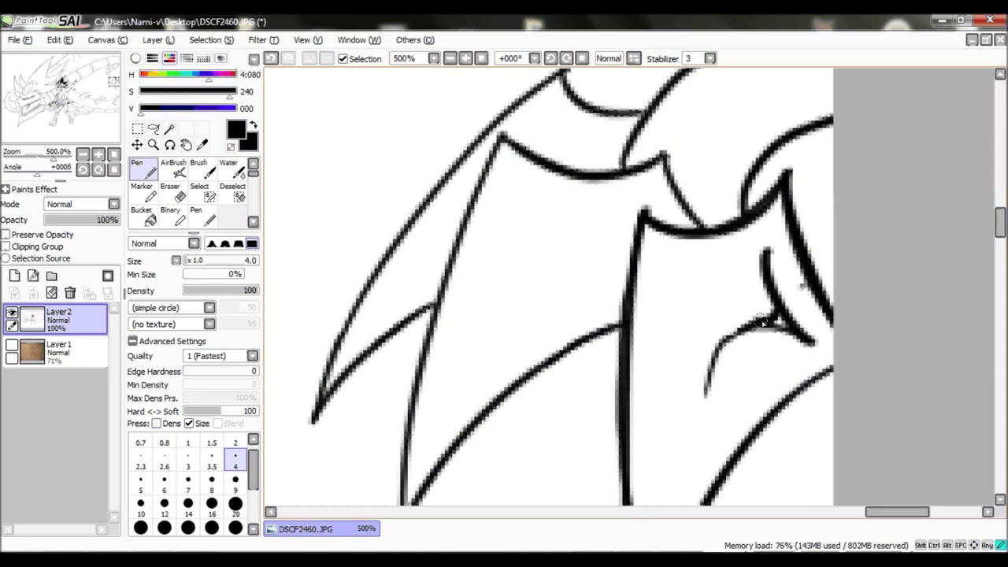
drag(628, 189, 626, 284)
drag(622, 266, 488, 330)
drag(627, 221, 624, 283)
drag(511, 306, 619, 263)
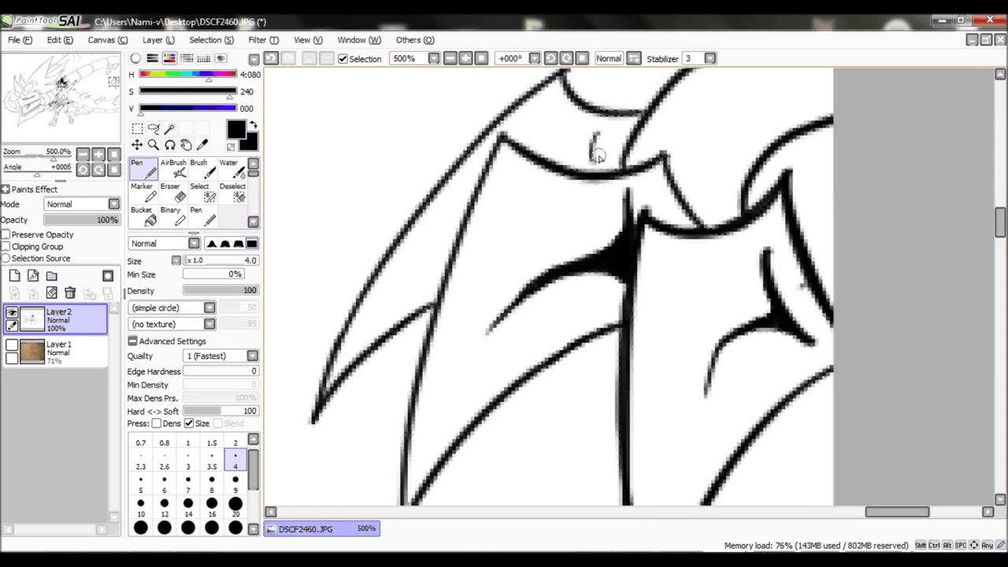
- Add curved accent strokes inside the claws of the dragon's upper hand
scroll(448, 260, up, 5)
drag(567, 429, 600, 345)
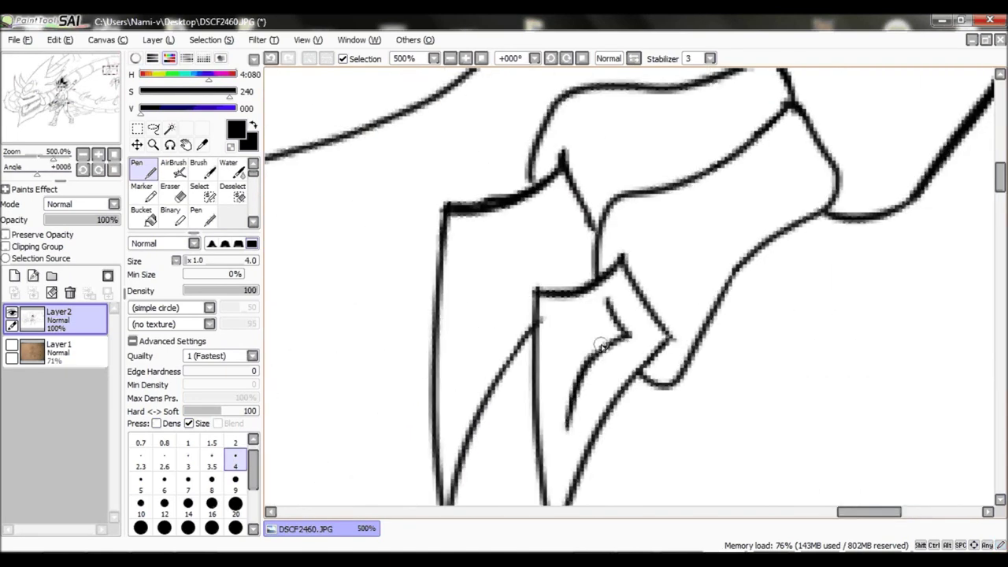
drag(547, 214, 566, 268)
drag(489, 353, 547, 224)
scroll(541, 287, down, 5)
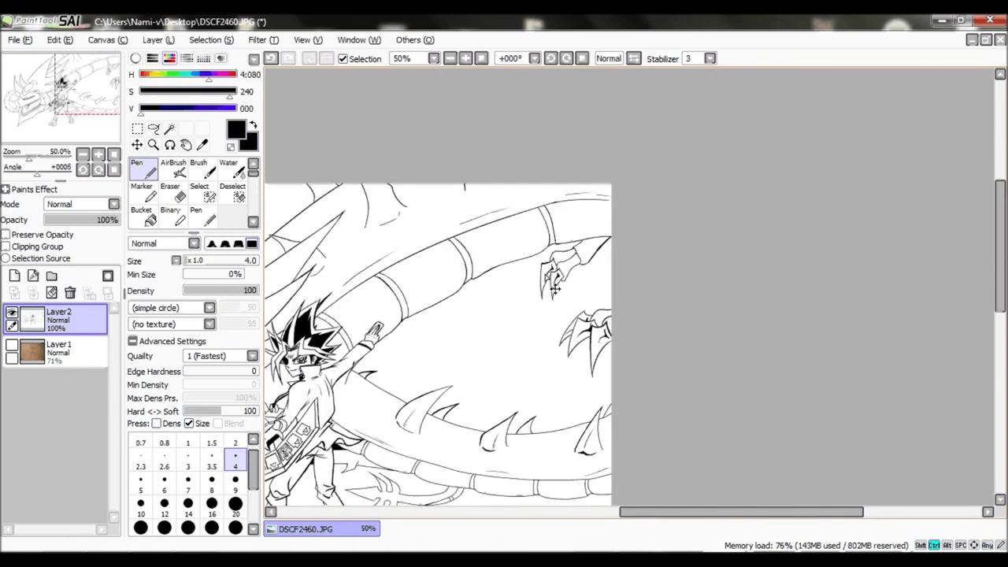
- Thicken the short curved lines crossing between the dragon's crest spikes, starting with pen size 7
scroll(330, 284, up, 5)
click(188, 479)
drag(734, 364, 799, 431)
drag(351, 256, 619, 315)
key(e)
key(n)
scroll(619, 321, left, 5)
drag(571, 355, 429, 273)
- Undo the last stroke and thicken the long diagonal edge between the crest spikes at pen size 9
scroll(420, 307, down, 2)
scroll(635, 229, up, 3)
key(ctrl+z)
drag(384, 319, 534, 202)
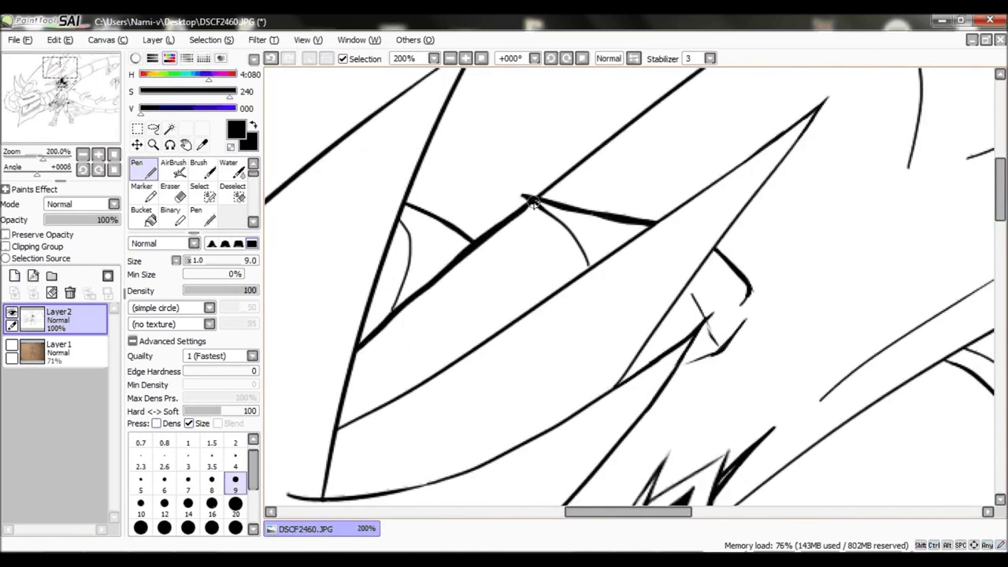
scroll(446, 266, up, 2)
drag(422, 359, 589, 232)
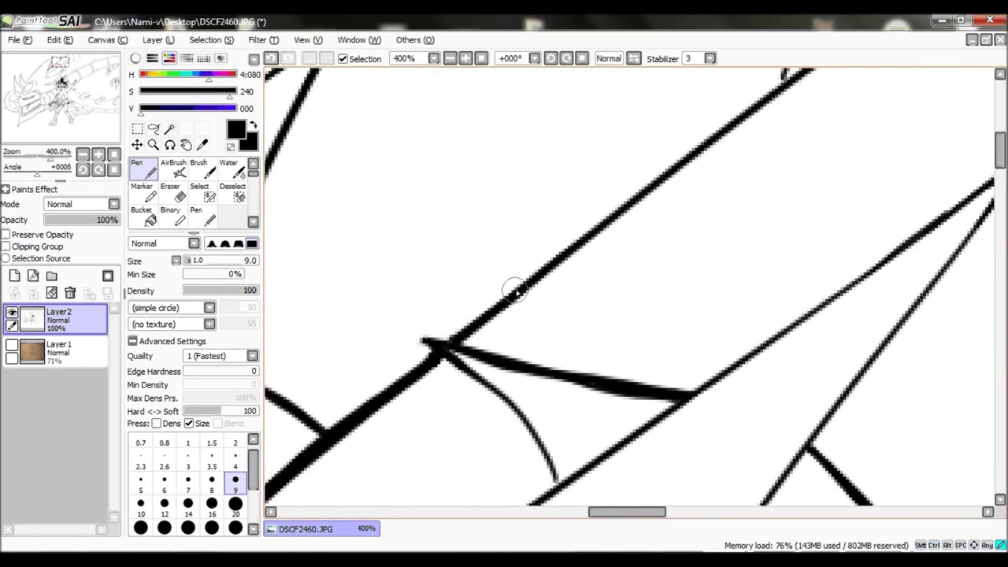
- Reduce the pen size to 7 and thicken the curved line running down from the canvas's upper edge
scroll(277, 437, down, 2)
key(bracketleft)
key(bracketleft)
scroll(852, 252, up, 2)
drag(728, 224, 779, 270)
drag(882, 408, 775, 271)
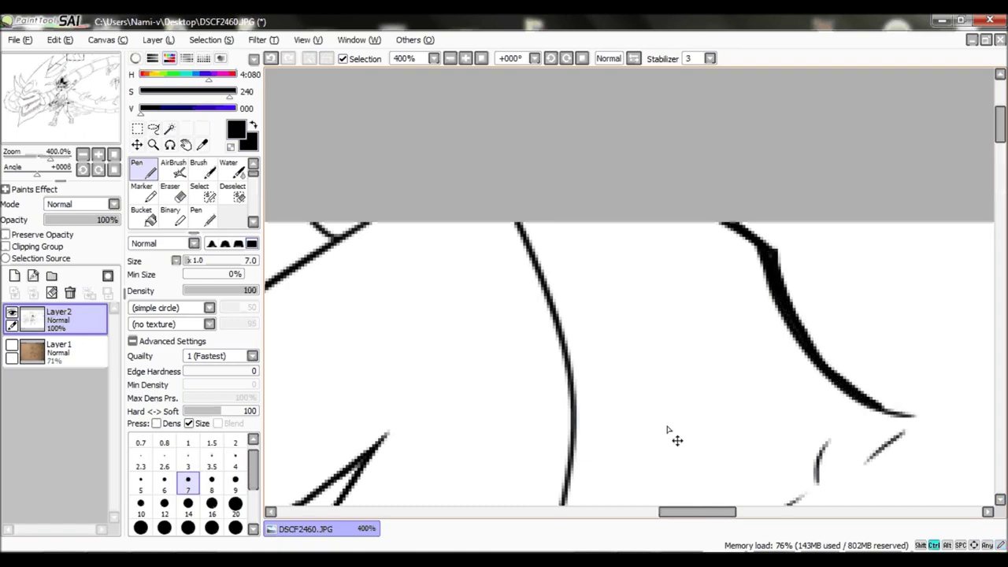
- Reduce the pen size to 3 and review the line art around the duelist
scroll(667, 429, down, 3)
key(bracketleft)
key(bracketleft)
key(bracketleft)
scroll(814, 209, down, 3)
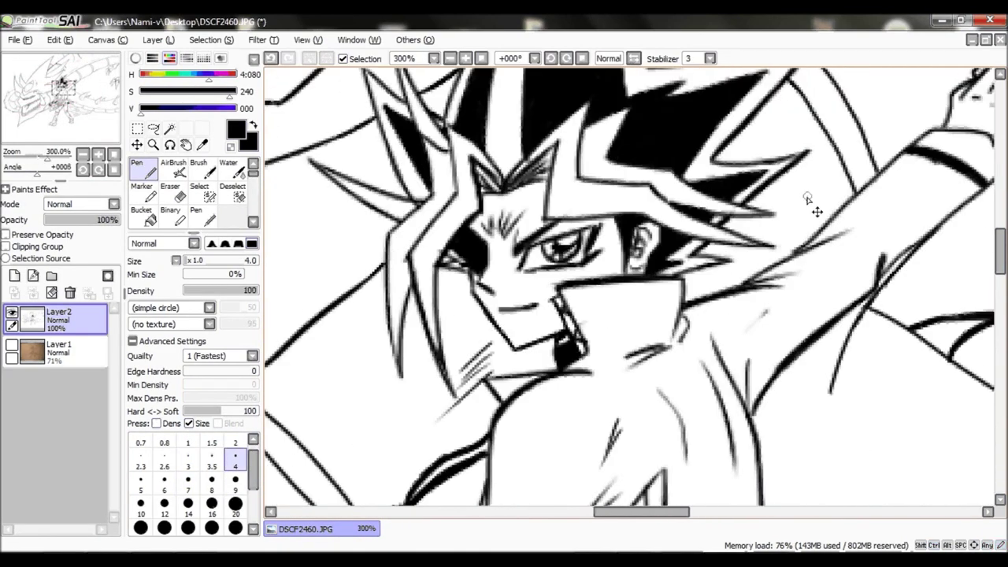
scroll(925, 333, down, 5)
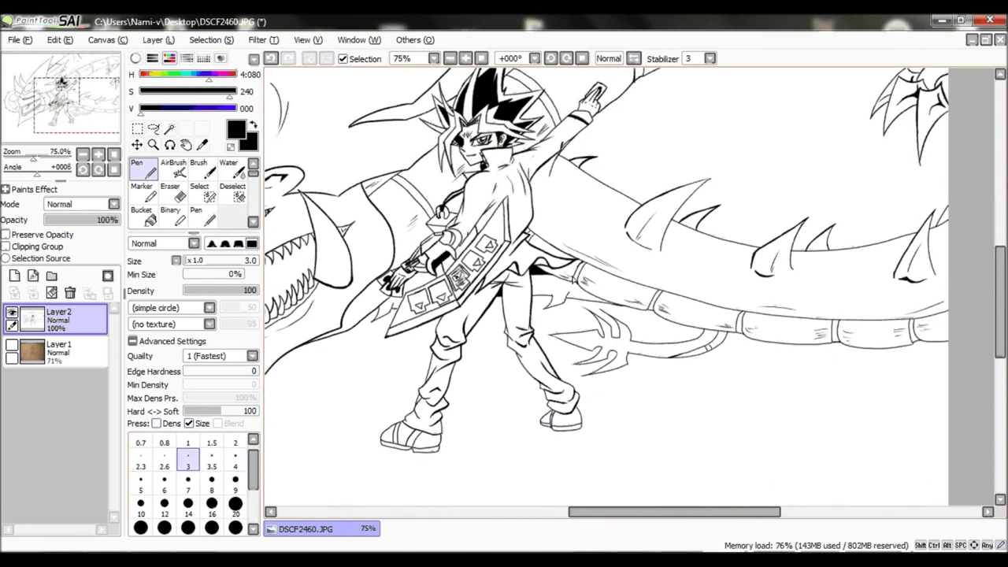
scroll(717, 341, left, 7)
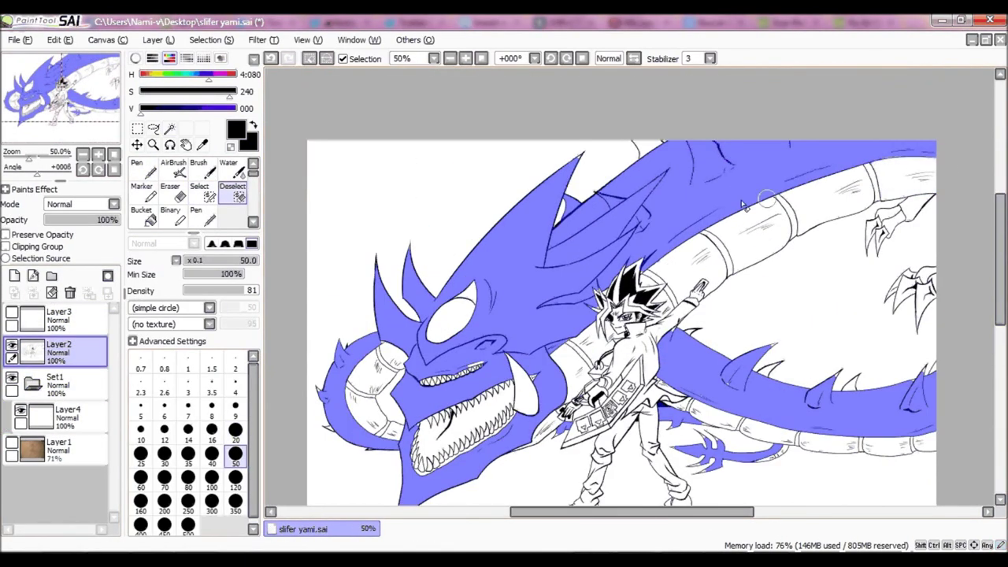
- Brush out part of the selection around the dragon's crest and neck with the Deselect tool at size 50
drag(607, 174, 726, 220)
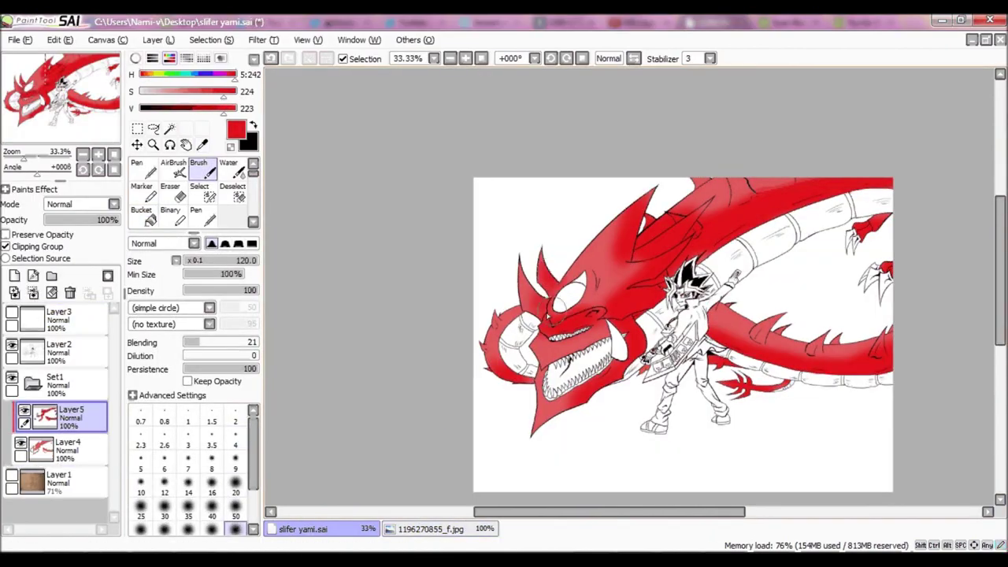
- Clean up the red base colour around the duelist's hair spikes on Layer4, removing spill and filling gaps
click(228, 165)
scroll(249, 470, down, 2)
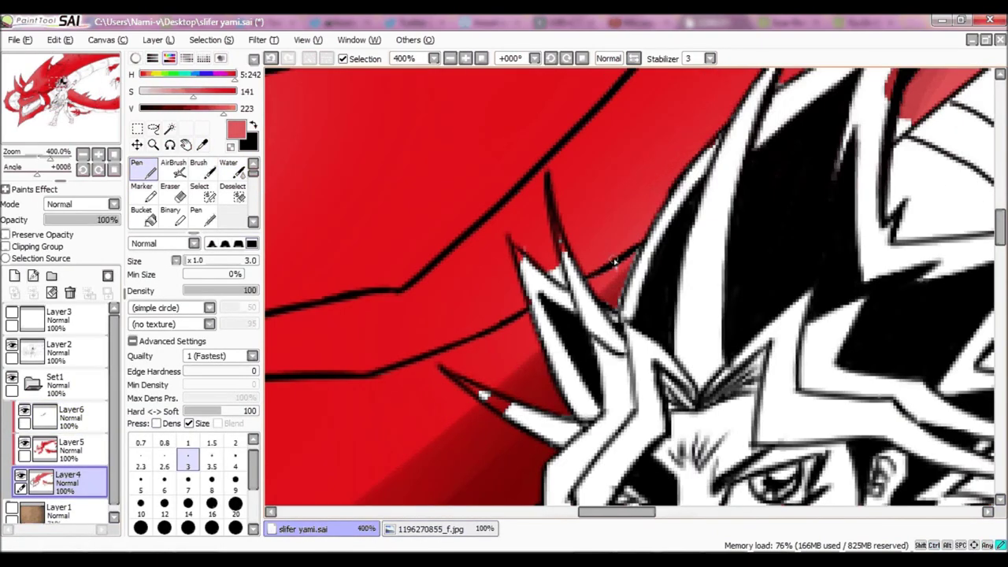
key(e)
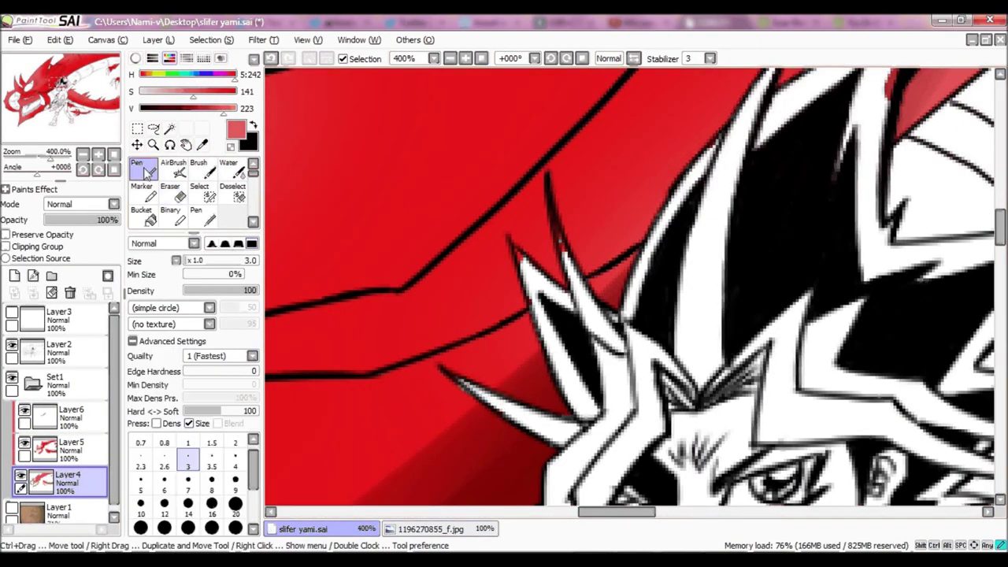
scroll(581, 311, up, 3)
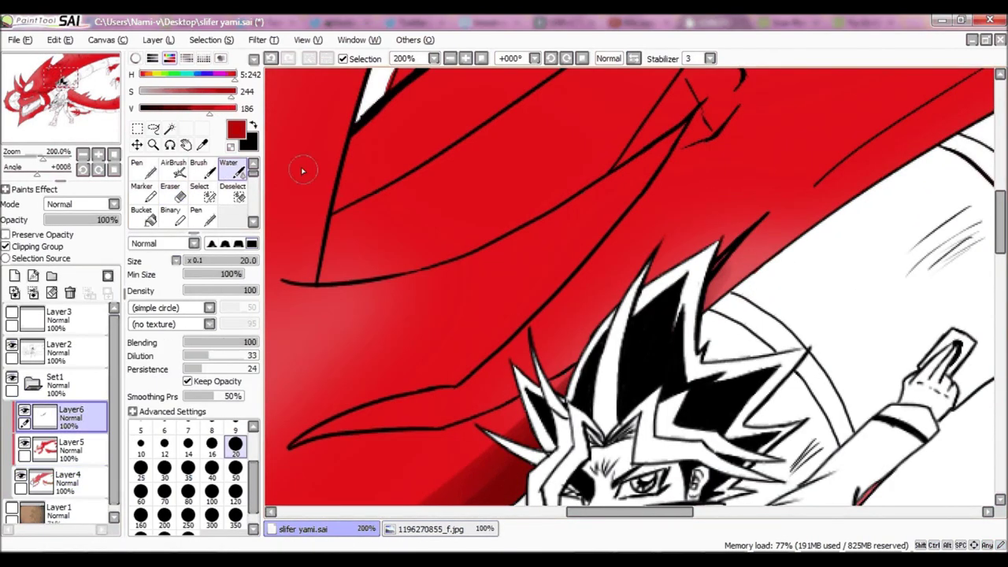
- Shade the dragon's crest folds and neck on Layer6 with the Water tool, using dark red at value 088
drag(307, 437, 449, 385)
click(173, 108)
drag(393, 425, 646, 260)
drag(646, 308, 882, 165)
drag(536, 347, 740, 201)
drag(752, 233, 898, 122)
drag(283, 441, 630, 197)
drag(477, 349, 331, 430)
drag(441, 393, 520, 473)
scroll(705, 223, down, 2)
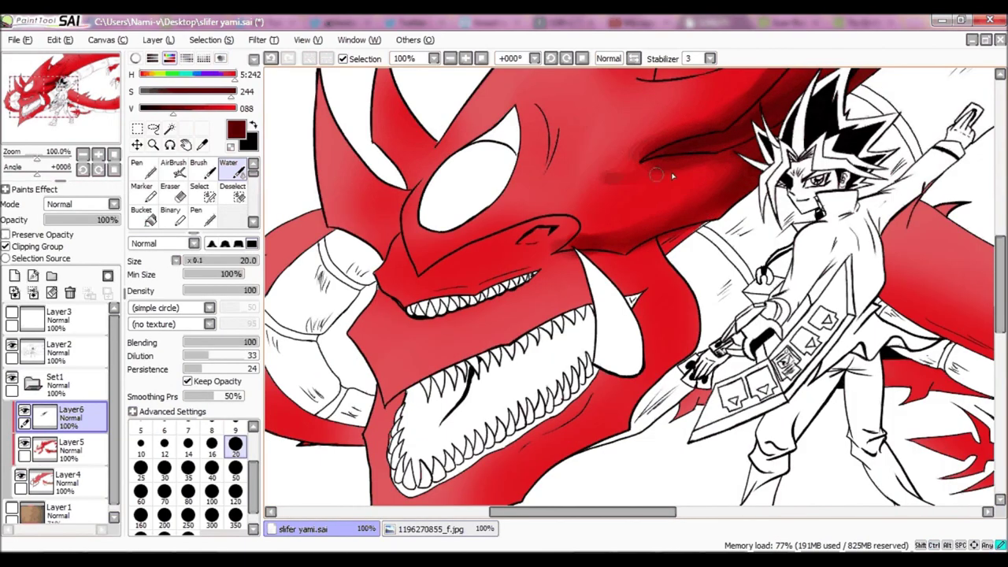
- Shade the dragon's snout, cheek, jaw and horn base with the Water tool at density 80, increasing the size to 50
click(243, 289)
drag(437, 268, 557, 241)
drag(708, 220, 653, 311)
drag(686, 279, 614, 433)
click(235, 468)
drag(645, 370, 489, 504)
drag(429, 126, 388, 274)
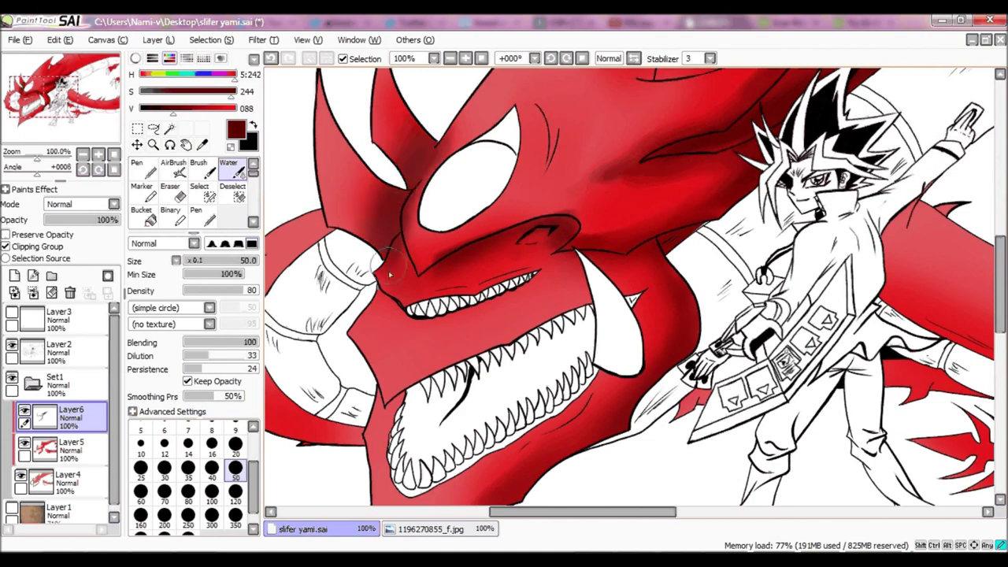
- Extend the soft dark red shading across the dragon's head and body on Layer6
scroll(388, 274, down, 2)
scroll(646, 94, up, 1)
mouse_move(565, 156)
mouse_down()
mouse_move(503, 205)
mouse_move(484, 118)
mouse_up()
mouse_move(591, 311)
mouse_down()
mouse_move(858, 363)
mouse_move(598, 303)
mouse_move(582, 318)
mouse_up()
scroll(662, 315, up, 1)
scroll(661, 315, down, 2)
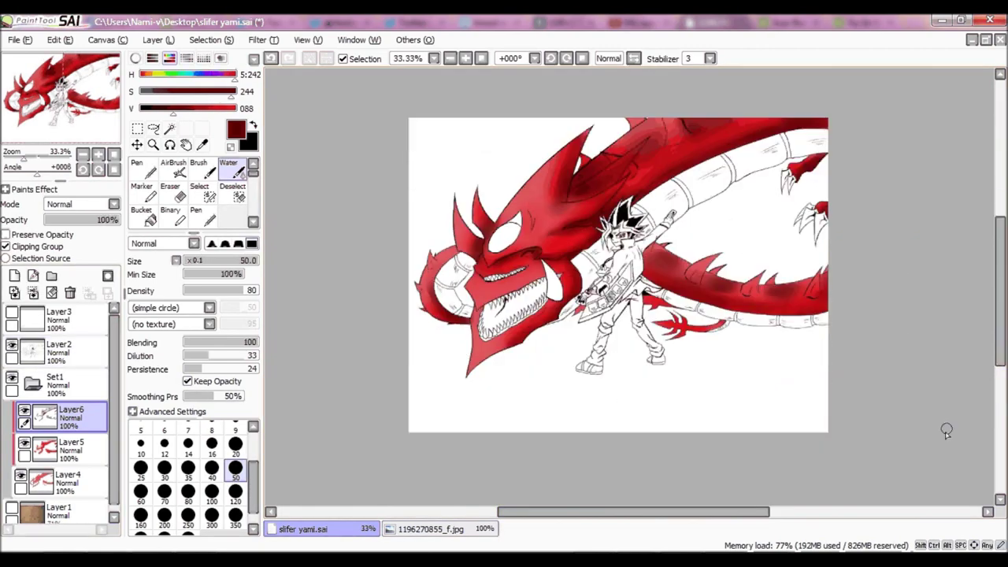
- Add a clipped layer above Layer6 and set the Brush to a very dark red at value 032
scroll(945, 427, up, 3)
click(15, 275)
key(b)
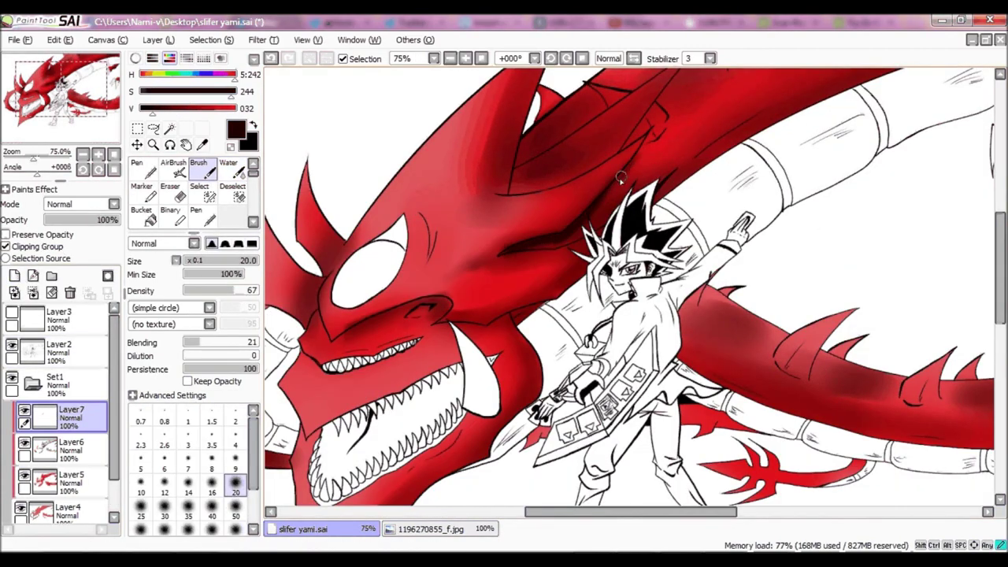
- Deepen the shadows inside the dragon's crest folds and around the small neck crease, reducing the Brush to size 9
scroll(683, 133, up, 4)
drag(409, 263, 383, 275)
drag(564, 373, 866, 98)
mouse_move(527, 339)
mouse_down()
mouse_move(448, 389)
mouse_move(413, 275)
mouse_up()
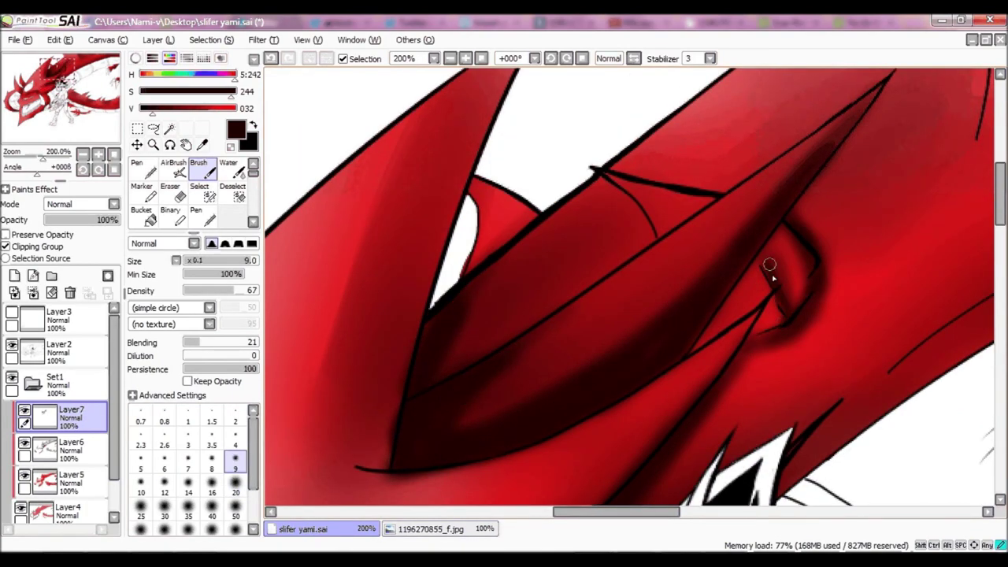
drag(650, 186, 896, 412)
scroll(895, 412, down, 6)
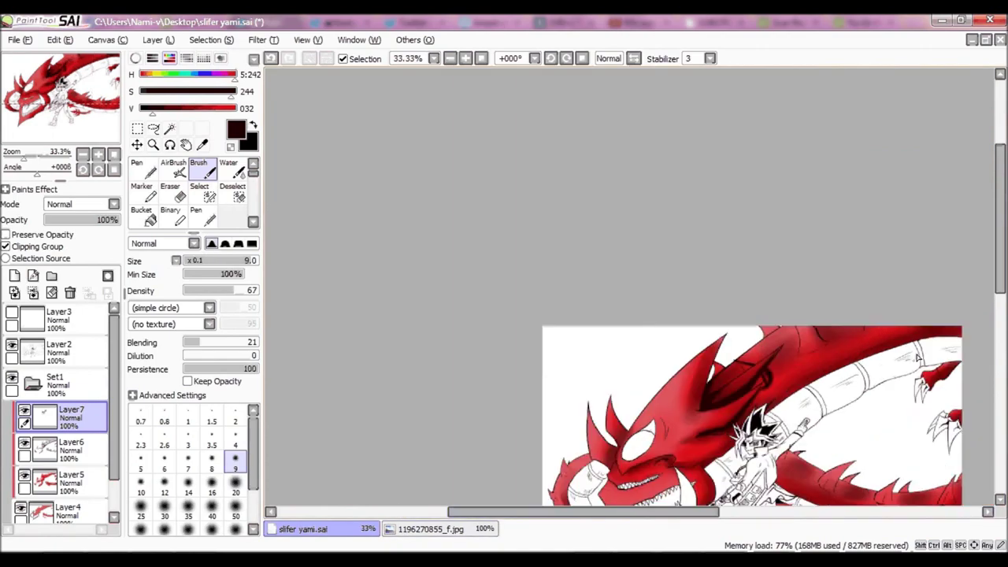
- Darken the pointed crease between the dragon's eye and the duelist's hair with the Brush at size 14
scroll(558, 328, up, 6)
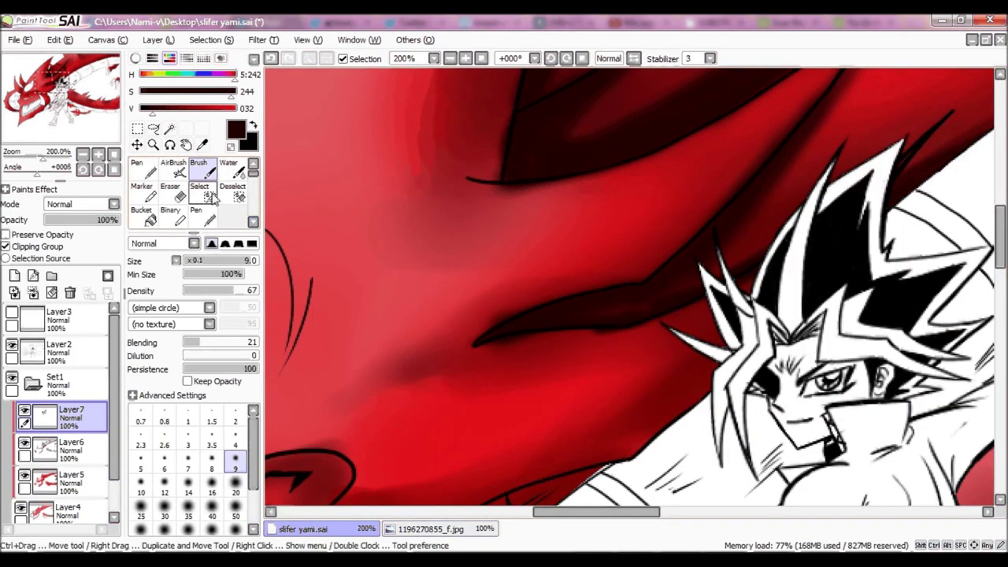
key(e)
key(b)
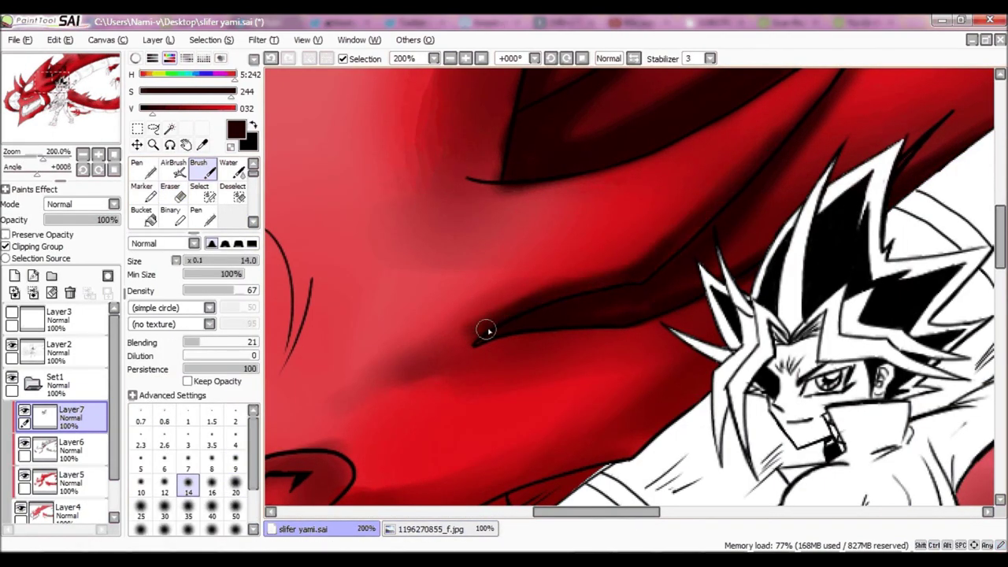
scroll(630, 252, up, 3)
scroll(768, 169, down, 5)
- Shade the dragon's nostril and the cheek ridge above the tusk with the Brush at size 9
key(bracketleft)
key(bracketleft)
key(bracketleft)
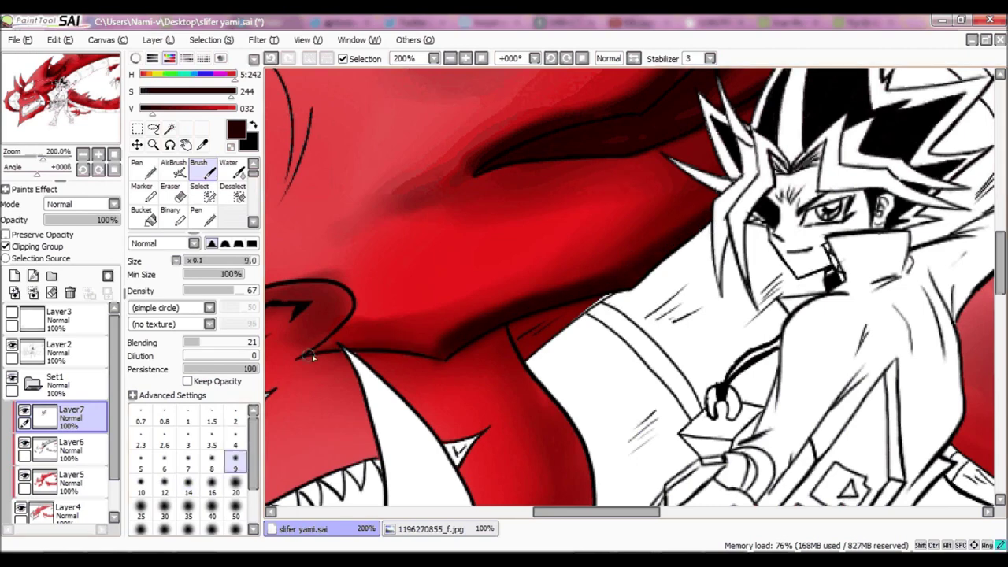
mouse_move(442, 331)
mouse_down()
mouse_move(693, 301)
mouse_move(690, 293)
mouse_move(416, 382)
mouse_up()
scroll(620, 147, down, 2)
scroll(619, 148, up, 2)
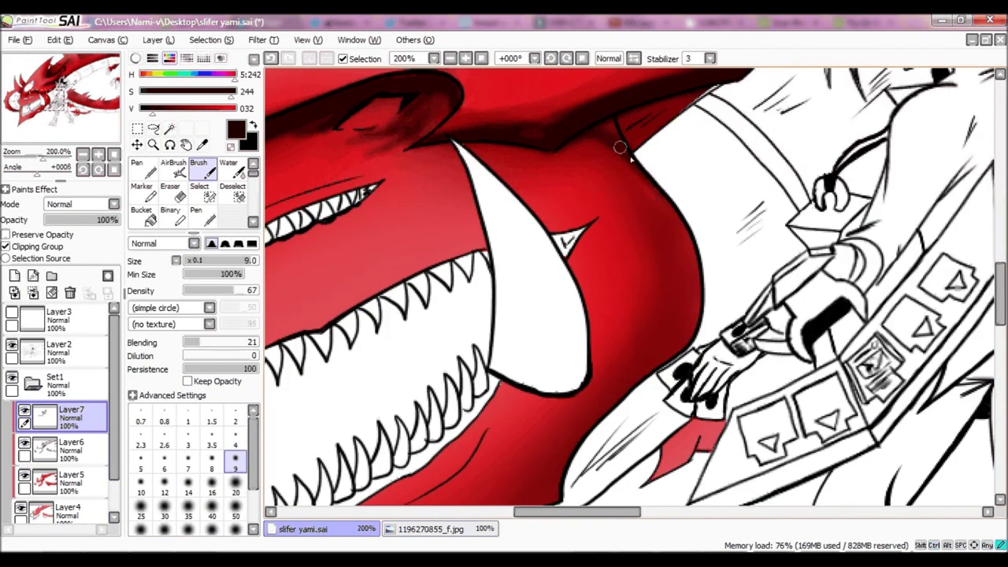
- Darken the rear edge of the dragon's cheek behind the tusk and the underside of the lower jaw
drag(620, 147, 693, 248)
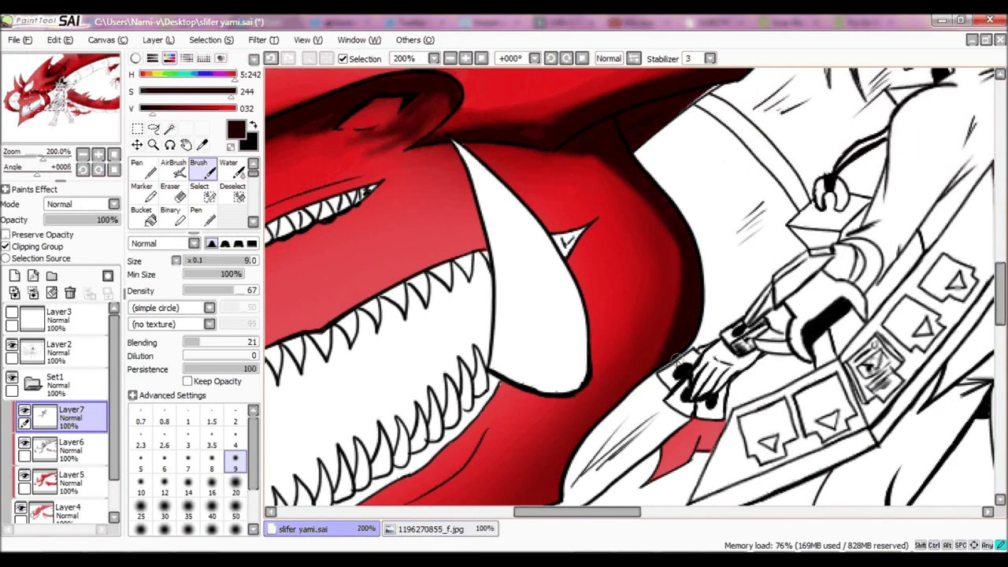
scroll(536, 520, down, 3)
drag(733, 197, 517, 360)
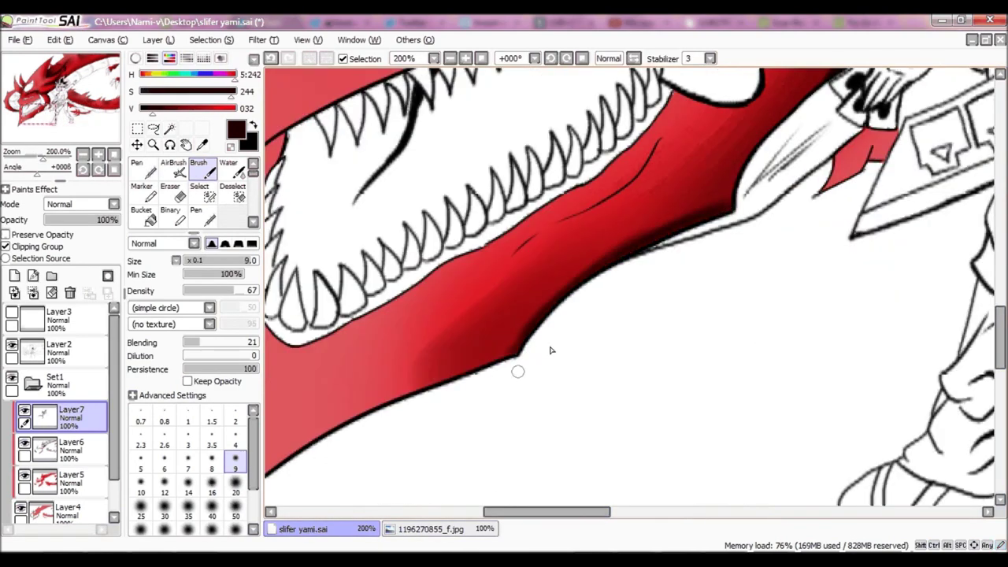
scroll(726, 418, up, 1)
scroll(356, 421, down, 3)
- Shade above both rows of upper teeth and along the lower jaw creases, reducing the Brush to size 6
scroll(356, 421, up, 5)
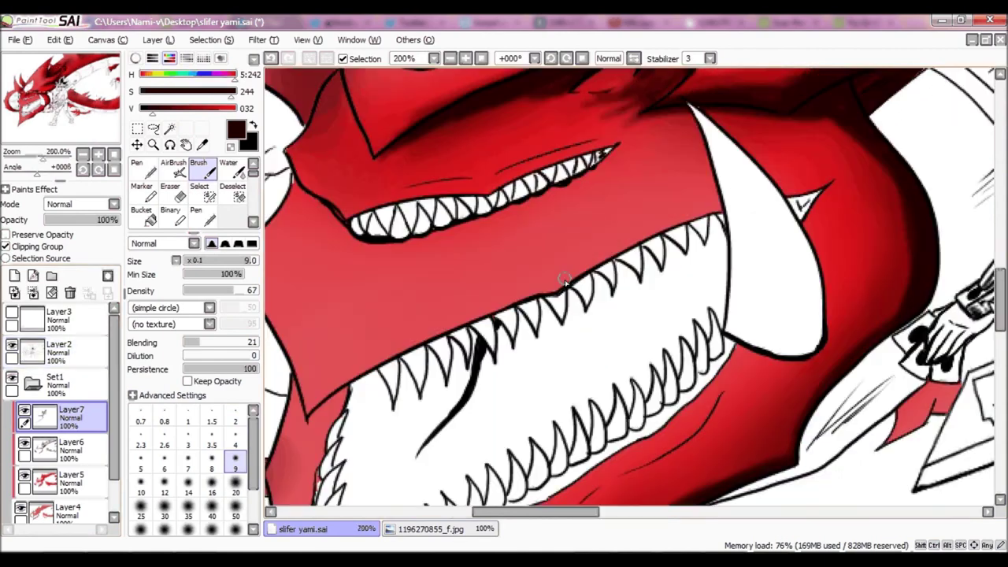
drag(717, 201, 335, 386)
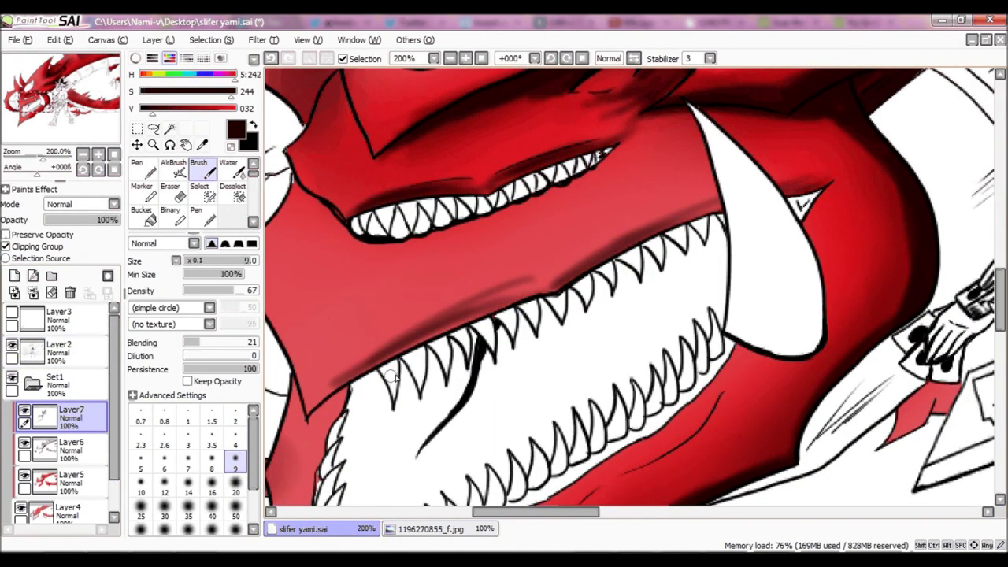
scroll(612, 257, down, 3)
drag(630, 300, 717, 233)
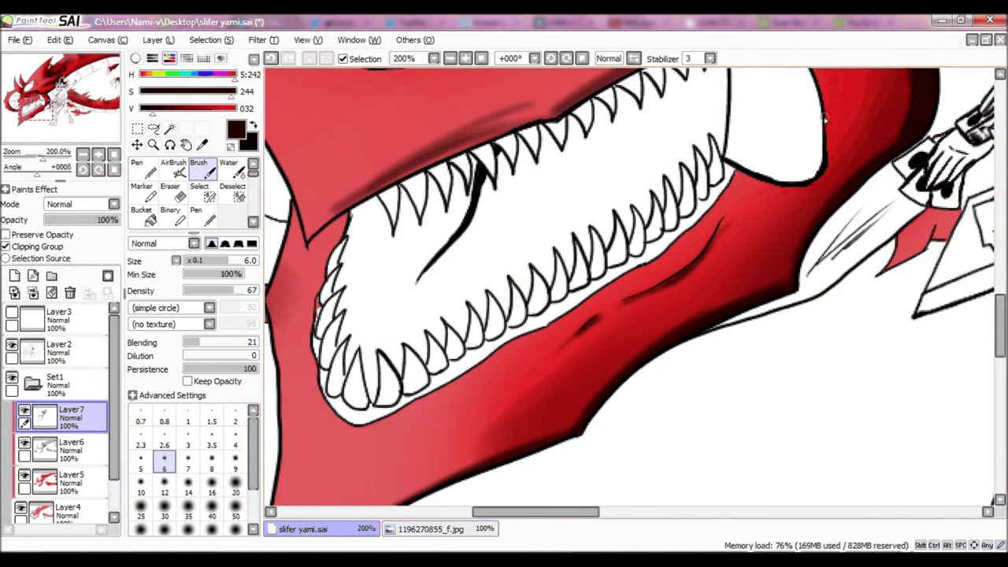
- Shade the rear side of the dragon's tall horn at brush size 20 and erase the stray mark below its base
scroll(750, 192, down, 5)
scroll(551, 315, up, 3)
click(235, 492)
scroll(441, 459, up, 1)
scroll(725, 150, down, 5)
scroll(724, 150, right, 5)
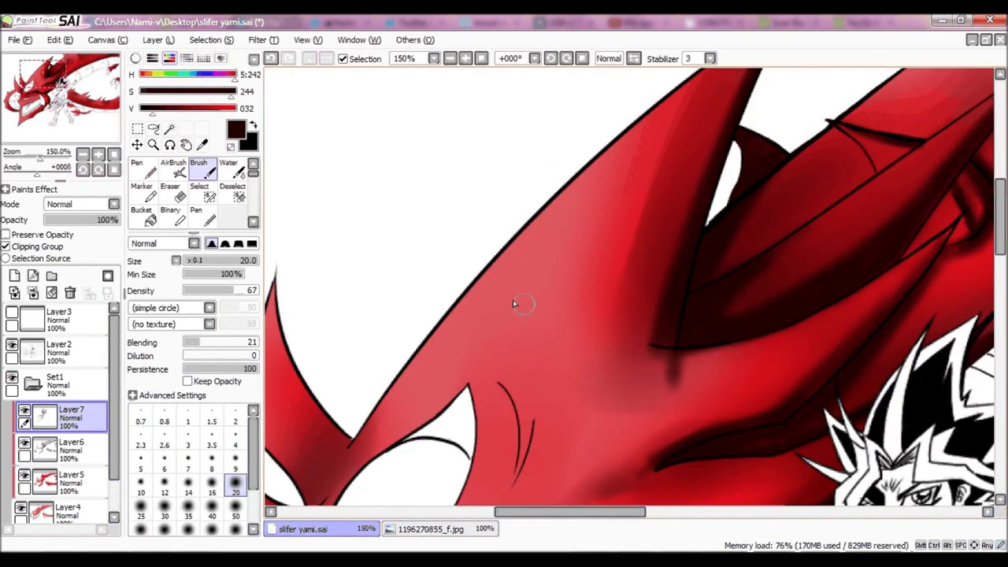
key(e)
drag(668, 353, 677, 374)
key(b)
- Paint dark shadows around the curved neck crease near the canvas's upper edge with the Brush at size 9
scroll(625, 473, right, 5)
scroll(625, 394, up, 5)
mouse_move(598, 280)
mouse_down()
mouse_move(627, 318)
mouse_move(556, 250)
mouse_up()
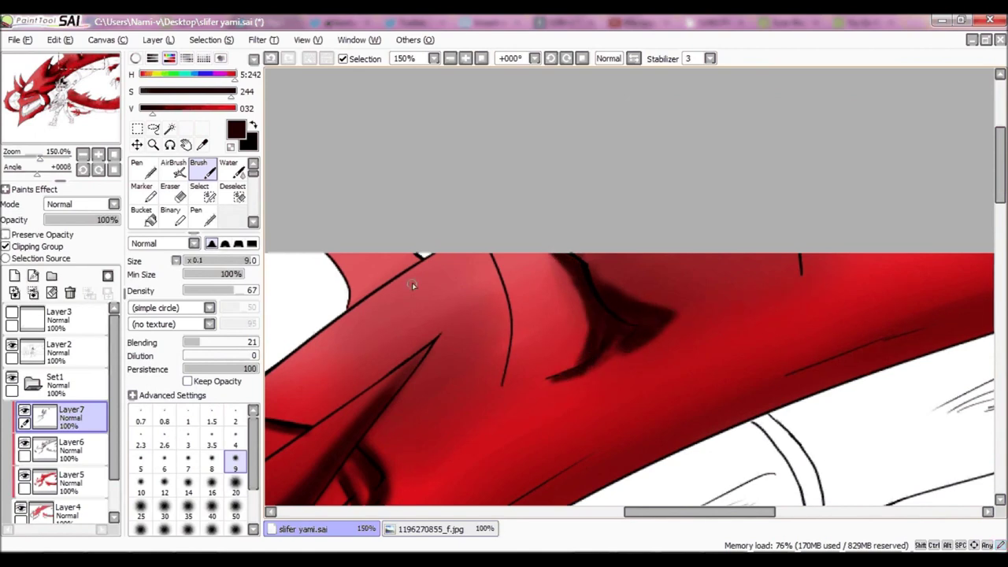
- Blend soft dark shading over the upper neck and back with the Water tool at size 50
key(minus)
key(minus)
key(minus)
key(w)
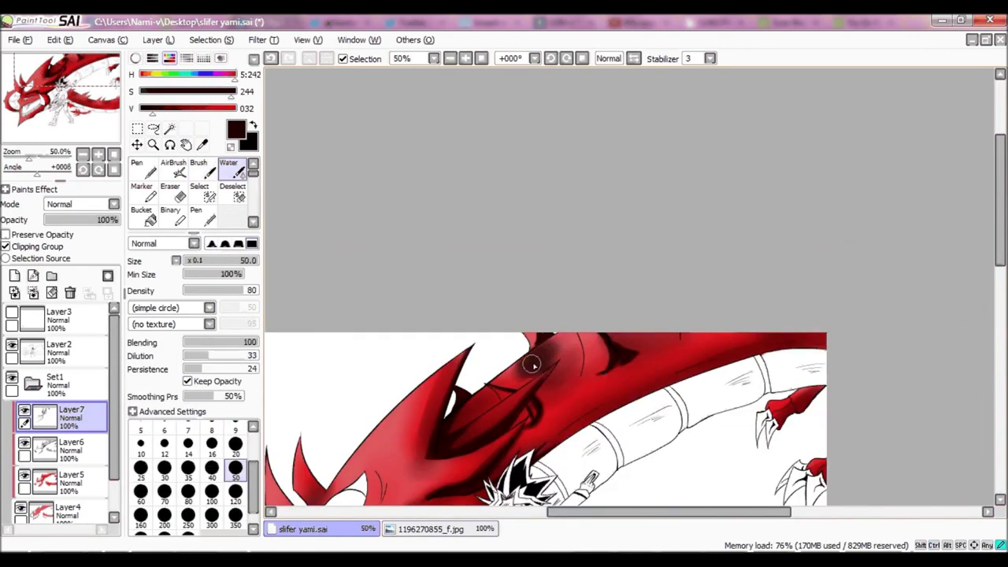
drag(642, 341, 725, 360)
- Shade the curved wrinkles behind the dragon's eye with the Brush at size 9
key(b)
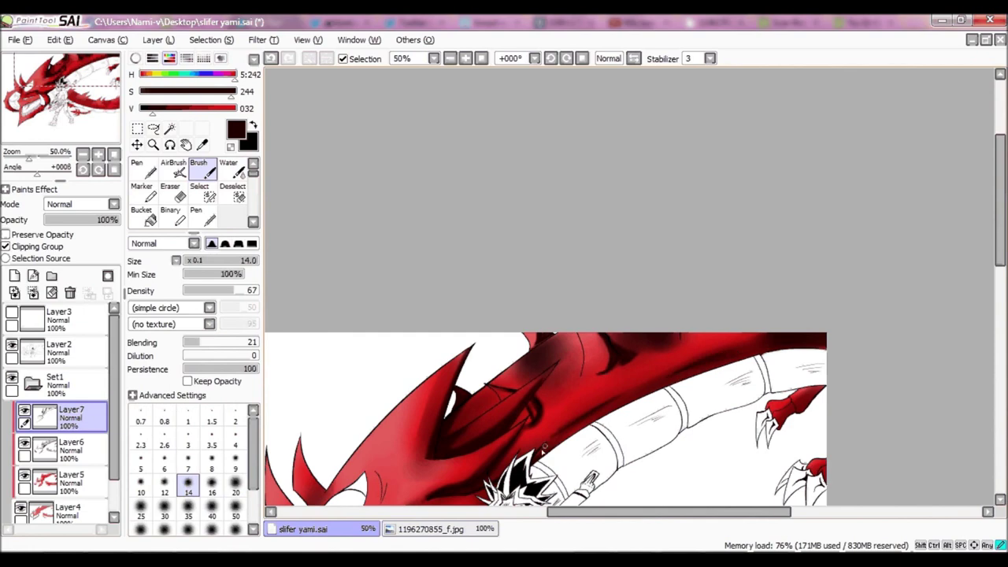
key(minus)
key(bracketleft)
key(bracketleft)
key(bracketleft)
key(plus)
key(plus)
key(plus)
key(plus)
key(plus)
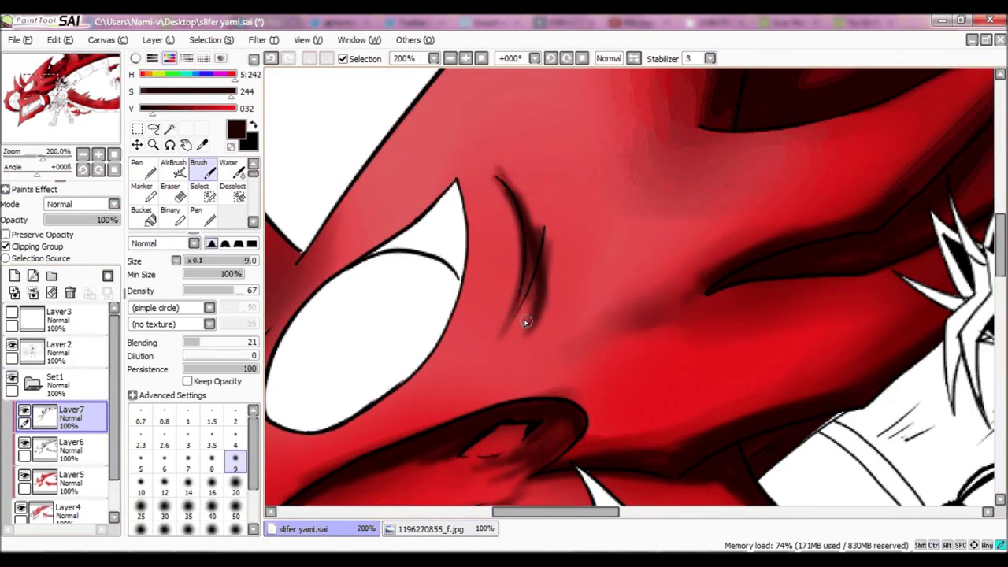
- Darken the skin around the dragon's eye rim and the bases of the two smaller horns
drag(439, 353, 463, 189)
drag(453, 229, 449, 354)
scroll(470, 432, left, 5)
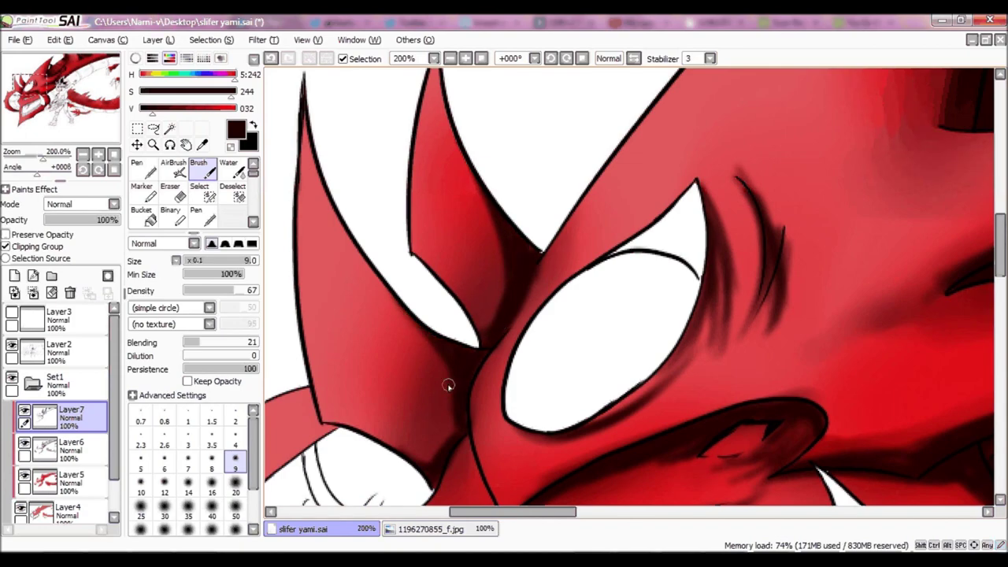
- Shade the undersides of the dragon's upper forearm and fingers with the Brush at size 9
key(minus)
key(minus)
key(minus)
key(minus)
key(plus)
key(plus)
drag(866, 158, 781, 248)
drag(677, 260, 783, 247)
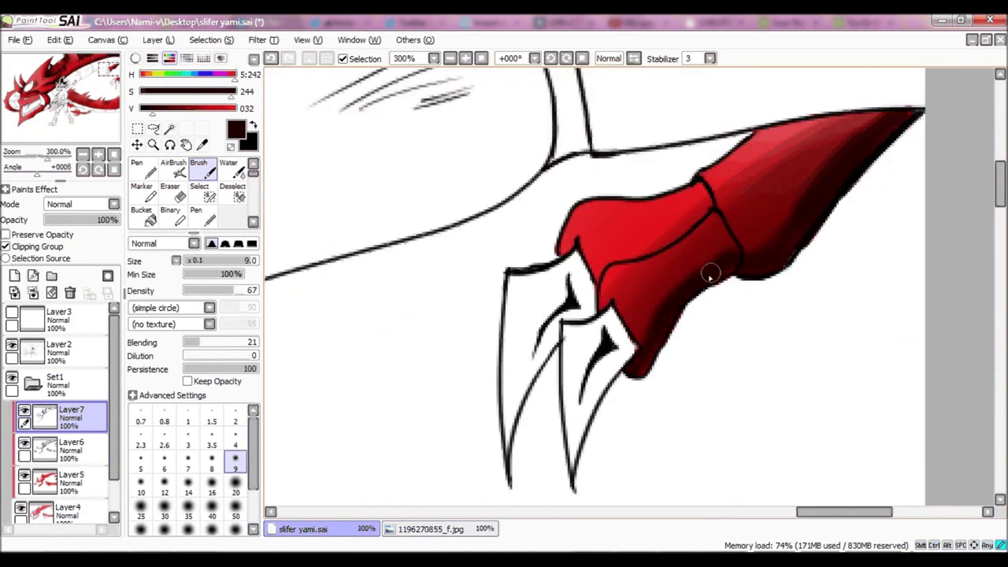
- Darken the lower edge of the dragon's body behind the duelist
key(minus)
scroll(637, 304, down, 3)
scroll(528, 283, left, 5)
drag(473, 252, 771, 331)
- Blend broad dark patches along the dragon's lower body between the spikes with the Water tool at size 50
click(229, 168)
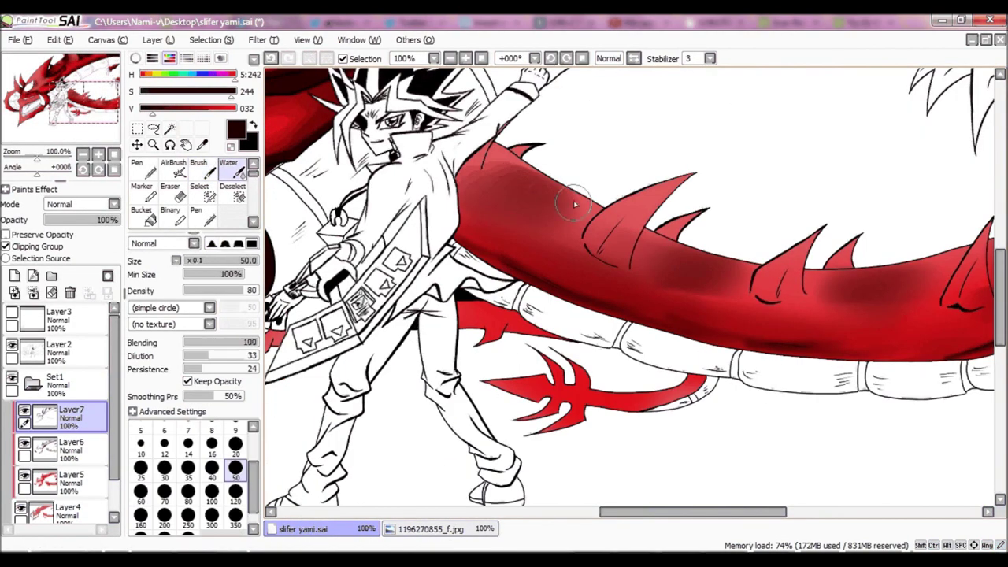
drag(497, 173, 583, 236)
drag(630, 236, 756, 323)
drag(464, 197, 575, 268)
drag(929, 268, 734, 299)
- Shade the large back spike nearest the canvas's right edge and its base, reducing the Brush to size 9
key(plus)
key(b)
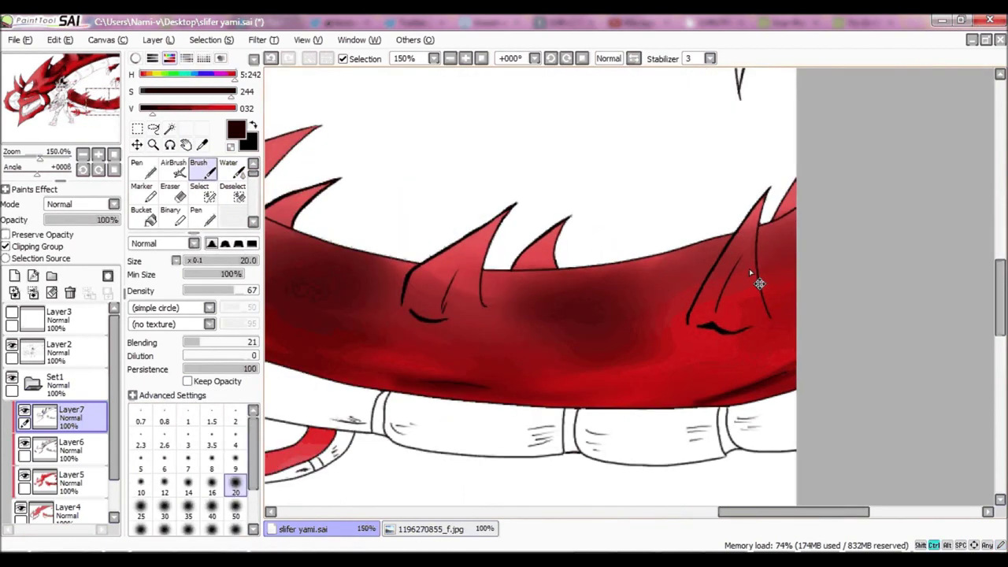
key(plus)
drag(642, 360, 752, 364)
drag(671, 370, 765, 315)
drag(756, 197, 709, 344)
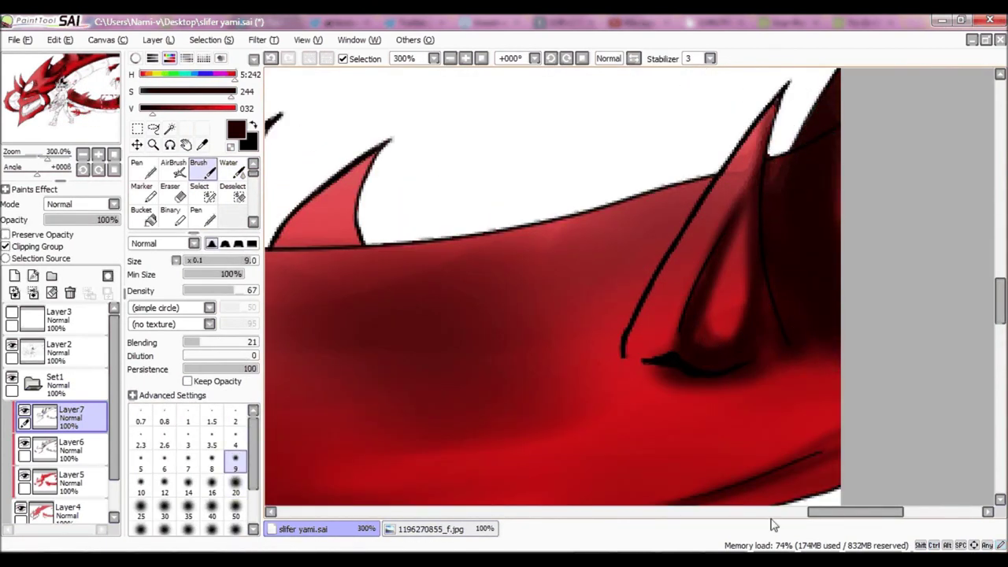
- Shade the next pair of back spikes along the dragon's body with a smaller brush
scroll(709, 344, left, 5)
key(bracketleft)
key(bracketleft)
key(bracketleft)
key(bracketleft)
key(bracketleft)
drag(788, 237, 832, 162)
mouse_move(677, 181)
mouse_down()
mouse_move(646, 299)
mouse_move(743, 333)
mouse_up()
drag(716, 133, 664, 296)
drag(662, 197, 615, 346)
- Shade the inner sides of the back spikes closer to the duelist
scroll(787, 284, left, 5)
scroll(795, 278, up, 3)
mouse_move(543, 260)
mouse_down()
mouse_move(418, 387)
mouse_move(522, 472)
mouse_up()
drag(394, 362, 515, 433)
mouse_move(662, 181)
mouse_down()
mouse_move(543, 446)
mouse_move(567, 480)
mouse_up()
- Paint cast shadows on the body at the bases of the large back spikes with the Brush at size 4
scroll(551, 441, down, 3)
key(bracketleft)
key(bracketleft)
key(bracketleft)
key(bracketleft)
key(bracketleft)
drag(552, 290, 625, 324)
drag(395, 233, 461, 269)
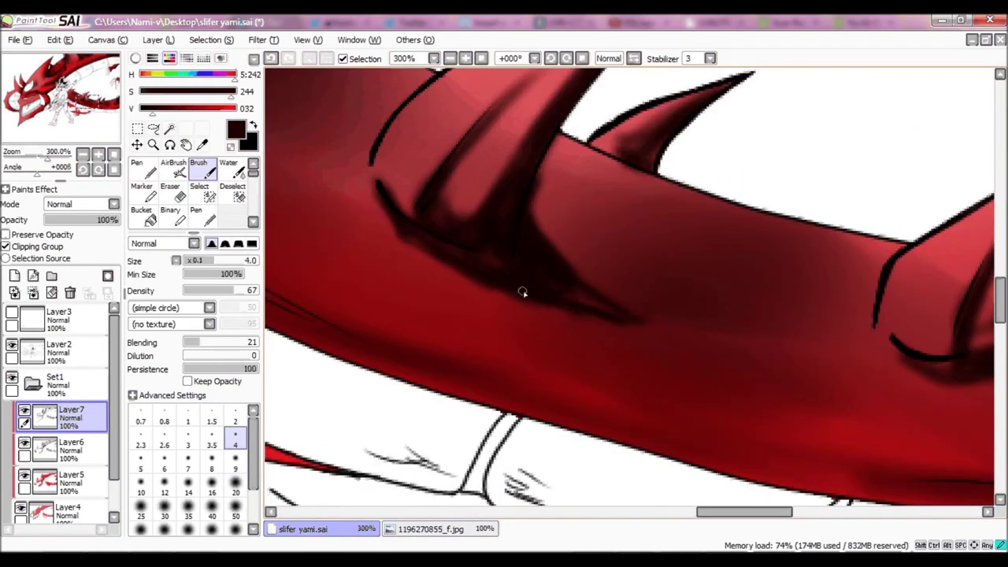
scroll(558, 296, up, 1)
mouse_move(641, 292)
mouse_down()
mouse_move(770, 266)
mouse_move(790, 293)
mouse_up()
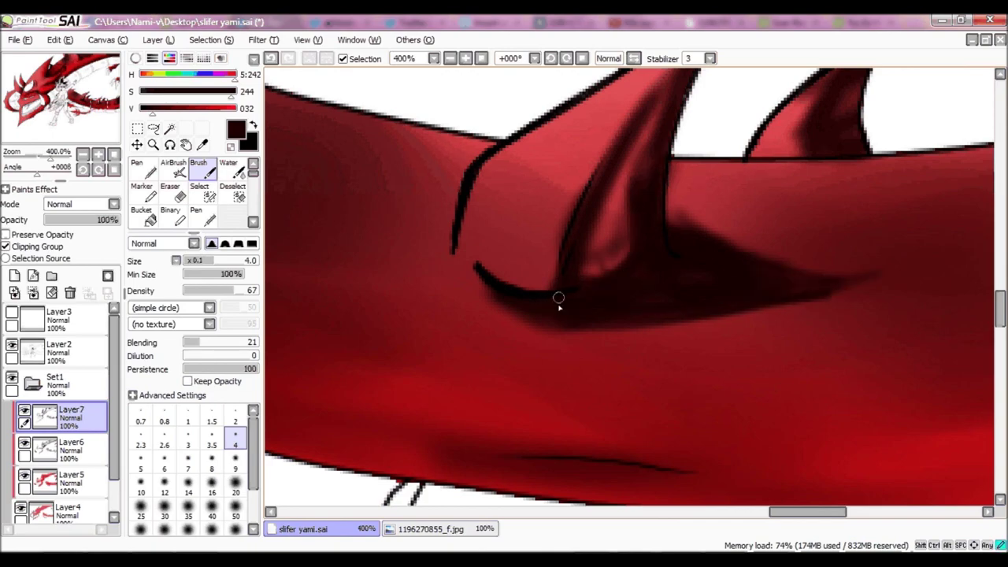
- Paint dark cast shadows around the bases of the back spikes with the Brush at size 4
scroll(660, 156, down, 4)
scroll(491, 286, up, 4)
drag(504, 201, 551, 315)
mouse_move(436, 239)
mouse_down()
mouse_move(529, 301)
mouse_move(441, 225)
mouse_up()
drag(583, 87, 464, 252)
drag(528, 291, 461, 151)
- Shade the dragon's body around the back spikes, enlarging the Brush to size 9 and up to size 20
key(bracketright)
key(bracketright)
key(bracketright)
key(bracketright)
key(bracketright)
scroll(461, 150, down, 3)
scroll(526, 321, up, 2)
drag(859, 185, 563, 240)
drag(485, 291, 583, 165)
key(bracketright)
key(bracketright)
key(bracketright)
key(bracketright)
key(bracketright)
scroll(540, 217, down, 1)
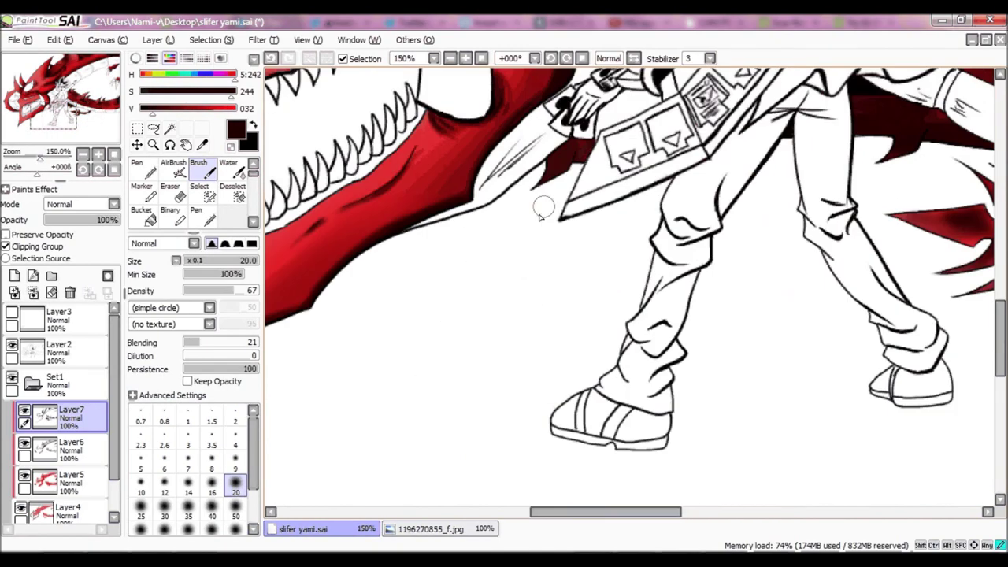
scroll(540, 216, down, 6)
scroll(563, 259, up, 2)
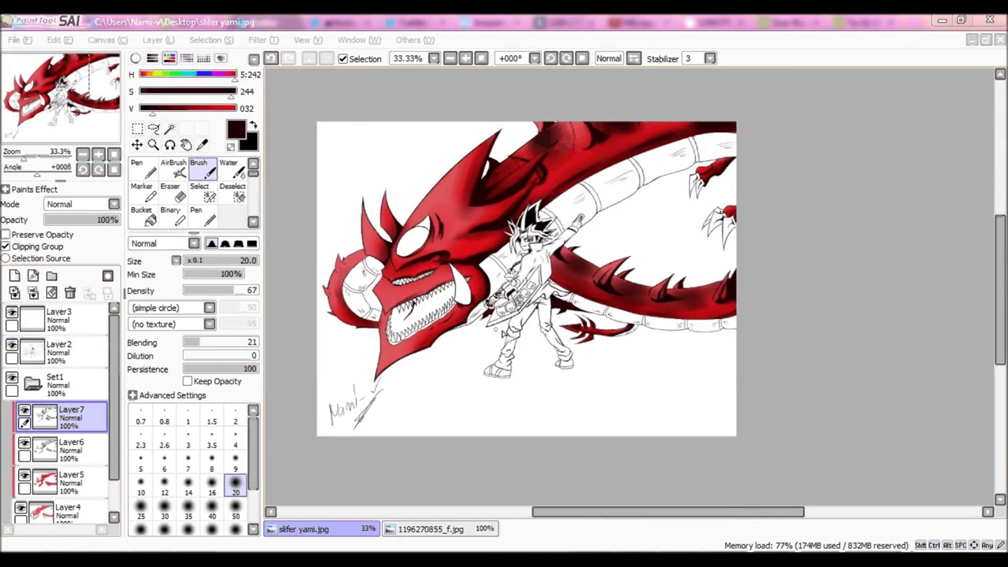
- Add a new clipped layer above Layer7 and deepen the head folds beside the duelist's hair in black, Brush size 9
click(14, 276)
scroll(486, 220, up, 6)
key(bracketleft)
key(bracketleft)
key(bracketleft)
key(bracketleft)
key(bracketleft)
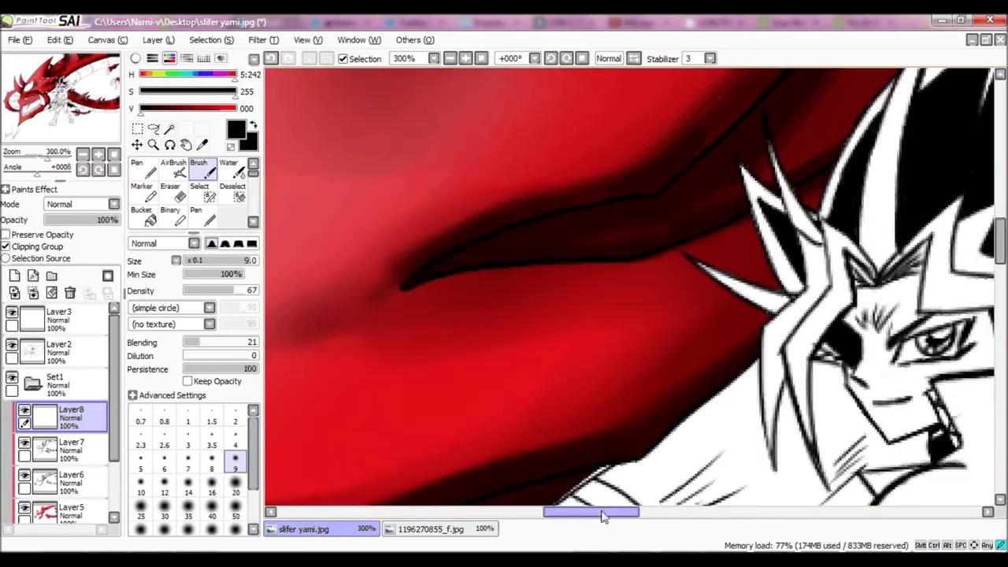
scroll(535, 236, up, 3)
scroll(453, 421, down, 5)
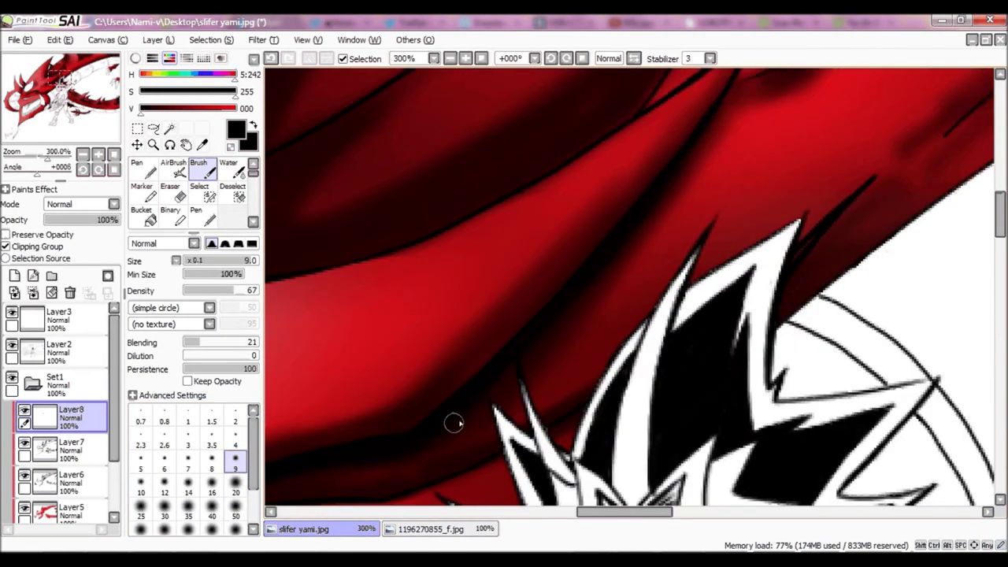
scroll(333, 441, left, 5)
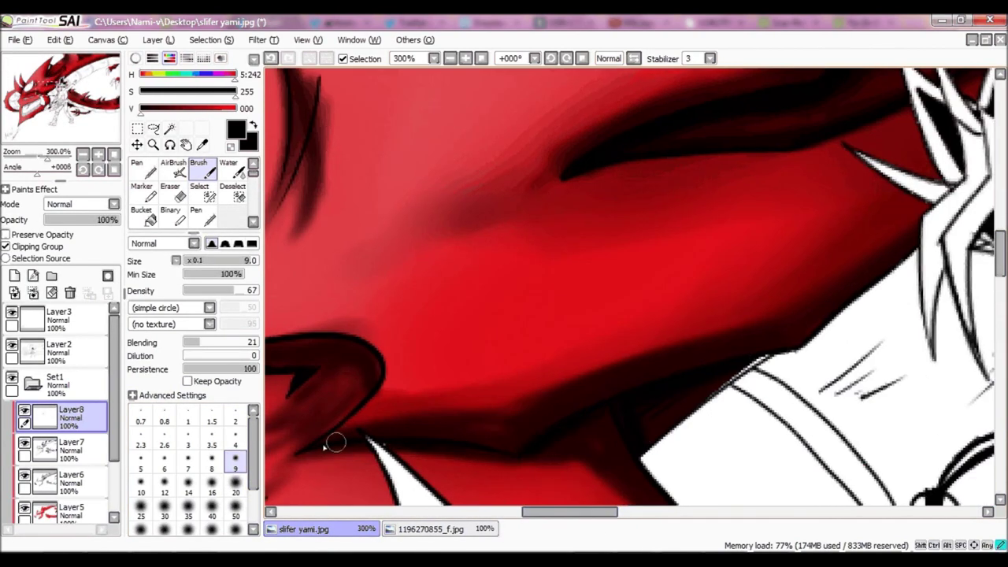
- Paint black shadows around the dragon's nostril rim and inside the nostril, reducing the Brush to size 4
click(259, 395)
click(259, 395)
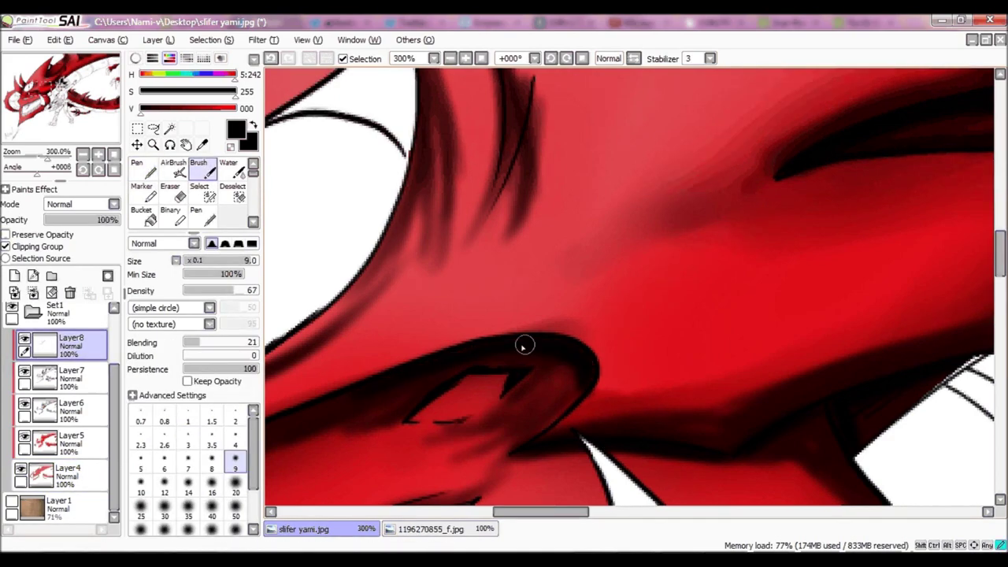
scroll(524, 344, left, 3)
key(bracketleft)
key(bracketleft)
key(bracketleft)
key(bracketleft)
key(bracketleft)
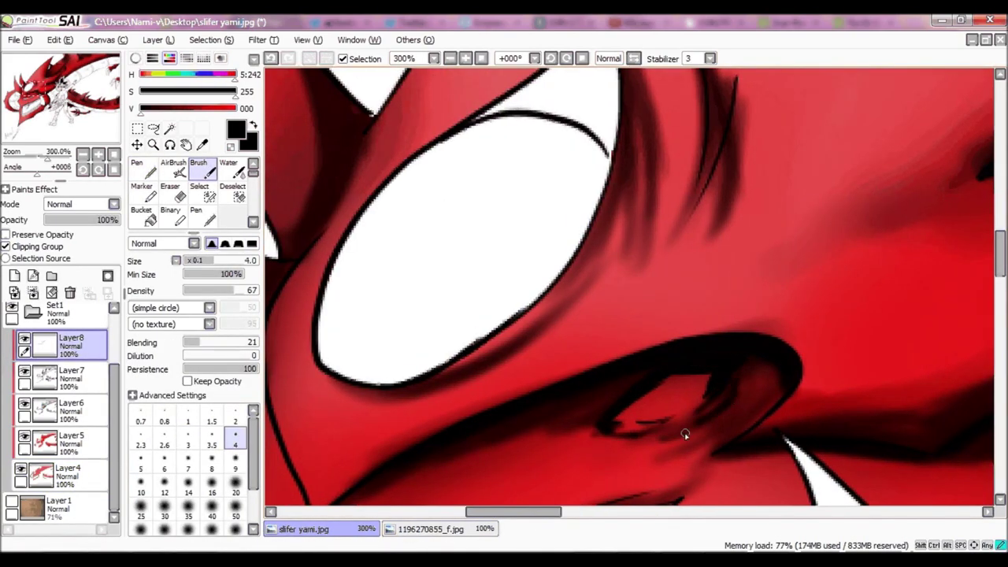
- Darken the creases behind the dragon's eye and the eye's lower rim in black with the Brush at size 7
key(ctrl+minus)
key(ctrl+minus)
key(ctrl+plus)
key(ctrl+plus)
key(bracketright)
key(bracketright)
key(bracketright)
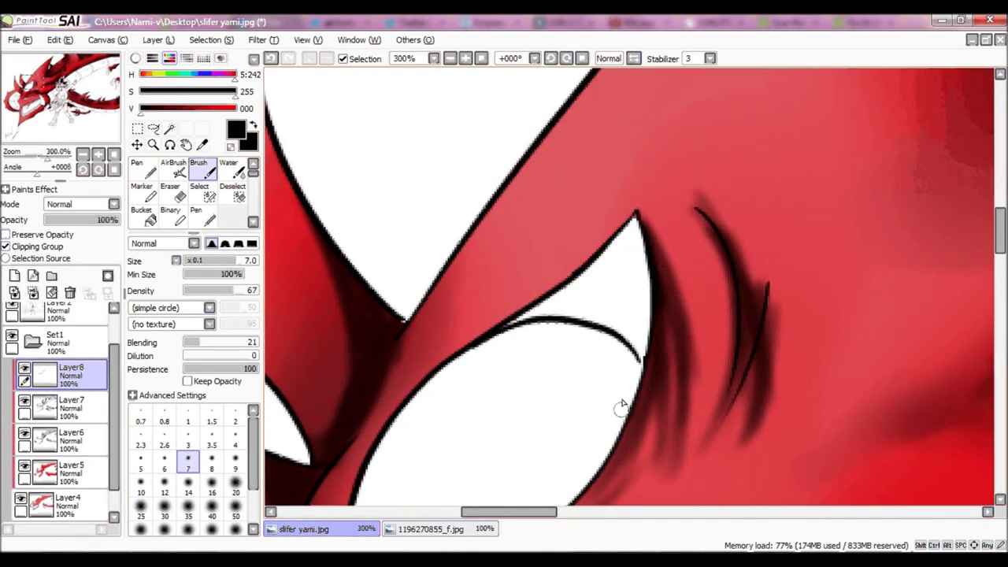
drag(619, 405, 644, 246)
scroll(764, 297, down, 5)
scroll(486, 181, left, 3)
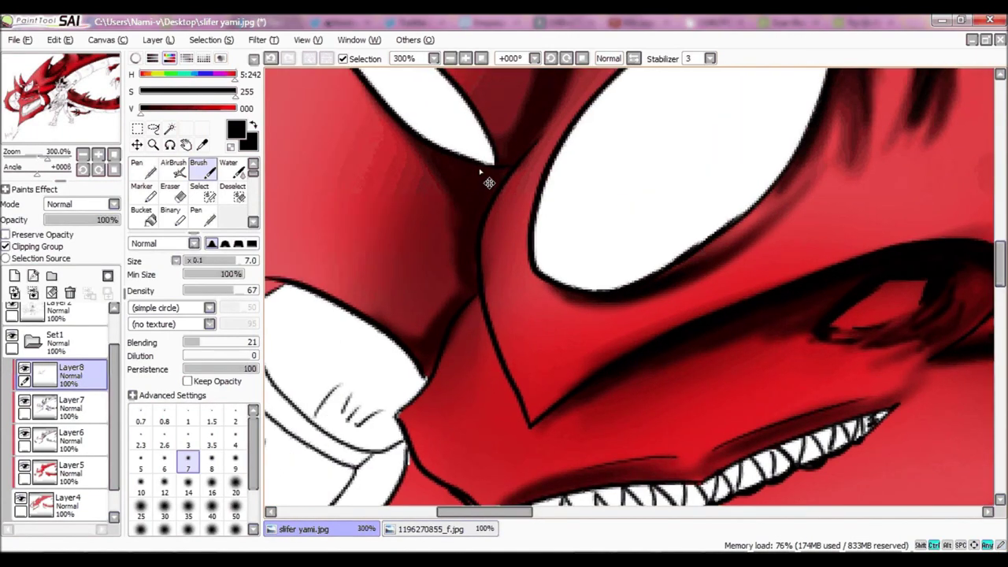
- Deepen the black shadows at the bases of the horns in front of the dragon's eye
scroll(492, 241, up, 3)
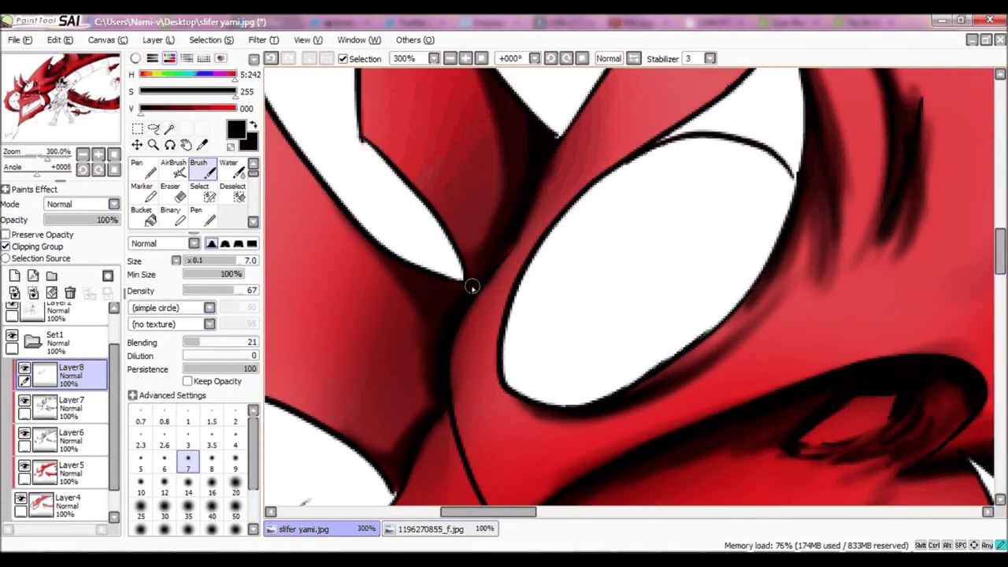
key(ctrl+minus)
key(ctrl+minus)
key(ctrl+minus)
key(ctrl+minus)
key(ctrl+minus)
- Darken the dragon's lip edges, jaw crease and the area around the large fang in black
key(ctrl+plus)
key(ctrl+plus)
key(ctrl+plus)
key(ctrl+plus)
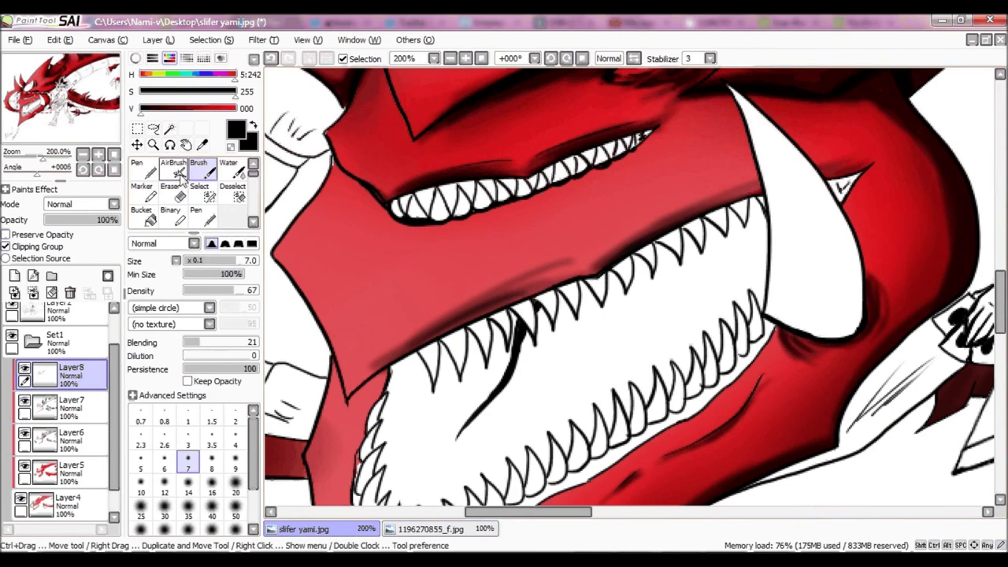
key(ctrl+minus)
key(ctrl+plus)
- Deepen the shadows along the long head horns with the Brush at size 16, using size 9 for their finer edges
click(235, 468)
click(211, 492)
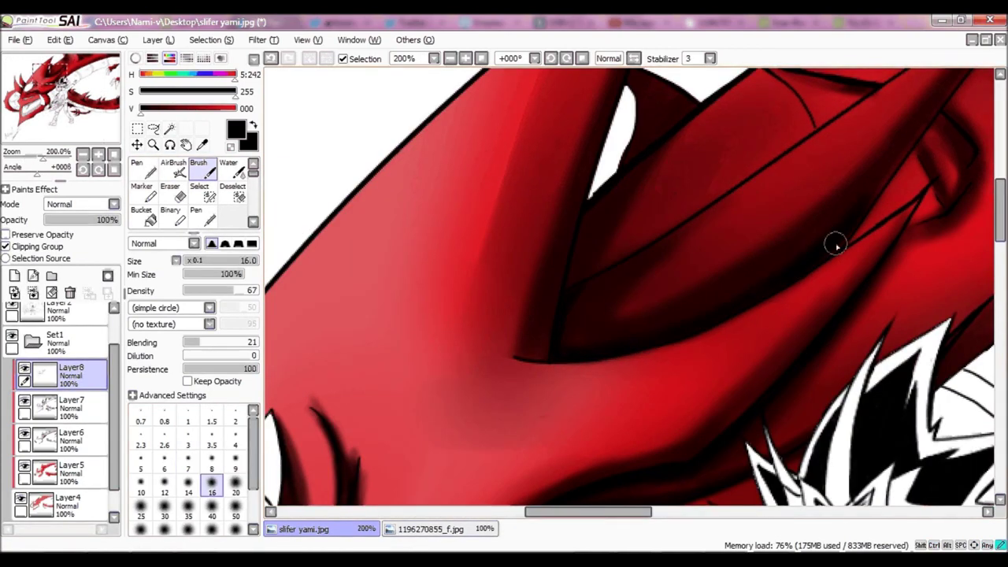
key(ctrl+minus)
key(ctrl+plus)
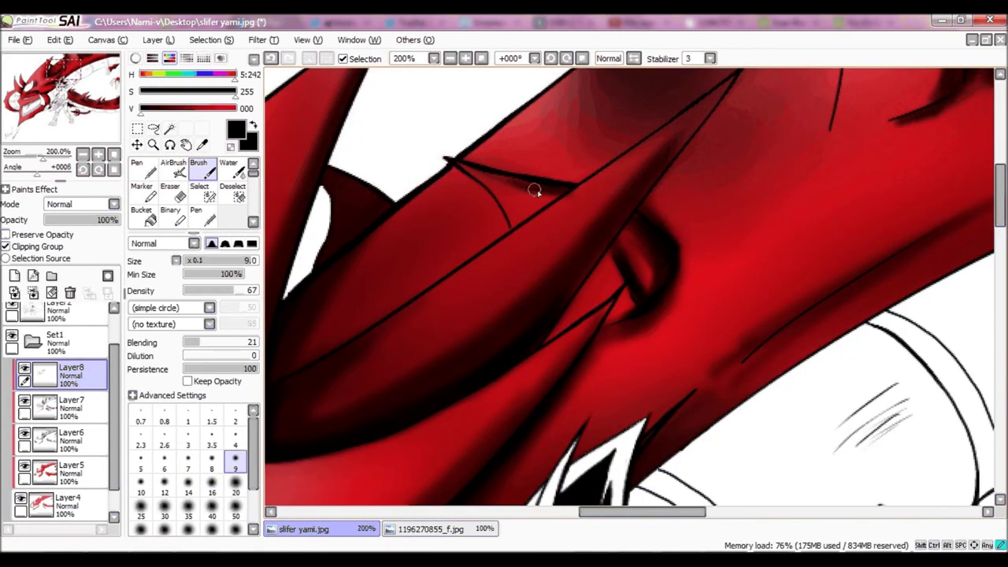
- Darken the neck fold at the canvas's upper edge in black with the Brush at size 9
key(ctrl+plus)
key(ctrl+plus)
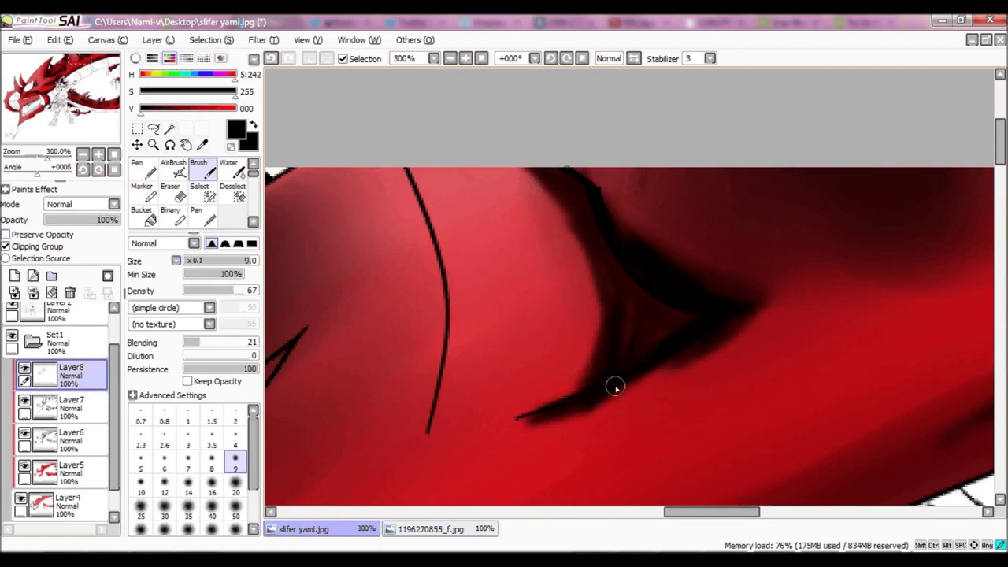
key(ctrl+minus)
key(ctrl+minus)
key(ctrl+minus)
key(ctrl+plus)
key(ctrl+minus)
key(ctrl+minus)
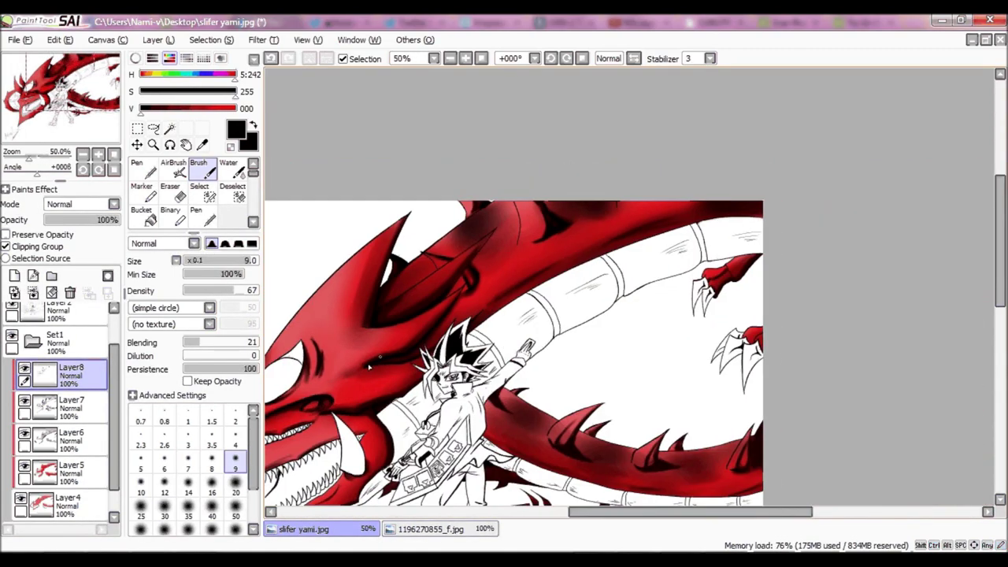
- Paint black shadows along the underside and finger creases of the dragon's upper clawed arm, Brush size 4
key(ctrl+plus)
key(ctrl+plus)
key(ctrl+plus)
key(ctrl+plus)
key(ctrl+plus)
key(bracketleft)
key(bracketleft)
key(bracketleft)
key(bracketleft)
key(bracketleft)
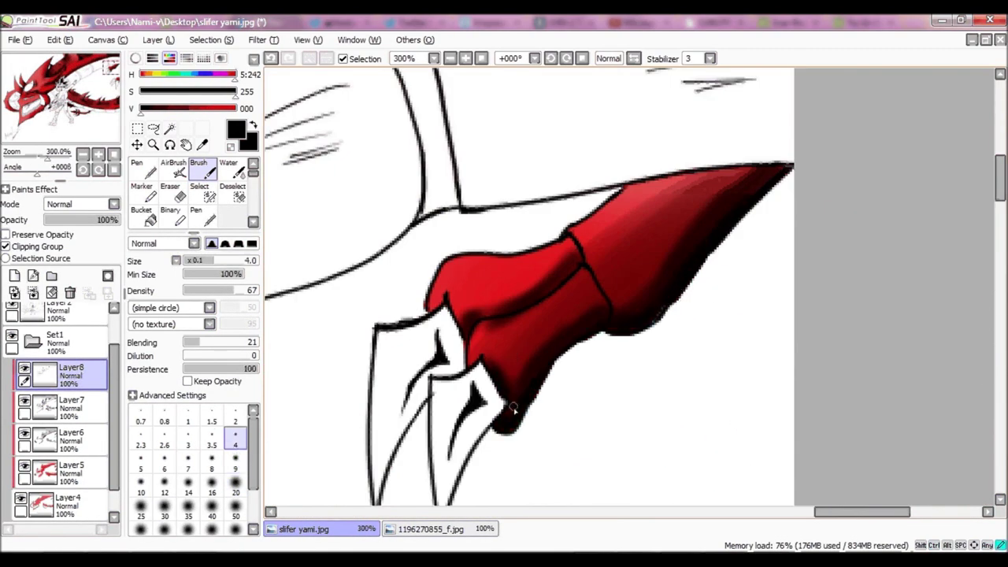
- Darken the creases between the fingers of the dragon's lower claw at the canvas's right edge
key(ctrl+minus)
key(ctrl+minus)
key(ctrl+minus)
key(ctrl+minus)
key(ctrl+plus)
key(ctrl+plus)
key(ctrl+plus)
key(ctrl+plus)
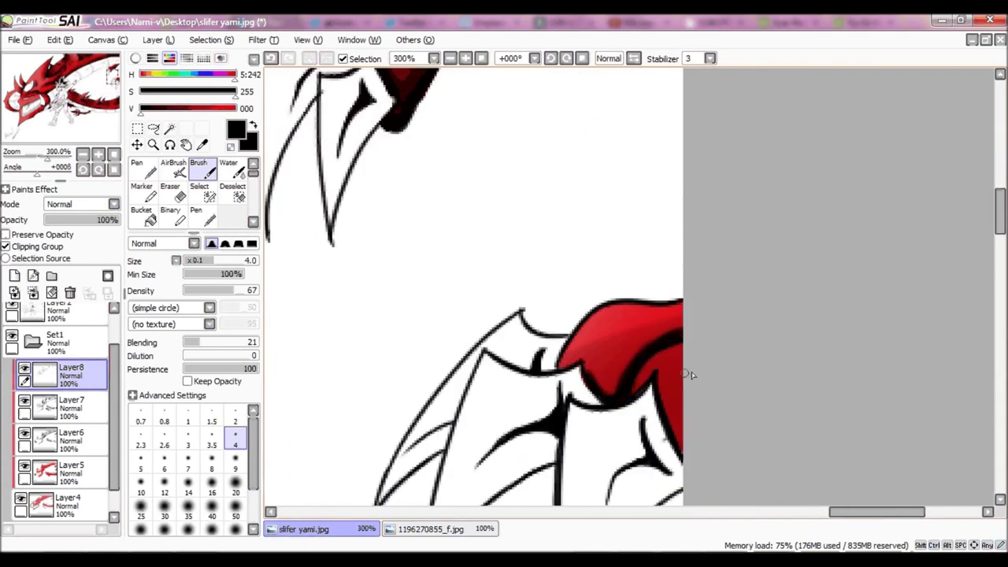
- Darken the back spikes nearest the canvas's right edge and their bases in black with the Brush at size 9
scroll(692, 375, down, 3)
key(ctrl+minus)
key(ctrl+minus)
key(ctrl+plus)
key(bracketright)
key(bracketright)
key(bracketright)
key(bracketright)
key(bracketright)
key(bracketright)
key(bracketright)
key(bracketright)
key(bracketright)
key(bracketright)
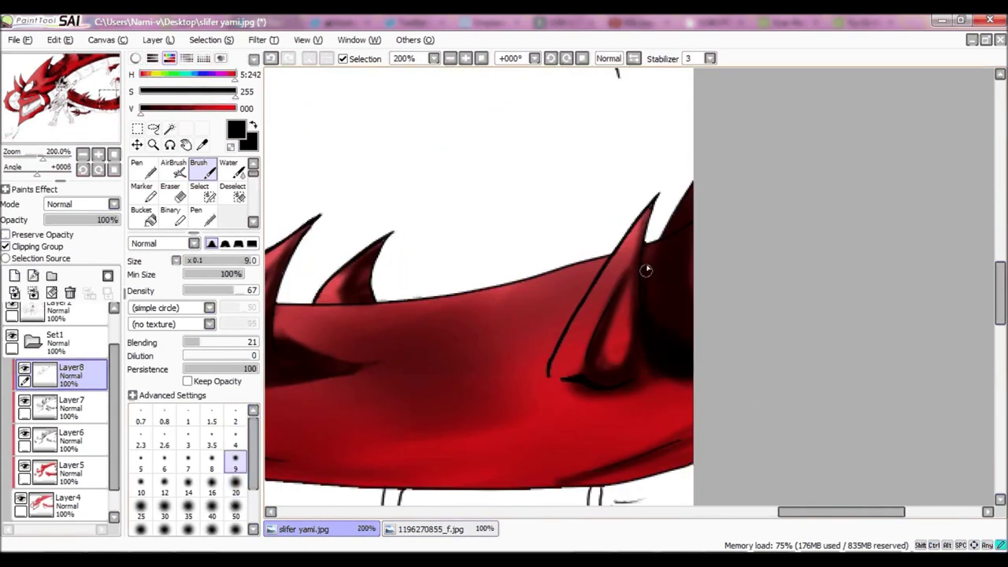
- Deepen the shaded sides and cast shadows of the remaining back spikes toward the duelist in black
drag(614, 295, 778, 357)
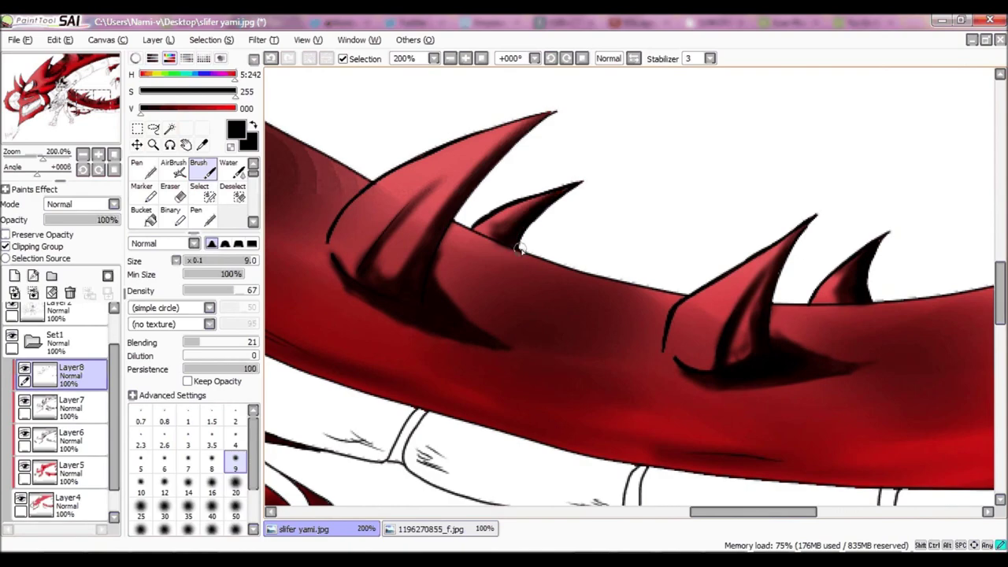
drag(411, 215, 530, 337)
scroll(630, 329, down, 5)
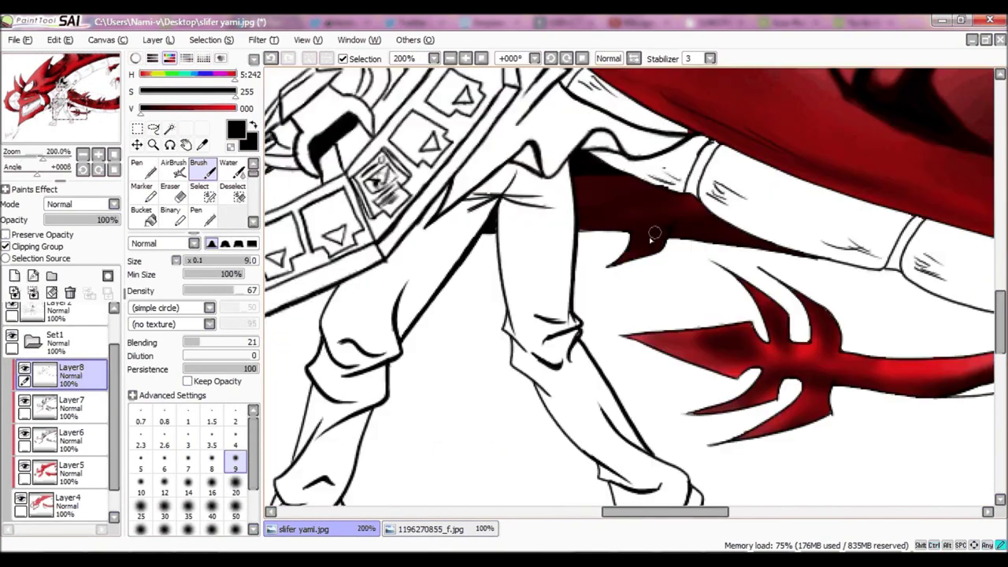
- Darken the body section behind the duelist's legs and the forked tail tip's edges in black
drag(849, 389, 622, 391)
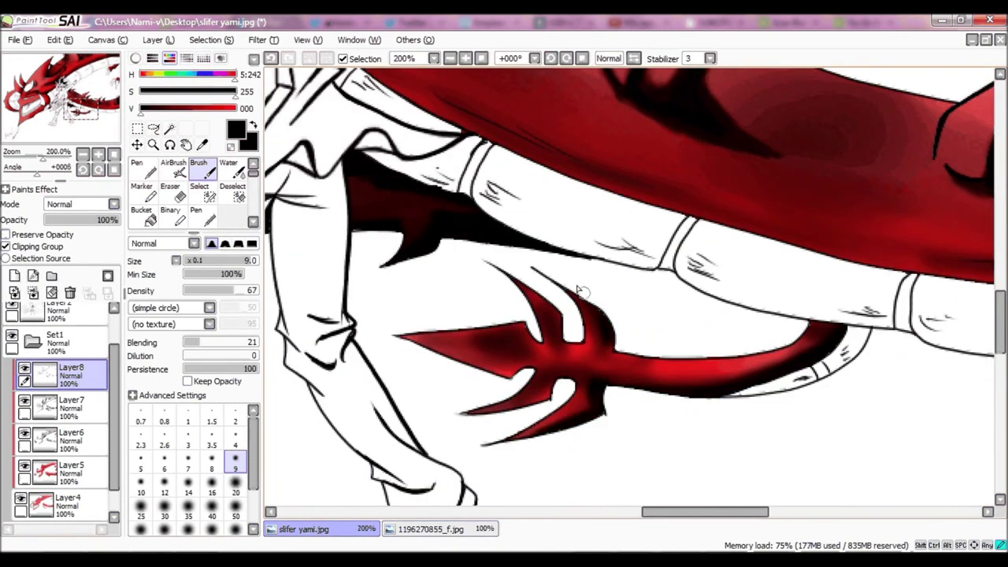
drag(610, 350, 819, 330)
scroll(538, 358, down, 6)
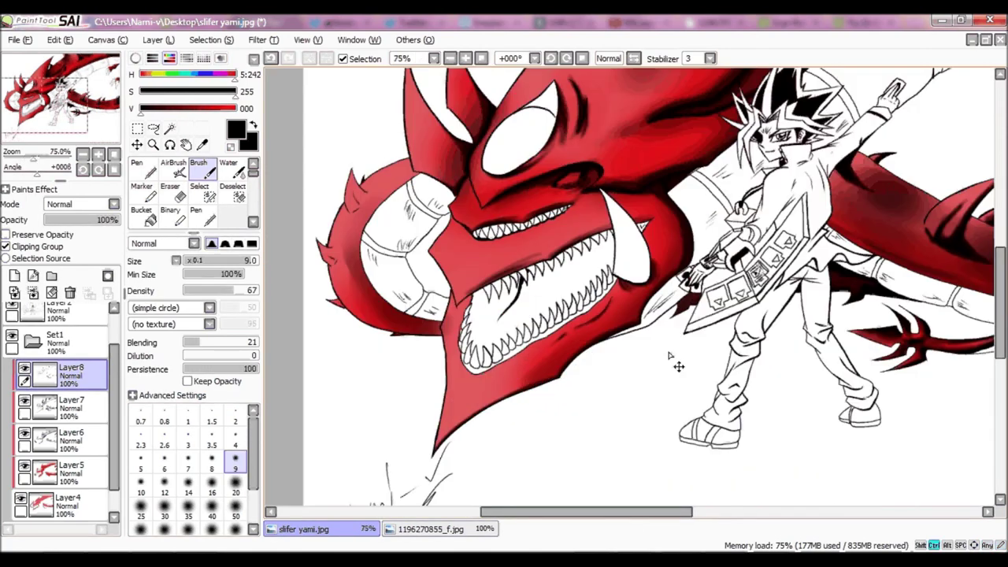
- Paint black shadows along the lower neck coil where it passes behind the dragon's jaw
scroll(805, 366, up, 7)
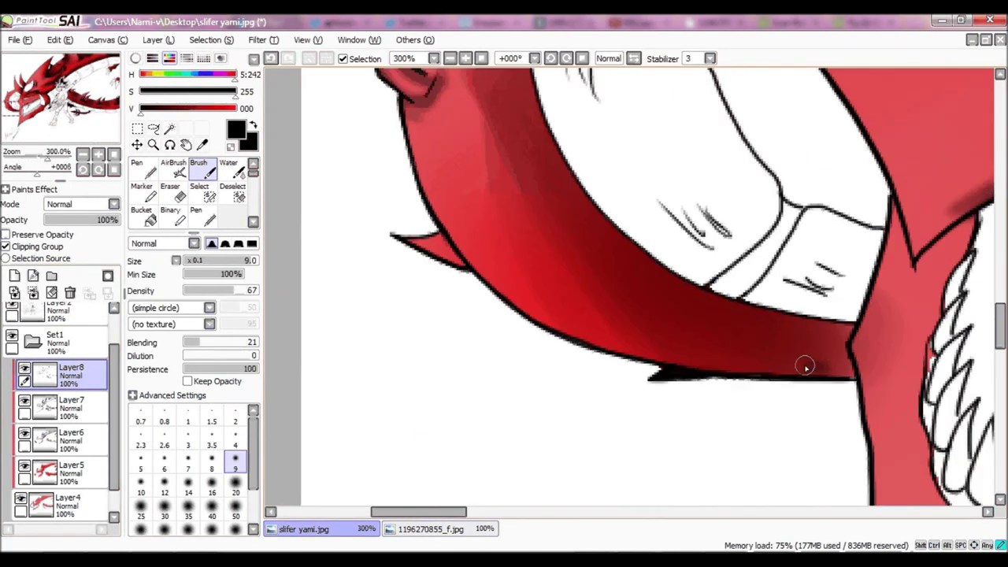
drag(805, 366, 846, 363)
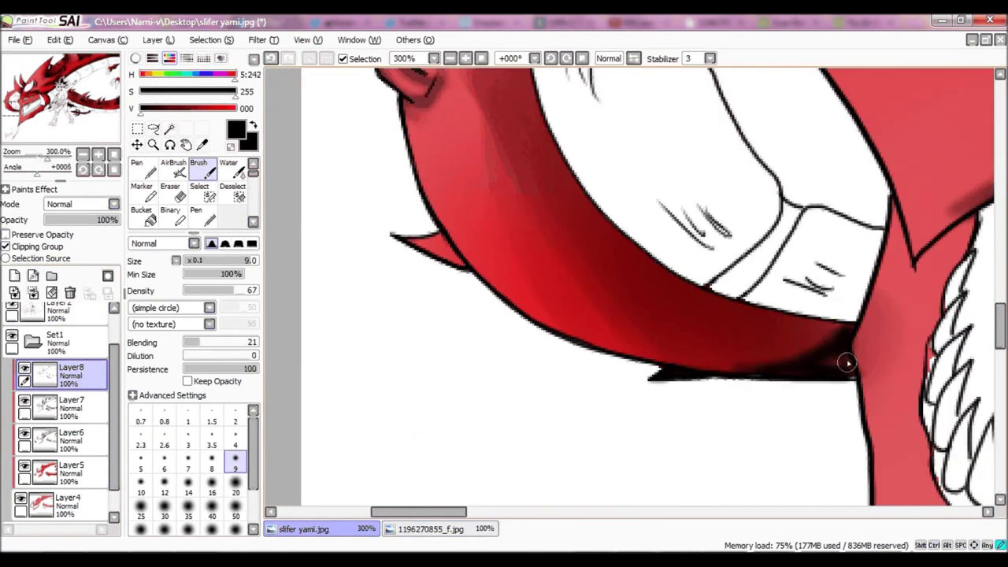
drag(494, 366, 823, 340)
scroll(544, 140, down, 3)
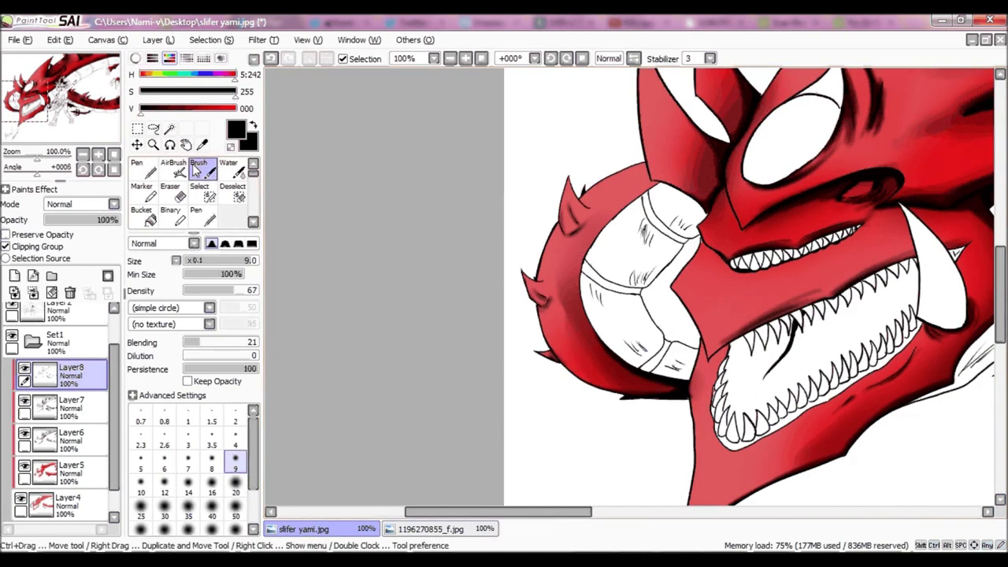
- Touch up the flat red on Layer4 along the snout's edge with the Pen at size 3
click(137, 168)
click(67, 504)
scroll(693, 300, up, 2)
scroll(693, 299, up, 3)
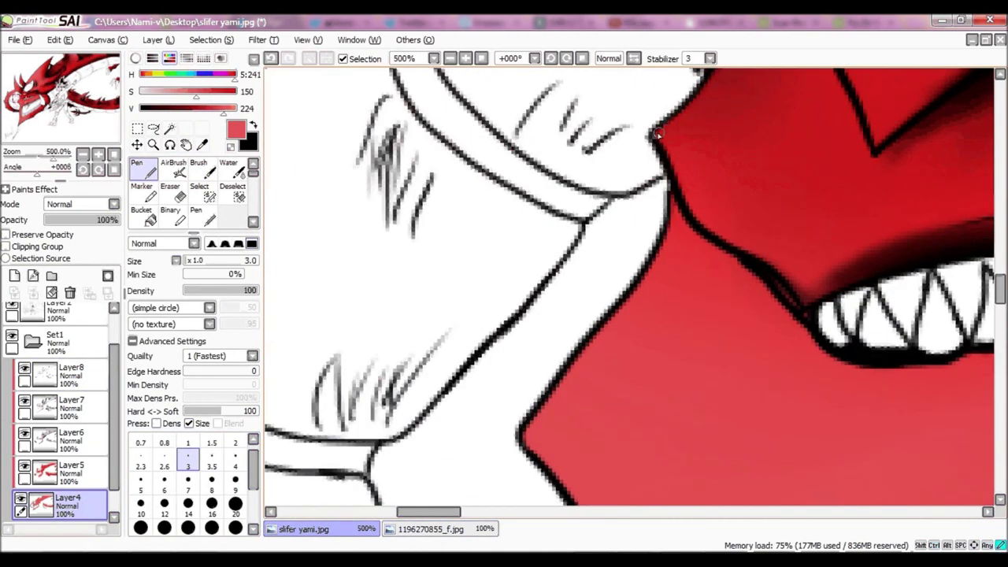
scroll(551, 283, down, 3)
- Clean up the flat red on Layer4 around the teeth with the Eraser at size 4 and retouch it with the Pen
click(171, 193)
scroll(738, 274, up, 3)
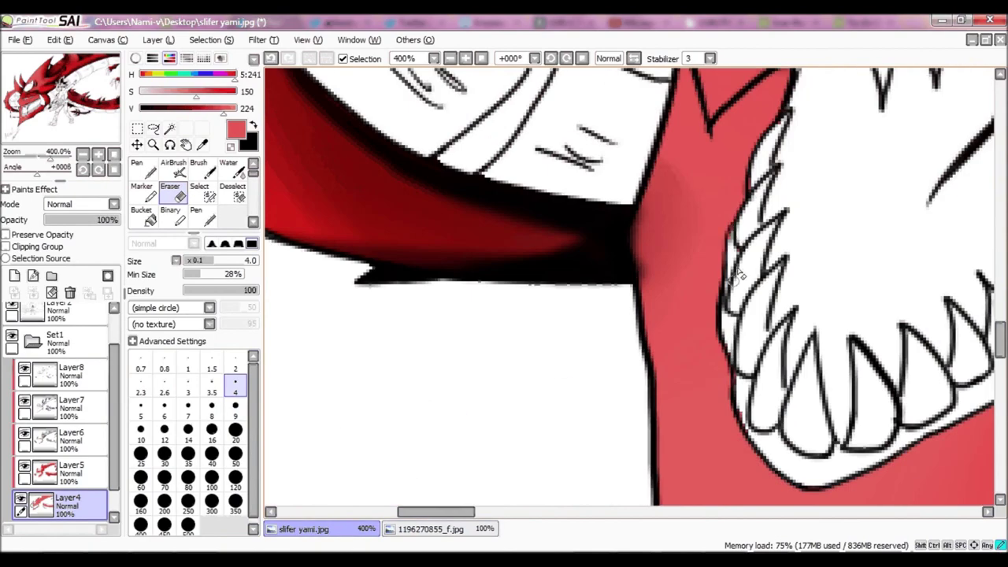
scroll(753, 192, down, 2)
click(137, 168)
scroll(551, 284, down, 2)
scroll(693, 443, up, 2)
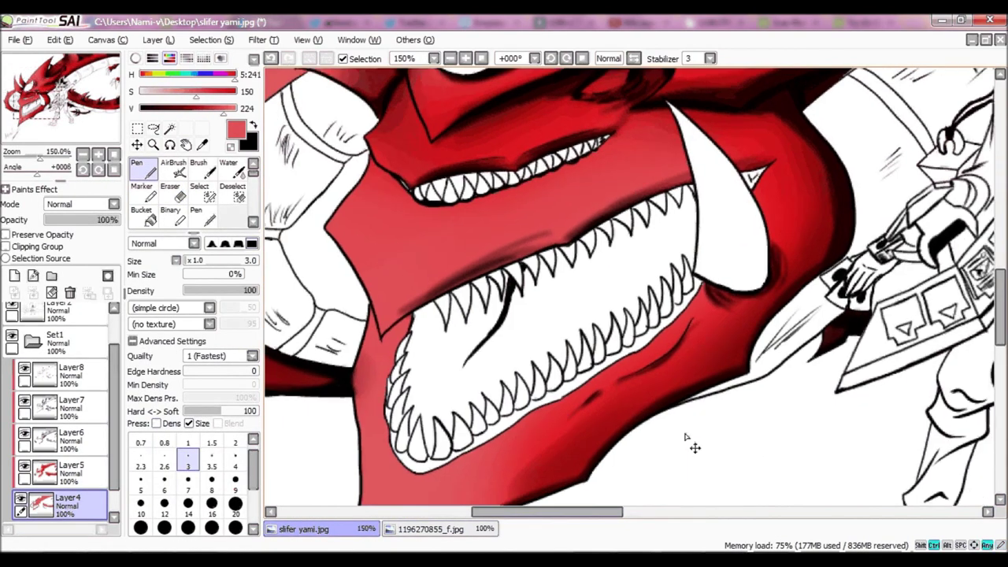
scroll(738, 289, down, 3)
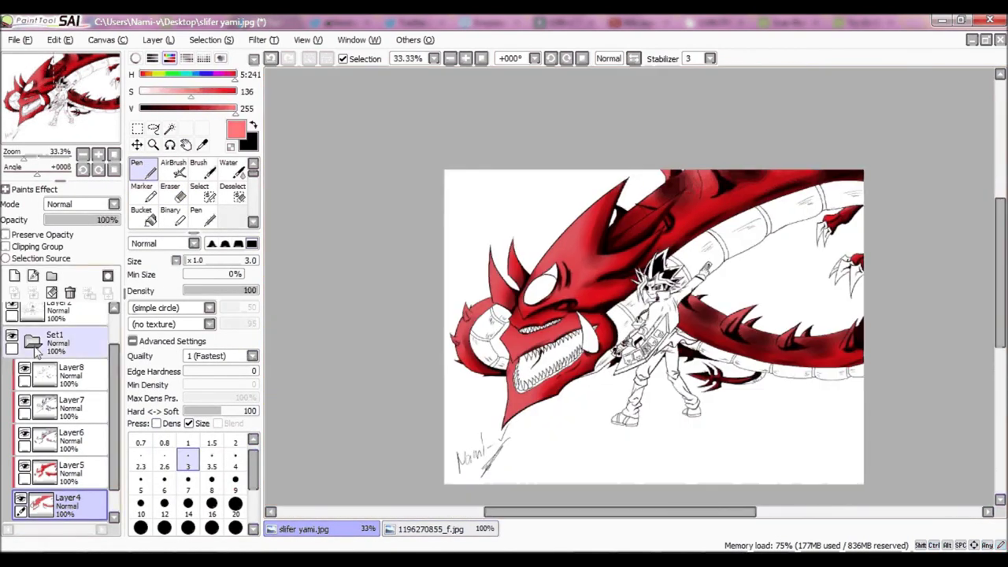
- Add a clipped layer above Layer8 and begin pale pink highlights on the forehead with the Water tool at size 50
click(67, 374)
click(15, 275)
click(6, 246)
click(228, 167)
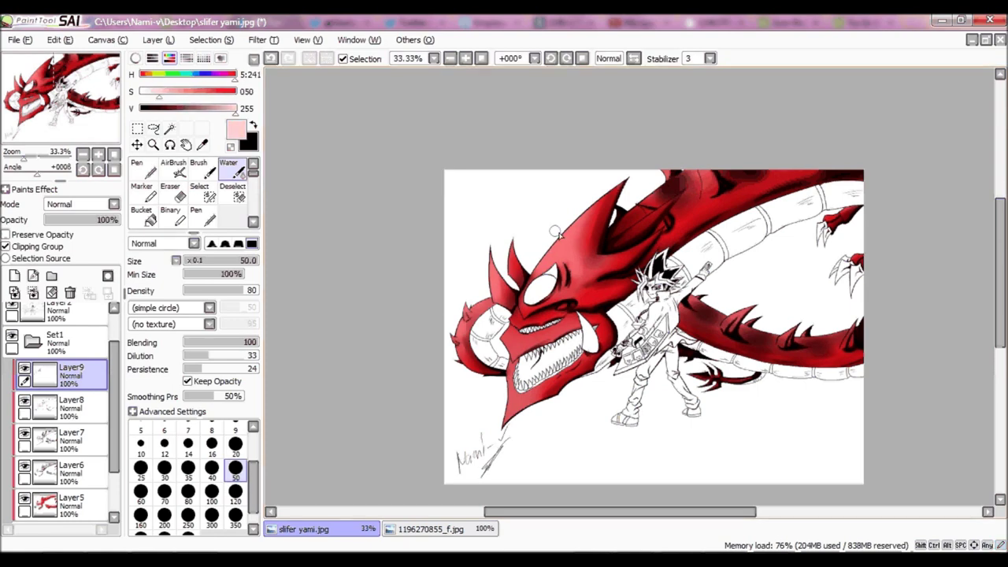
drag(554, 230, 572, 231)
- Paint soft pale pink highlights on the dragon's forehead, horns, snout and jaw with the Water tool at size 20, density 49
scroll(517, 269, up, 3)
key(bracketleft)
key(bracketleft)
key(bracketleft)
key(bracketleft)
key(bracketleft)
drag(646, 327, 806, 319)
key(ctrl+z)
drag(722, 252, 684, 249)
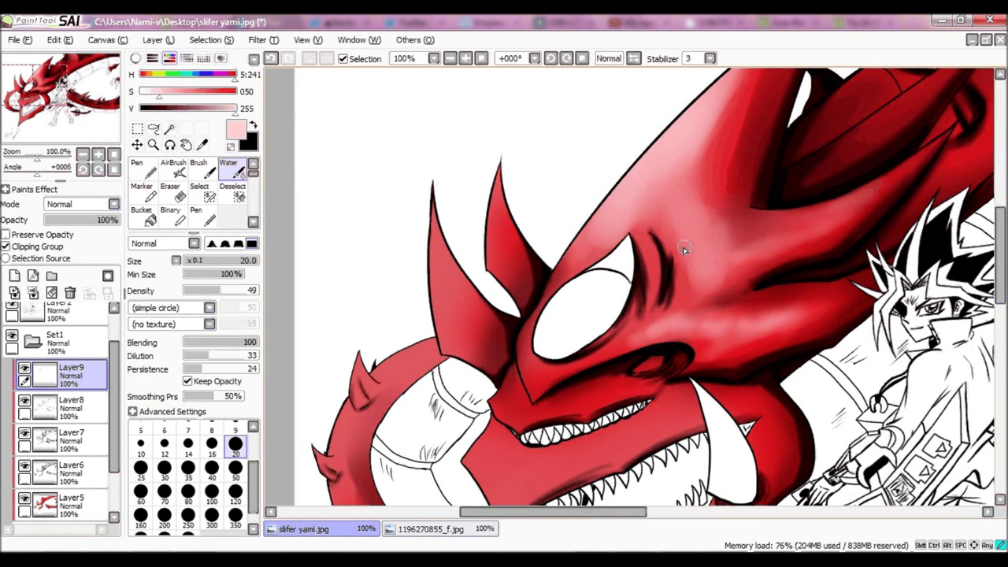
scroll(389, 362, down, 3)
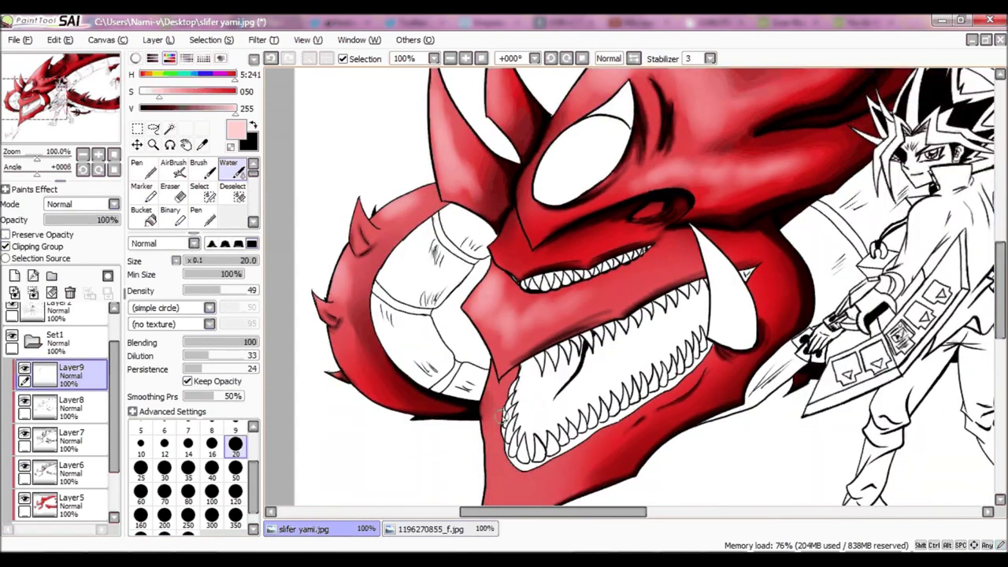
scroll(590, 384, down, 3)
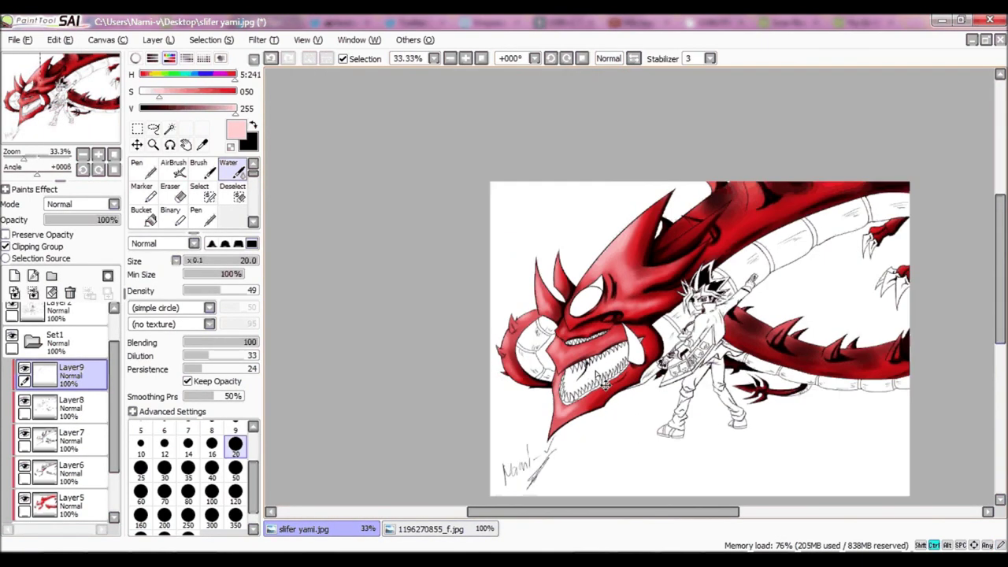
- Add pale pink highlights along the dragon's neck behind the head, reducing the Water tool to size 12
scroll(563, 236, up, 3)
mouse_move(675, 234)
mouse_down()
mouse_move(795, 204)
mouse_move(764, 268)
mouse_up()
click(164, 445)
scroll(708, 460, right, 3)
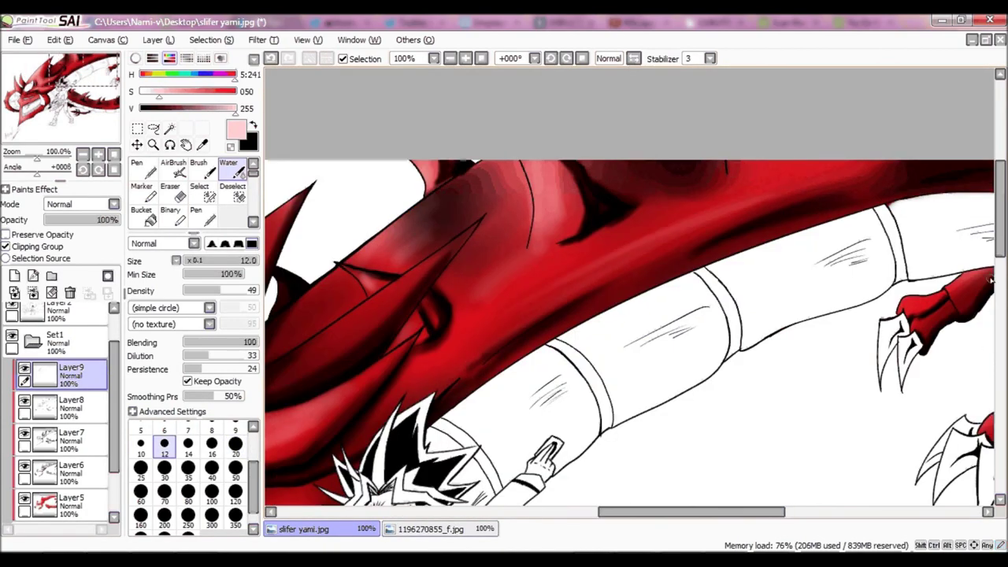
scroll(708, 461, up, 2)
- Paint soft pale pink highlights on the spikes and upper edge of the dragon's lower body with the Water tool at size 20
scroll(754, 215, down, 3)
scroll(754, 216, right, 3)
scroll(472, 244, down, 3)
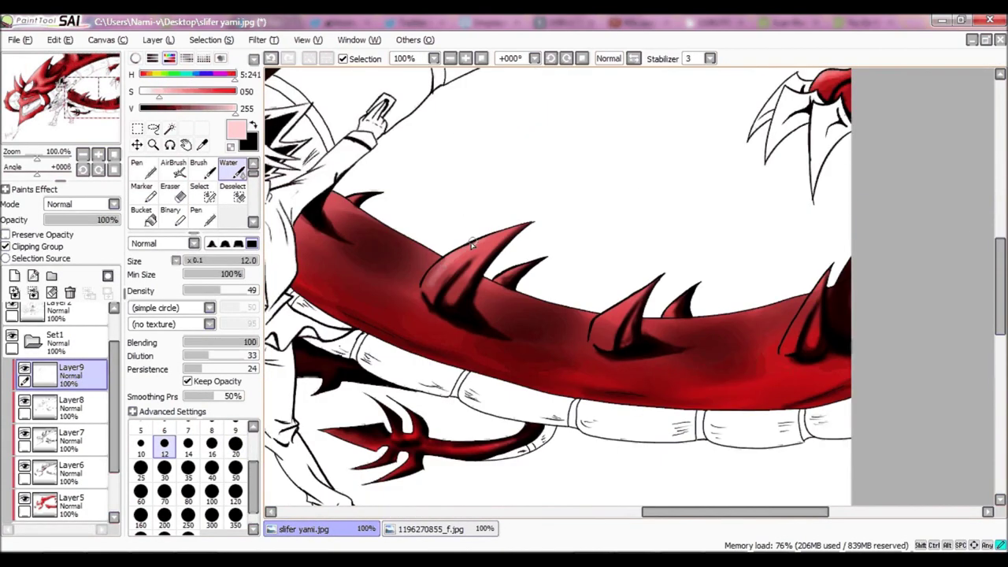
key(bracketright)
key(bracketright)
key(bracketright)
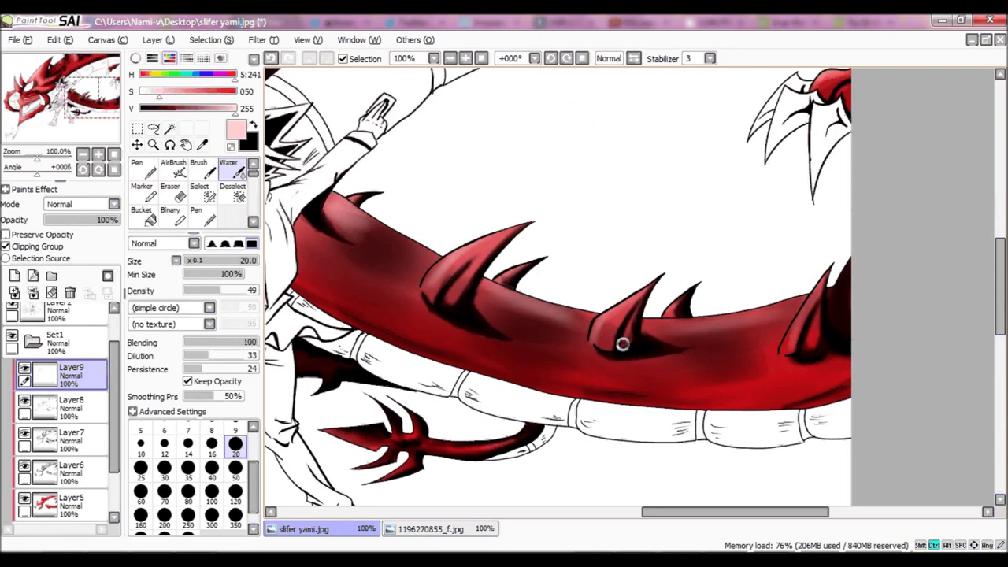
- Add a clipped layer above Layer9 and prepare the Brush tool with a paler pink of saturation 30 and value 255
key(minus)
key(minus)
key(minus)
key(ctrl+shift+n)
key(b)
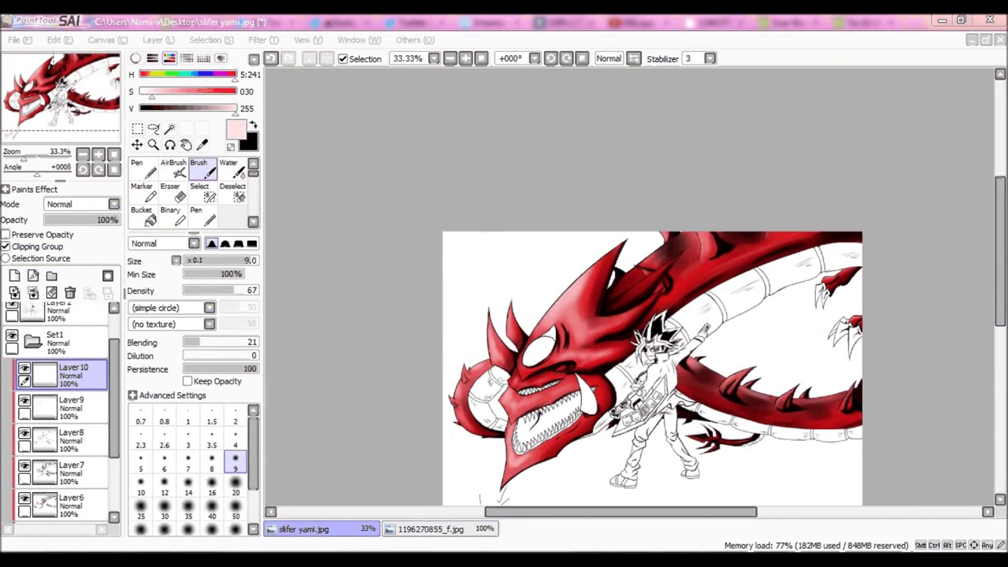
- Adjust the dragon's red colouring, including the Layer5 base, with the Brightness and Contrast filter
click(263, 39)
click(291, 70)
drag(210, 171, 286, 196)
drag(210, 149, 223, 150)
click(245, 222)
click(264, 39)
click(299, 69)
drag(210, 171, 332, 171)
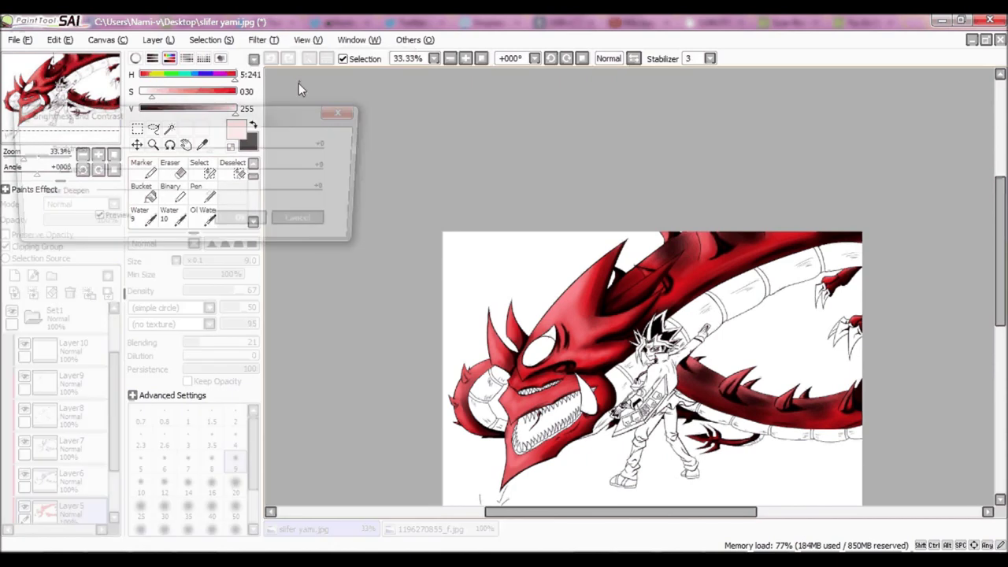
drag(227, 178, 232, 180)
click(245, 222)
- Paint bright pale pink highlights on Layer10 over the dragon's forehead, horns, snout and jaw with the Brush at size 20, density 67
click(73, 346)
scroll(566, 296, up, 3)
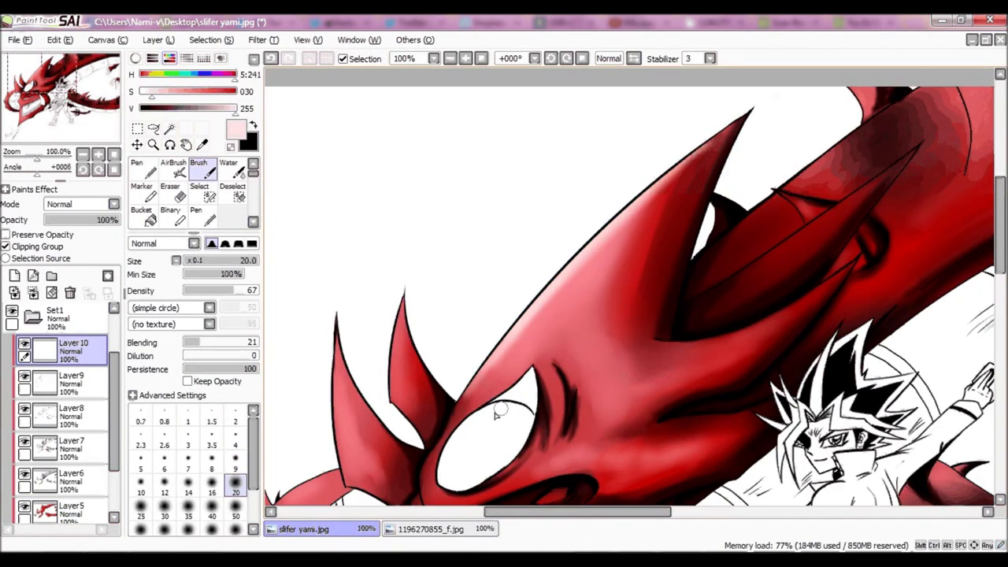
scroll(592, 365, down, 2)
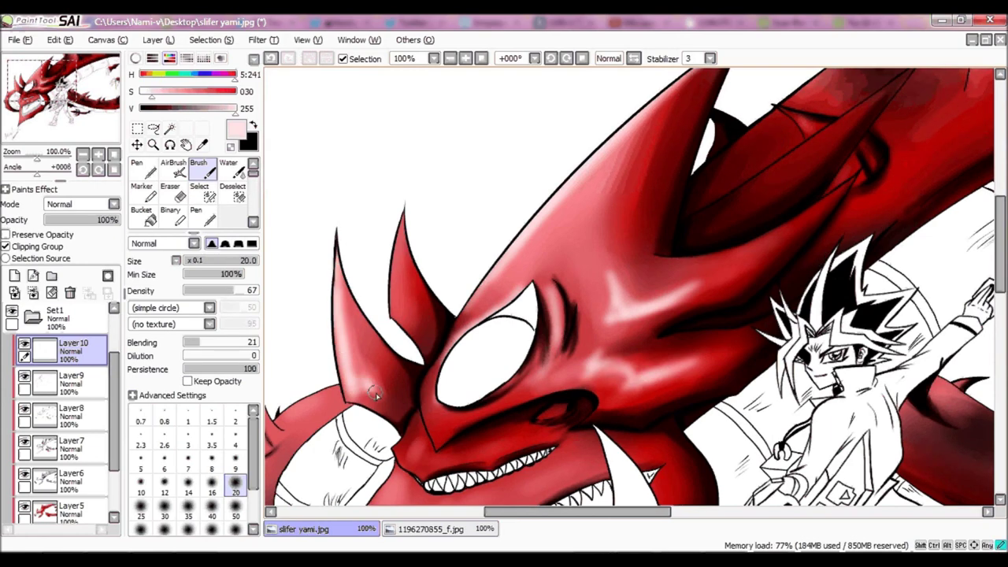
scroll(685, 326, down, 3)
scroll(396, 372, down, 2)
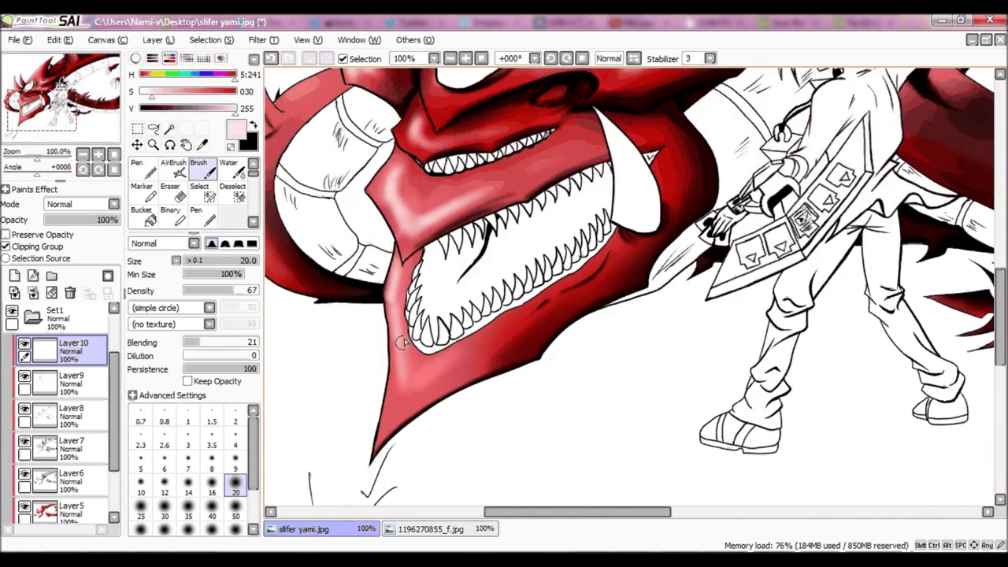
- Reduce the Brush to size 9 and add fine pale highlights to the small spikes on the curled body beside the head
scroll(396, 372, up, 2)
key(bracketleft)
key(bracketleft)
key(bracketleft)
key(bracketleft)
key(bracketleft)
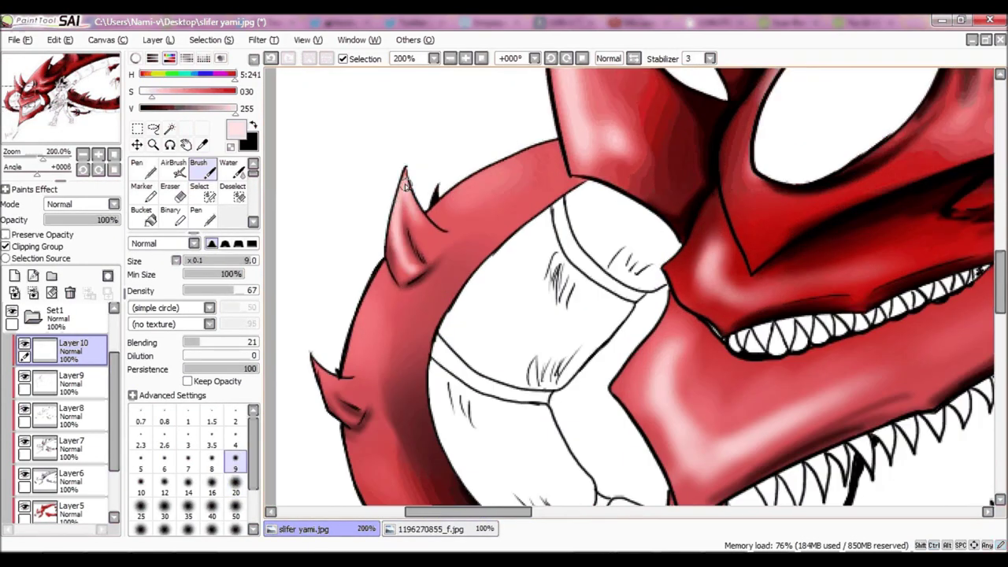
- Add fine pale highlights to the lower body's spikes and upper edge and to the neck ridge with the Brush at size 9
scroll(478, 337, down, 2)
scroll(478, 337, down, 2)
scroll(478, 338, down, 3)
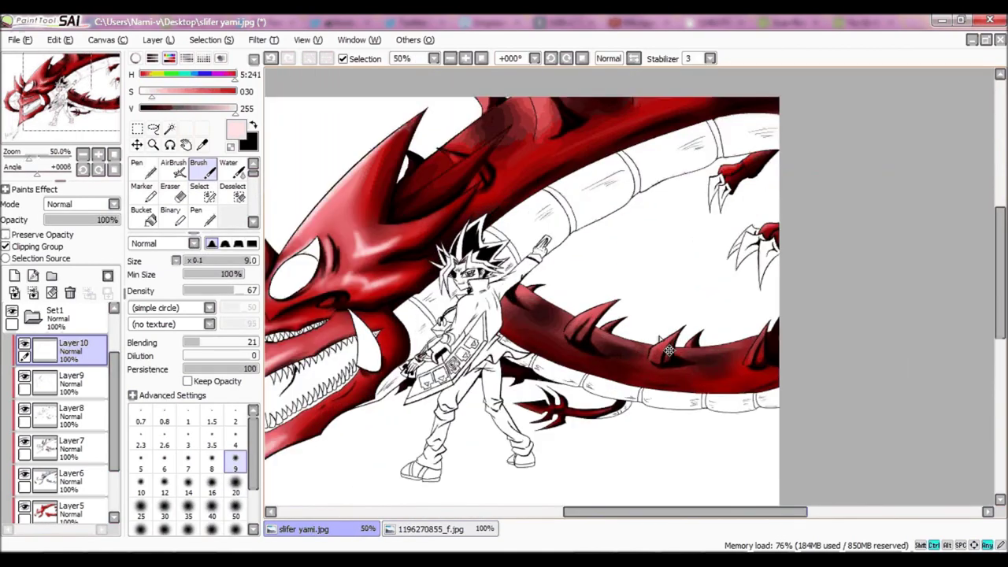
scroll(685, 370, up, 4)
scroll(379, 292, down, 2)
scroll(723, 336, up, 2)
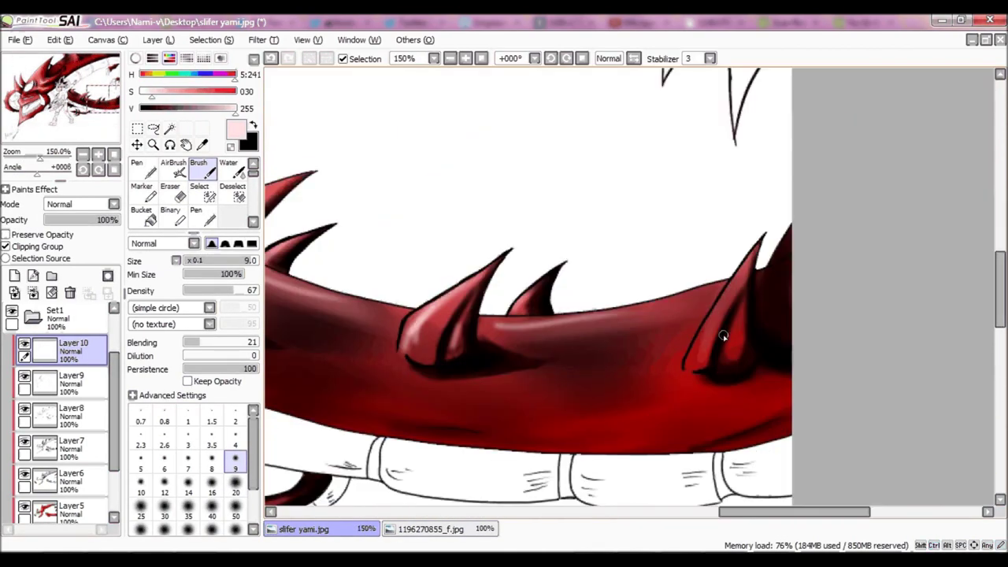
scroll(525, 267, down, 1)
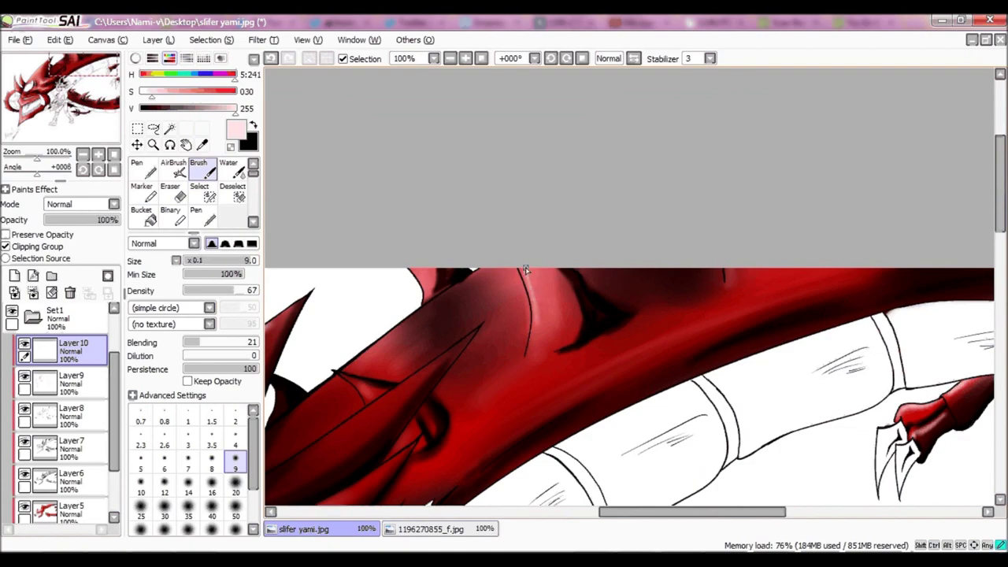
scroll(625, 378, down, 3)
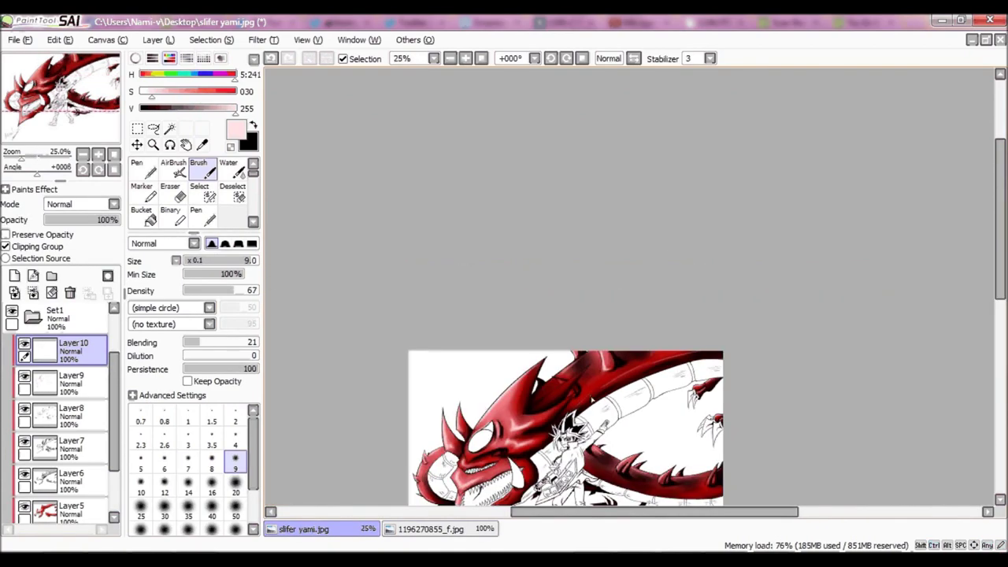
scroll(585, 383, up, 3)
scroll(633, 362, down, 3)
scroll(446, 256, up, 3)
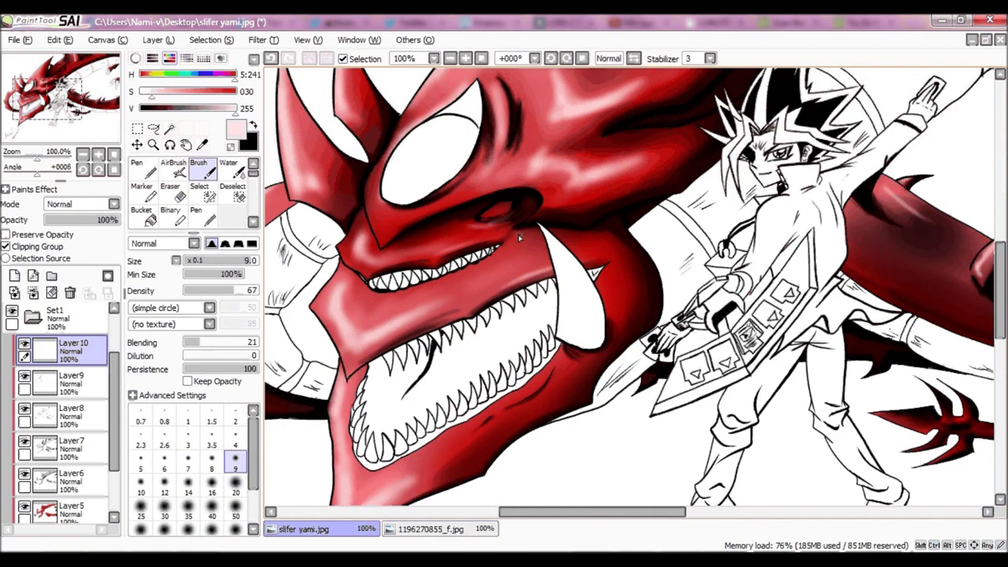
- Add a clipped layer above Layer7 and blend dark red (saturation 255, value 188) over the body shading with the Water tool at size 120
scroll(551, 370, down, 2)
click(71, 444)
click(14, 274)
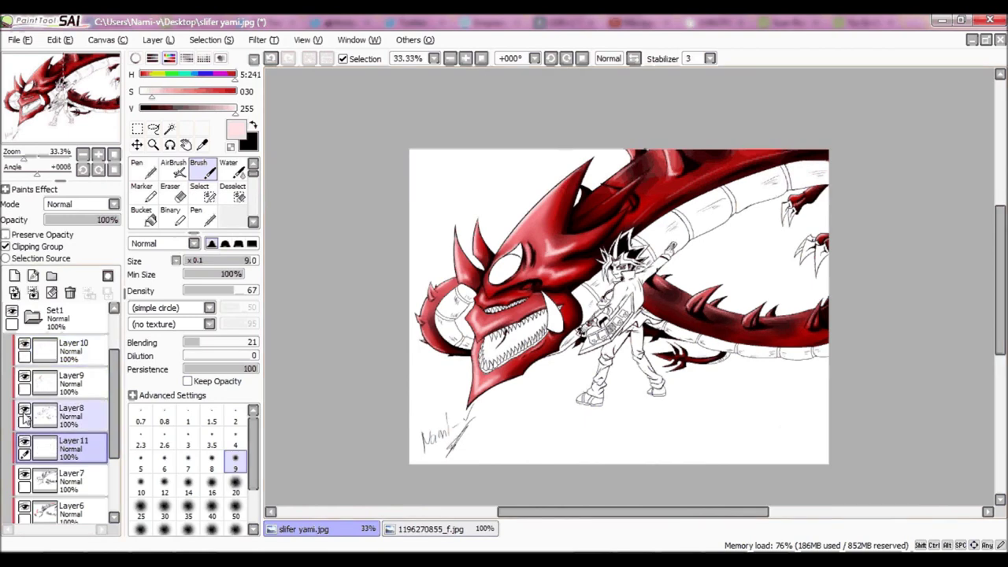
click(229, 167)
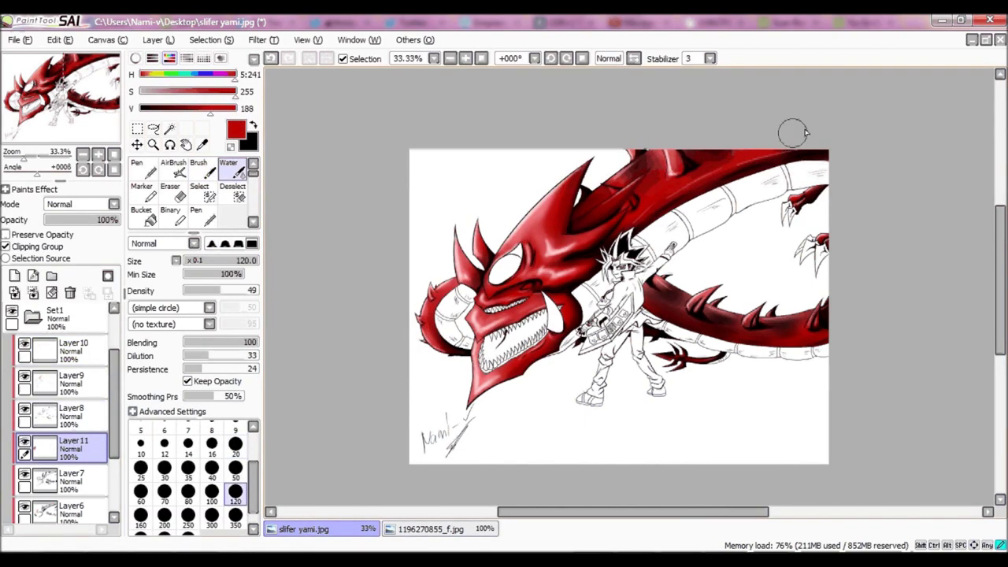
- Group Set1 inside a new folder, Set2, and add a second subfolder, Set3, containing a new empty layer
scroll(63, 394, up, 3)
click(85, 358)
drag(86, 358, 51, 386)
click(41, 386)
- Select the belly segments on Layer2 with the Magic Wand using fuzzy transparency detection, and move Set3 below Set1 inside Set2
click(59, 322)
click(169, 128)
click(453, 315)
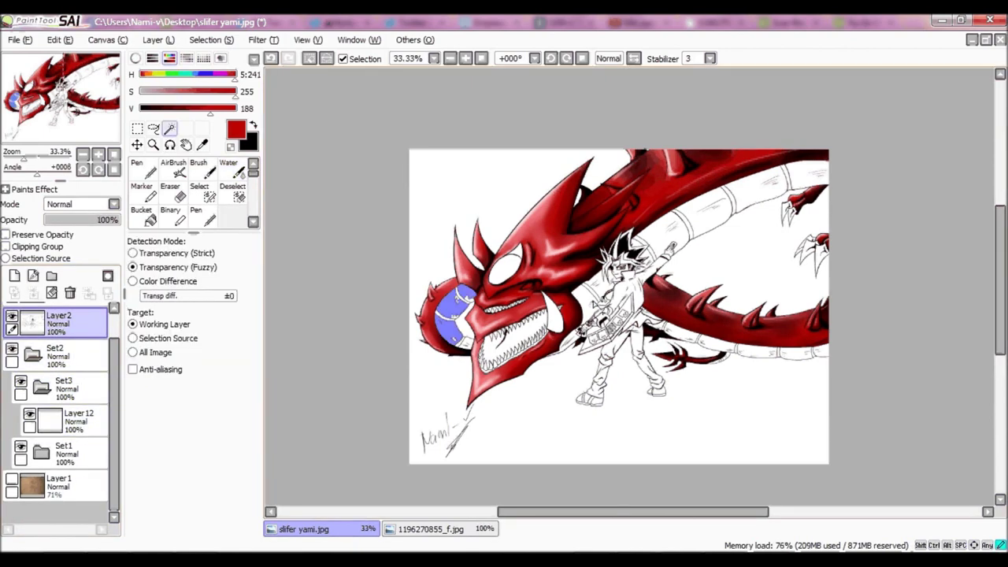
click(693, 228)
click(203, 193)
drag(55, 355, 59, 470)
click(169, 128)
click(680, 344)
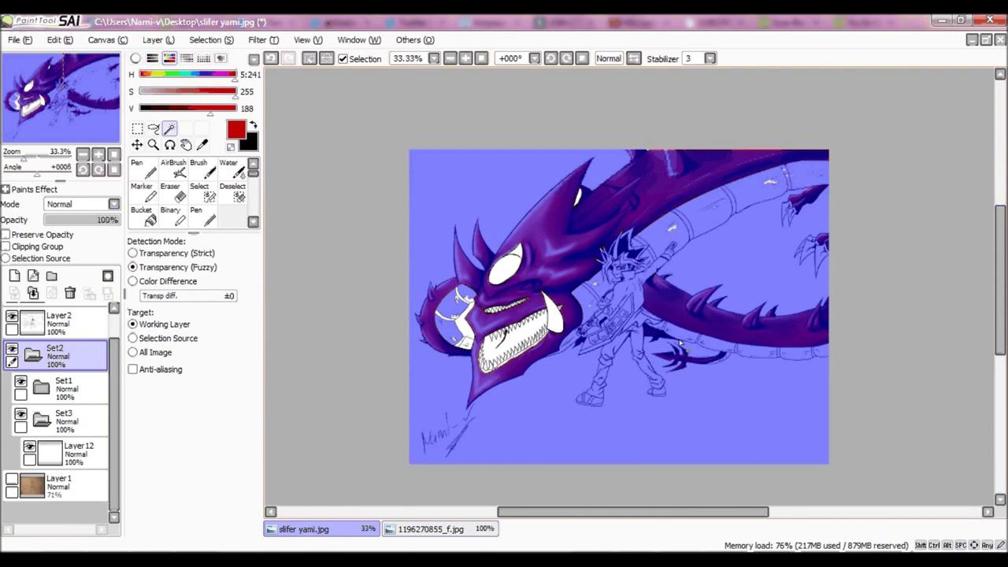
key(ctrl+z)
- Extend the Layer2 selection over the lower body's belly segments and fill its gaps with the Select pen at size 20
click(59, 323)
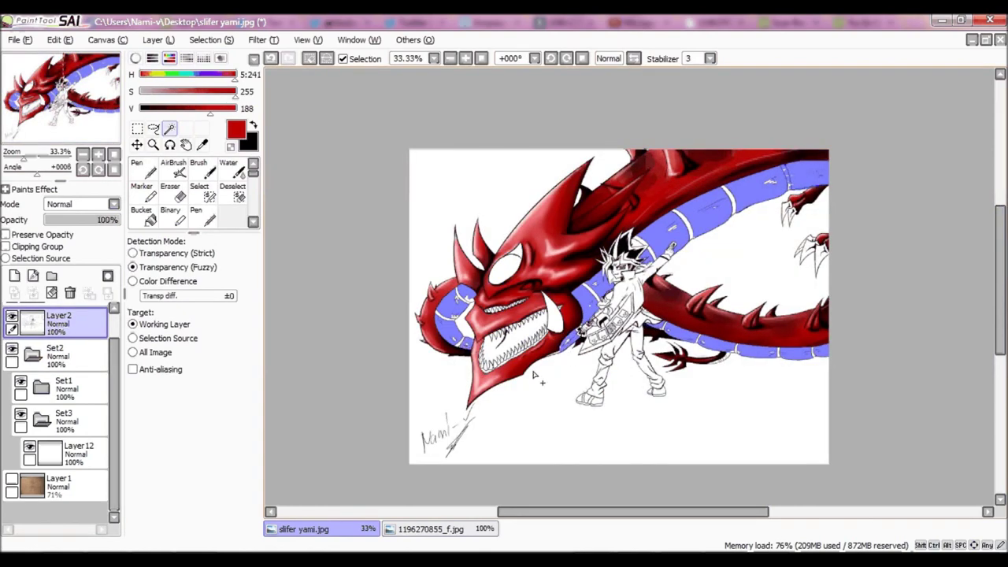
scroll(451, 370, up, 4)
key(s)
mouse_move(918, 269)
mouse_down()
mouse_move(575, 275)
mouse_move(632, 288)
mouse_up()
key(bracketright)
key(bracketright)
key(bracketright)
key(bracketright)
key(bracketright)
drag(768, 285, 630, 281)
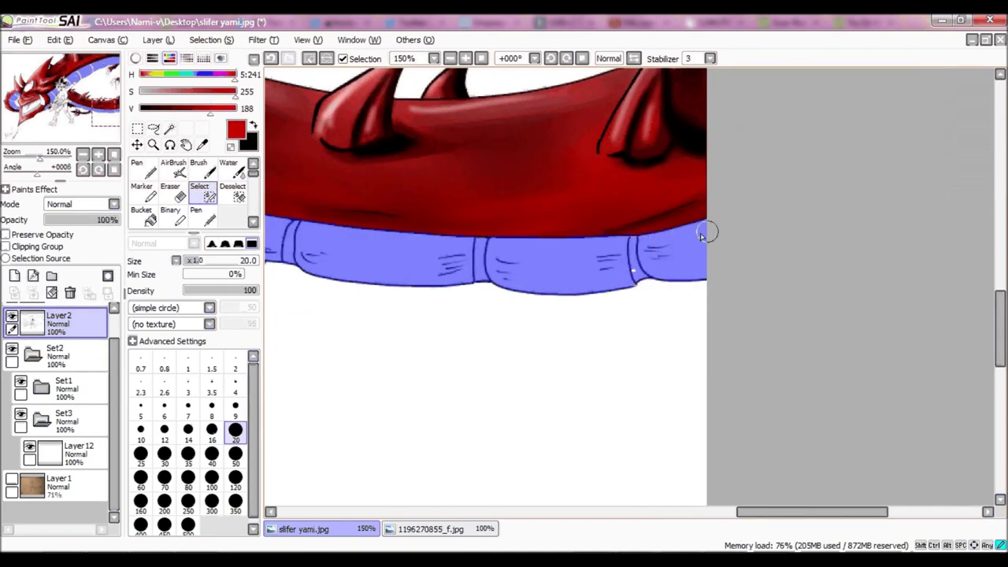
- Refine the belly selection around the tail and coat hem with the Deselect pen at size 4 and the Select pen at size 12
scroll(702, 236, left, 5)
key(d)
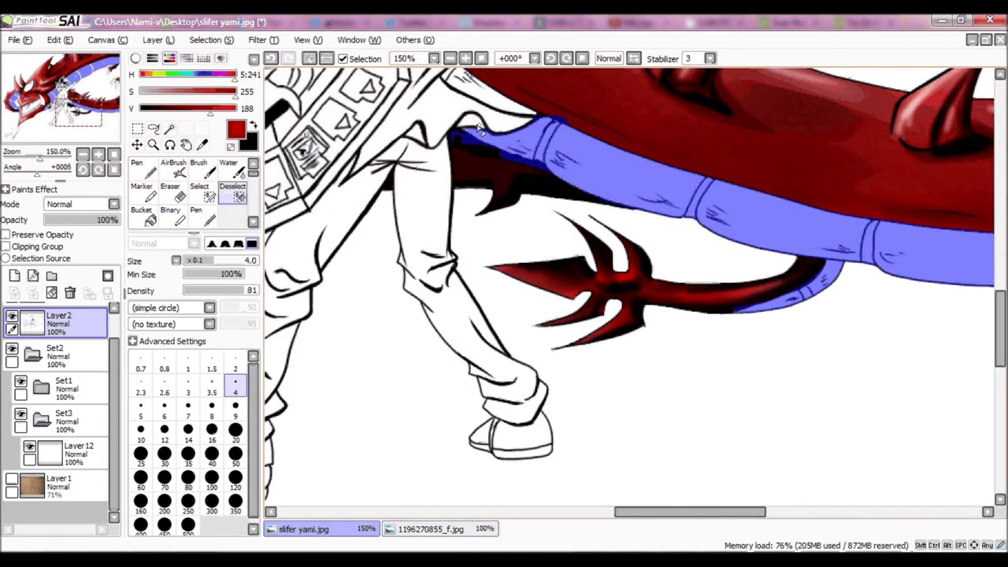
key(s)
scroll(512, 225, up, 3)
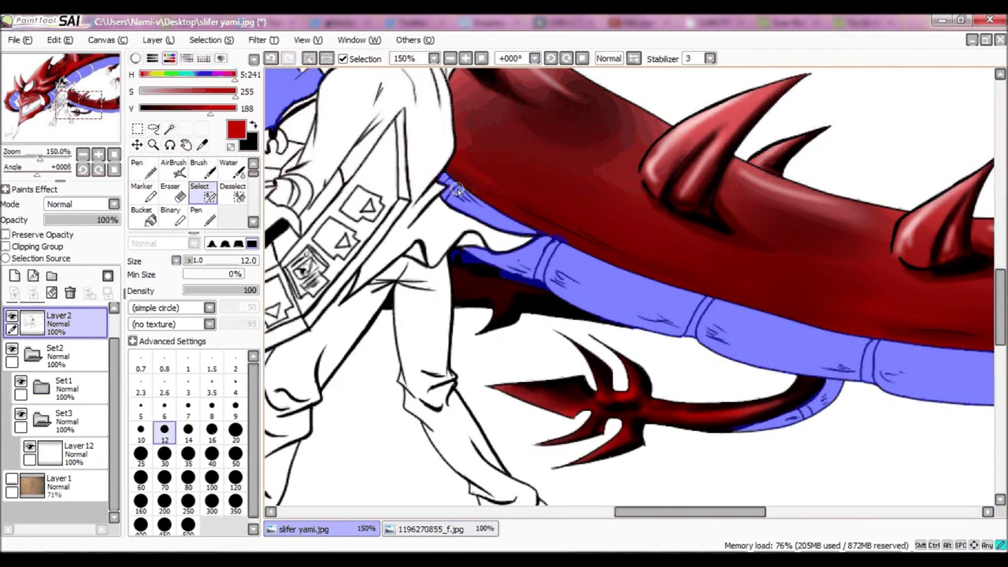
- Refine the belly selection around the duelist's hand, duel disk and chest with the Deselect pen at size 4 and Select pen at size 9
scroll(457, 189, left, 5)
key(d)
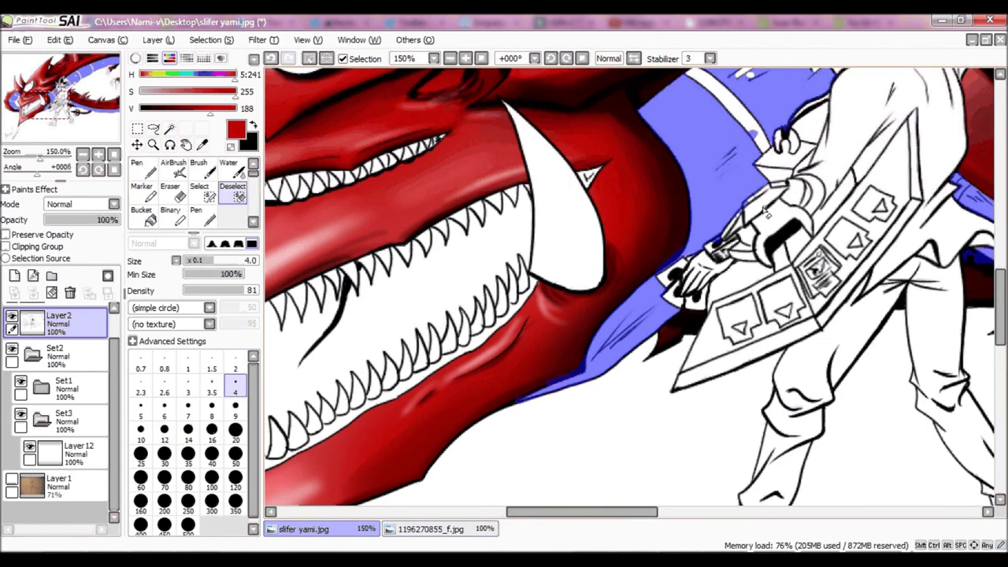
key(s)
scroll(1003, 296, up, 5)
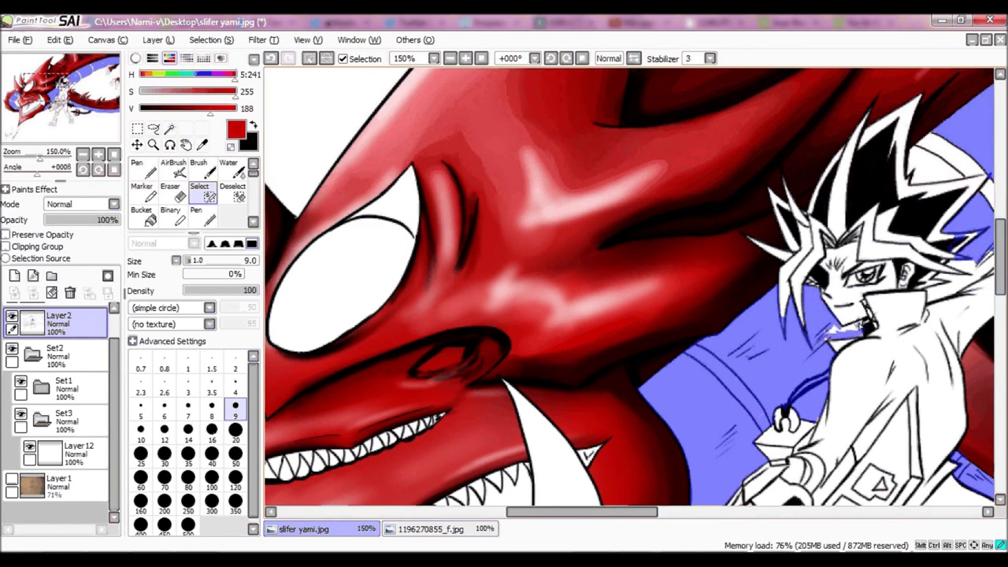
- Fill the belly selection between the duelist's collar, raised arm and hair spikes with the Select pen at size 9
scroll(890, 327, up, 3)
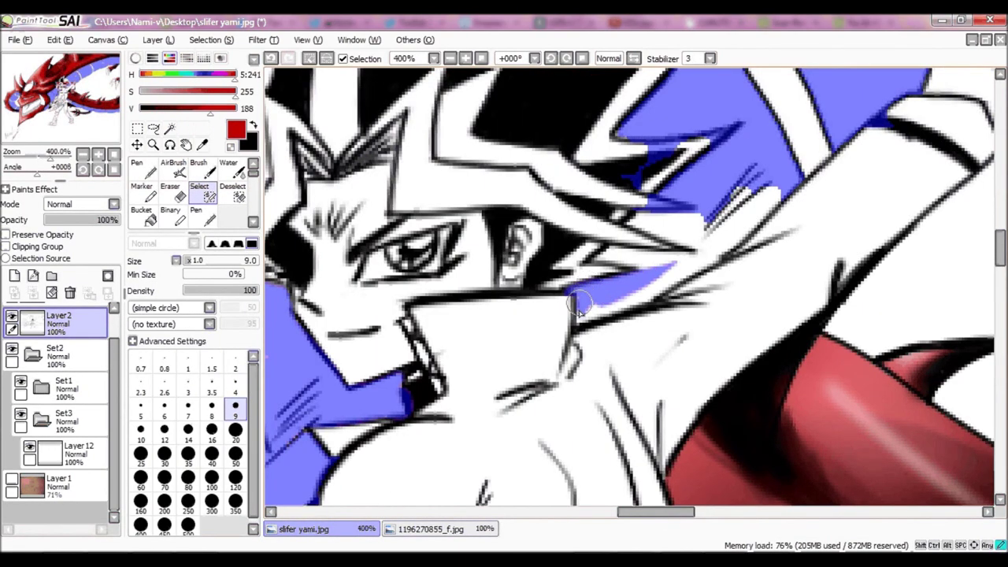
mouse_move(577, 309)
mouse_down()
mouse_move(748, 200)
mouse_move(644, 220)
mouse_move(673, 181)
mouse_up()
drag(1000, 251, 1000, 231)
mouse_move(819, 268)
mouse_down()
mouse_move(788, 346)
mouse_move(827, 362)
mouse_up()
mouse_move(575, 79)
mouse_down()
mouse_move(556, 194)
mouse_move(716, 275)
mouse_up()
scroll(657, 263, up, 5)
mouse_move(657, 263)
mouse_down()
mouse_move(590, 328)
mouse_move(622, 386)
mouse_up()
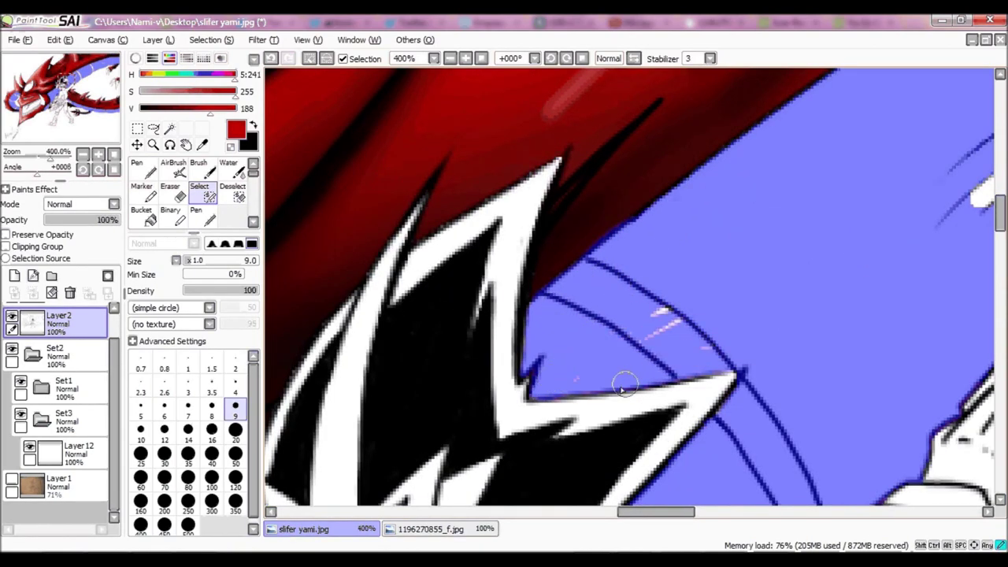
- Add the bands between the upper belly segments to the selection with the Select pen at size 20
scroll(622, 385, right, 5)
key(minus)
key(minus)
key(minus)
key(minus)
key(minus)
key(bracketright)
key(bracketright)
key(bracketright)
key(bracketright)
key(bracketright)
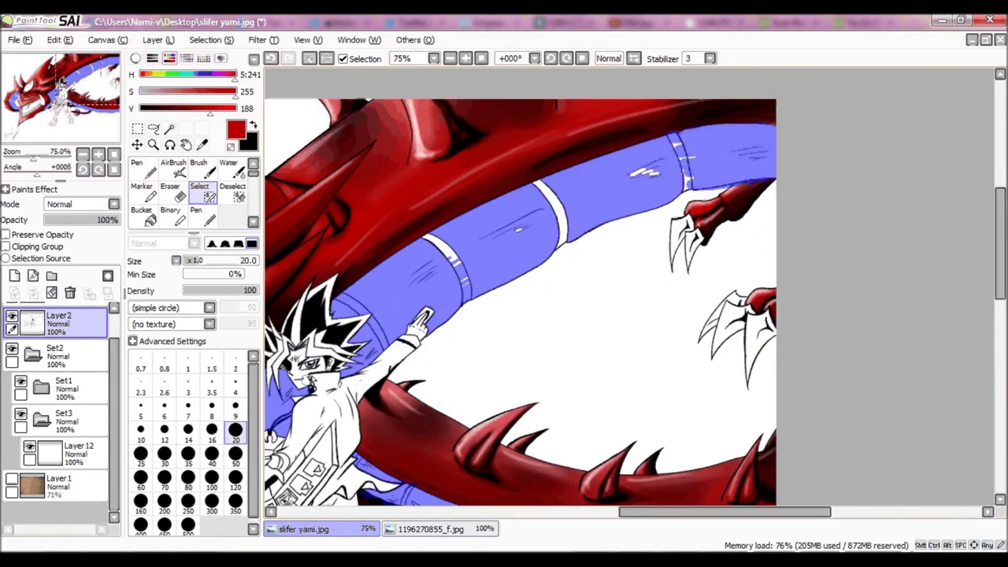
- Trim the selection around the upper claw with the Deselect pen at size 4 and fill the remaining upper belly gaps at size 9
key(plus)
key(plus)
key(plus)
key(plus)
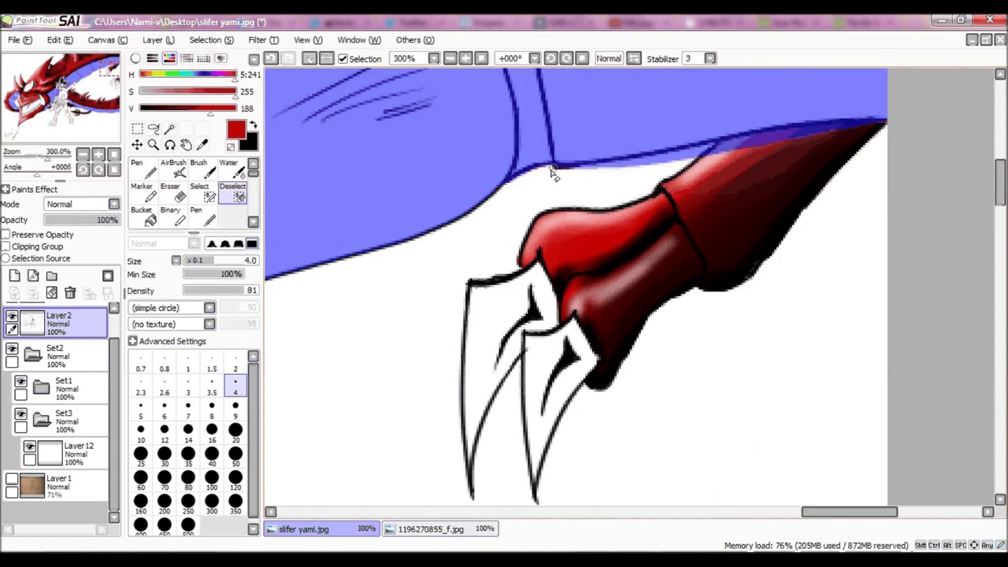
key(bracketleft)
key(bracketleft)
key(bracketleft)
key(bracketleft)
key(bracketleft)
key(bracketleft)
key(bracketleft)
key(bracketleft)
key(bracketleft)
key(bracketleft)
scroll(525, 234, left, 5)
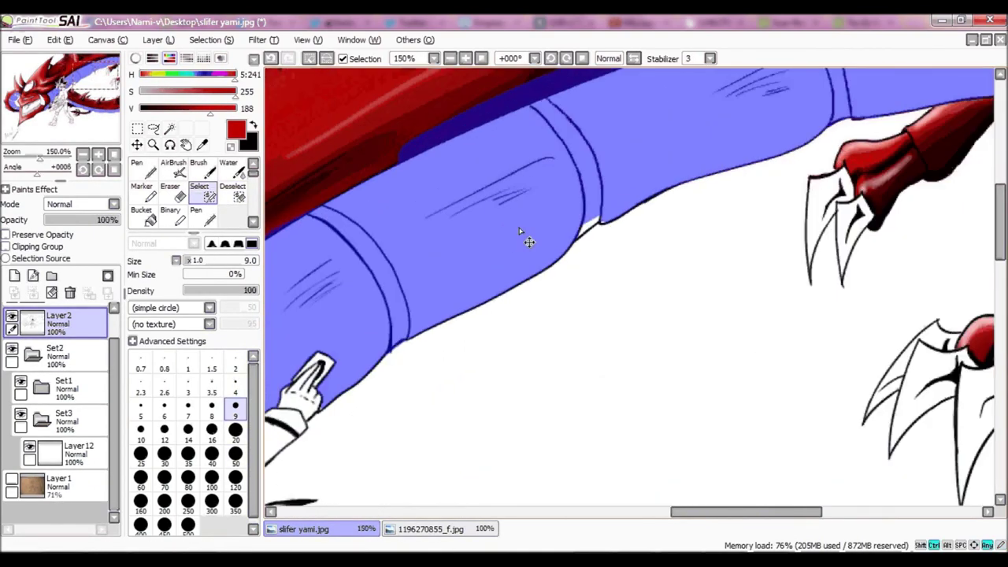
- Add the remaining belly bands and gaps of the curled body beside the jaw to the selection with the Select pen at size 20
key(minus)
key(bracketright)
key(bracketright)
key(bracketright)
key(bracketright)
key(bracketright)
mouse_move(364, 335)
mouse_down()
mouse_move(390, 352)
mouse_move(415, 313)
mouse_up()
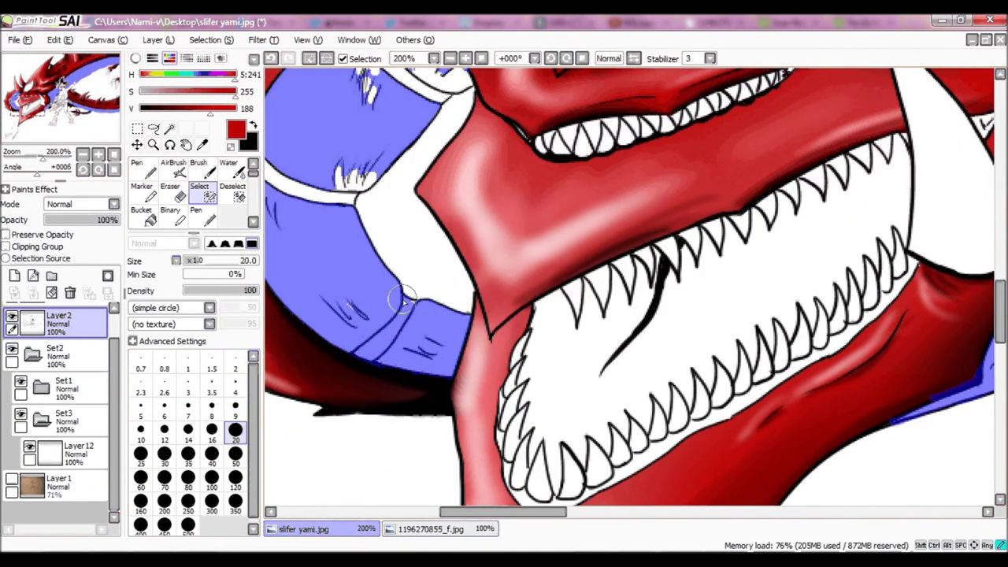
key(minus)
key(minus)
mouse_move(473, 252)
mouse_down()
mouse_move(338, 226)
mouse_move(333, 387)
mouse_up()
- Take a dark grey (H 85, S 6, V 70) from the reference image and fill the selected belly on Layer12 with the Bucket
key(minus)
key(minus)
key(minus)
click(431, 528)
click(303, 528)
click(143, 215)
click(79, 481)
click(693, 260)
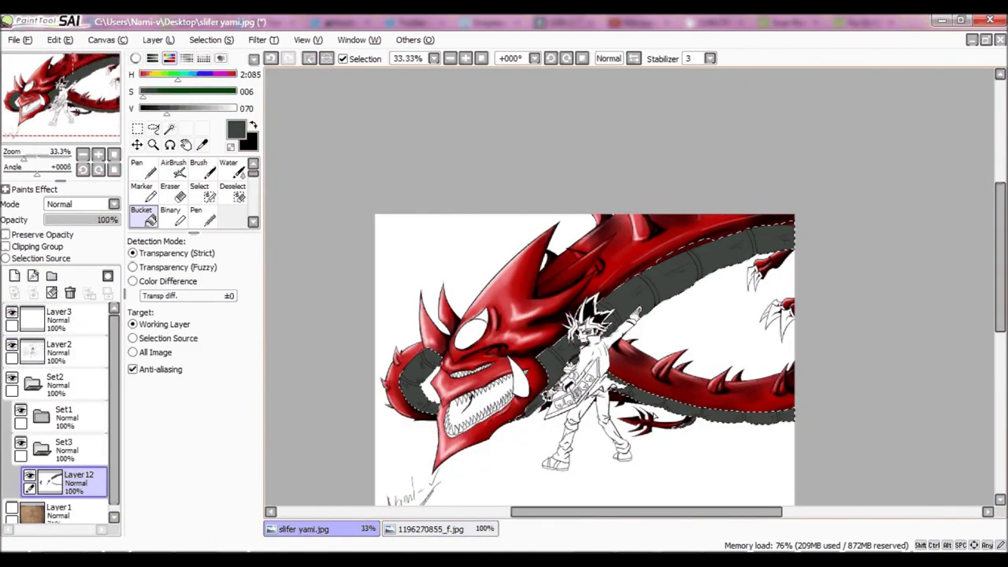
- Clear the selection and lower the highlight layers' opacity in Set1, setting Layer10 to 73% and Layer9 to about 81%
scroll(361, 189, down, 1)
click(41, 417)
click(79, 449)
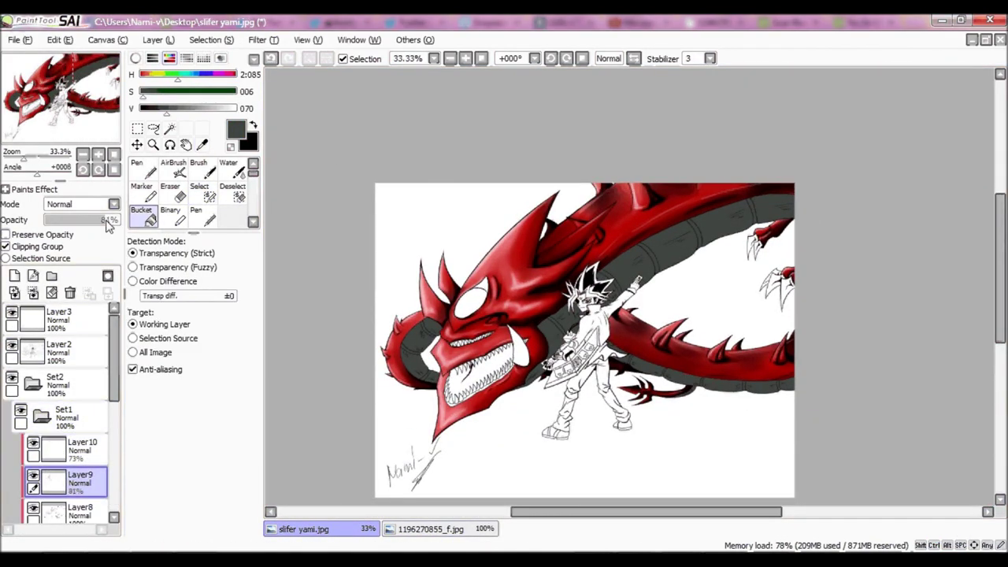
- Rename the folders inside Set2 as red for the body layers and black for the belly layer
click(51, 275)
double_click(61, 407)
text(black)
key(Return)
click(41, 407)
- Add a clipped layer above Layer12 and shade the belly in near-black (value 10) with the Water tool, going from size 120 to 50
click(228, 167)
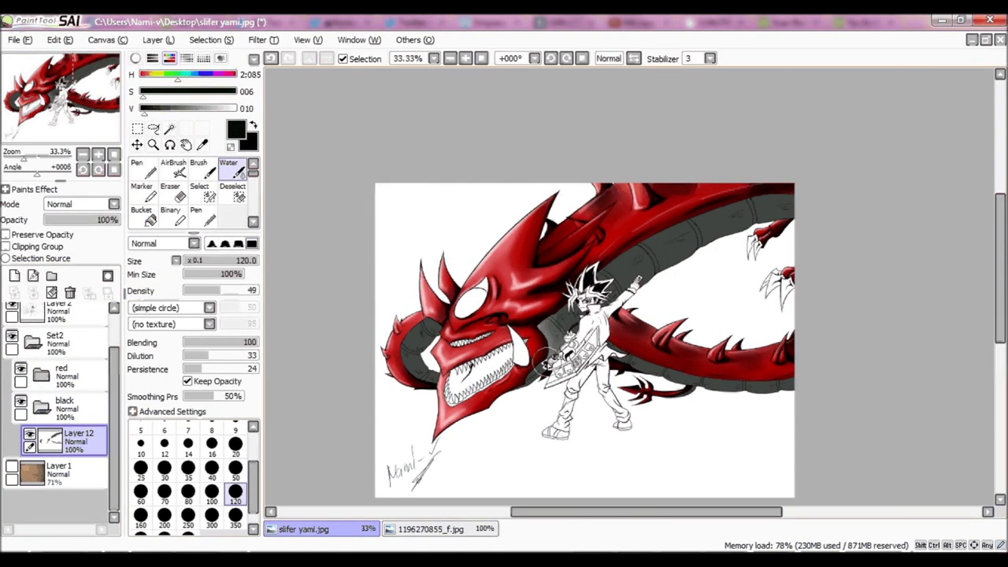
click(14, 275)
click(5, 247)
drag(606, 346, 779, 386)
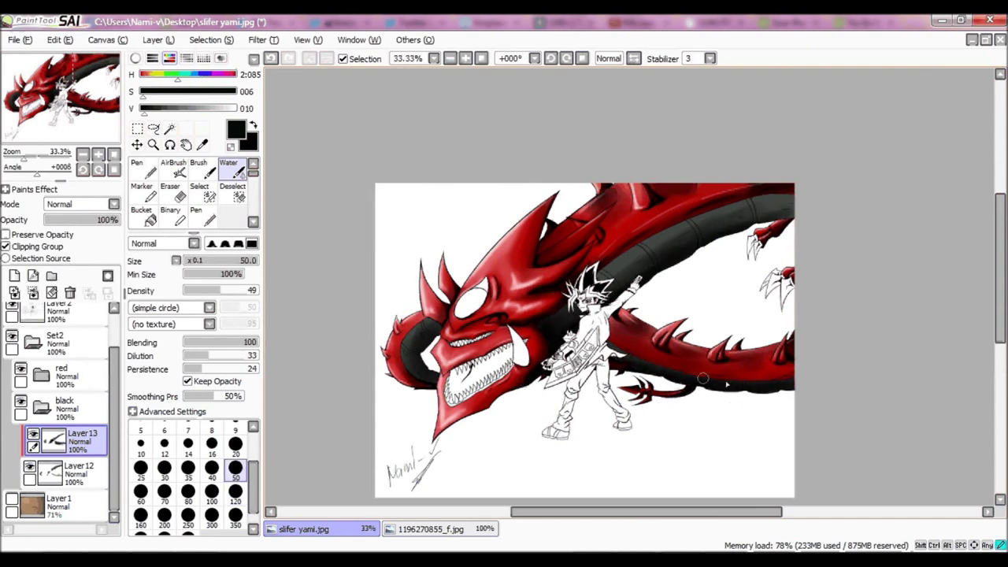
- Add a clipped layer above Layer13 and touch up the belly fill on Layer12 with the Pen at size 3
click(14, 275)
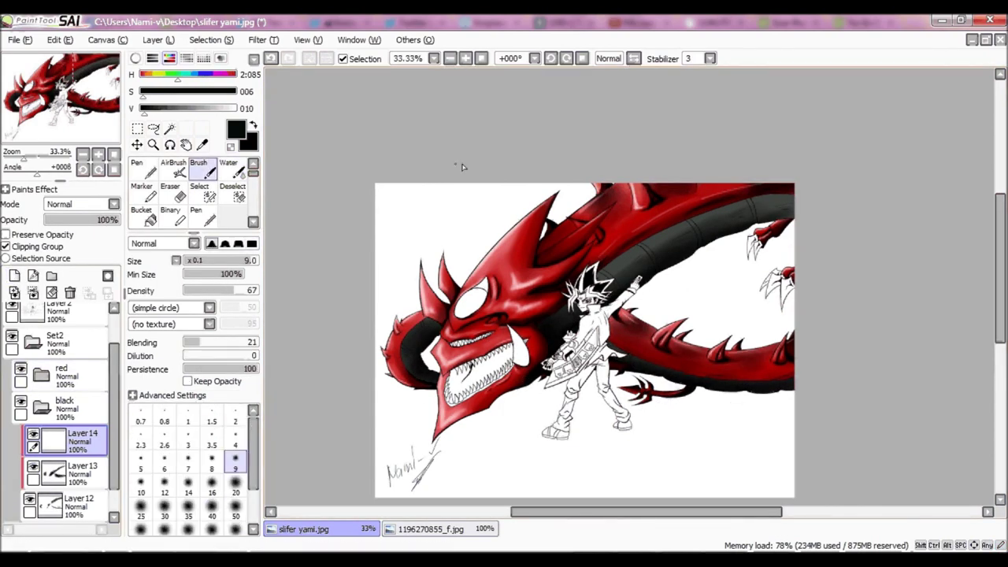
scroll(571, 354, up, 5)
click(137, 167)
click(78, 502)
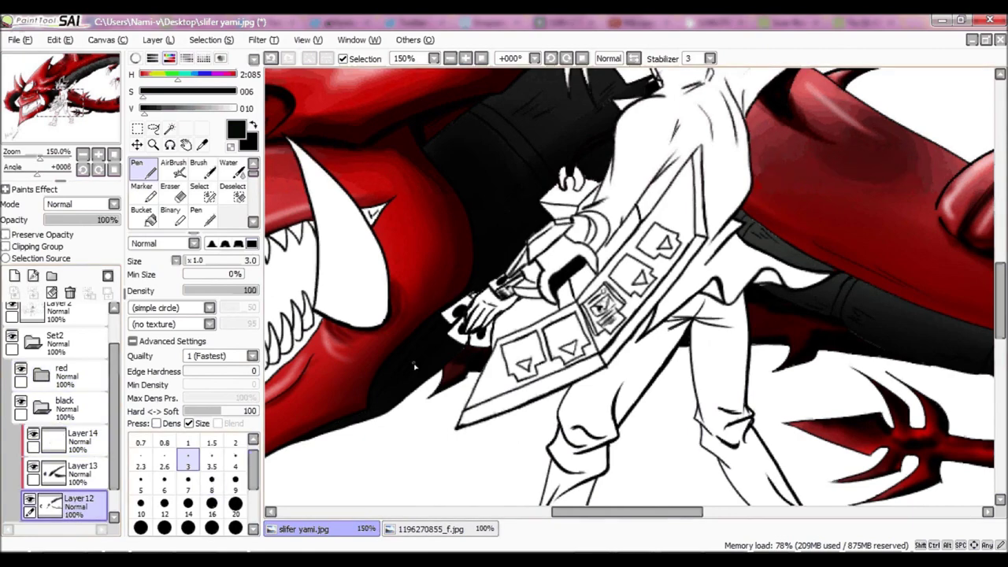
- Paint black (value 0) shadows along the upper coil's belly segment creases on Layer14 with the Brush at size 20
click(79, 437)
click(199, 167)
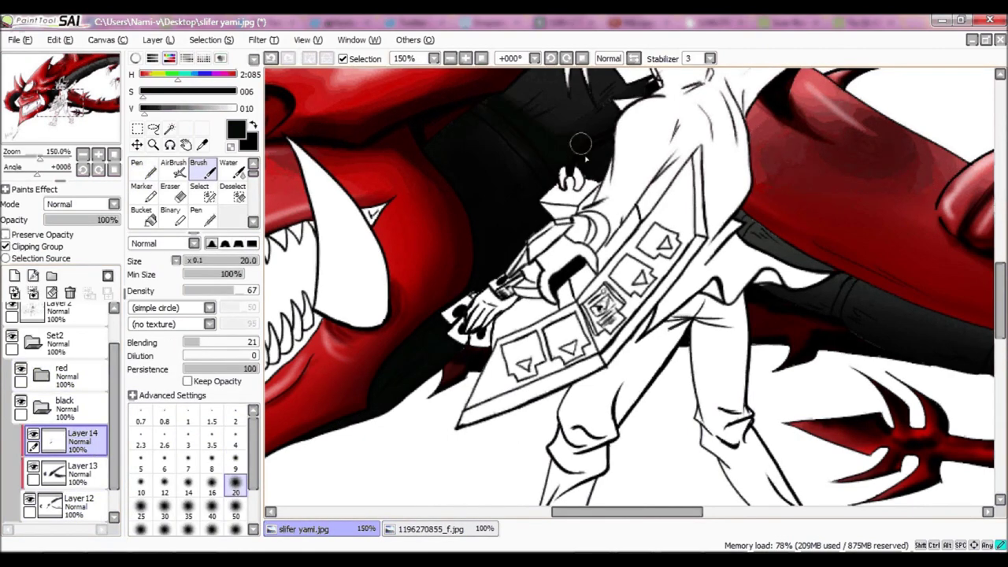
scroll(580, 143, down, 5)
scroll(542, 211, up, 3)
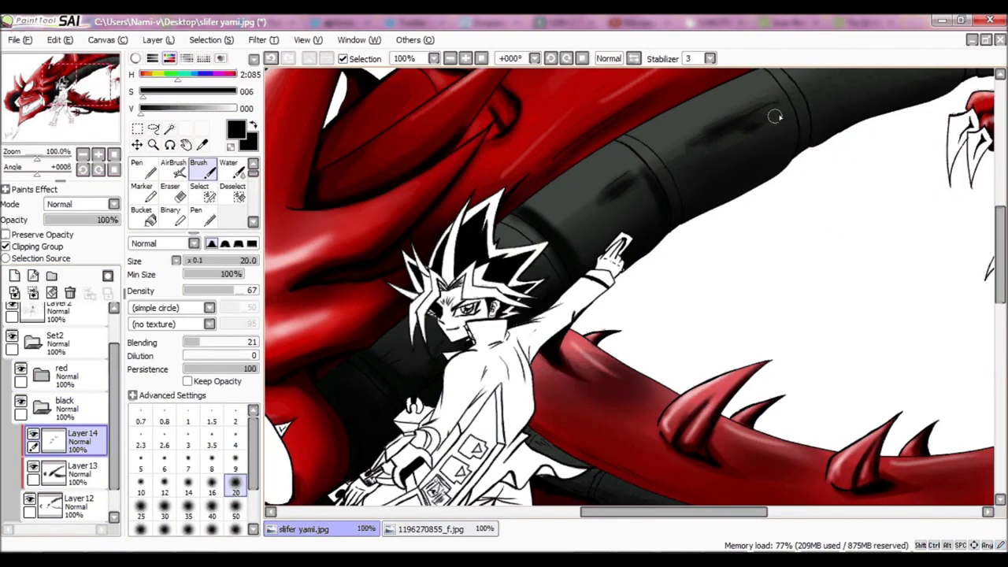
drag(605, 513, 671, 282)
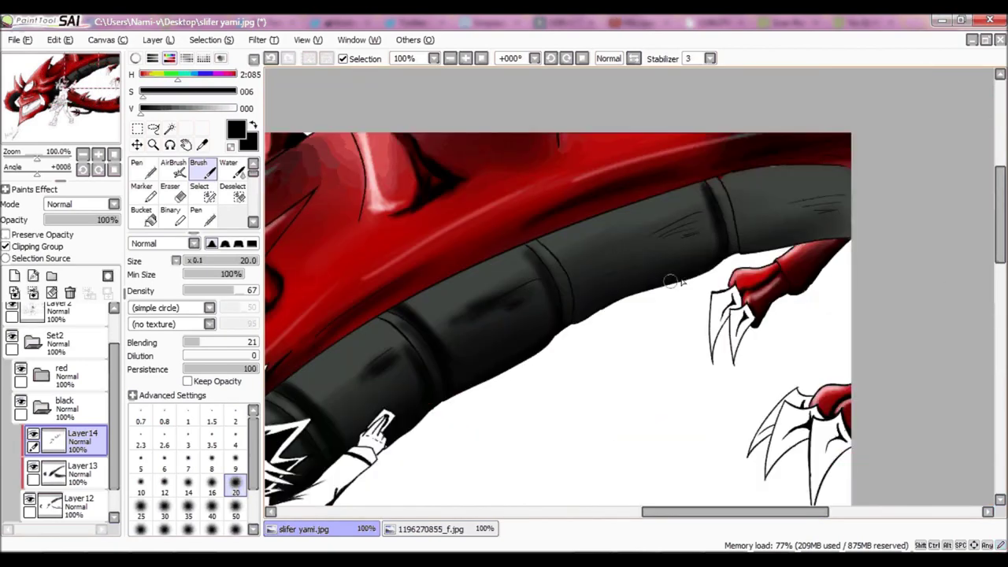
drag(718, 201, 788, 220)
- Blend the upper belly shadows with the Water tool and darken the segment creases along the lower coil with the size 20 Brush
key(Page_Down)
key(w)
mouse_move(610, 268)
mouse_down()
mouse_move(810, 191)
mouse_move(579, 323)
mouse_move(378, 394)
mouse_up()
key(b)
key(Page_Up)
scroll(797, 307, down, 5)
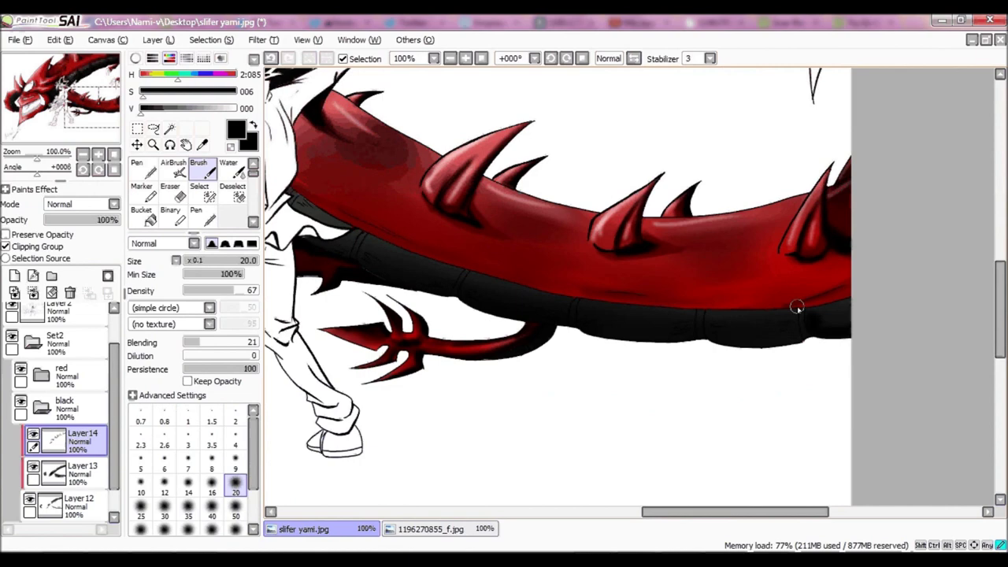
drag(752, 516, 552, 513)
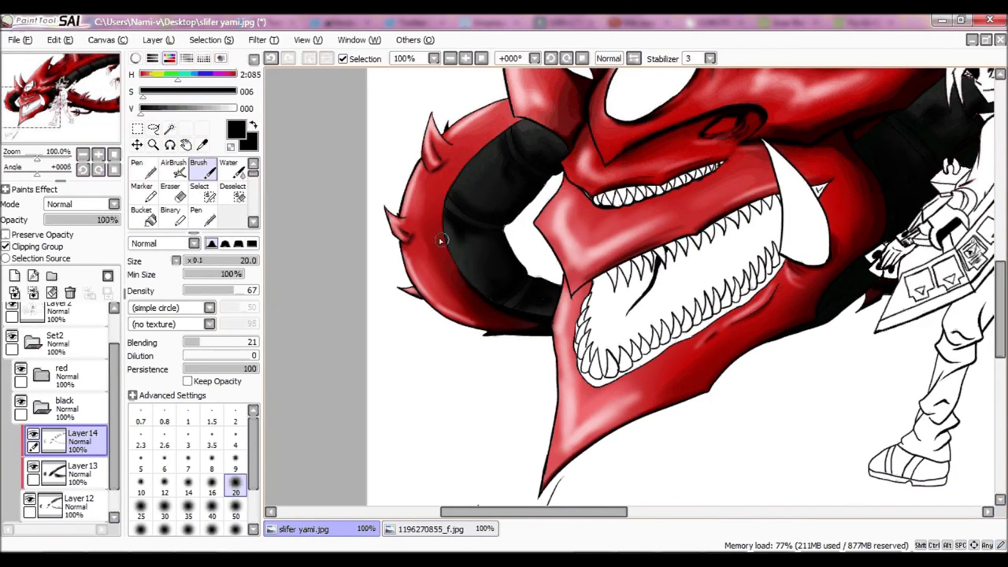
- Add a clipped layer above Layer14 and paint grey (value 130) belly highlights with the Water tool at size 12, density 98
alt+click(491, 169)
key(bracketleft)
key(bracketleft)
key(bracketleft)
key(bracketleft)
key(bracketleft)
key(w)
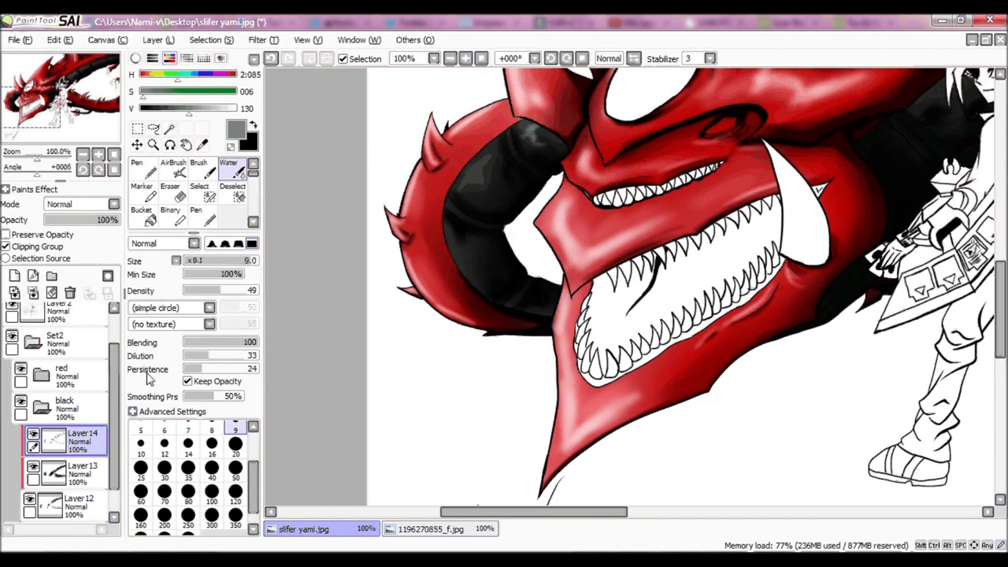
click(52, 293)
key(bracketright)
key(bracketright)
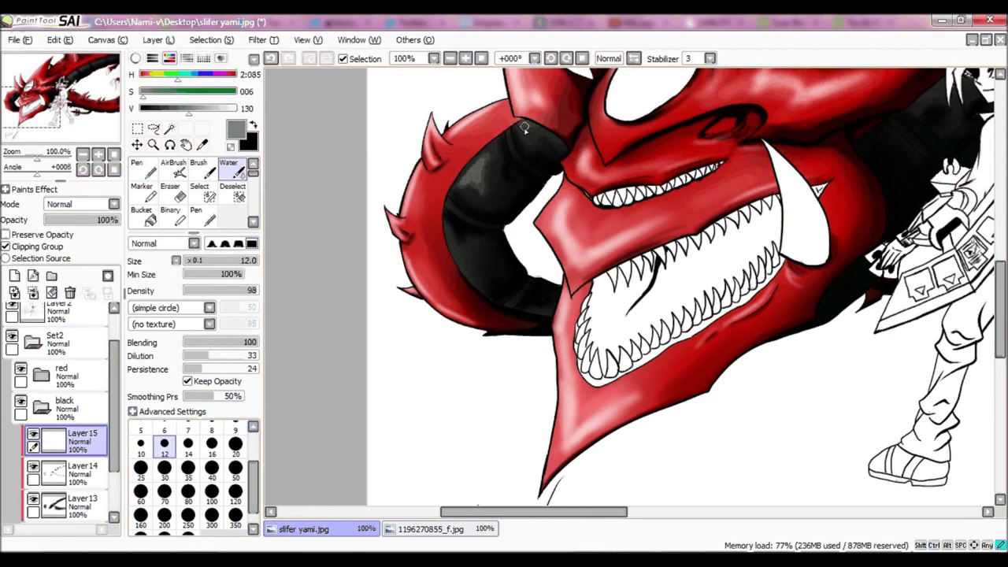
drag(551, 508, 735, 510)
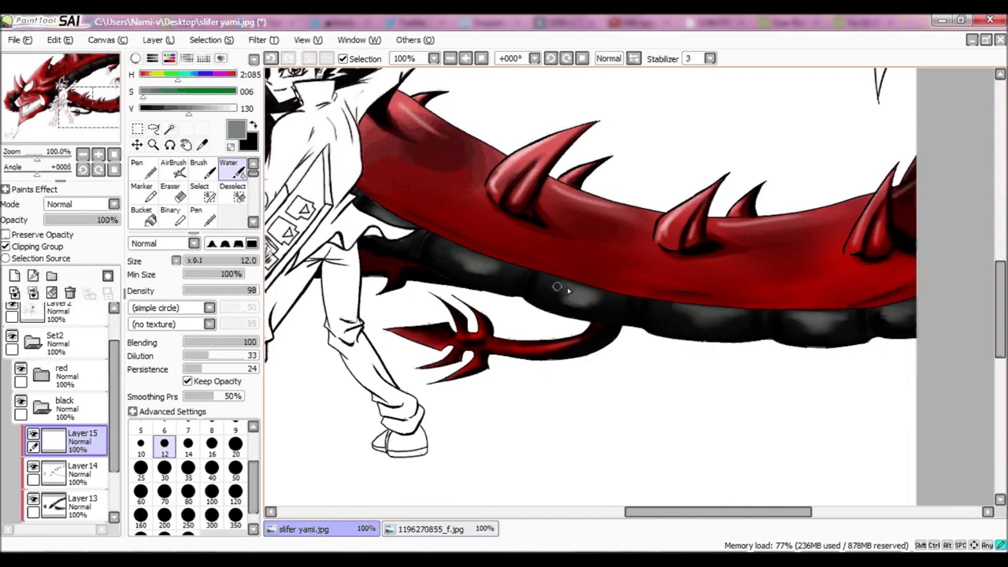
- Soften the belly highlights on Layer15 with the Water tool at density 6, varying the size from 20 to 120
scroll(971, 334, up, 5)
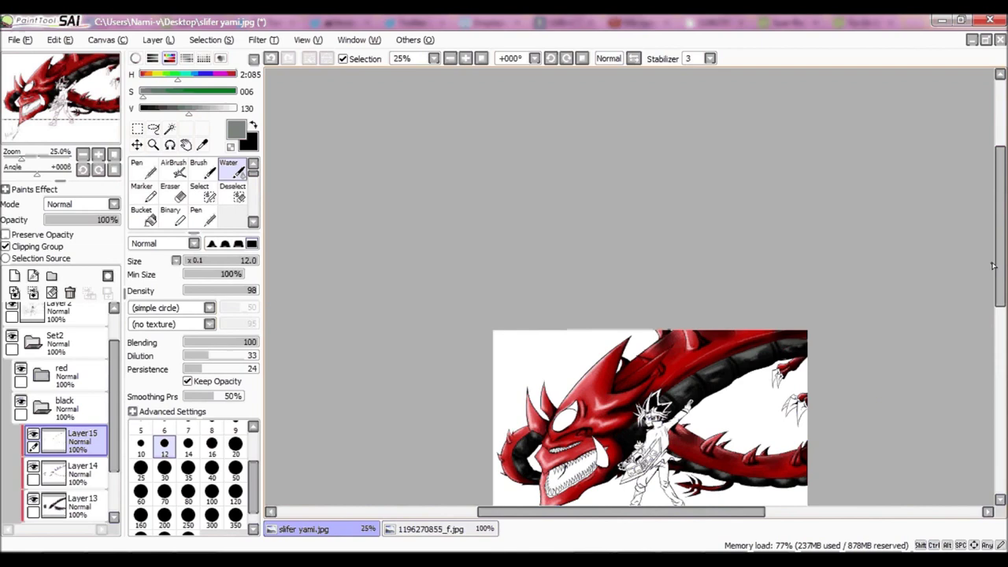
click(188, 291)
click(235, 443)
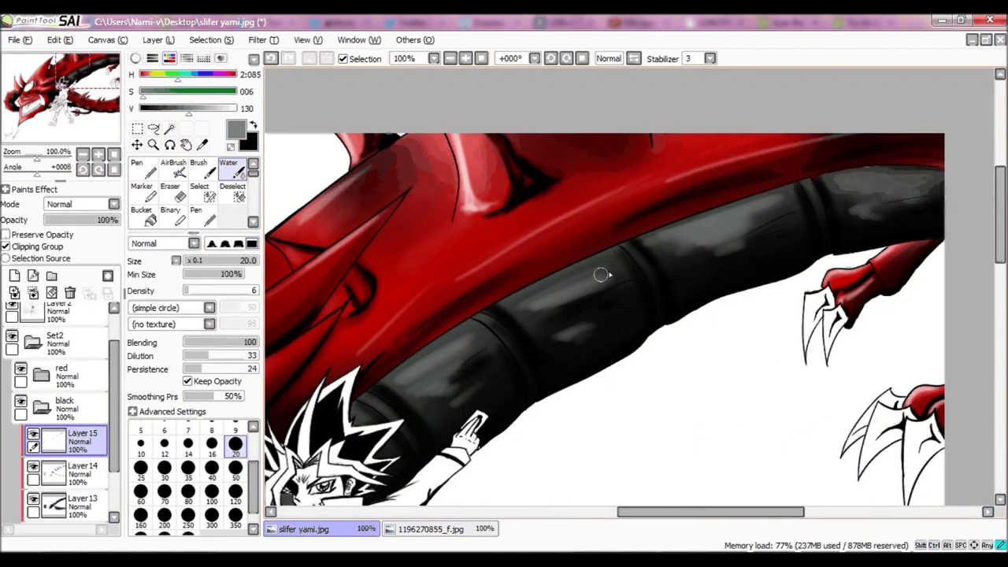
key(bracketleft)
key(bracketleft)
key(bracketleft)
key(bracketleft)
key(bracketleft)
scroll(711, 337, down, 5)
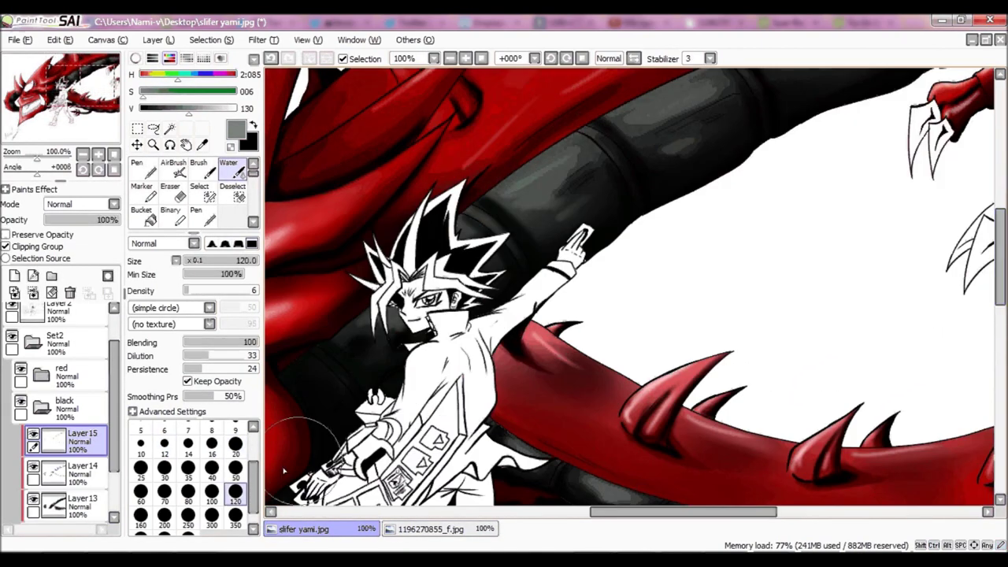
- Add an unclipped layer above Layer15 and paint light grey (value 164) bands between the belly segments near the duelist with the size 9 Brush
key(minus)
key(minus)
key(minus)
key(ctrl+shift+n)
key(b)
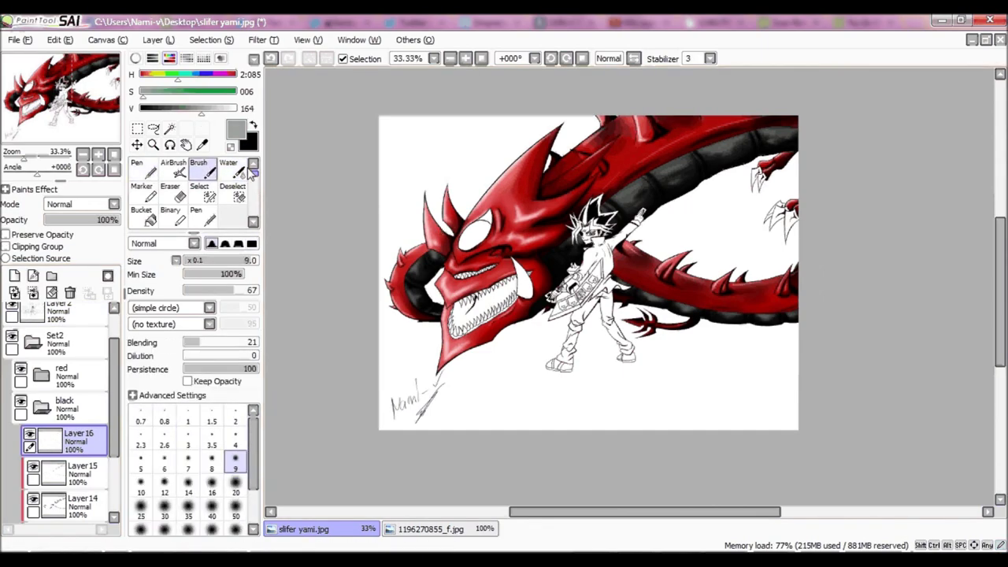
key(plus)
key(plus)
key(plus)
key(plus)
key(e)
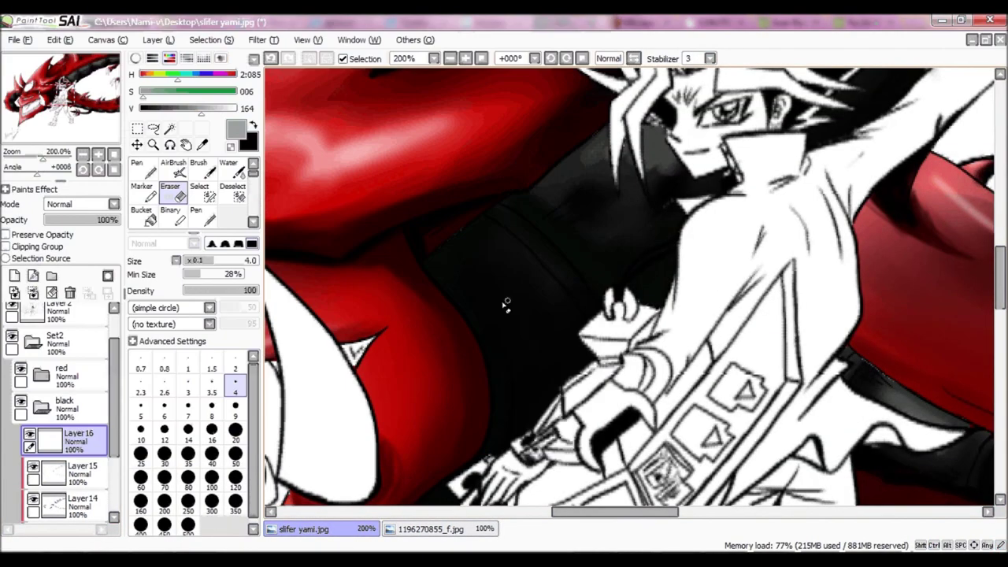
key(b)
key(e)
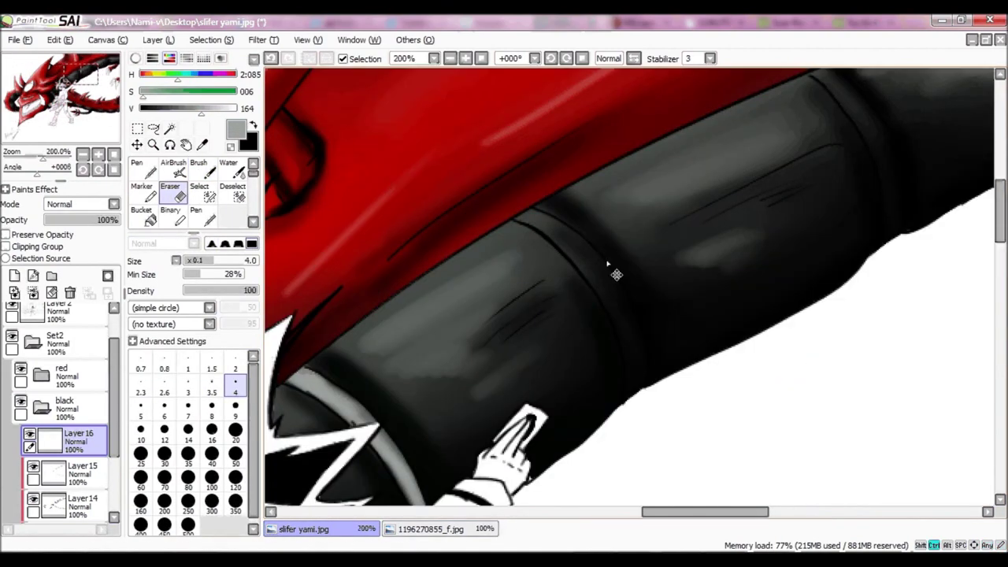
key(b)
mouse_move(615, 294)
mouse_down()
mouse_move(639, 385)
mouse_move(637, 422)
mouse_up()
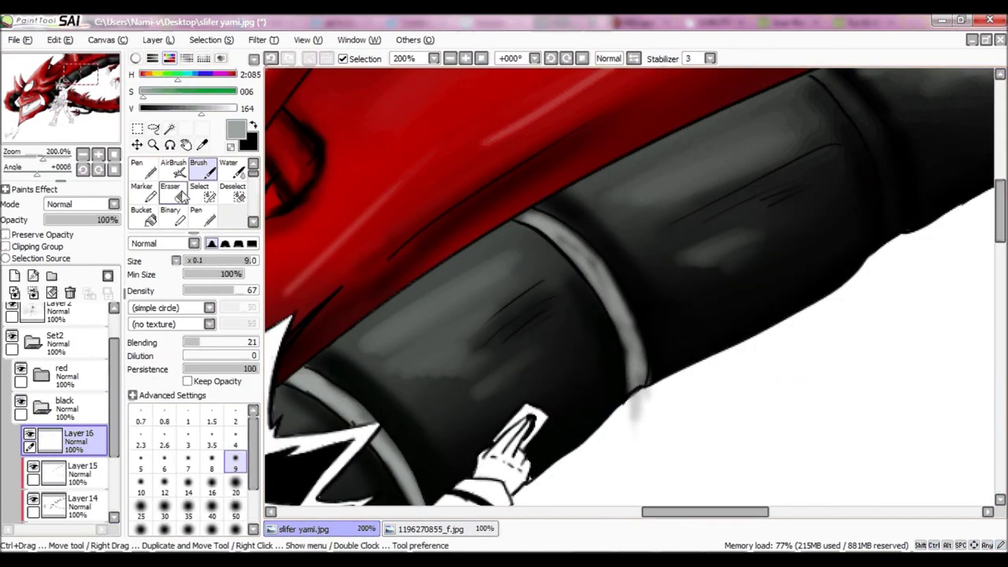
- Paint the remaining grey bands on the upper coil with Layer14 hidden for guidance, and clean their edges with the size 4 Eraser
key(e)
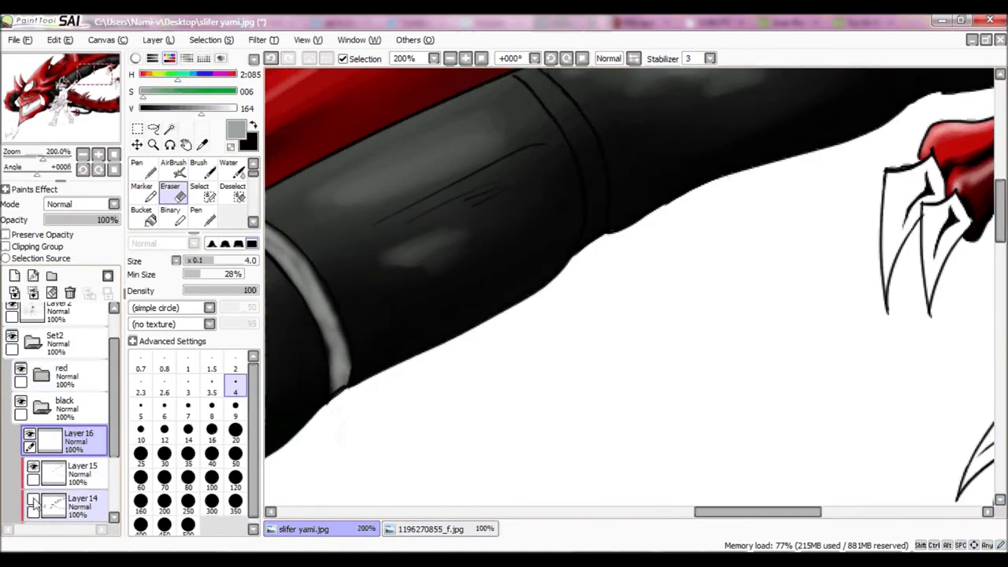
key(b)
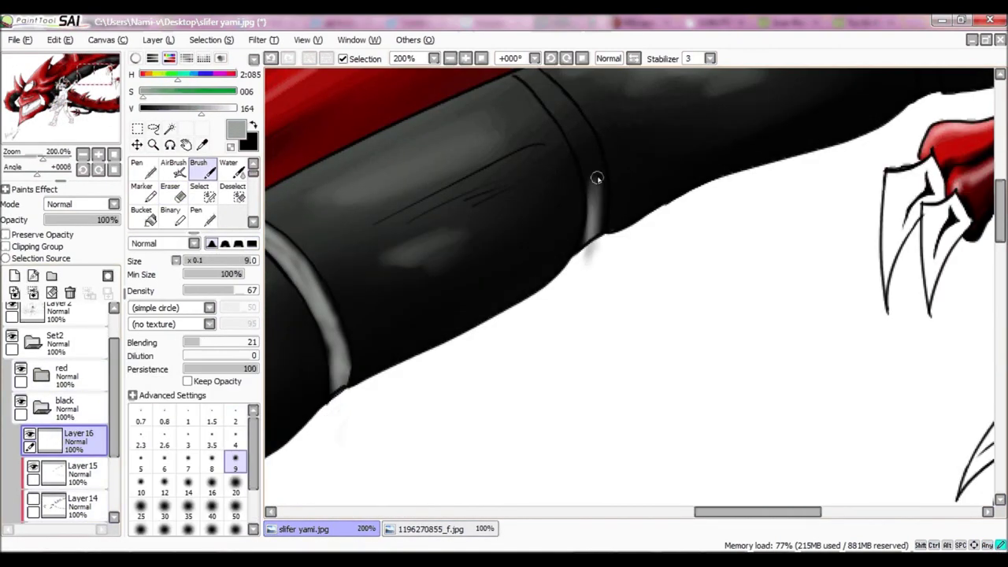
drag(575, 117, 592, 234)
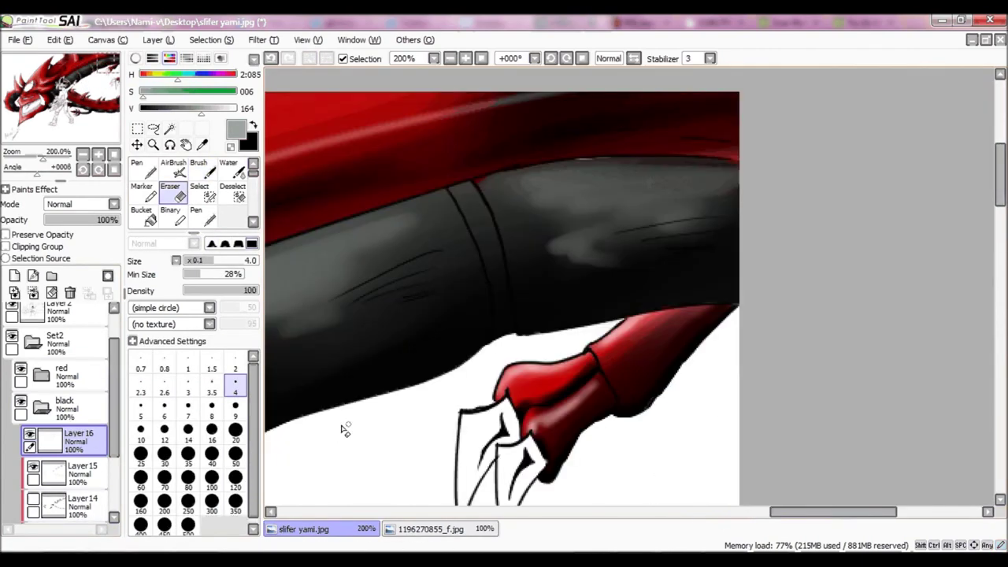
drag(485, 230, 495, 323)
key(e)
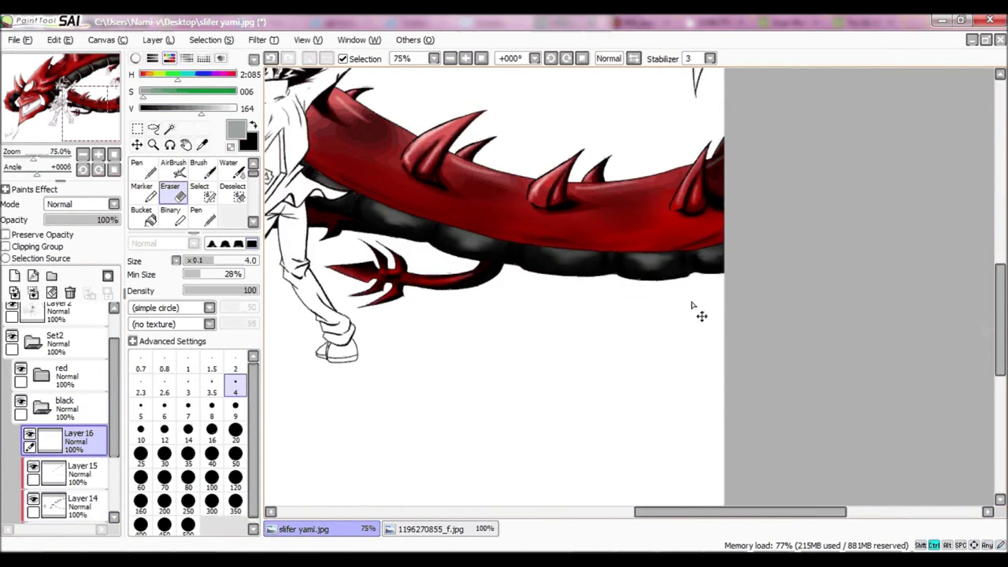
- Move Layer16 above the black folder, hide that folder, and paint grey bands on the lower coil's belly with the size 9 Brush
drag(79, 440, 71, 402)
click(20, 433)
key(b)
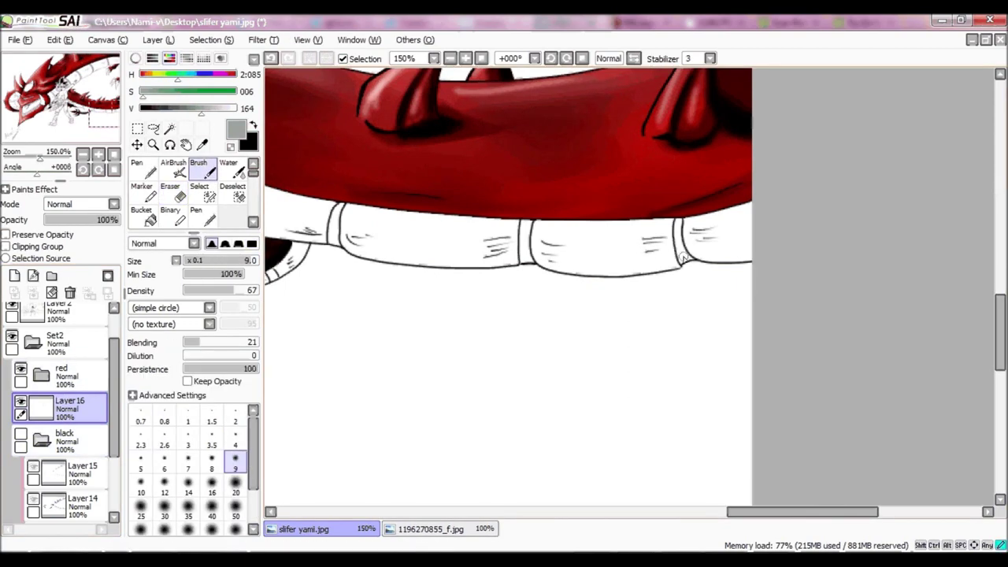
mouse_move(678, 225)
mouse_down()
mouse_move(756, 236)
mouse_move(817, 228)
mouse_up()
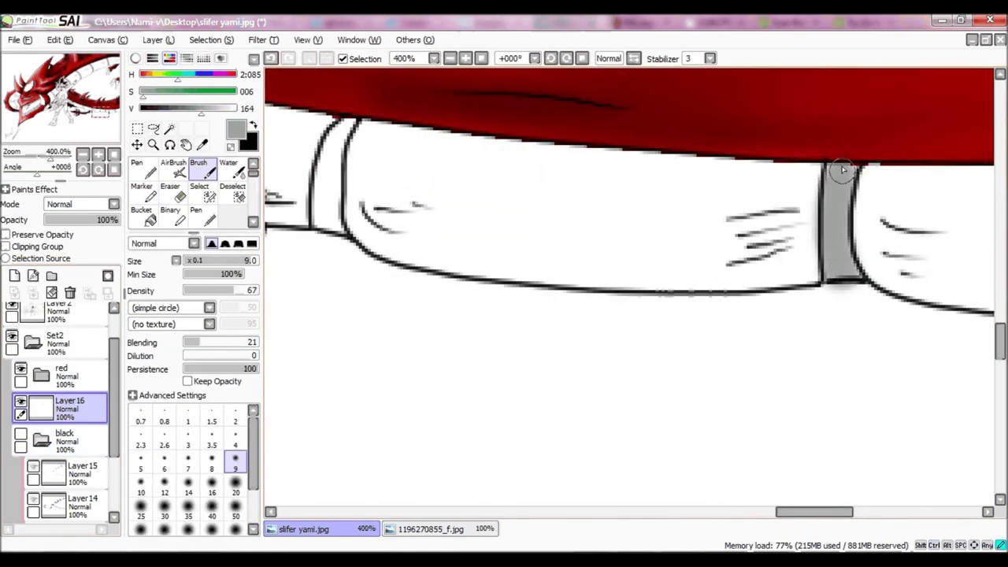
key(e)
drag(835, 513, 819, 519)
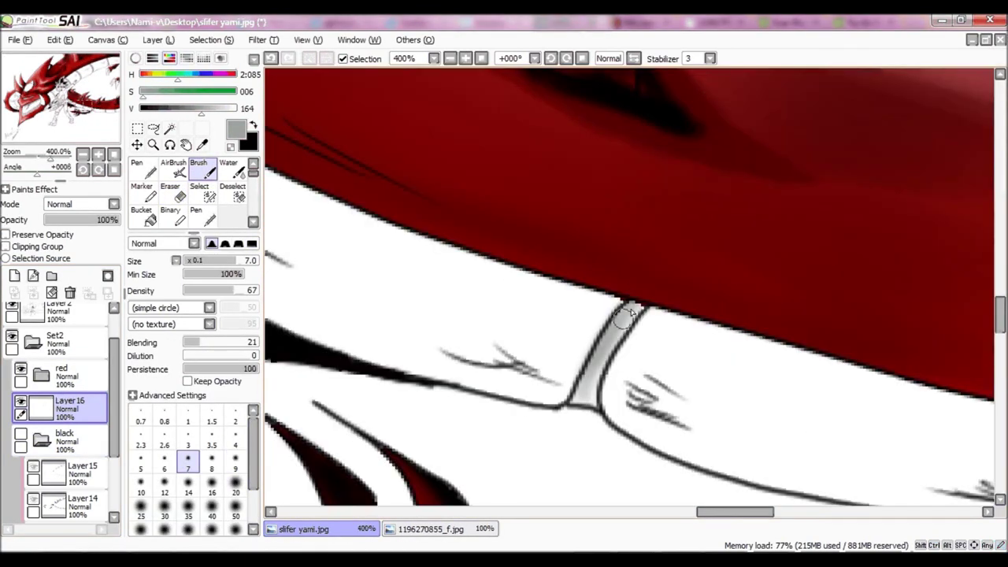
- Paint the grey bands on the lower coil's belly beside the duelist's coat with the Brush at size 7
drag(628, 313, 584, 402)
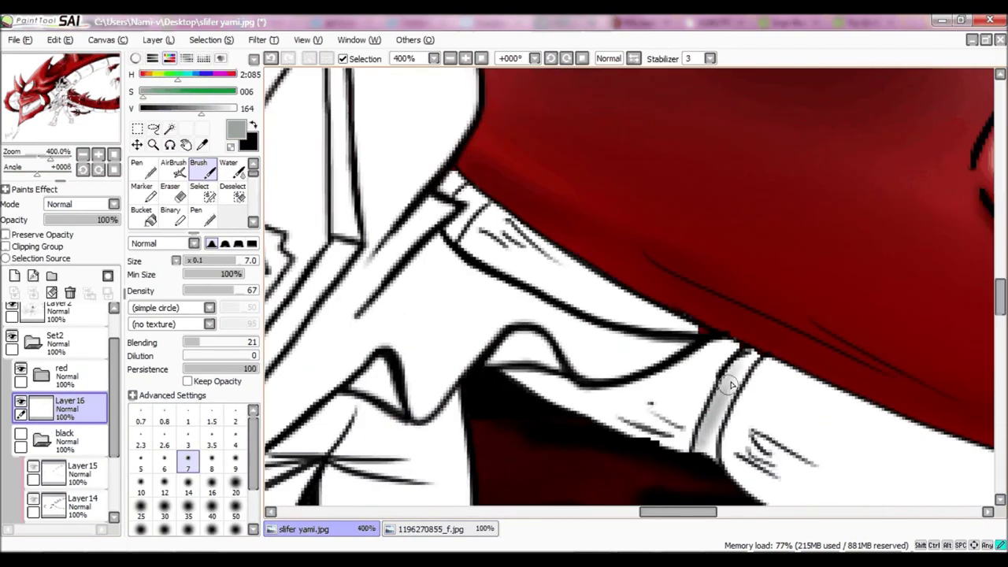
drag(732, 355, 704, 455)
drag(481, 199, 463, 222)
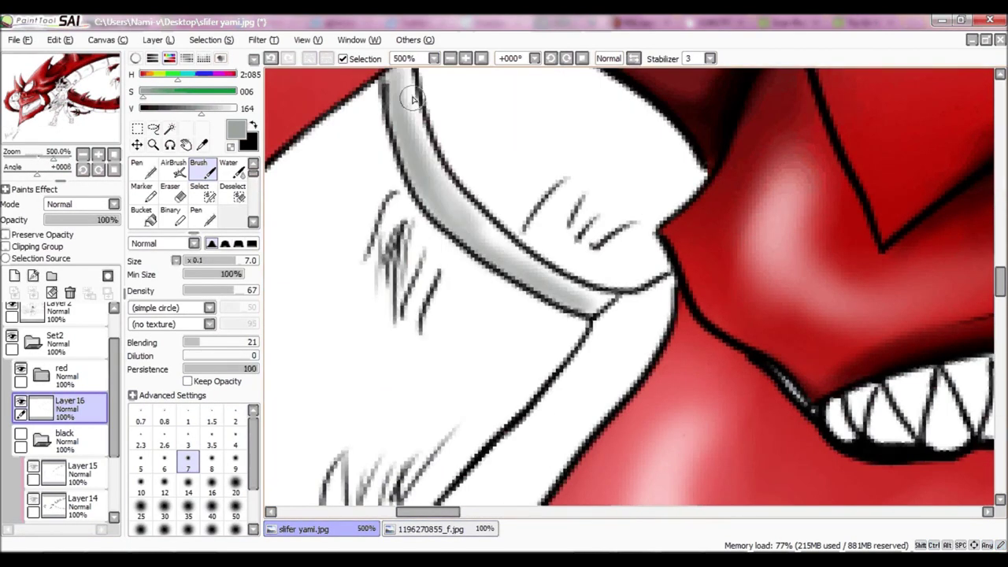
- Fill the grey bands on the belly of the coil behind the dragon's jaw with the size 7 Brush
scroll(553, 374, up, 3)
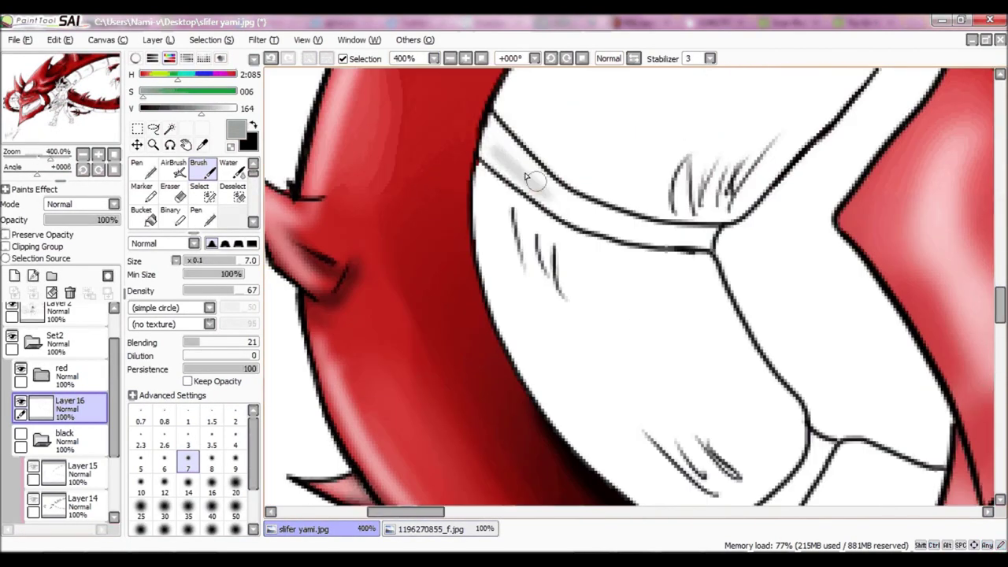
mouse_move(485, 138)
mouse_down()
mouse_move(619, 213)
mouse_move(642, 241)
mouse_up()
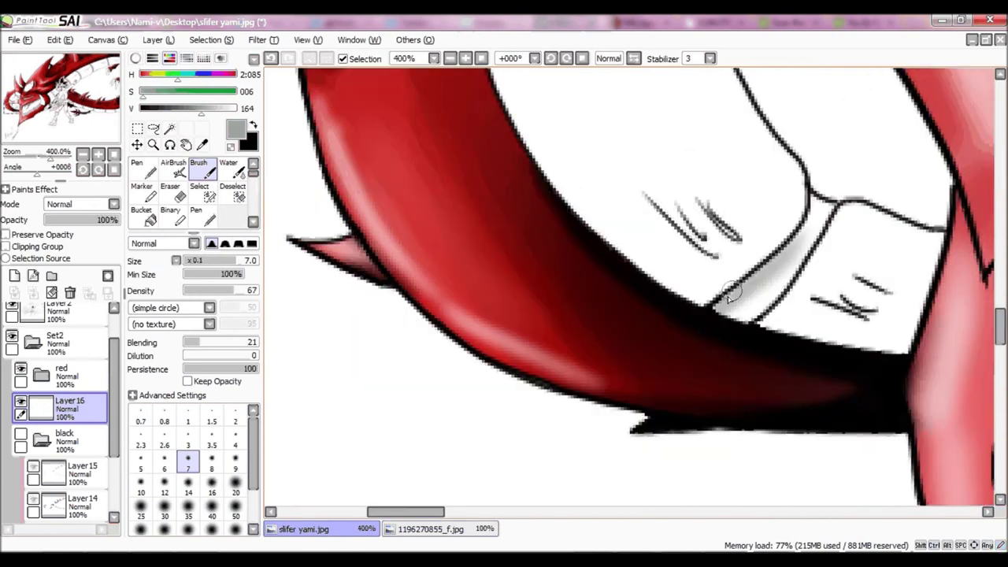
drag(831, 236, 776, 275)
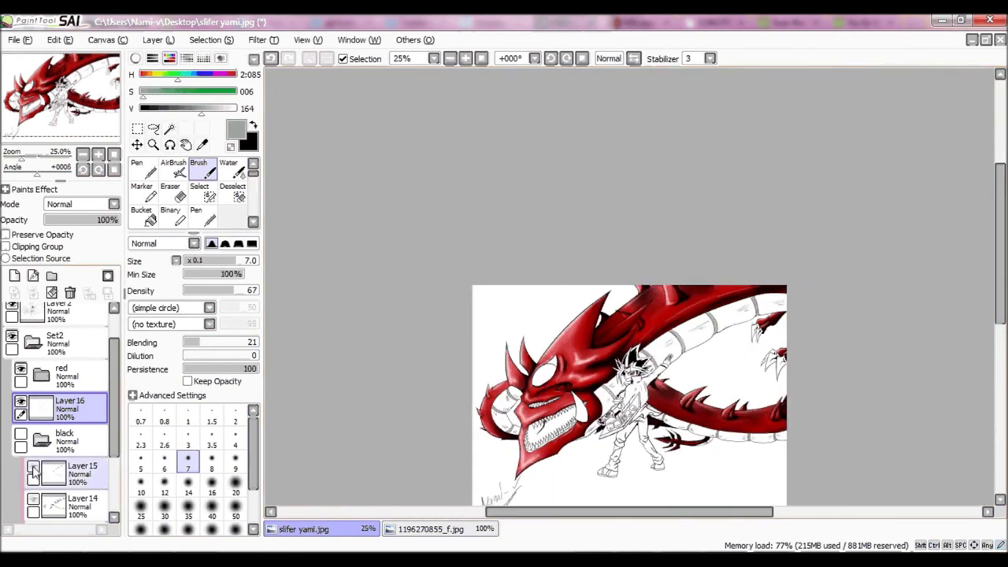
- Show the black folder again and place Layer16 inside it as a clipped layer above Layer15
click(61, 470)
click(78, 437)
scroll(709, 441, up, 2)
click(79, 204)
click(79, 260)
key(ctrl+z)
click(14, 276)
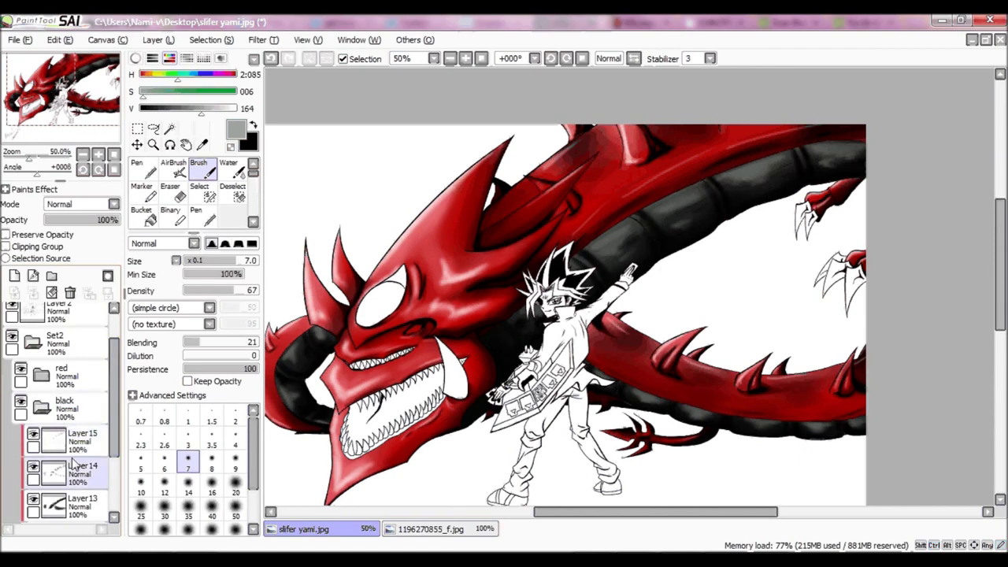
key(minus)
- Create a new layer folder, move it out of the black folder to just above Set2, and collapse the folders
click(51, 276)
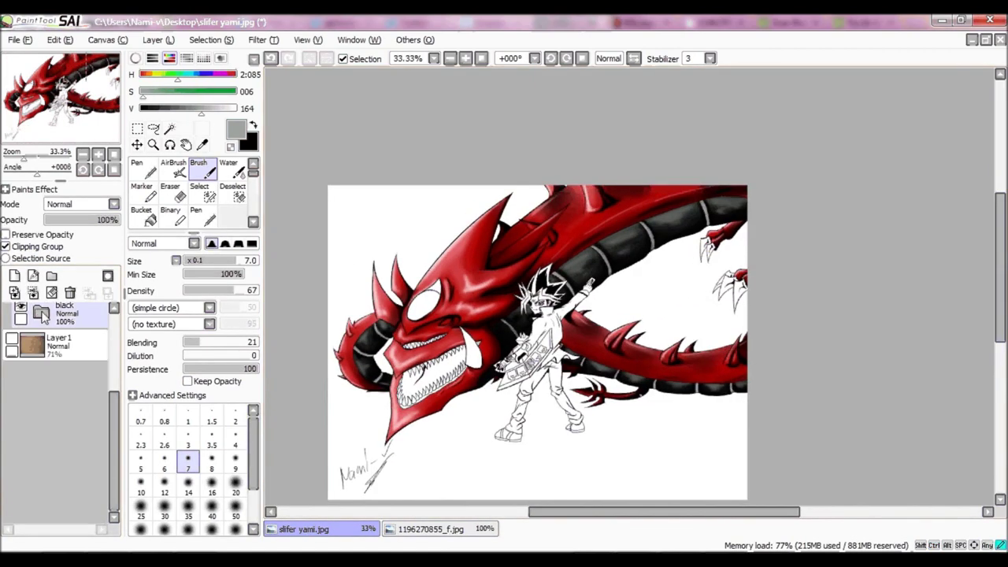
scroll(114, 378, up, 3)
scroll(114, 378, down, 1)
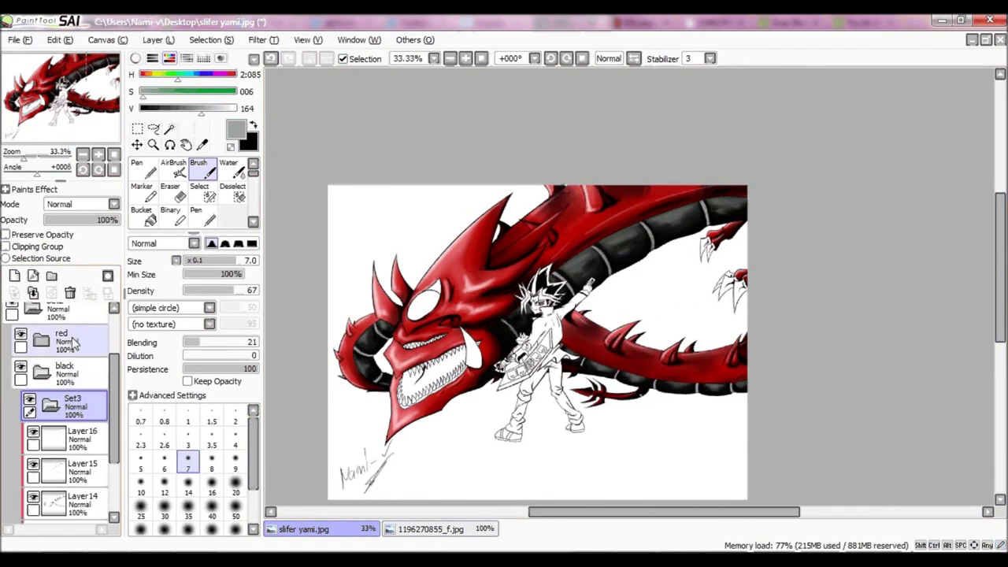
drag(71, 340, 71, 340)
click(59, 310)
click(38, 364)
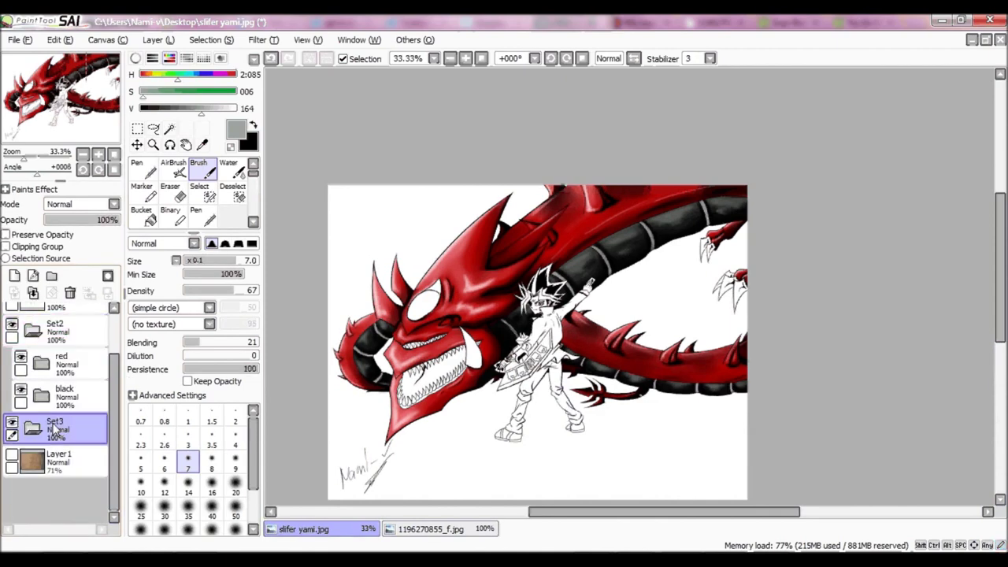
double_click(13, 423)
key(Escape)
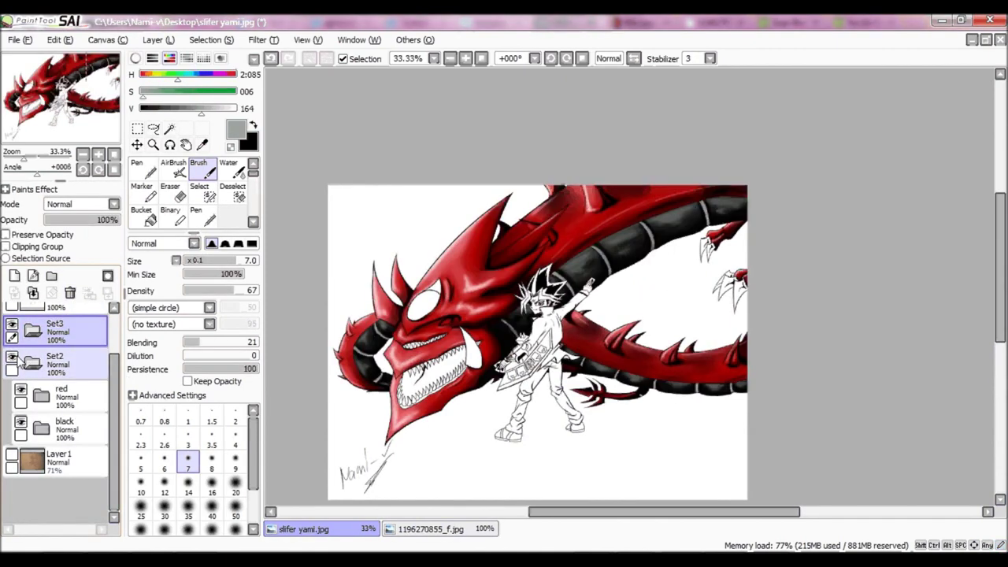
scroll(43, 337, up, 1)
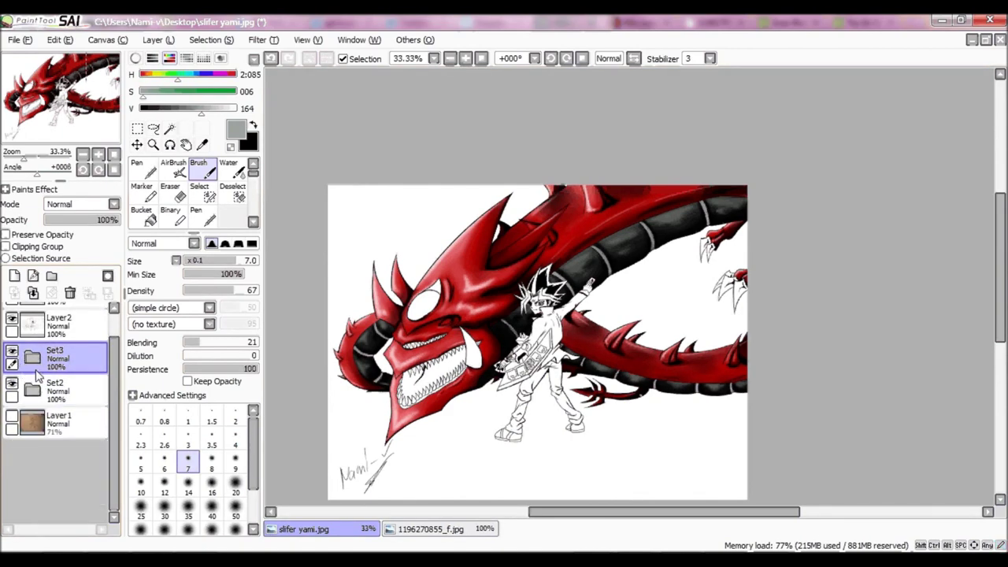
- Rename the new layer folder inside Set2 as detalles
double_click(55, 455)
text(detalles)
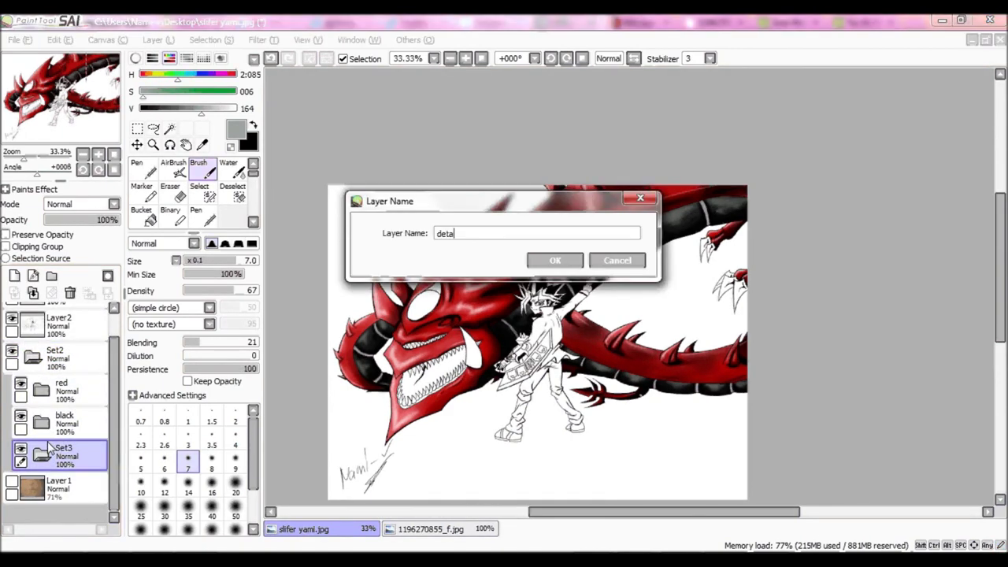
key(Return)
- Select the oval gem on the dragon's forehead with the Magic Wand and fill it with dark blue on Layer17
click(170, 129)
drag(177, 74, 193, 74)
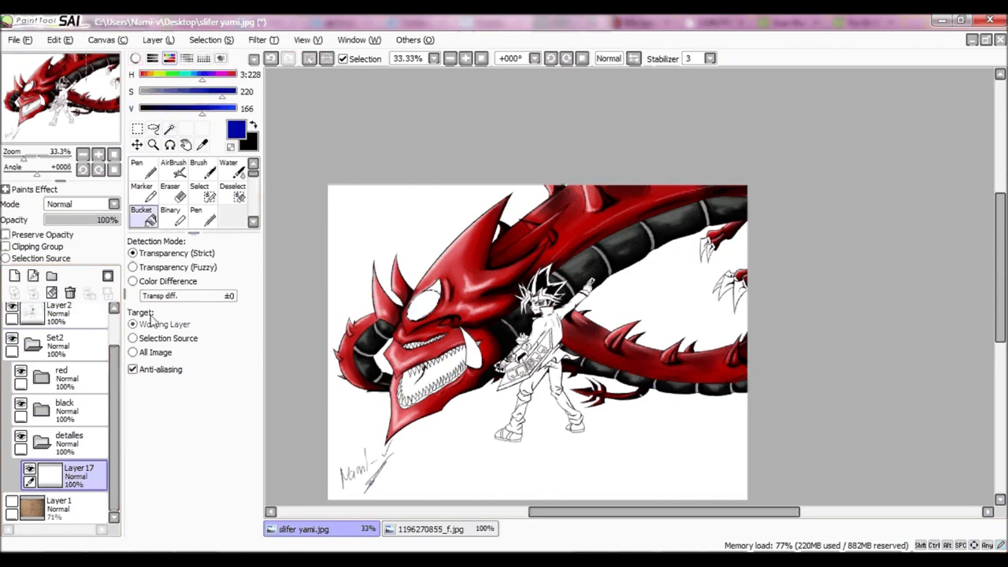
click(422, 305)
- Add clipped Layer18 above the gem's fill and shade the gem's edges with darker blue using the Water tool at size 9
click(14, 275)
click(5, 247)
click(229, 169)
drag(201, 108, 161, 107)
drag(189, 290, 223, 290)
scroll(394, 331, up, 5)
key(bracketleft)
key(bracketleft)
key(bracketleft)
key(bracketleft)
key(bracketleft)
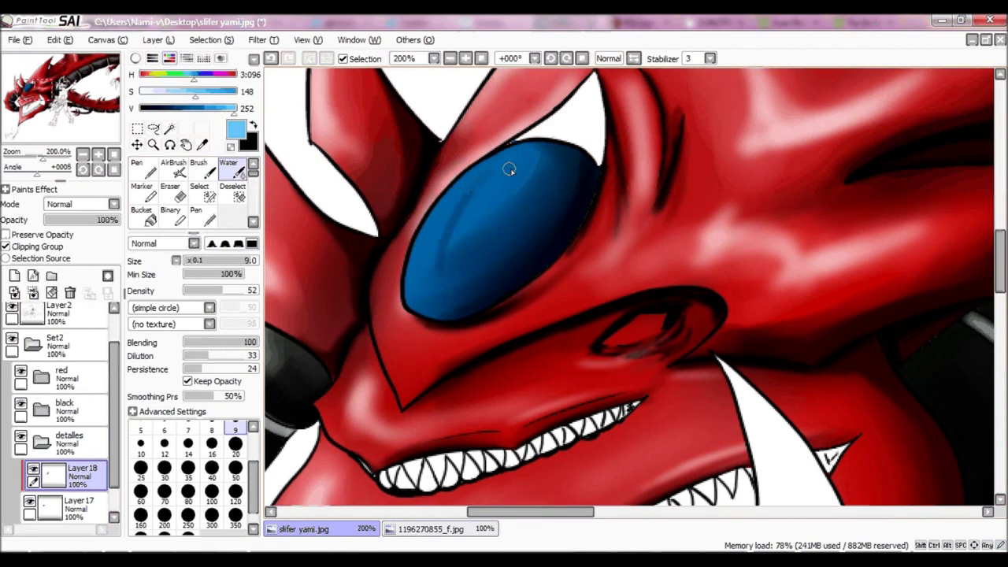
- Add clipped layers and paint light blue and near-white highlights on the gem with the Water tool at size 9
key(ctrl+shift+n)
mouse_move(425, 260)
mouse_down()
mouse_move(490, 207)
mouse_move(414, 283)
mouse_move(488, 237)
mouse_up()
alt+click(426, 209)
mouse_move(425, 209)
mouse_down()
mouse_move(473, 192)
mouse_move(480, 254)
mouse_up()
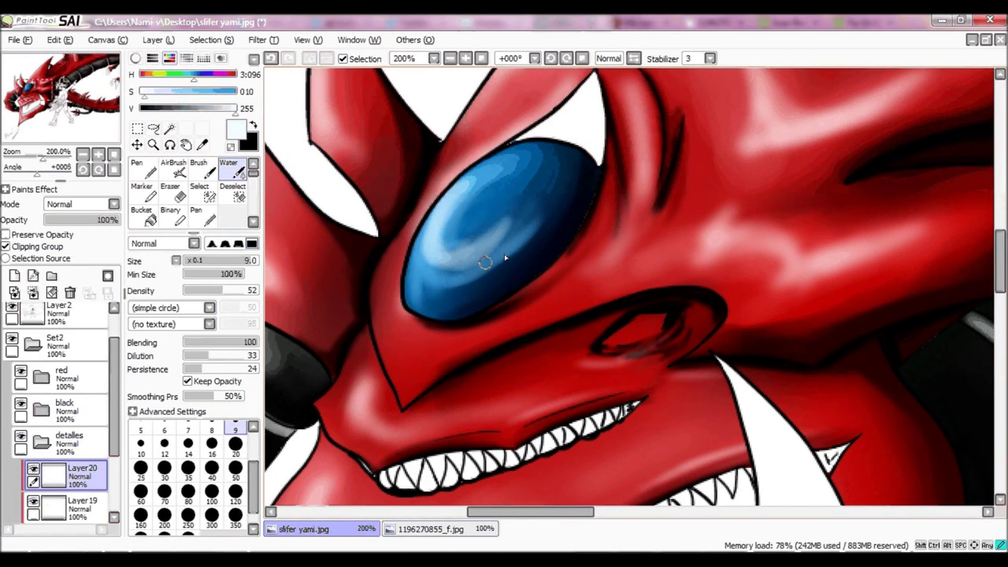
- Create Layer21 and paint the pointed area behind the forehead gem near-black with the Brush at size 7
key(ctrl+shift+n)
key(b)
key(ctrl+shift+n)
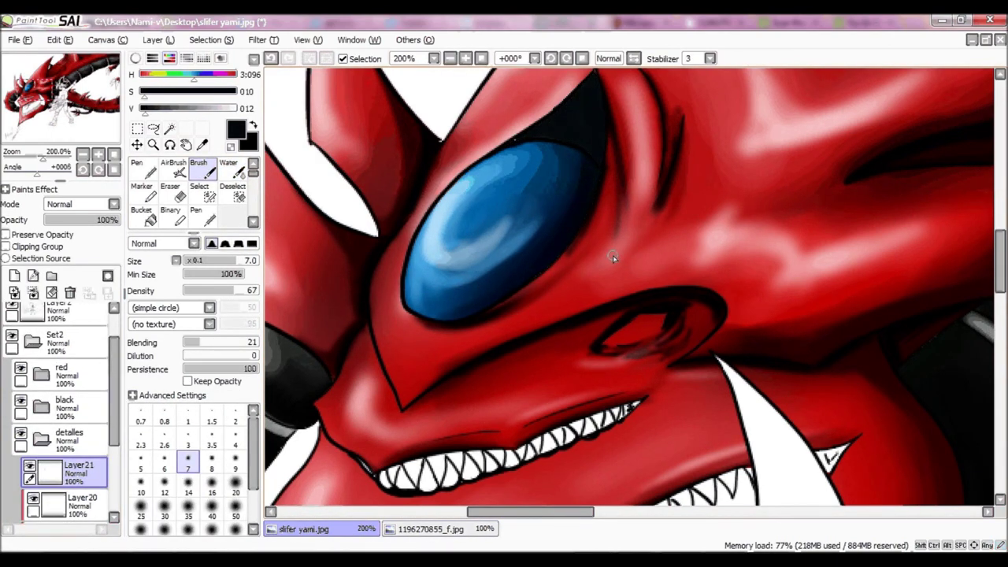
- Create Layer22 at the top of Set2 and paint the dragon's eye bright yellow with the size 7 Brush
click(230, 120)
key(ctrl+shift+n)
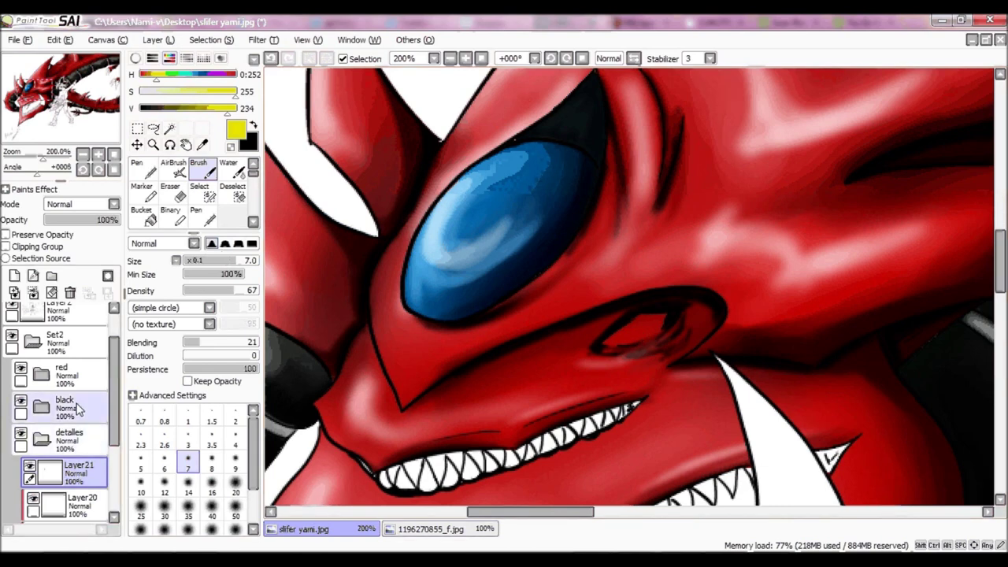
drag(624, 340, 638, 335)
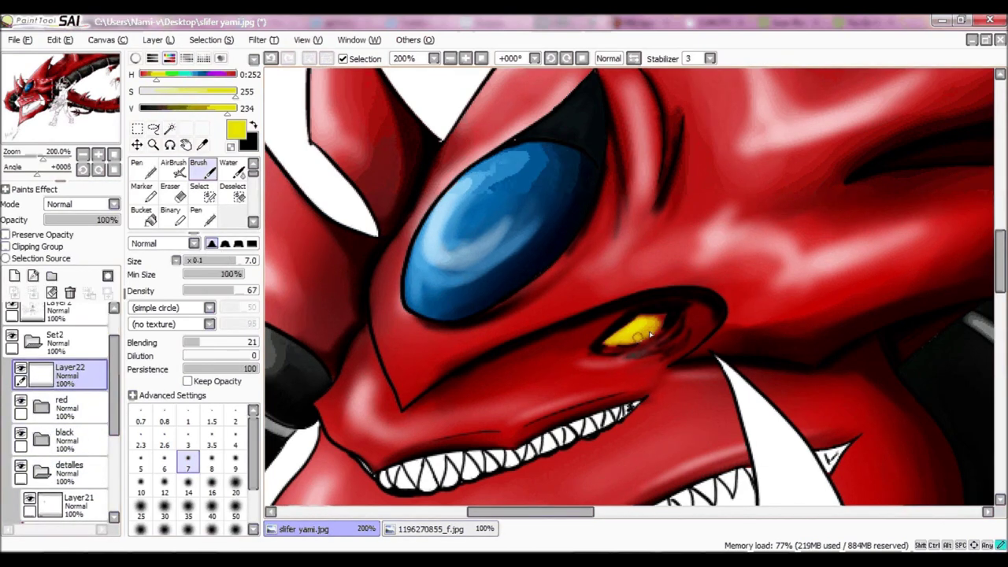
click(79, 204)
click(60, 218)
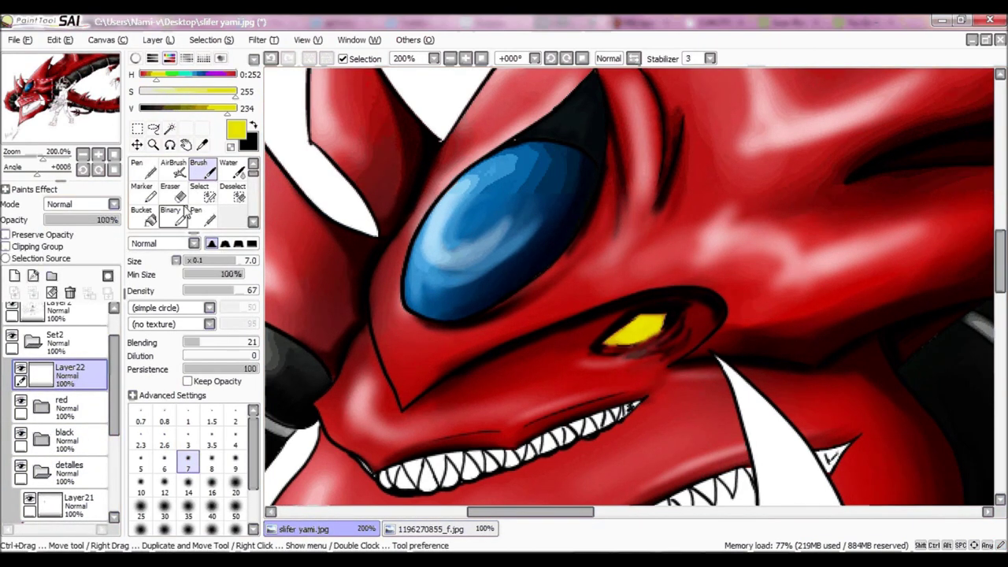
- Blend a faint yellow glow around the eye with the Water tool, then shade and highlight the eye on clipped Layer23 and Layer24
click(228, 167)
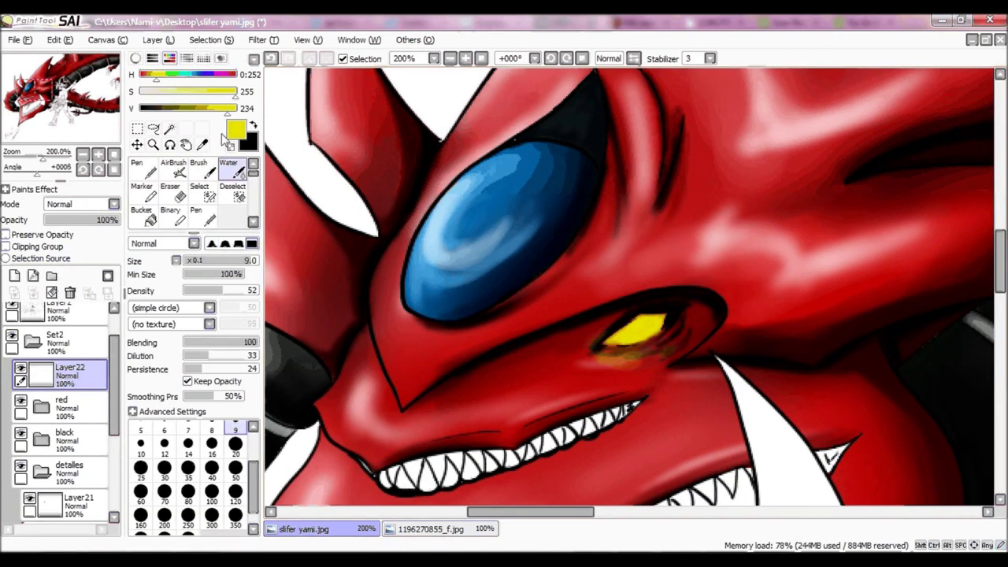
key(ctrl+shift+n)
key(b)
key(ctrl+shift+n)
alt+click(641, 328)
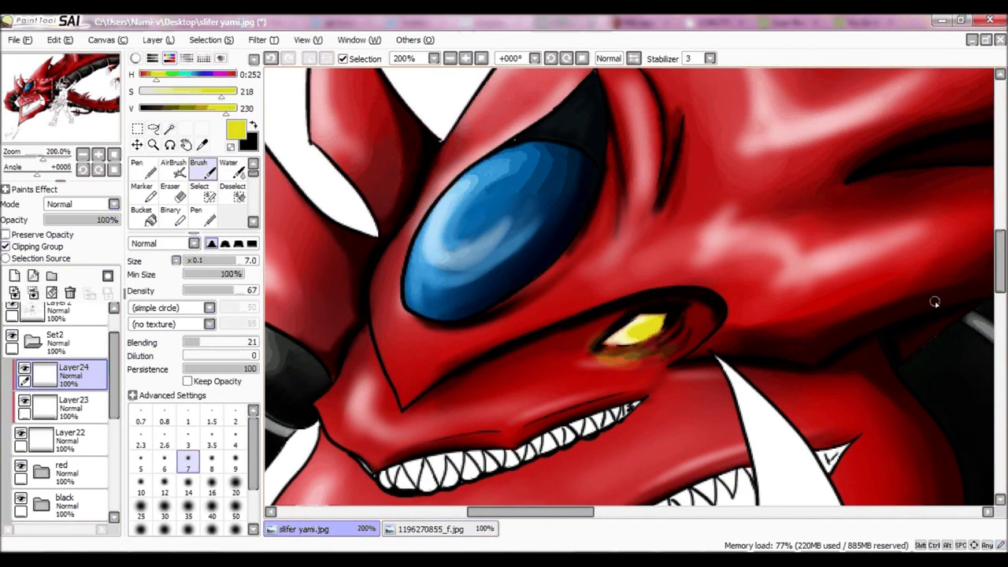
- Select the open mouth's interior from Layer2 with the Magic Wand and fill it with purple on Layer21
key(minus)
key(minus)
scroll(59, 394, up, 2)
click(35, 349)
click(142, 215)
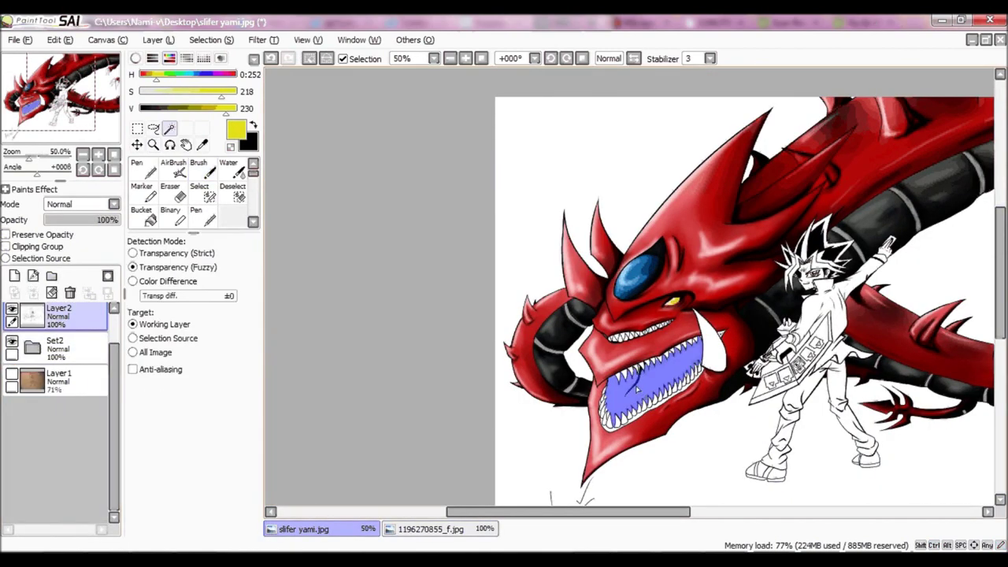
click(32, 349)
click(79, 409)
click(212, 74)
click(653, 378)
- Cover the unfilled gaps around the mouth's teeth with purple using the Pen, enlarging it to size 20
click(141, 169)
scroll(630, 370, up, 4)
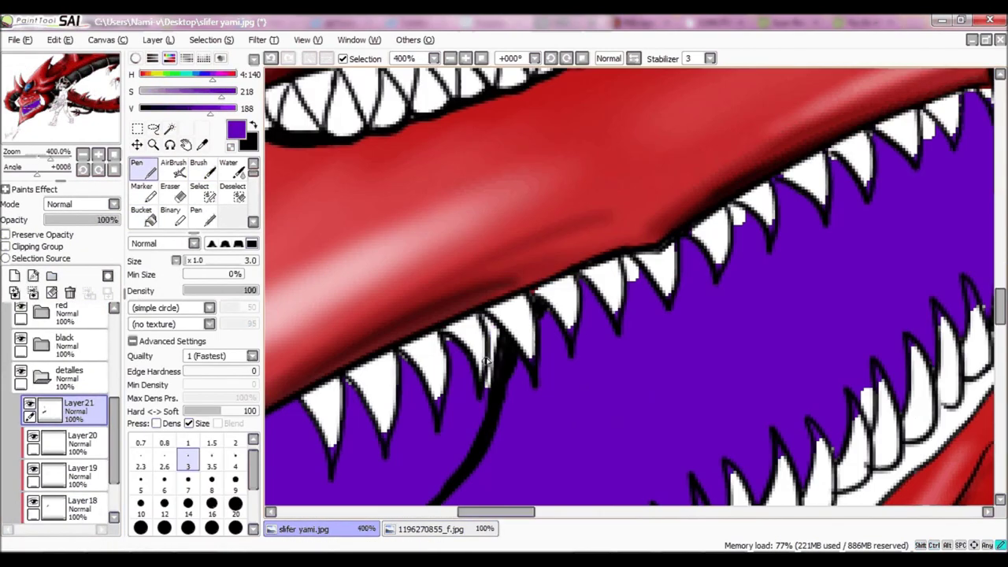
scroll(478, 364, down, 1)
click(236, 515)
drag(587, 465, 595, 435)
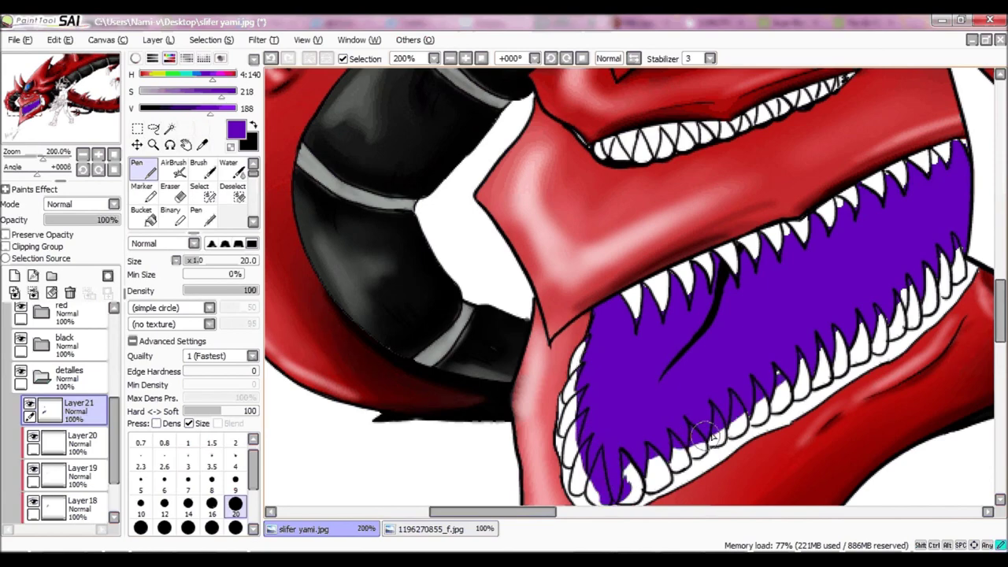
drag(942, 155, 821, 222)
- Add clipped Layer25 above Layer21 and shade the upper mouth interior and tongue line dark blue with the Water tool at size 20
scroll(709, 272, down, 2)
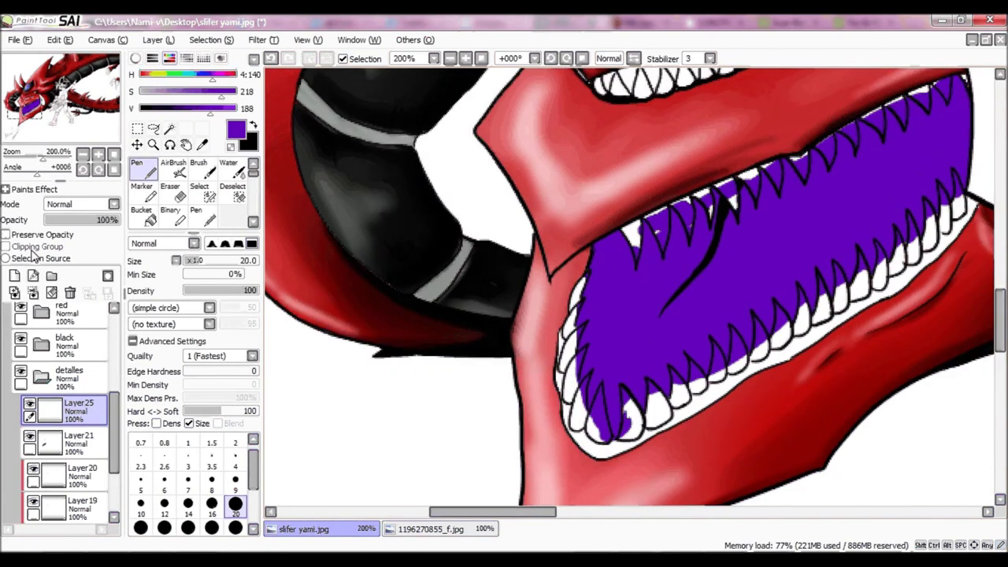
drag(209, 108, 170, 108)
click(229, 167)
mouse_move(827, 157)
mouse_down()
mouse_move(743, 198)
mouse_move(905, 157)
mouse_up()
click(235, 469)
drag(630, 268, 677, 358)
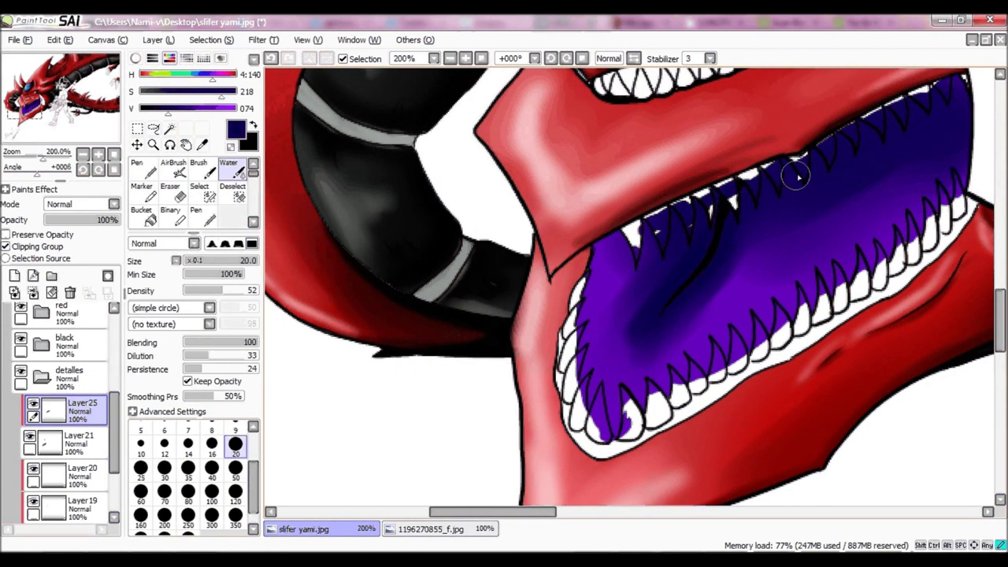
drag(900, 165, 828, 250)
- Add clipped Layer26 and deepen the mouth's darkest shadows with near-black using the Water tool at size 12
drag(168, 108, 141, 108)
click(235, 429)
click(14, 276)
click(235, 443)
drag(871, 131, 938, 118)
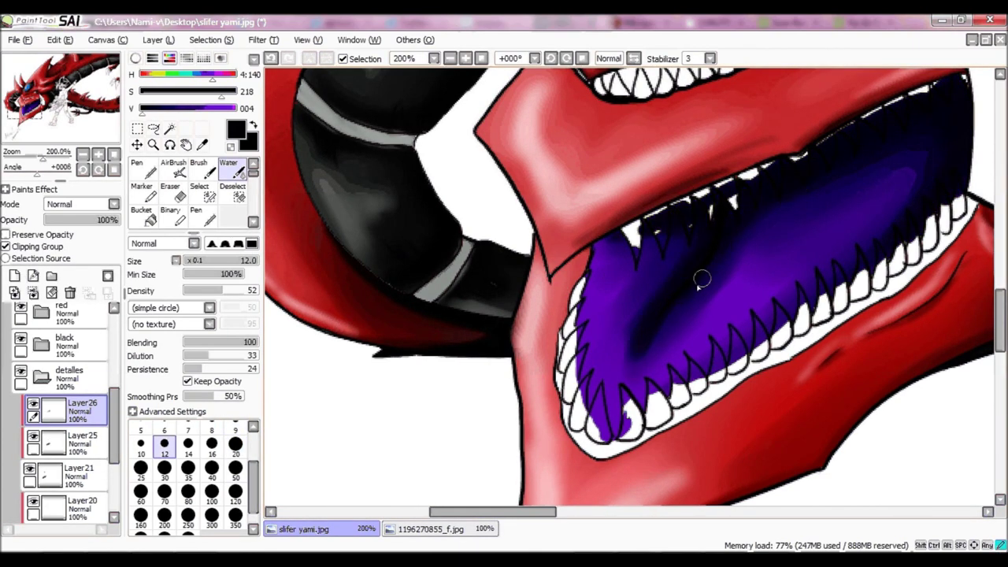
- Paint the front upper teeth of the open mouth light grey on Layer22 with the Pen and trim the edges with the Eraser
scroll(63, 394, up, 5)
click(69, 409)
drag(141, 108, 220, 107)
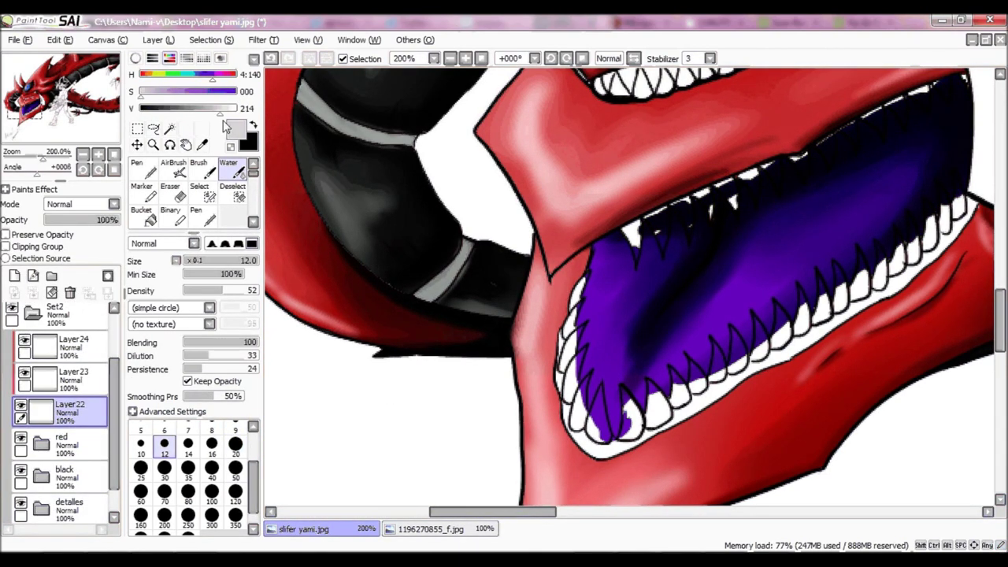
click(137, 167)
scroll(651, 250, up, 2)
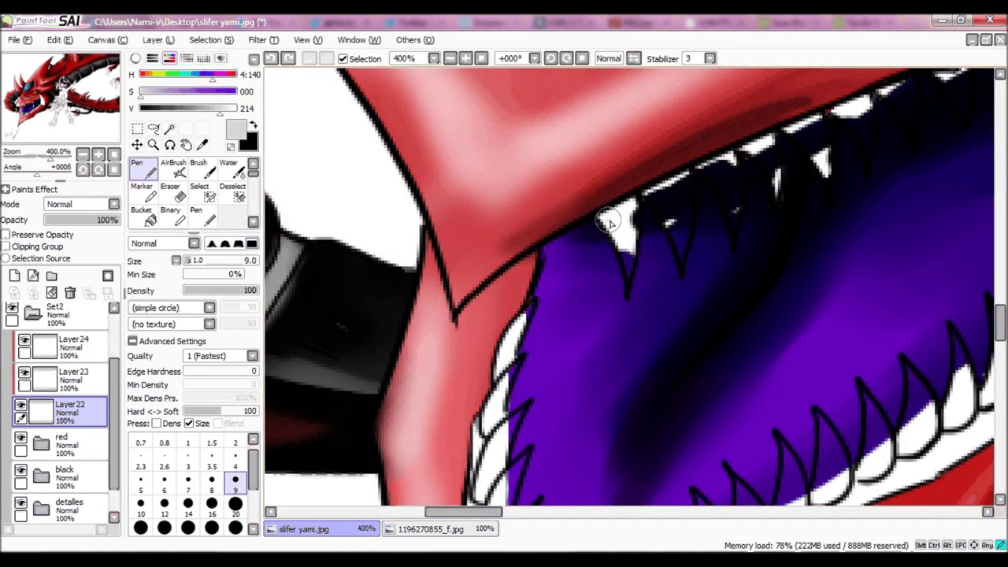
key(bracketleft)
key(bracketleft)
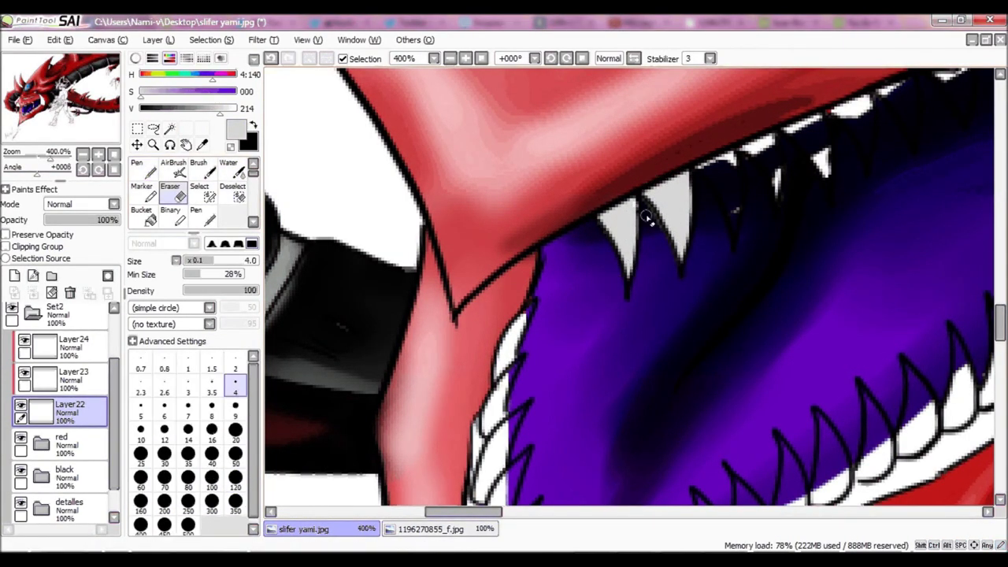
drag(733, 227, 724, 160)
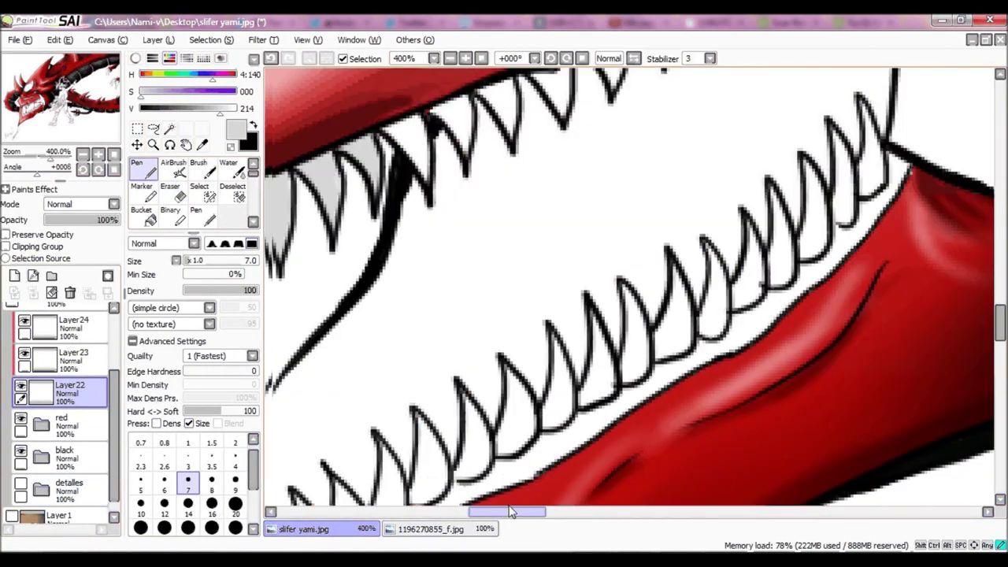
- Paint the remaining upper teeth light grey back to the mouth's corner with the size 7 Pen, keeping the detalles folder hidden
drag(495, 135, 511, 164)
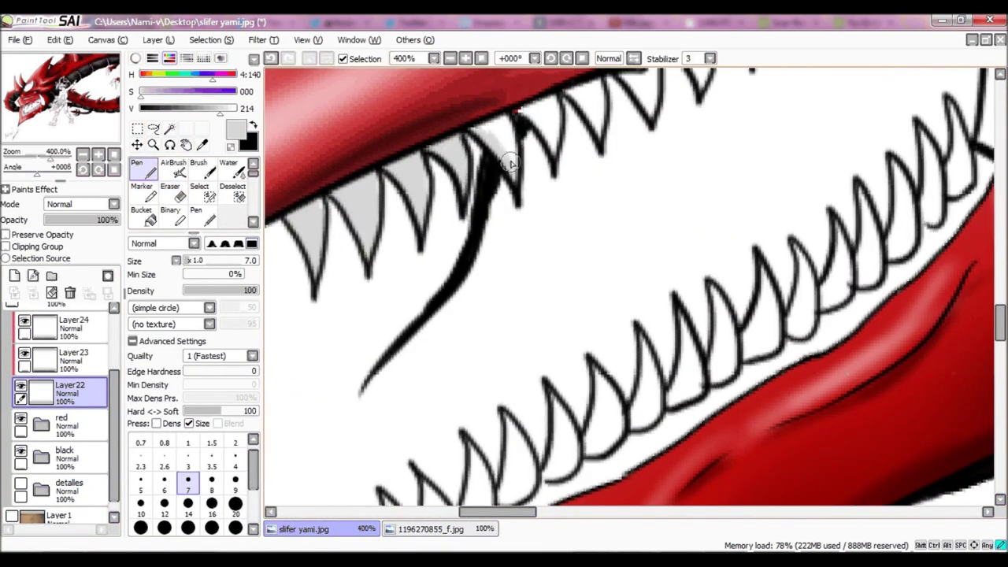
scroll(656, 244, up, 3)
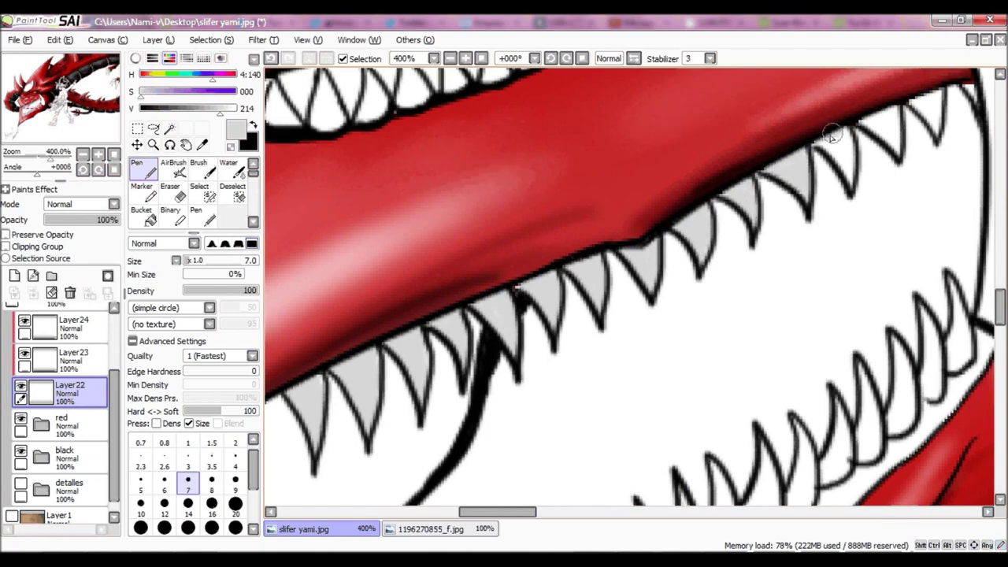
drag(886, 142, 625, 102)
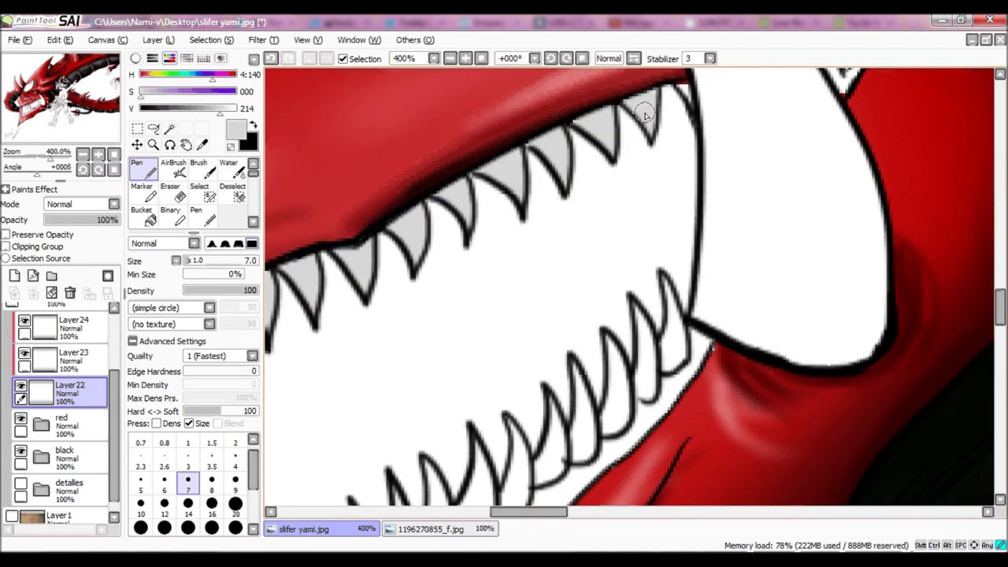
drag(674, 350, 684, 331)
- Fill the large fang at the mouth's corner with light grey and clean its outline with the Eraser at size 4
scroll(677, 339, up, 2)
click(235, 504)
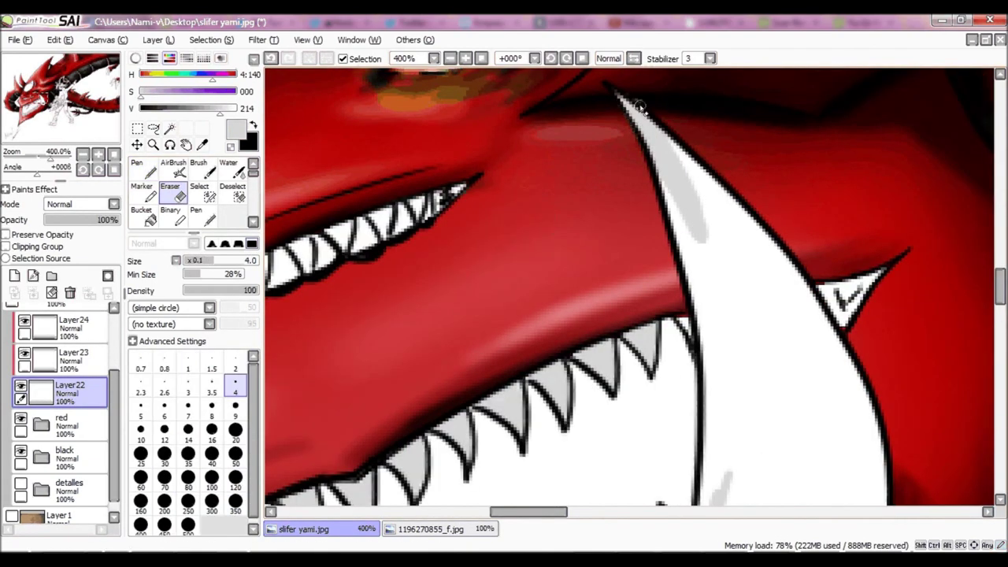
mouse_move(938, 317)
mouse_down()
mouse_move(855, 450)
mouse_move(833, 237)
mouse_move(843, 344)
mouse_move(691, 122)
mouse_up()
click(170, 193)
scroll(199, 268, up, 4)
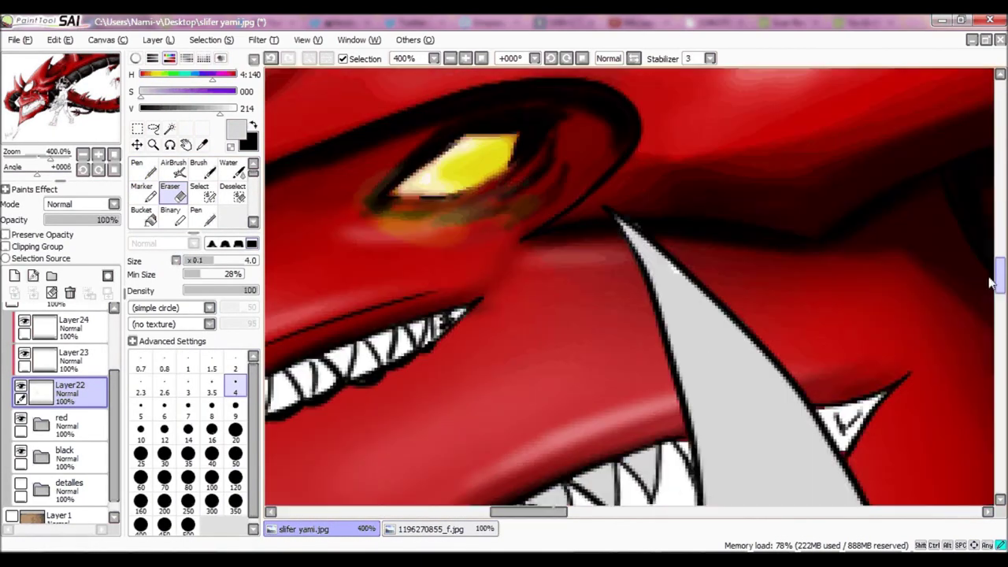
- Paint the rear lower teeth light grey with the size 7 Pen, working forward from the fang
scroll(199, 268, down, 8)
click(137, 168)
drag(338, 468, 644, 254)
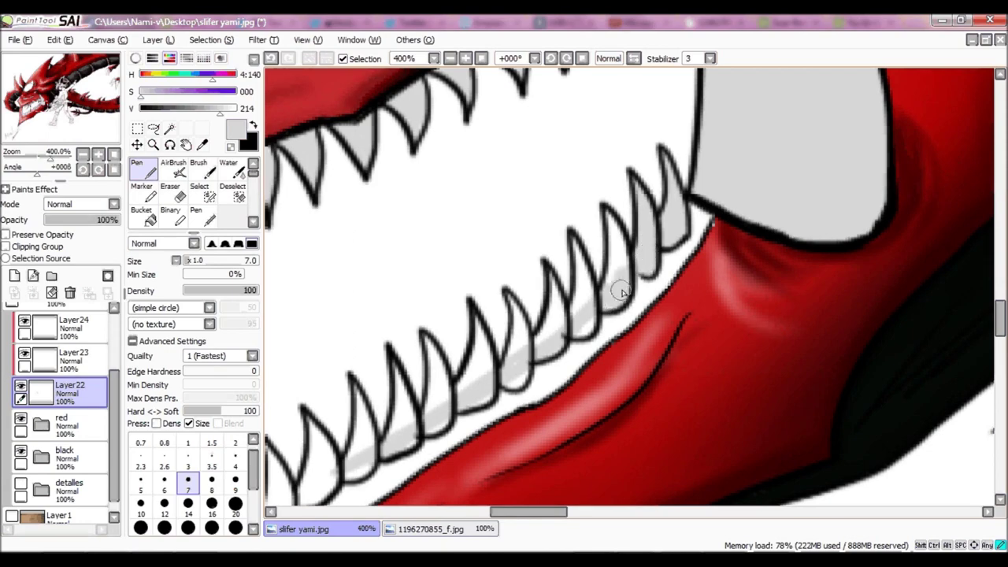
scroll(635, 363, left, 3)
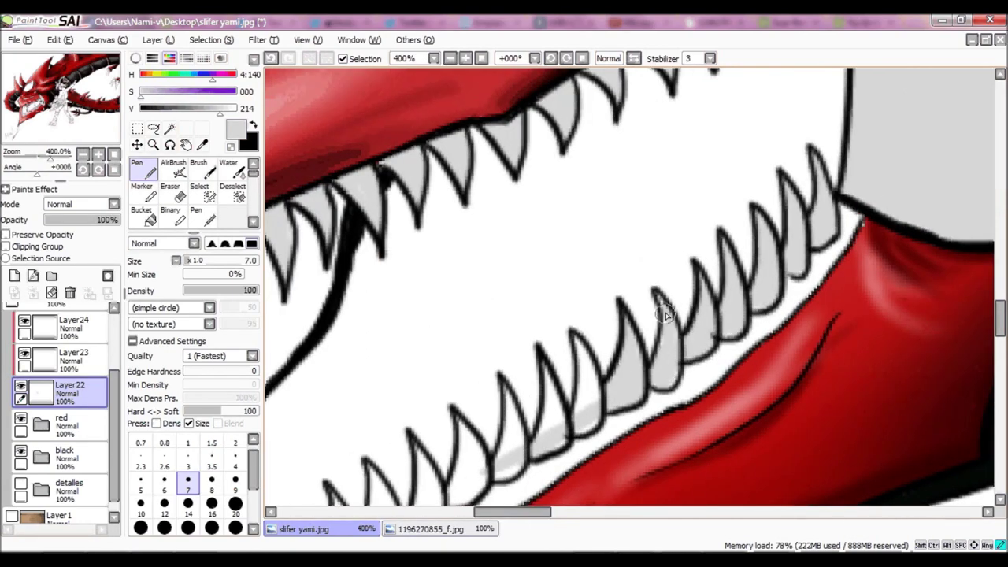
scroll(666, 315, down, 3)
scroll(540, 520, left, 3)
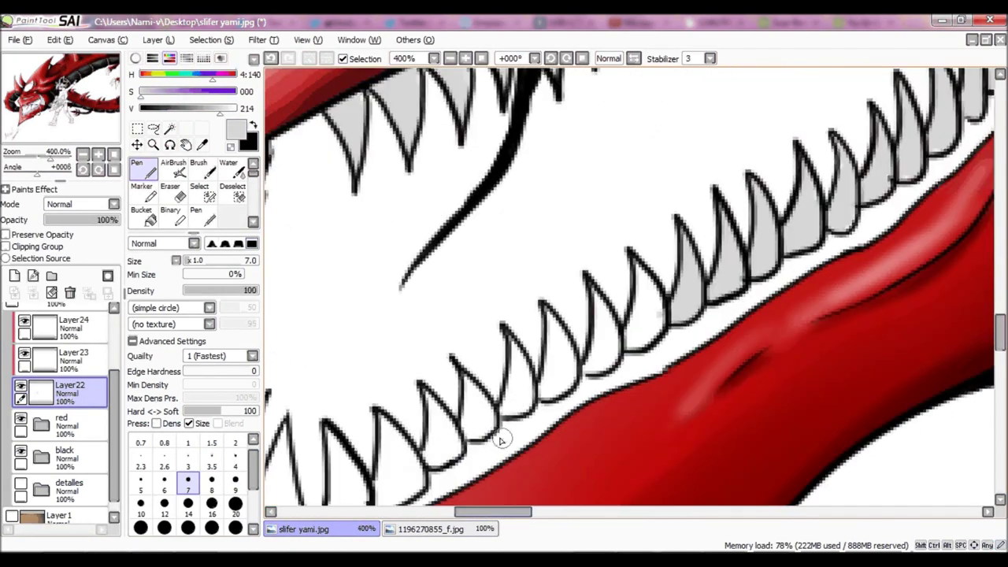
- Paint the middle and front lower teeth light grey, continuing around the tip of the jaw with the size 7 Pen
drag(544, 397, 644, 315)
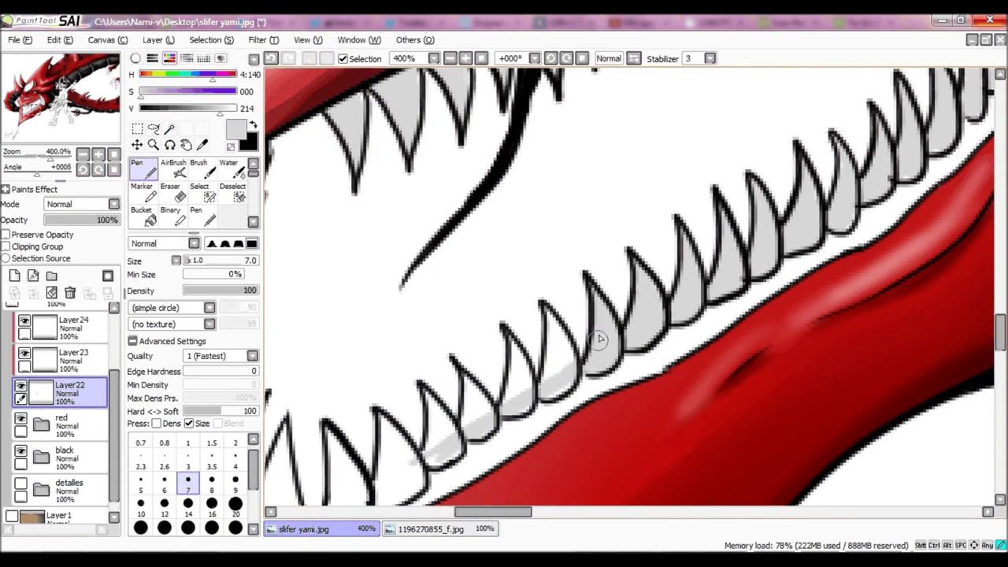
drag(488, 425, 594, 268)
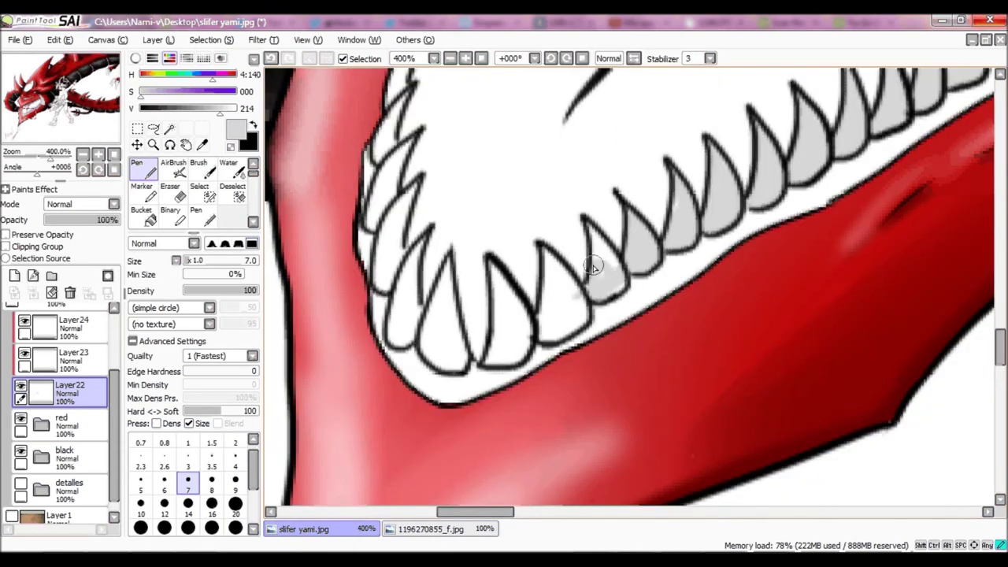
drag(558, 331, 562, 276)
mouse_move(519, 346)
mouse_down()
mouse_move(437, 351)
mouse_move(447, 294)
mouse_move(440, 339)
mouse_up()
mouse_move(416, 302)
mouse_down()
mouse_move(409, 265)
mouse_move(379, 263)
mouse_up()
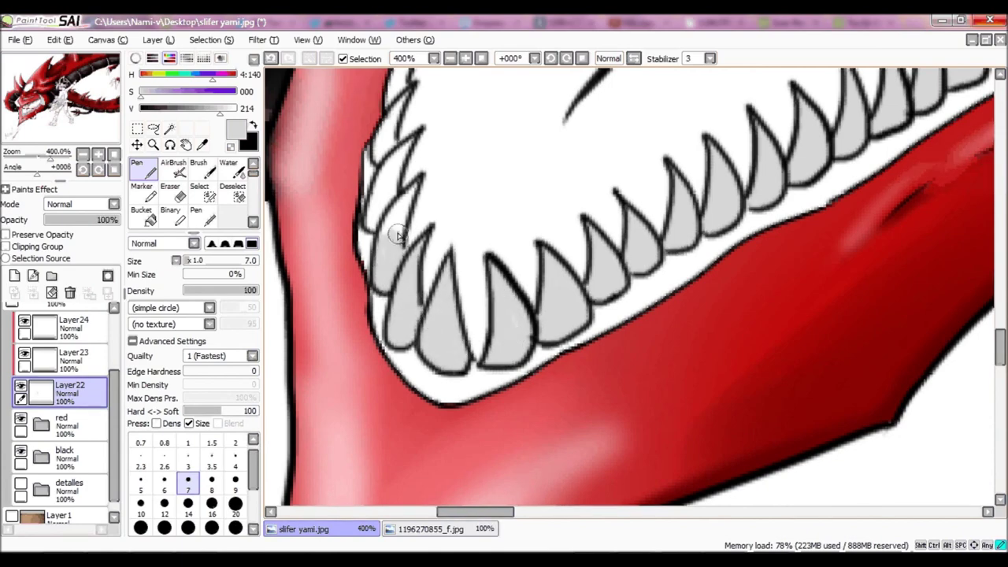
- Paint the small row of teeth below the dragon's eye light grey on Layer22 with the size 7 Pen
drag(1000, 359, 1000, 337)
scroll(748, 352, up, 5)
mouse_move(935, 225)
mouse_down()
mouse_move(872, 239)
mouse_move(587, 357)
mouse_move(634, 343)
mouse_move(510, 347)
mouse_up()
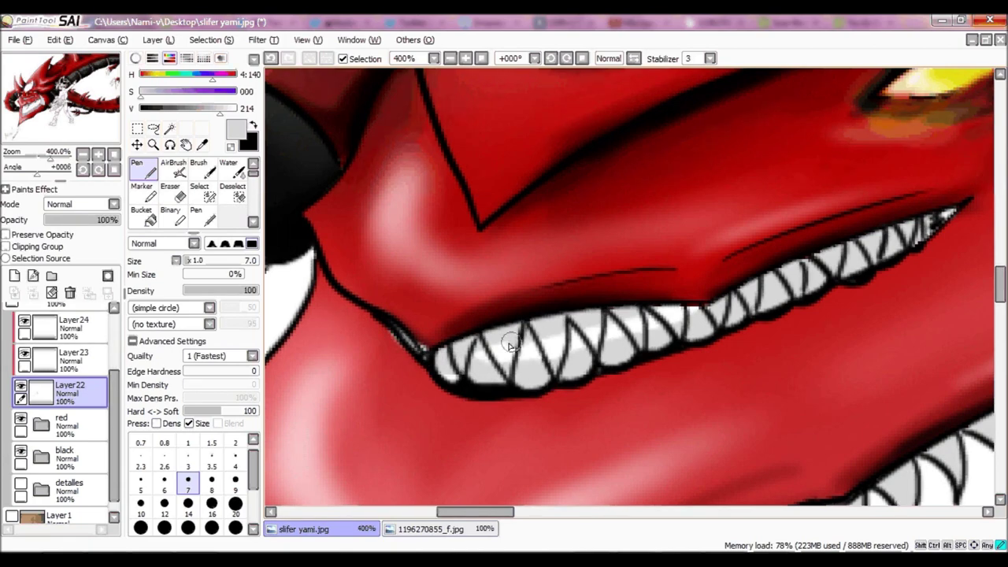
key(e)
- Show the detalles folder again and paint the lower gums and the wedge behind the fang dark red on Layer21 with the size 7 Brush
scroll(798, 340, down, 8)
click(20, 488)
click(40, 489)
click(75, 449)
alt+click(666, 357)
scroll(666, 357, up, 4)
key(b)
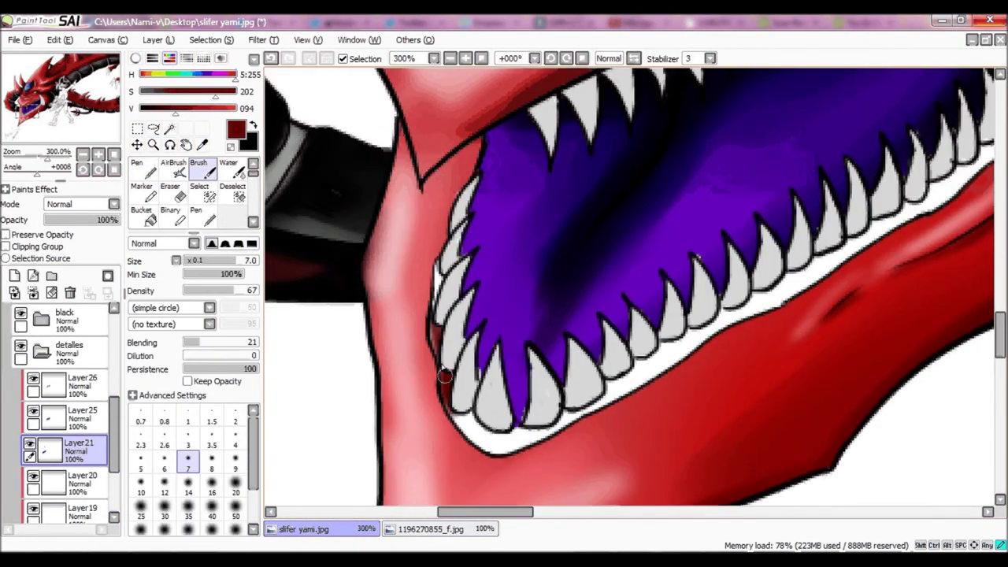
mouse_move(452, 390)
mouse_down()
mouse_move(592, 409)
mouse_move(922, 206)
mouse_move(964, 299)
mouse_up()
drag(761, 268, 693, 363)
scroll(861, 227, up, 3)
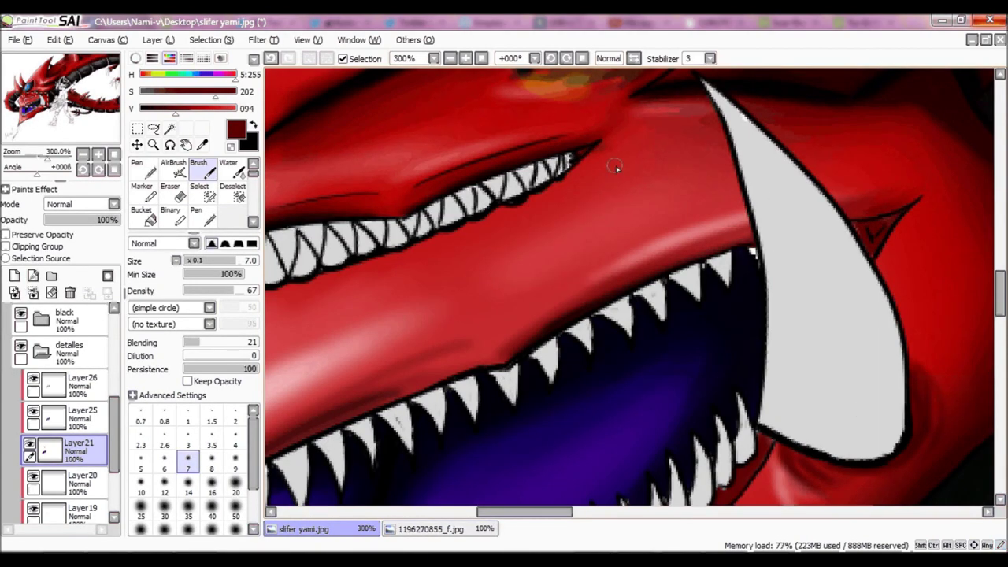
- Clean up the dragon's teeth edges on Layer22 with the size 4 Eraser and touch up Layer21 with the size 7 Pen
scroll(616, 166, down, 4)
scroll(441, 417, up, 5)
scroll(67, 394, up, 2)
click(69, 346)
key(e)
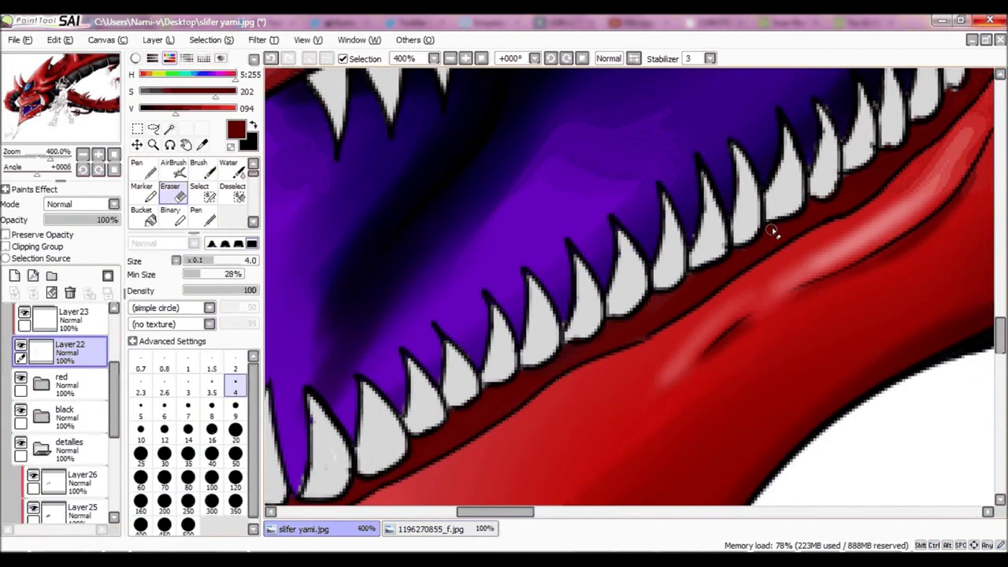
scroll(772, 231, down, 3)
scroll(551, 299, up, 2)
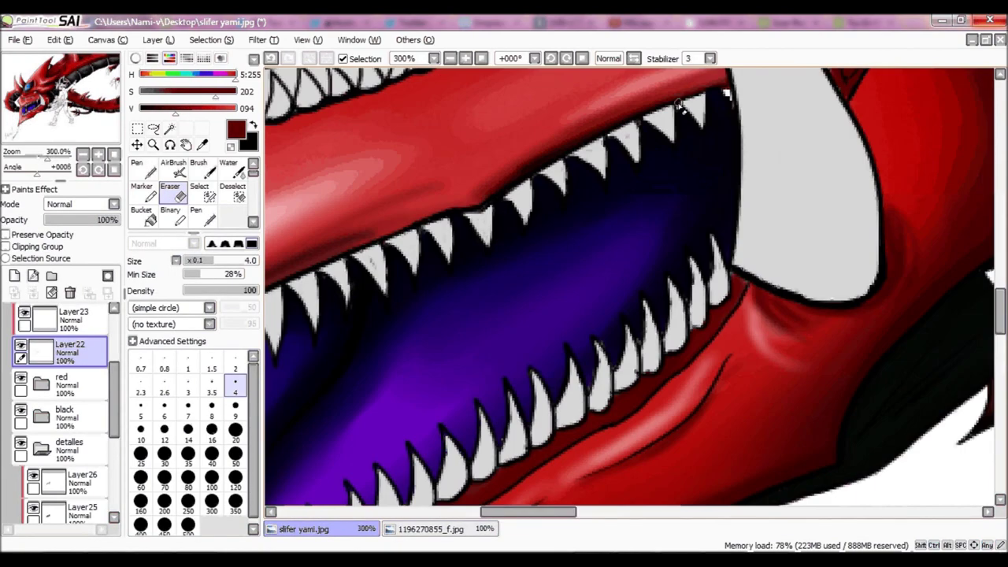
click(240, 169)
click(67, 480)
click(137, 167)
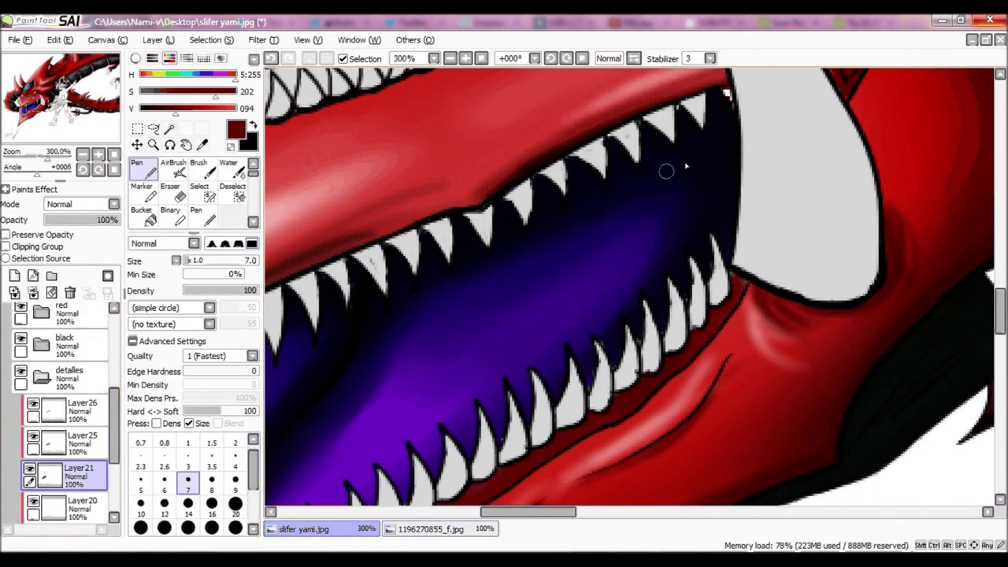
- Sample the light grey and paint the front claw of the dragon's lower foot on Layer22 with the size 7 Brush
scroll(796, 154, down, 6)
alt+click(880, 206)
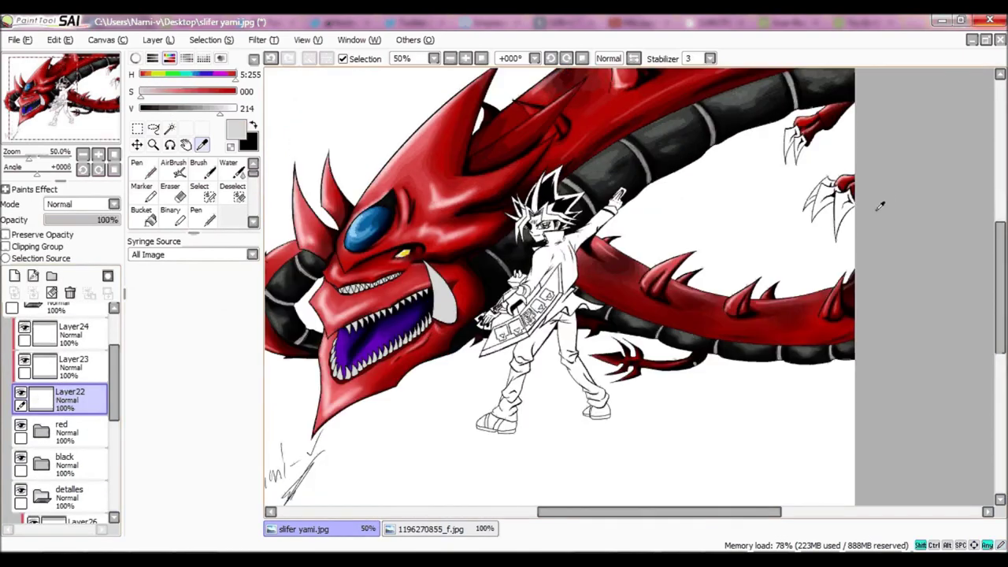
scroll(881, 207, up, 5)
drag(744, 197, 767, 422)
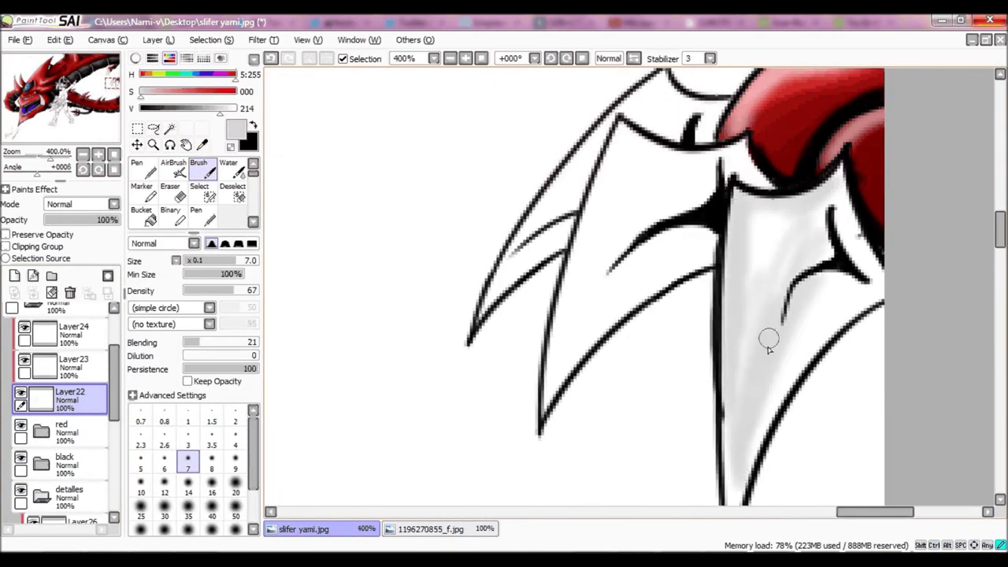
drag(819, 169, 881, 264)
scroll(788, 315, down, 3)
- Minimise the media player and paint the lower foot's middle and rear claws light grey with the size 7 Brush
key(alt+Tab)
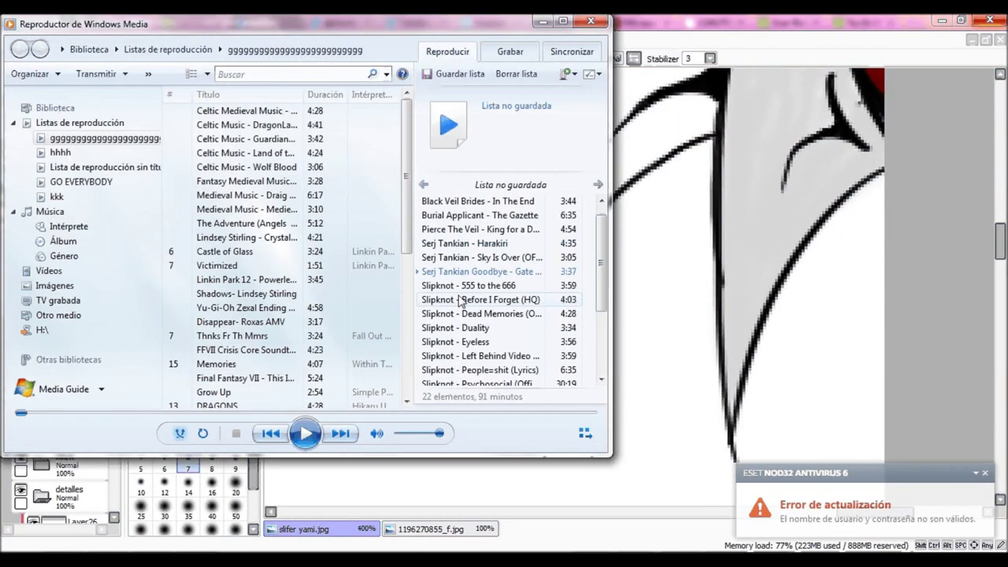
click(543, 21)
mouse_move(678, 228)
mouse_down()
mouse_move(558, 353)
mouse_move(632, 185)
mouse_up()
scroll(632, 185, down, 2)
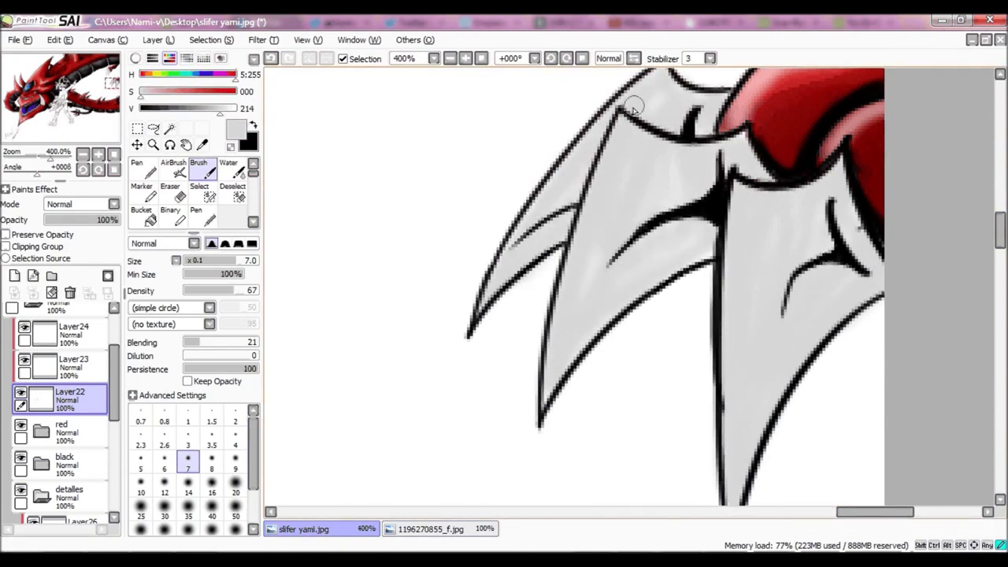
- Paint the claws of the upper foot light grey and fill the narrow gap between them near-black with the size 7 Pen
scroll(710, 252, down, 1)
scroll(709, 252, up, 3)
drag(658, 362, 641, 338)
drag(708, 378, 664, 292)
drag(630, 197, 562, 191)
mouse_move(559, 283)
mouse_down()
mouse_move(666, 158)
mouse_move(567, 218)
mouse_up()
key(n)
drag(616, 361, 622, 266)
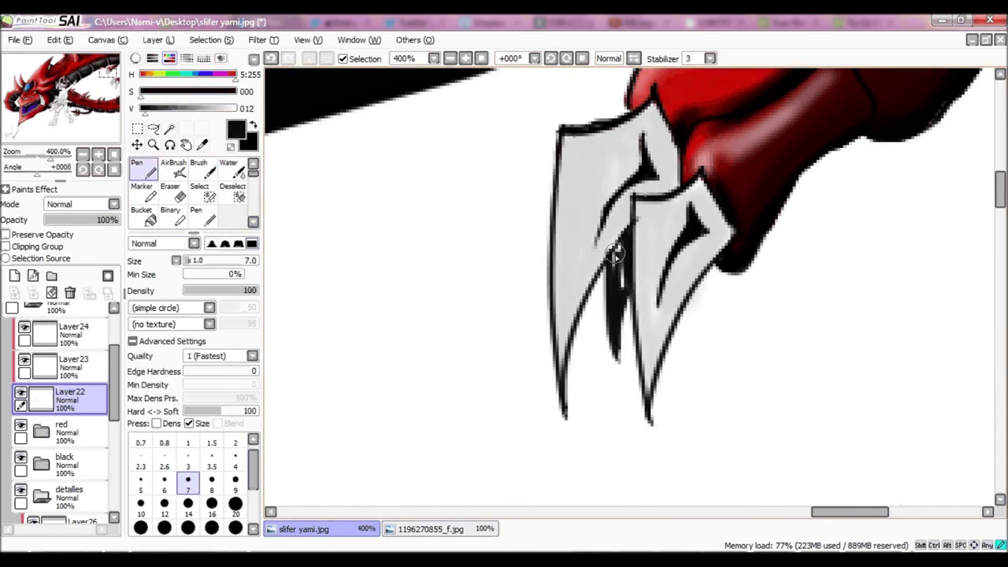
- Shade the dragon's teeth and fang mid grey on Layer23, clipped to Layer22, with the Water tool reduced from size 50 to 20
scroll(724, 429, down, 7)
click(229, 167)
click(74, 363)
scroll(841, 216, up, 2)
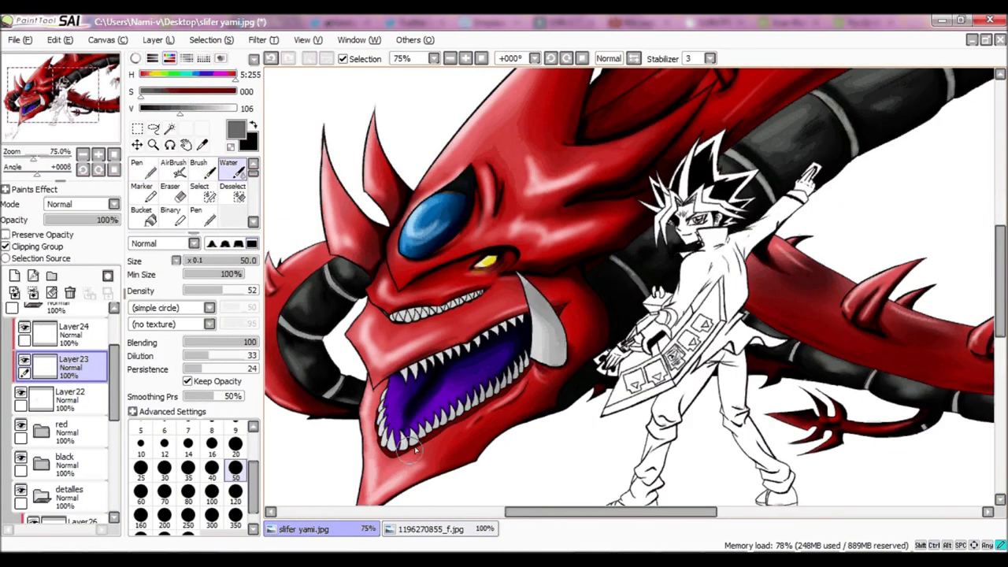
scroll(841, 217, right, 3)
key(bracketleft)
key(bracketleft)
key(bracketleft)
key(bracketleft)
key(bracketleft)
scroll(507, 335, left, 3)
- Add dark grey shadows to the fang, teeth and claws on clipped Layer24 with the Water tool reduced to size 12
click(73, 331)
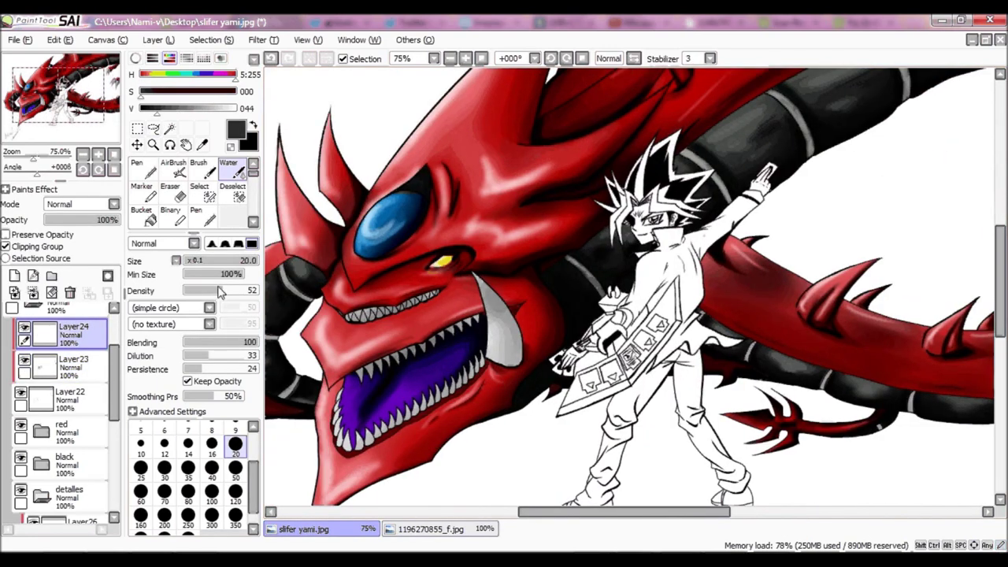
key(bracketleft)
key(bracketleft)
key(bracketleft)
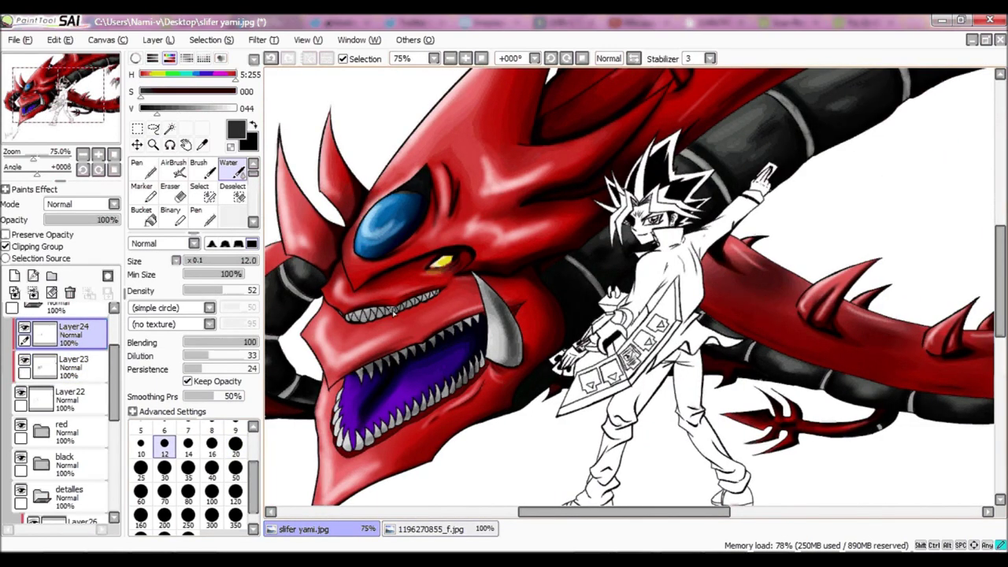
scroll(654, 195, right, 4)
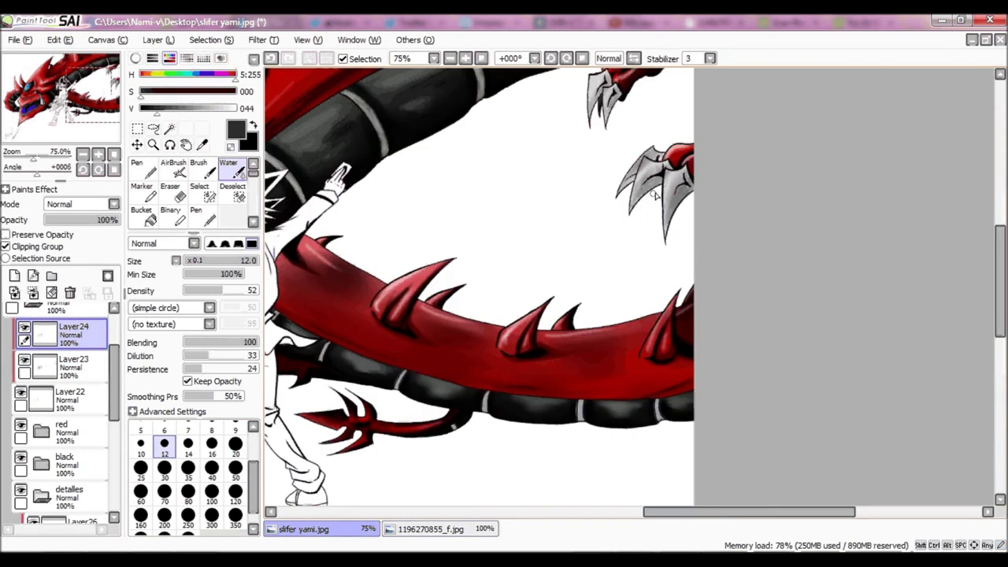
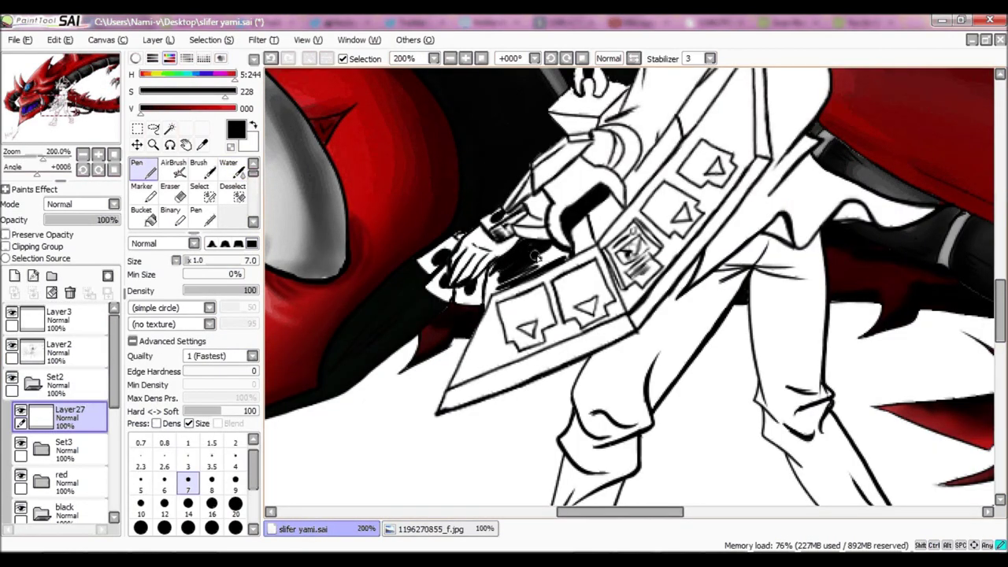
- Fill the background gaps between the duelist's arm and duel disk black on Layer27 with the size 7 Pen
key(w)
key(n)
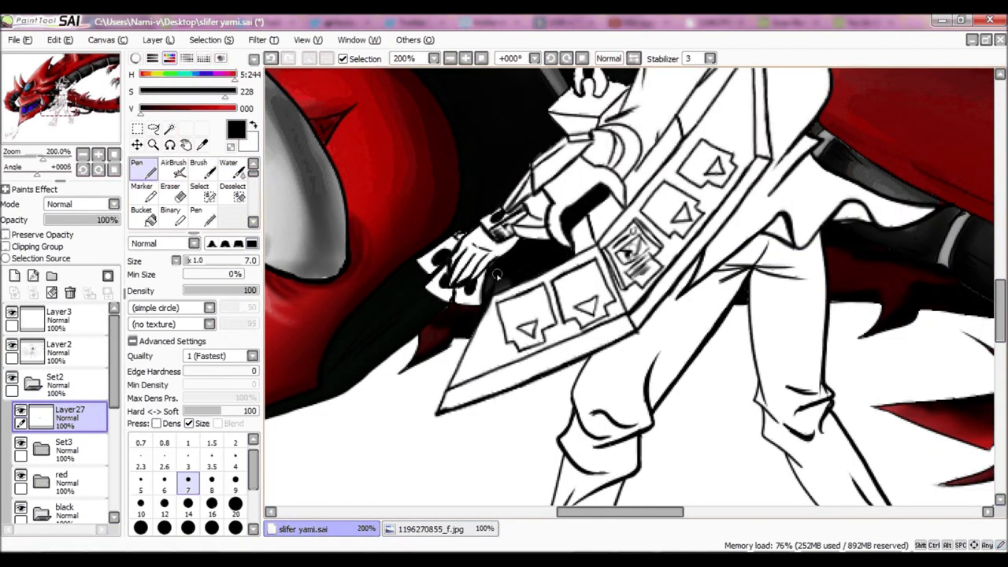
scroll(599, 300, down, 5)
scroll(643, 252, up, 3)
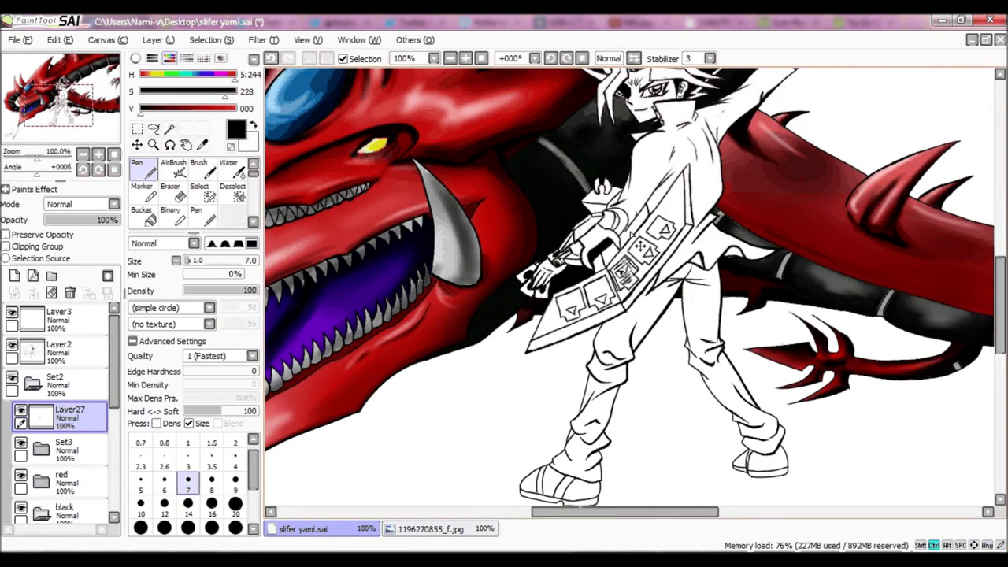
scroll(627, 231, up, 3)
mouse_move(686, 150)
mouse_down()
mouse_move(622, 236)
mouse_move(678, 158)
mouse_move(670, 176)
mouse_up()
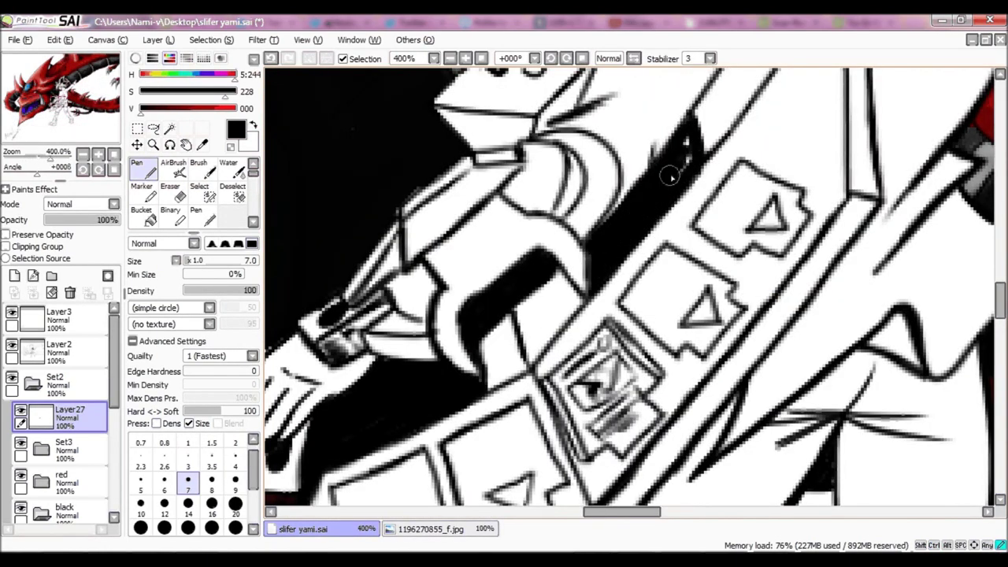
- Add new layer folders above the collapsed dragon folder and move Layer31 into the hidden Set4 folder
scroll(670, 177, down, 4)
click(15, 275)
click(70, 292)
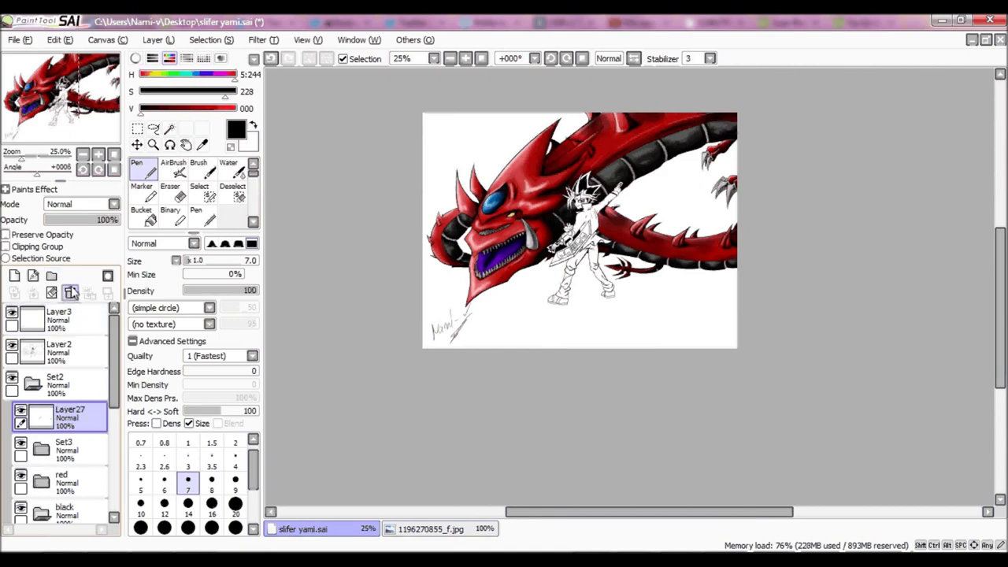
click(51, 275)
click(51, 275)
click(12, 409)
click(32, 448)
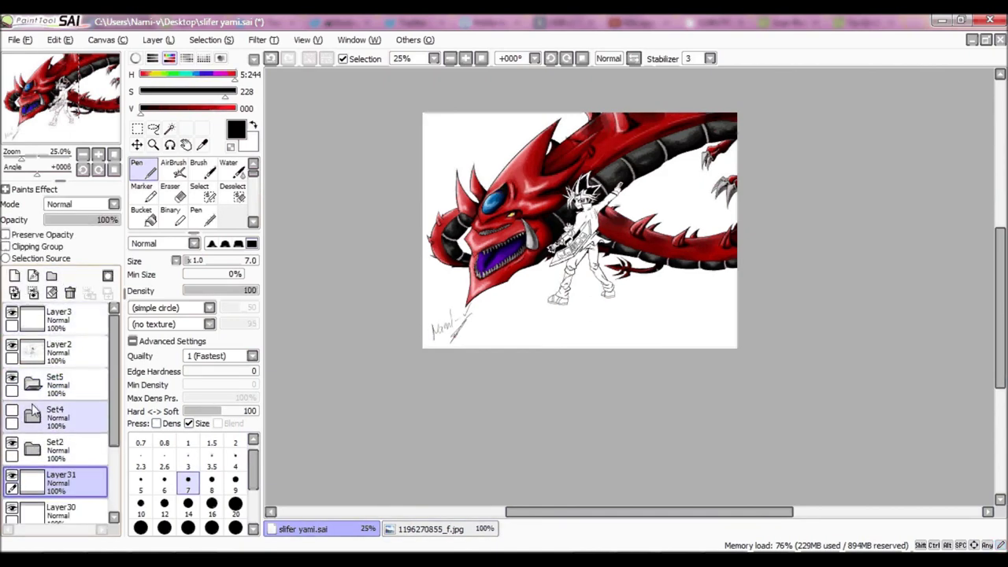
drag(33, 481, 33, 415)
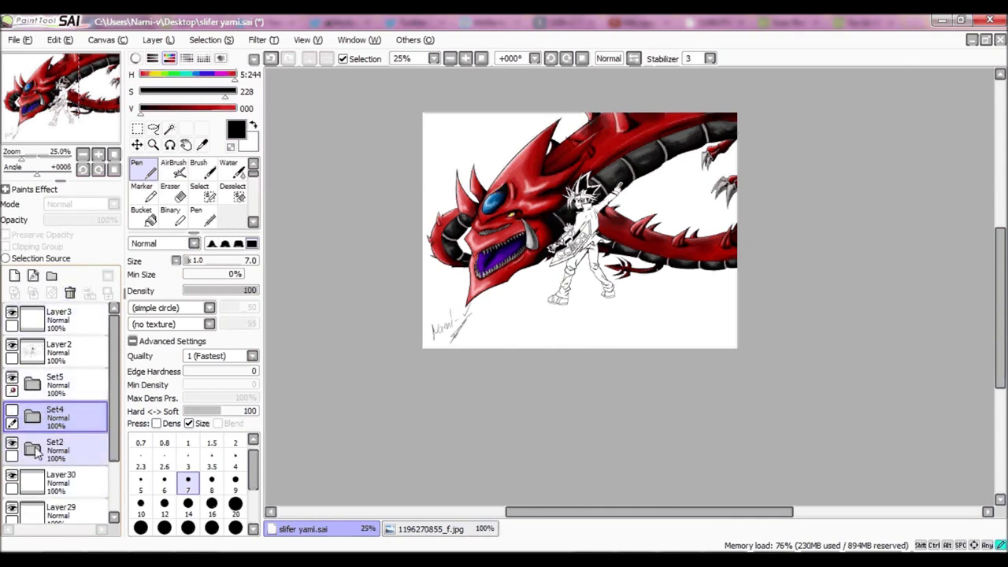
- Rename the dragon's Set2 folder as sSLIFER
double_click(50, 452)
text(sSLIFER)
key(Return)
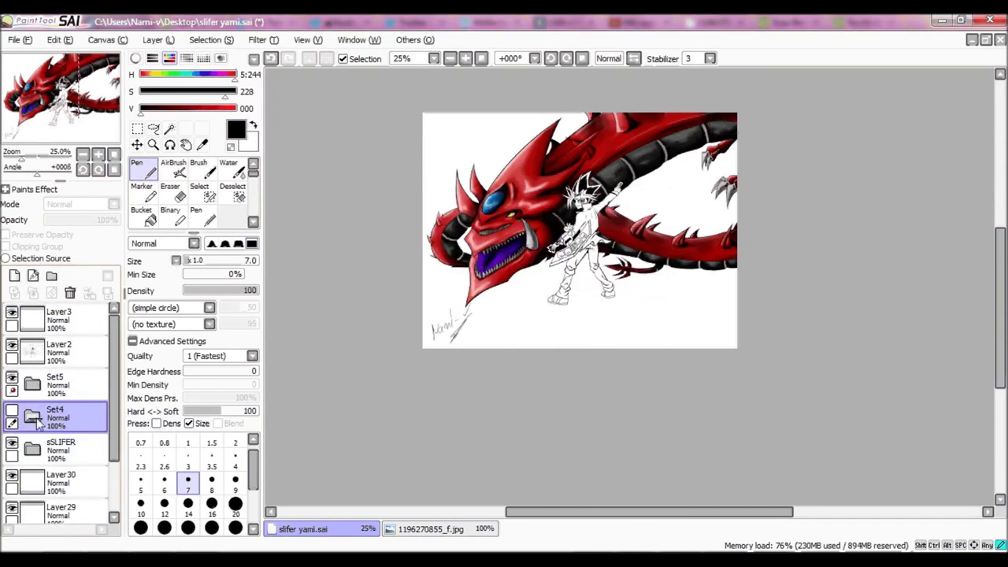
- Add another layer and a subfolder inside the duelist's folder, and arrange the layers within the subfolder
click(14, 275)
click(51, 275)
drag(45, 449, 47, 413)
drag(114, 330, 114, 356)
- Open the reference image YamiYugiFull.jpg from the Desktop
click(20, 39)
click(39, 76)
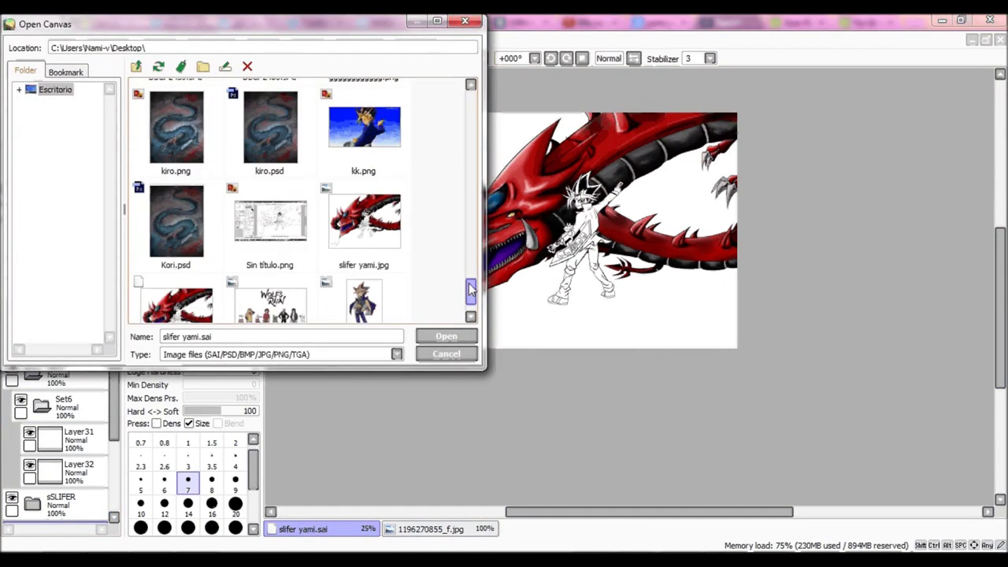
double_click(382, 283)
- Return to slifer yami.sai and rename the duelist's layer folder as yami yugi
click(303, 529)
click(69, 381)
double_click(54, 347)
text(yami yugi)
key(Return)
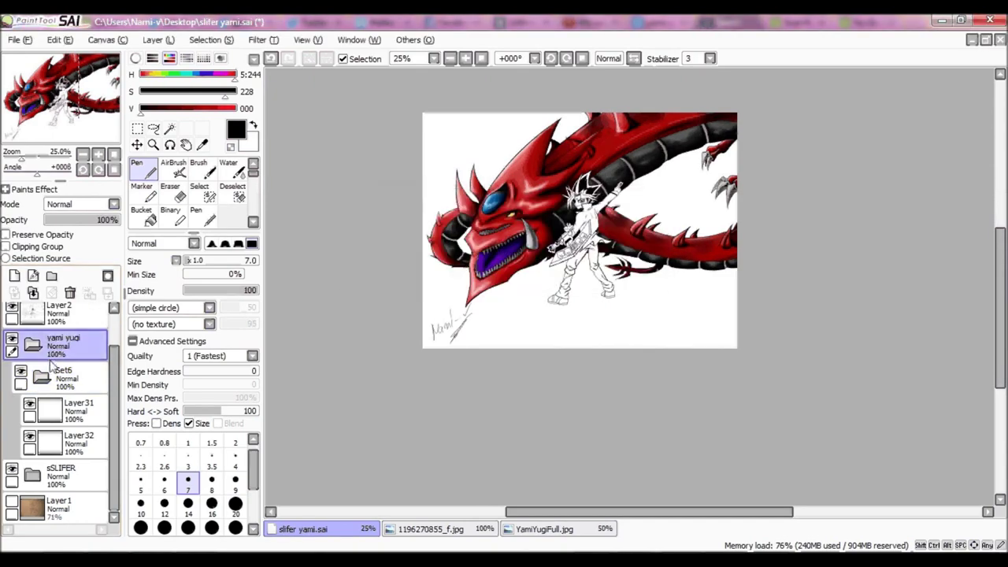
- Select the duelist's jacket and trouser areas on Layer2 with the Magic Wand, using fuzzy transparency detection on the working layer
click(59, 311)
click(169, 128)
scroll(598, 217, up, 5)
click(483, 181)
click(481, 426)
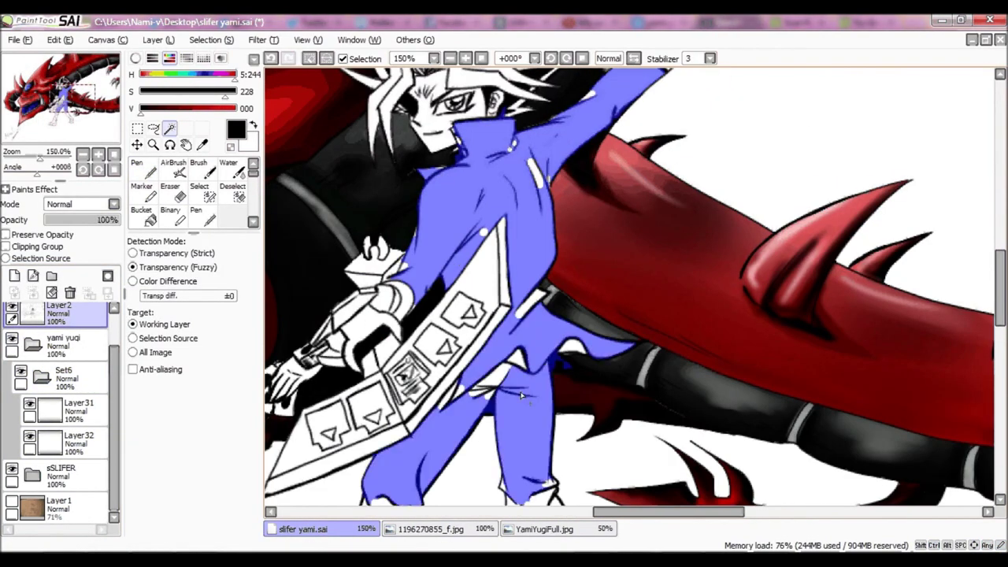
scroll(337, 438, down, 3)
click(337, 438)
- Extend the selection to the missed edges of the rear trouser leg and jacket hem with the size 9 Select tool
key(s)
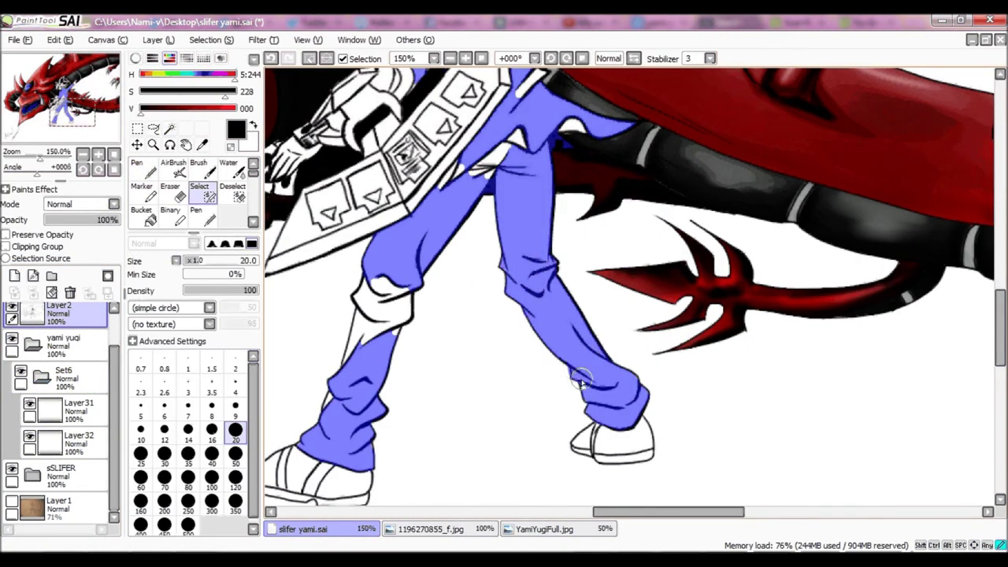
scroll(581, 382, up, 2)
key(bracketleft)
key(bracketleft)
key(bracketleft)
key(bracketleft)
key(bracketleft)
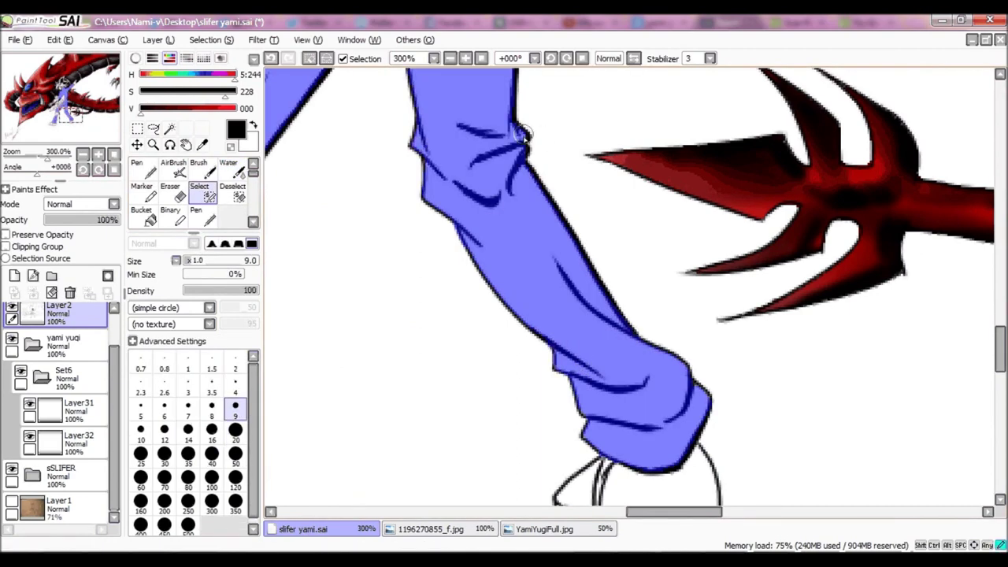
scroll(525, 136, up, 5)
key(d)
key(s)
drag(485, 87, 453, 122)
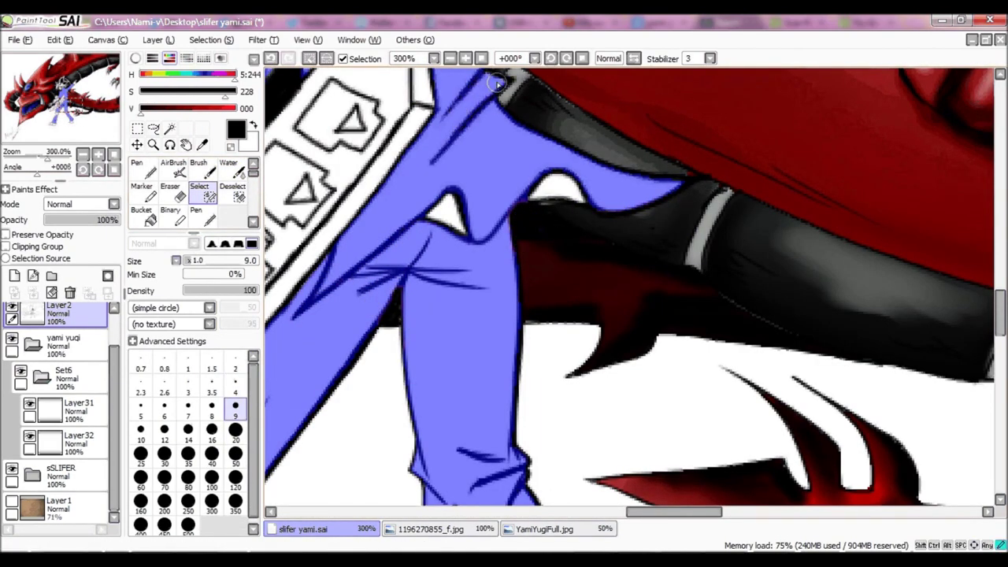
- Collapse the yami yugi folder and move it below the sSLIFER folder
click(63, 345)
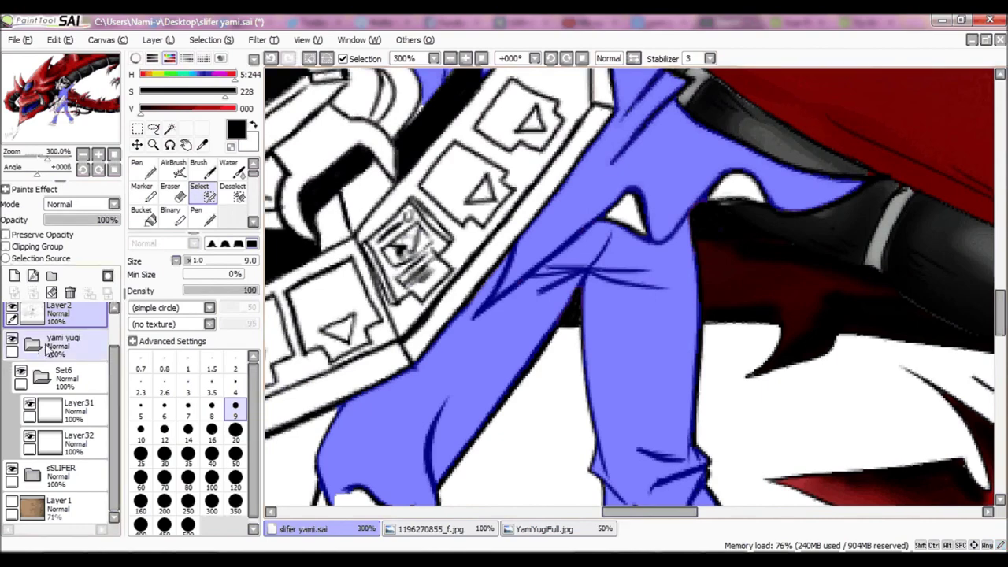
click(31, 344)
drag(63, 345, 63, 387)
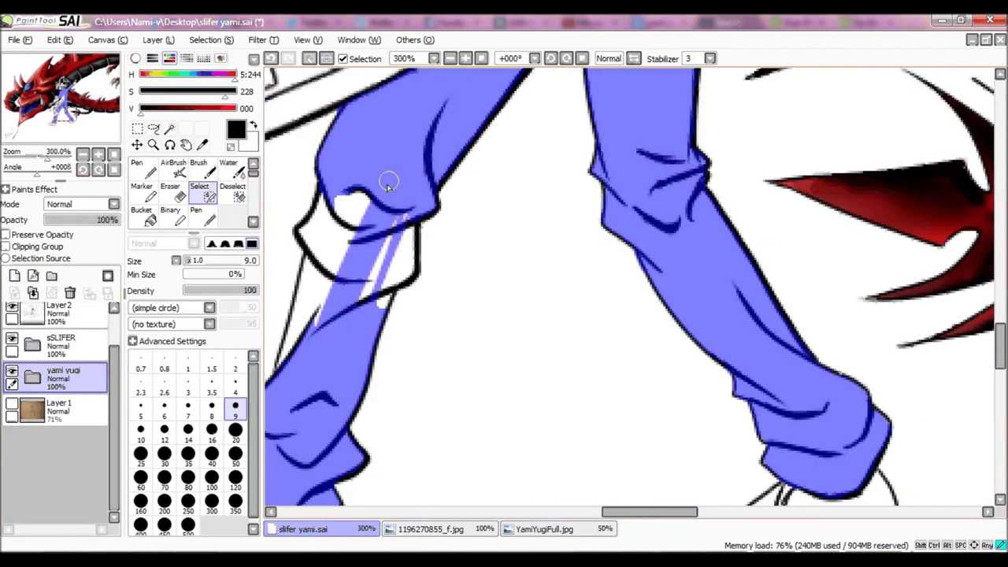
- Add the unselected knee and shin areas of the front trouser leg to the selection with the size 9 Select tool
drag(371, 204, 315, 315)
mouse_move(322, 224)
mouse_down()
mouse_move(386, 202)
mouse_move(385, 307)
mouse_up()
drag(410, 252, 299, 355)
drag(315, 275, 299, 346)
drag(676, 512, 651, 525)
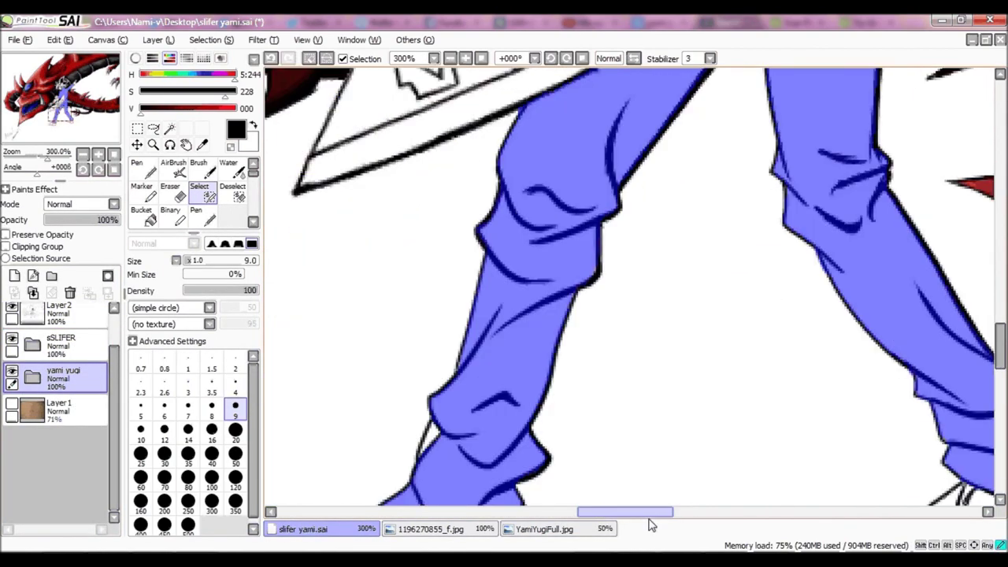
- Refine the selection around the jacket's torso, collar and raised sleeve with the size 4 Select and Deselect tools
scroll(662, 315, down, 5)
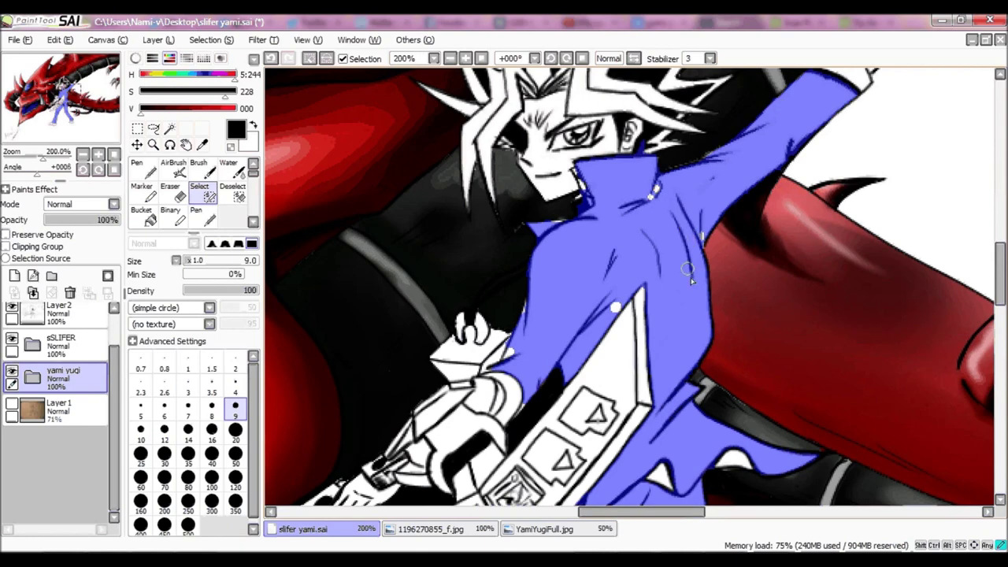
scroll(516, 400, up, 1)
scroll(601, 307, down, 3)
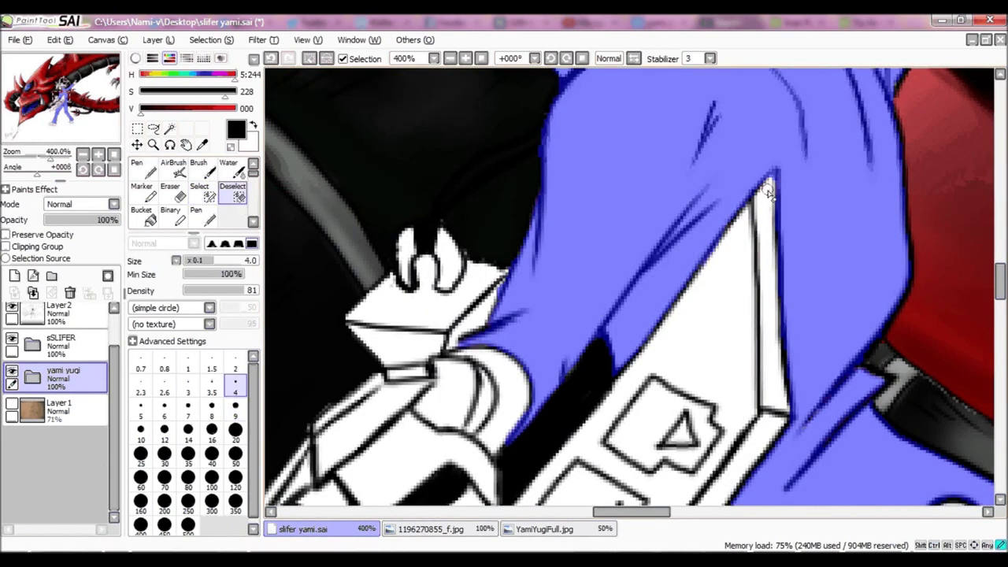
scroll(721, 303, up, 2)
click(235, 385)
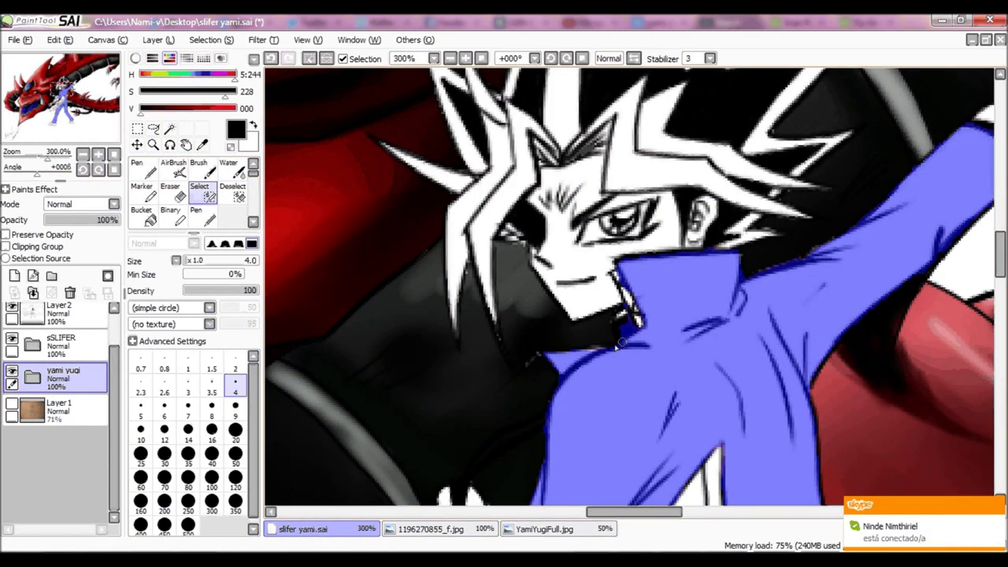
scroll(709, 108, right, 3)
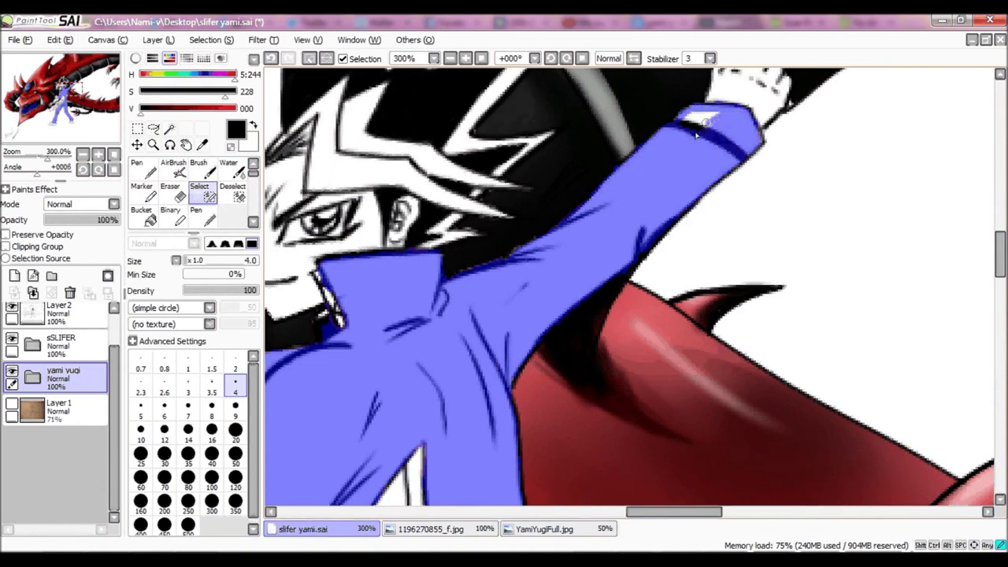
- Consult YamiYugiFull.jpg and fill the selected jacket and trousers with dark blue on Layer32 using the Bucket
scroll(696, 135, down, 5)
click(544, 529)
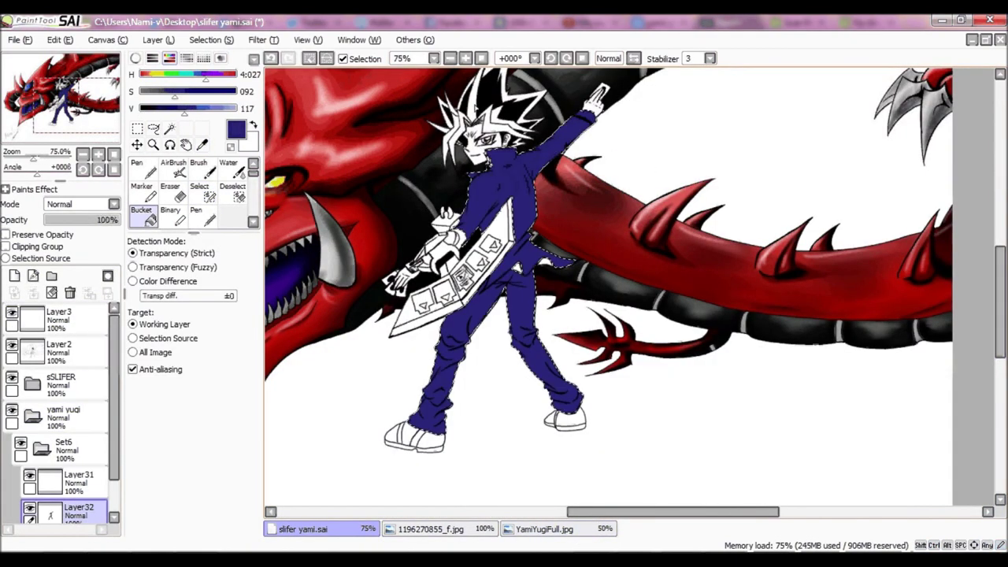
- Shade the duelist's jacket and trousers darker blue on a layer clipped to the base colour with the size 50 Water tool
click(229, 167)
click(7, 246)
click(235, 492)
click(234, 468)
mouse_move(583, 110)
mouse_down()
mouse_move(504, 268)
mouse_move(552, 394)
mouse_up()
drag(473, 417, 480, 205)
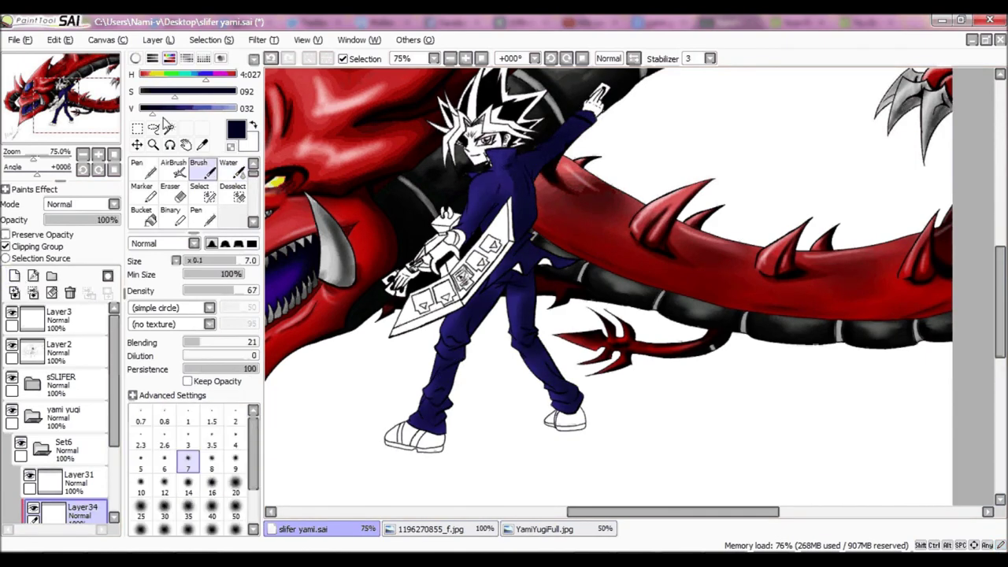
- Deepen the fold shadows on the jacket and trousers with near-black blue using the size 9 Brush
click(199, 167)
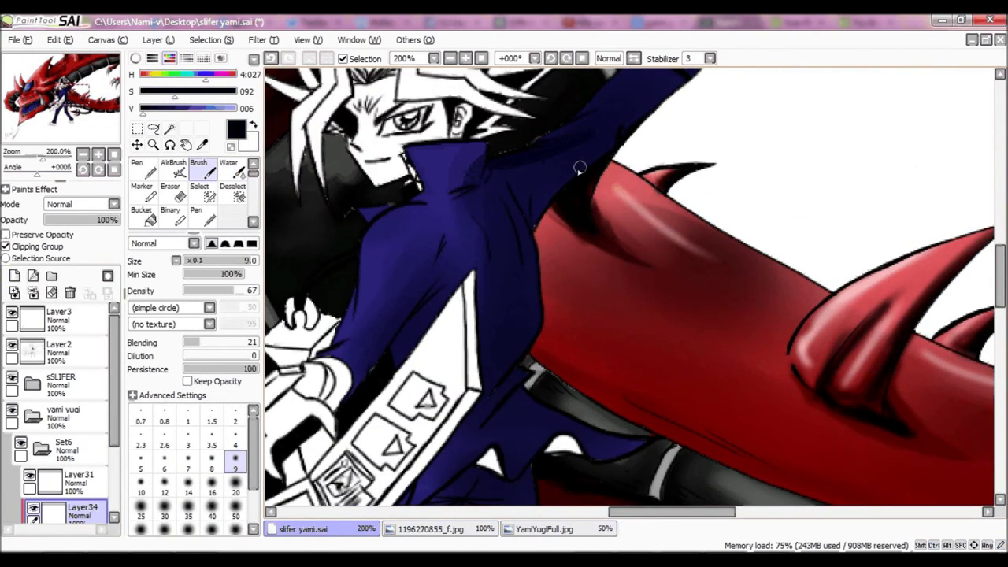
scroll(579, 167, up, 3)
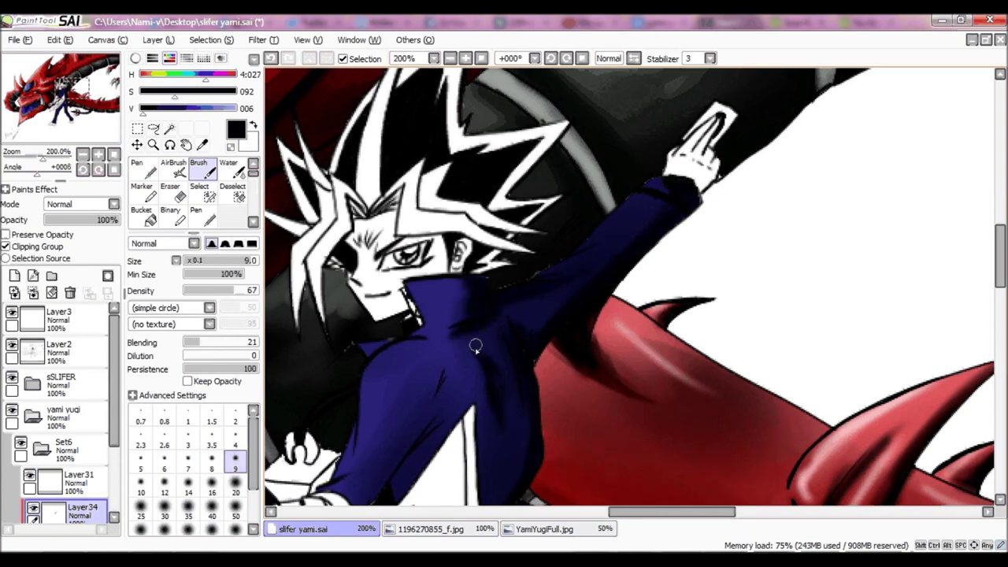
scroll(476, 345, down, 5)
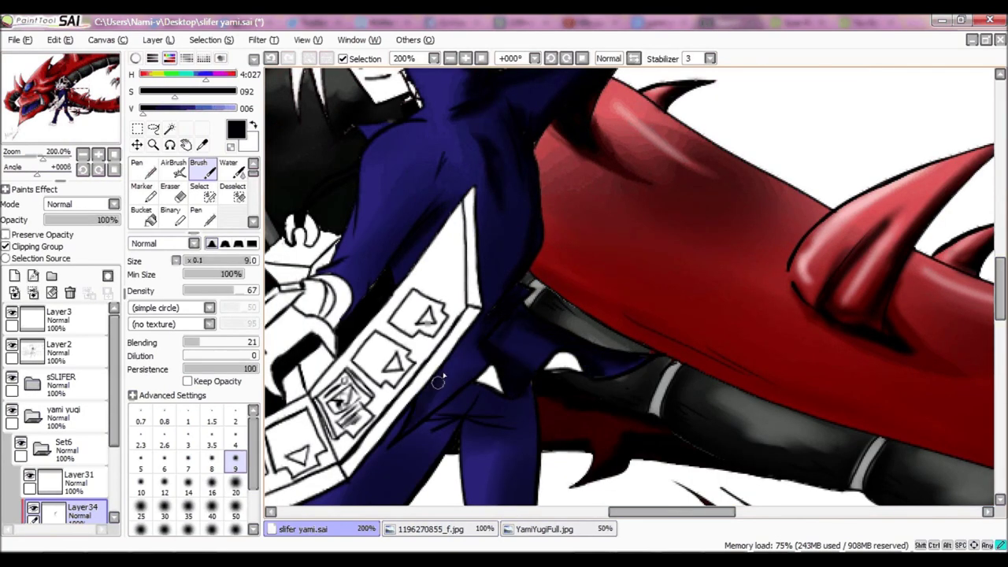
scroll(436, 386, down, 4)
scroll(552, 263, down, 3)
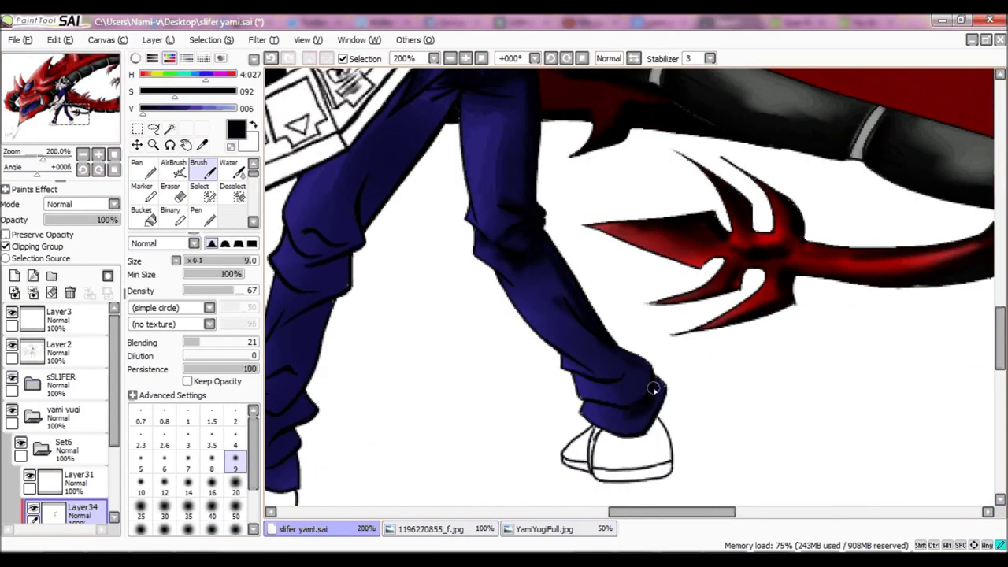
scroll(598, 352, left, 3)
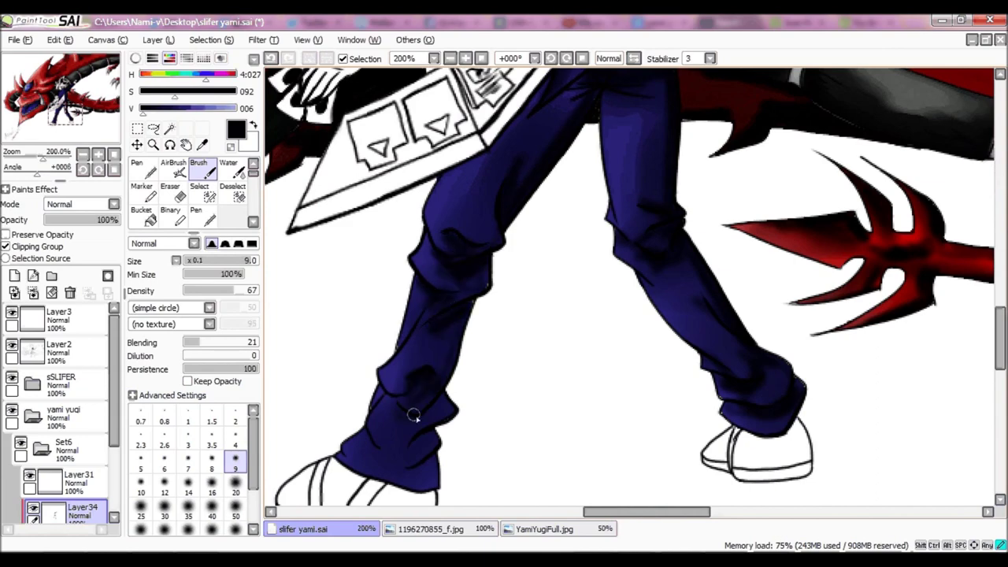
scroll(466, 315, down, 4)
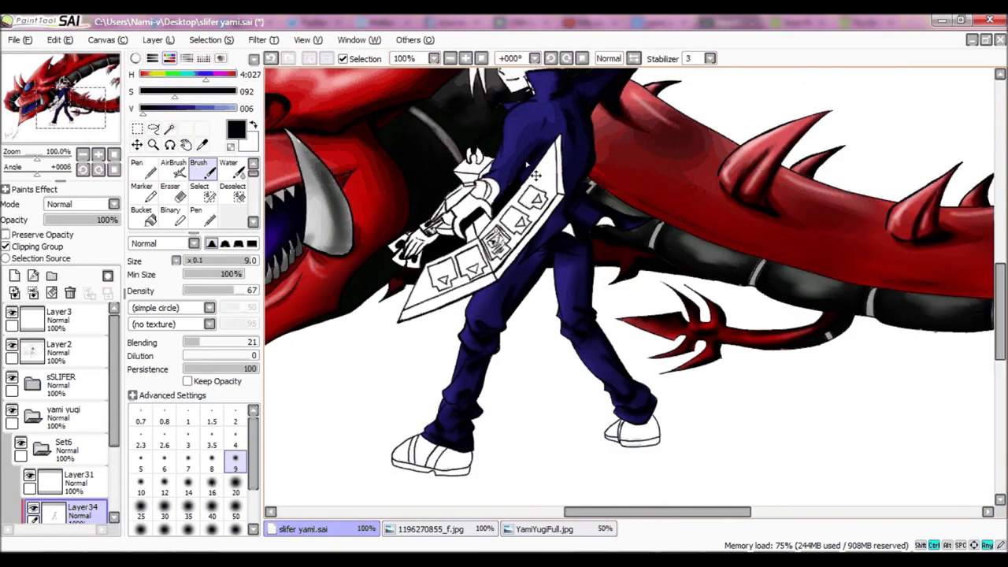
- Add a clipped layer below the black shadows and shade the trousers in dark blue with the size 9 Brush
scroll(446, 250, up, 4)
drag(1001, 293, 1001, 328)
key(ctrl+shift+n)
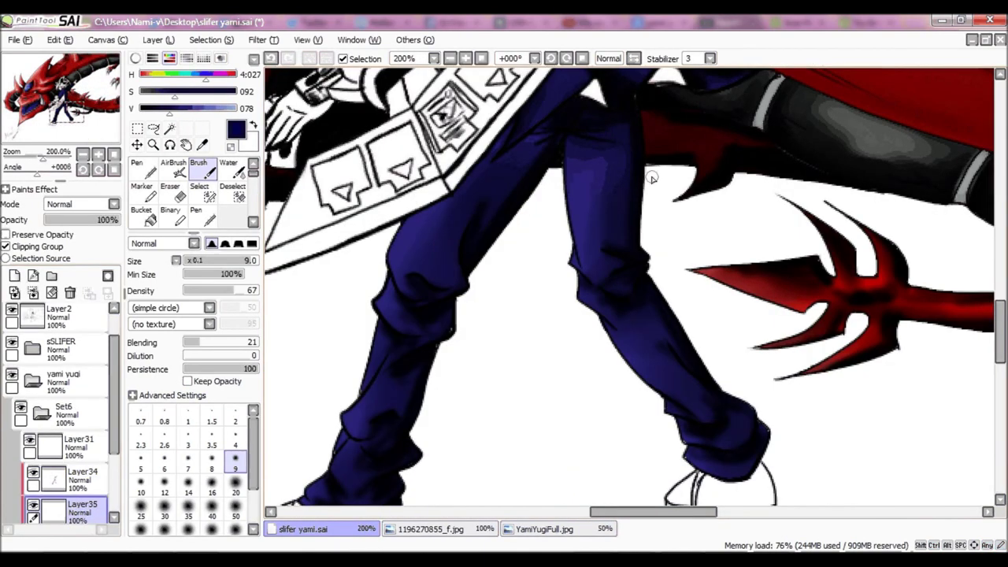
alt+click(619, 271)
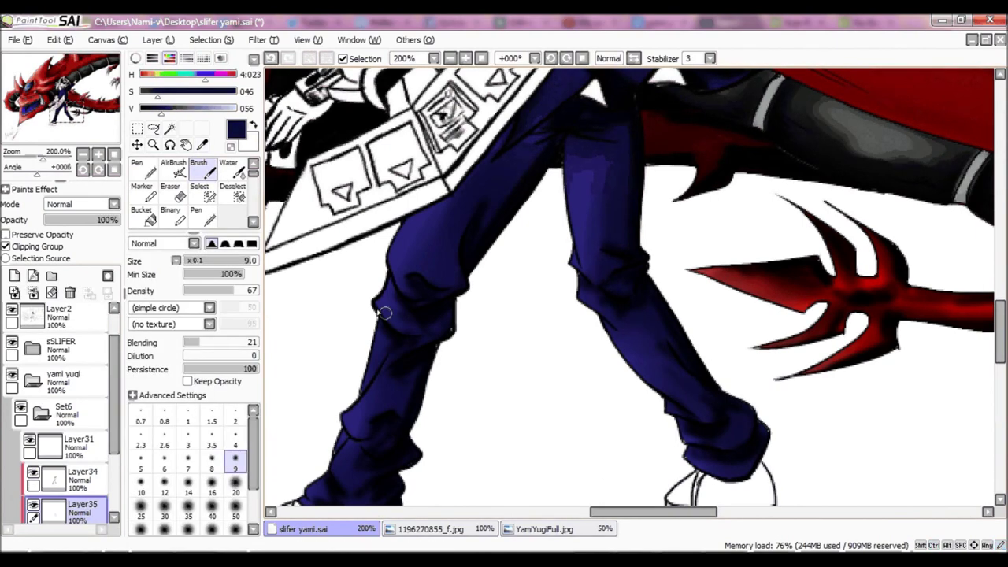
- Touch up the base blue along the trouser and jacket edges on Layer32 with the size 7 Pen
key(n)
scroll(578, 412, down, 2)
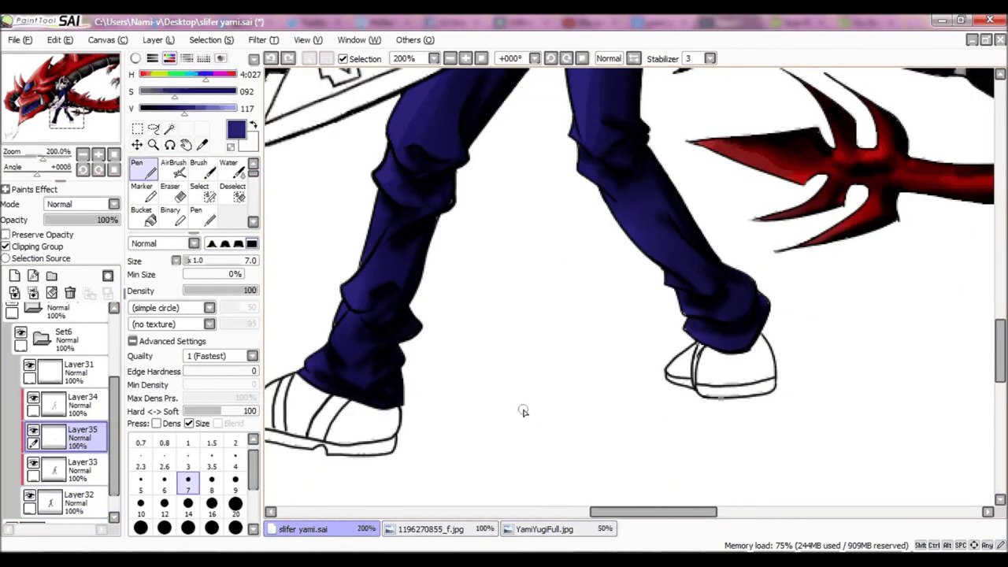
ctrl+shift+click(761, 298)
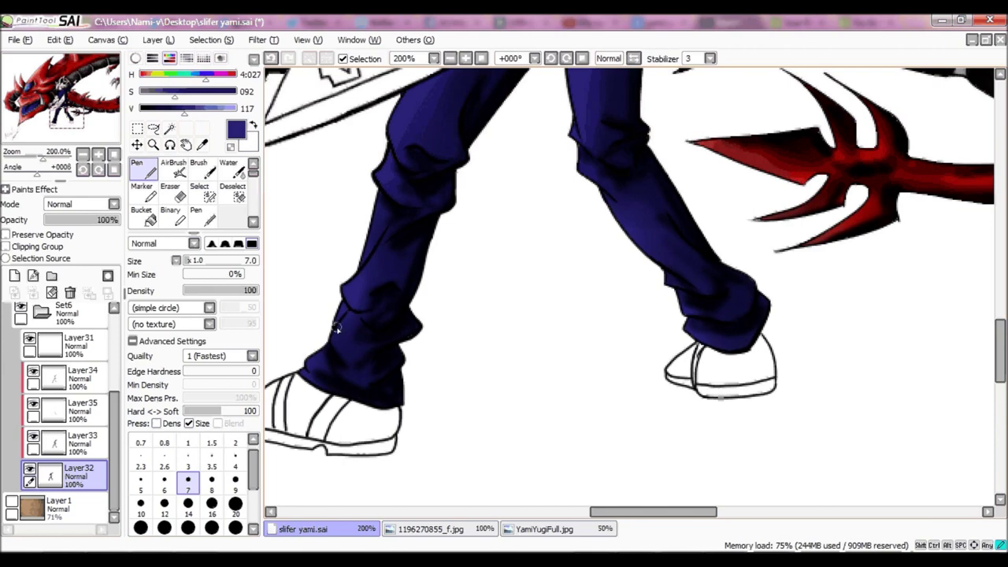
scroll(640, 367, up, 3)
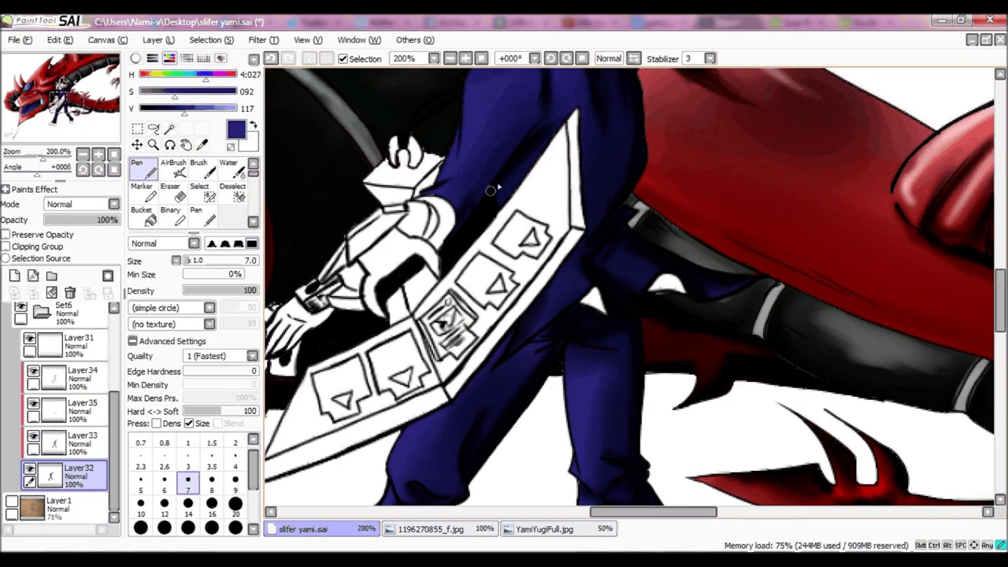
scroll(491, 190, up, 3)
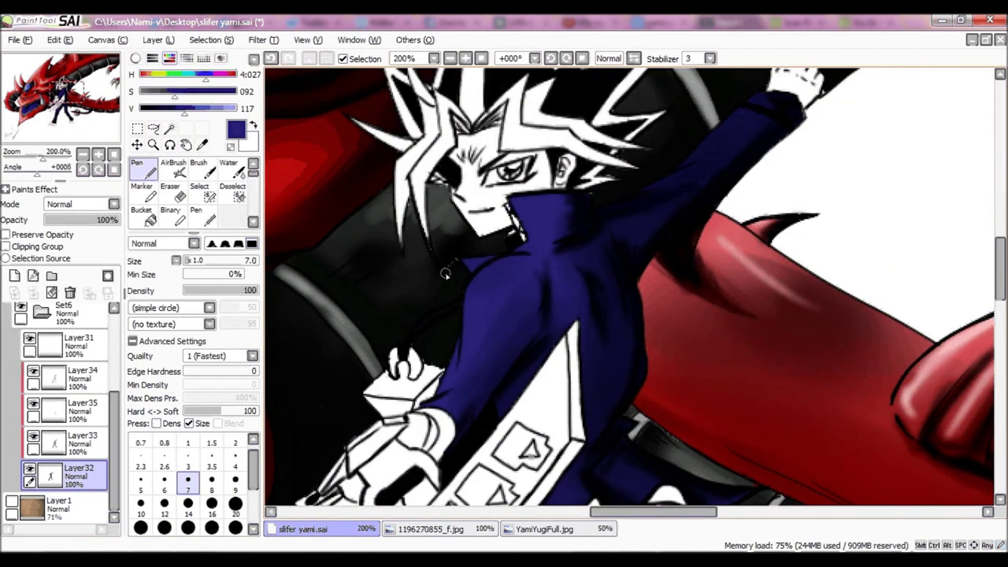
scroll(862, 176, down, 6)
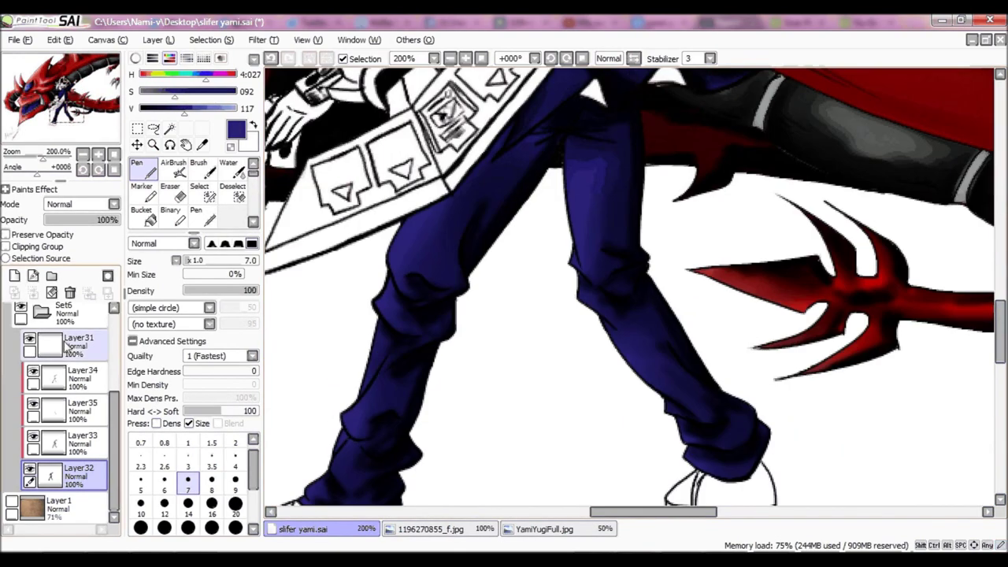
- Consult YamiYugiFull.jpg and paint lighter blue highlights on the trousers and jacket on clipped Layer31 with the size 4 Brush
click(543, 528)
drag(581, 167, 586, 220)
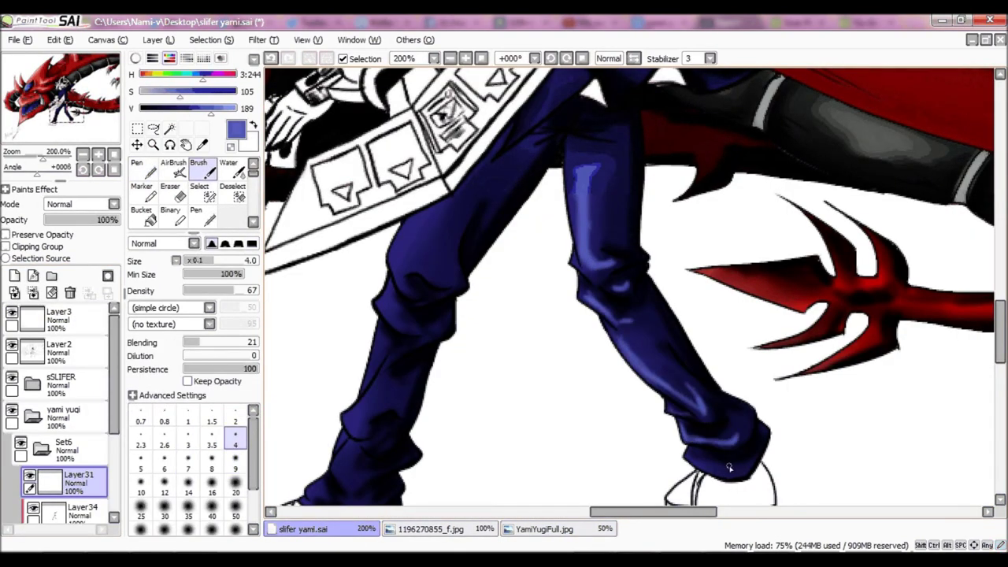
scroll(559, 236, left, 2)
key(ctrl+alt+g)
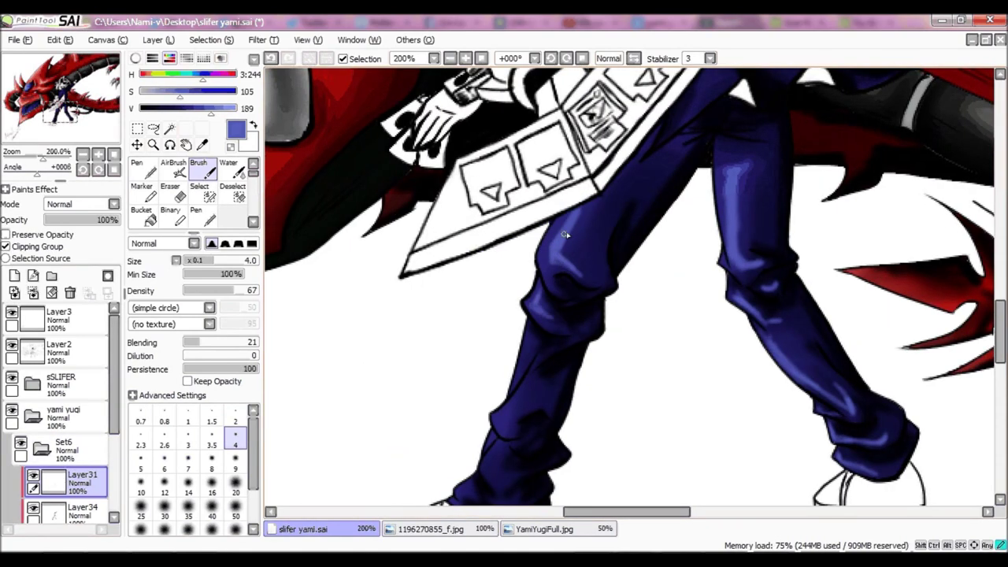
scroll(504, 355, down, 3)
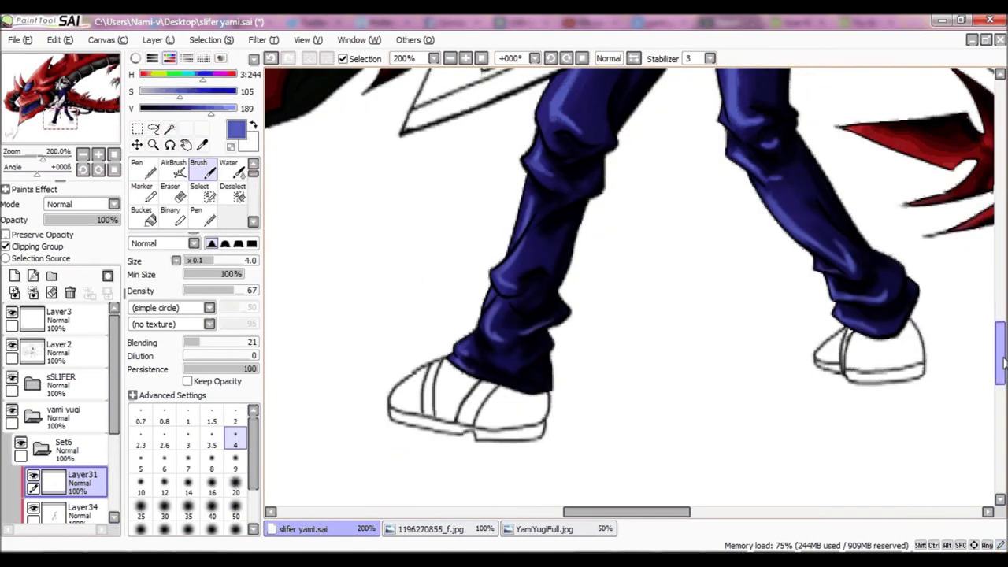
scroll(929, 353, up, 10)
drag(670, 161, 708, 156)
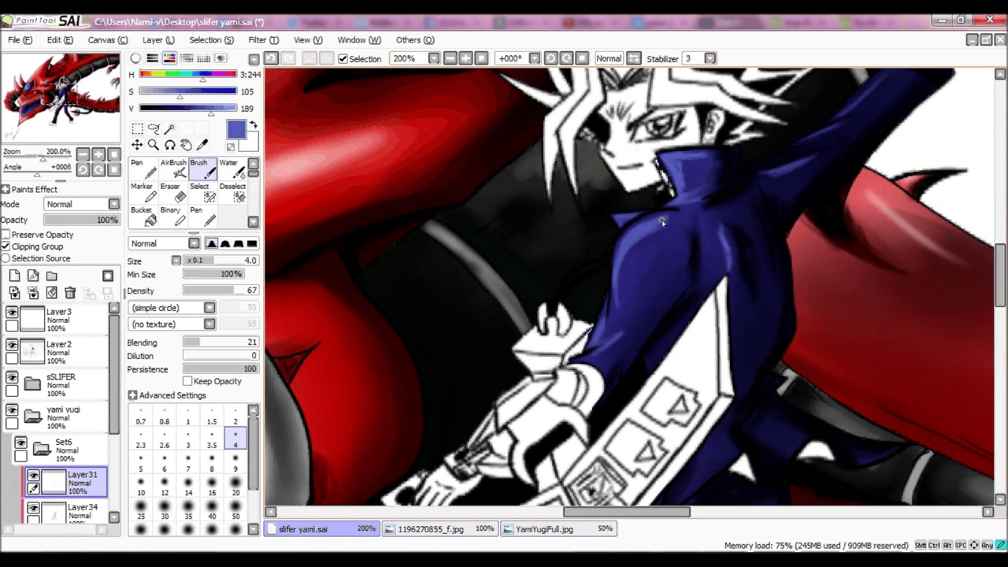
- Pick the light skin tone from the YamiYugiFull.jpg reference and return to slifer yami.sai
key(ctrl+minus)
key(ctrl+minus)
key(ctrl+minus)
key(ctrl+minus)
click(543, 528)
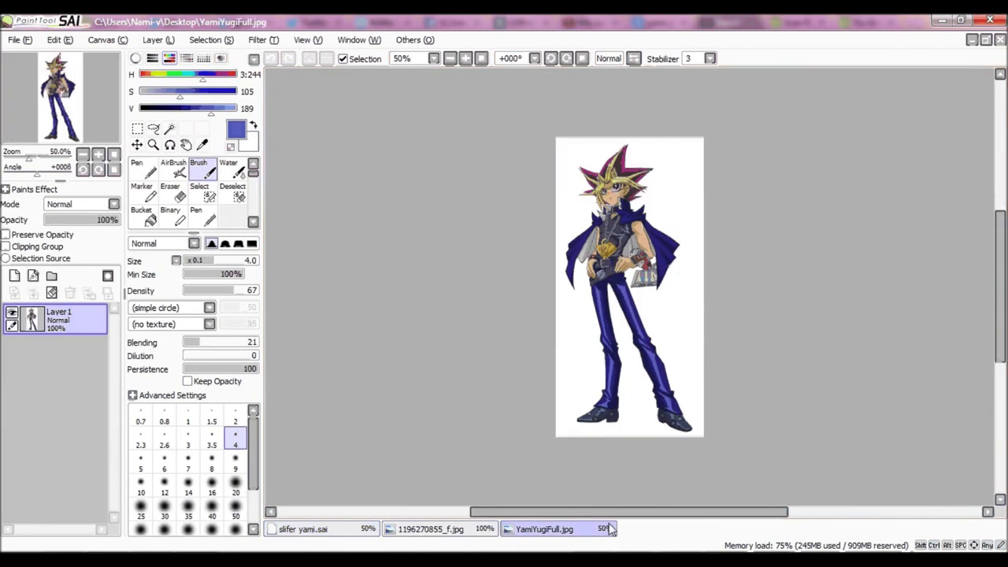
key(ctrl+plus)
key(ctrl+plus)
key(ctrl+plus)
click(304, 528)
- Rename the clothing folder Set6 as chaqueta and add a separate folder below it for the skin
scroll(48, 334, down, 3)
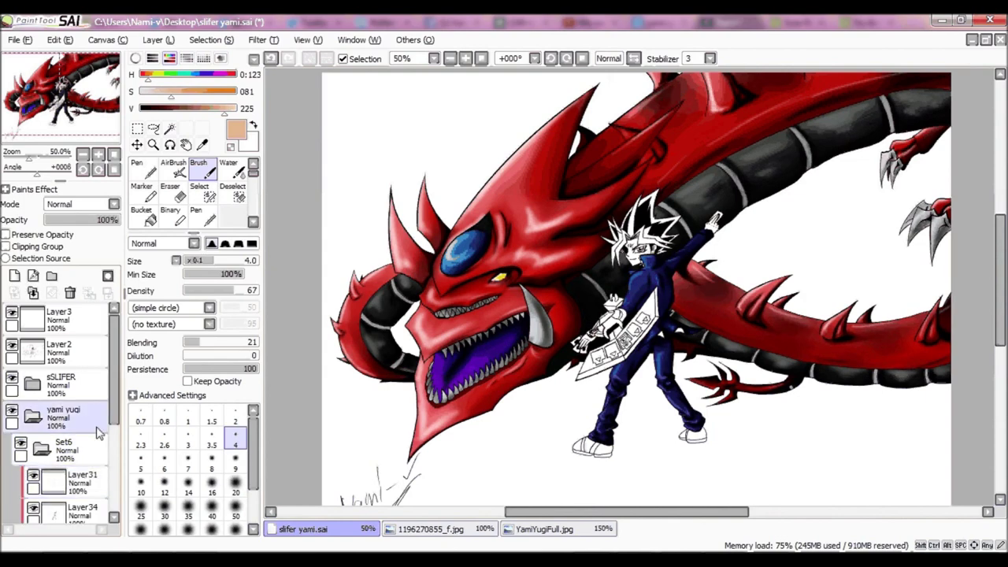
double_click(48, 334)
text(chaqueta)
key(Return)
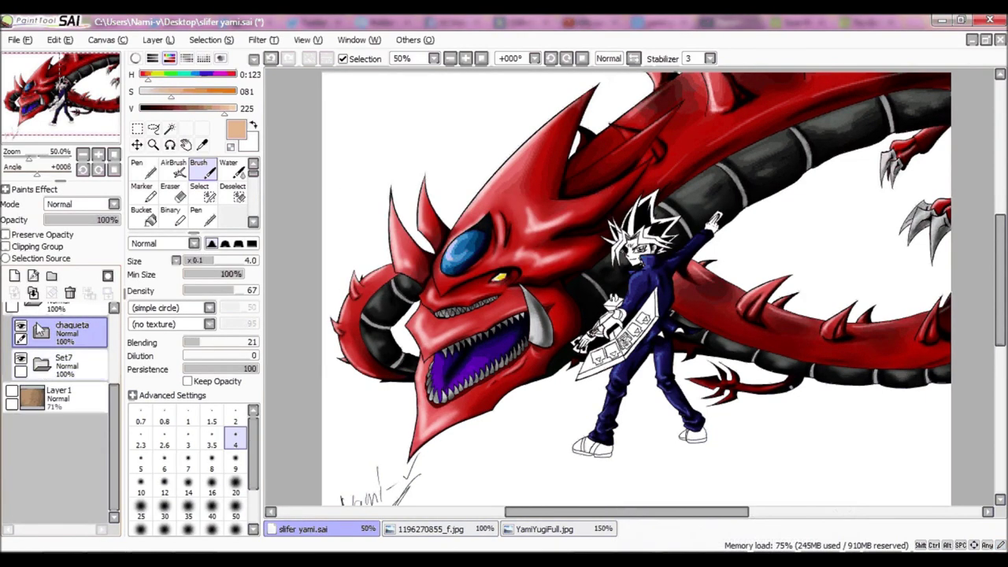
- Paint the duelist's face, ear and both hands in the light skin tone on a new layer with the size 7 Pen
click(15, 276)
scroll(47, 354, up, 3)
key(n)
scroll(645, 240, up, 5)
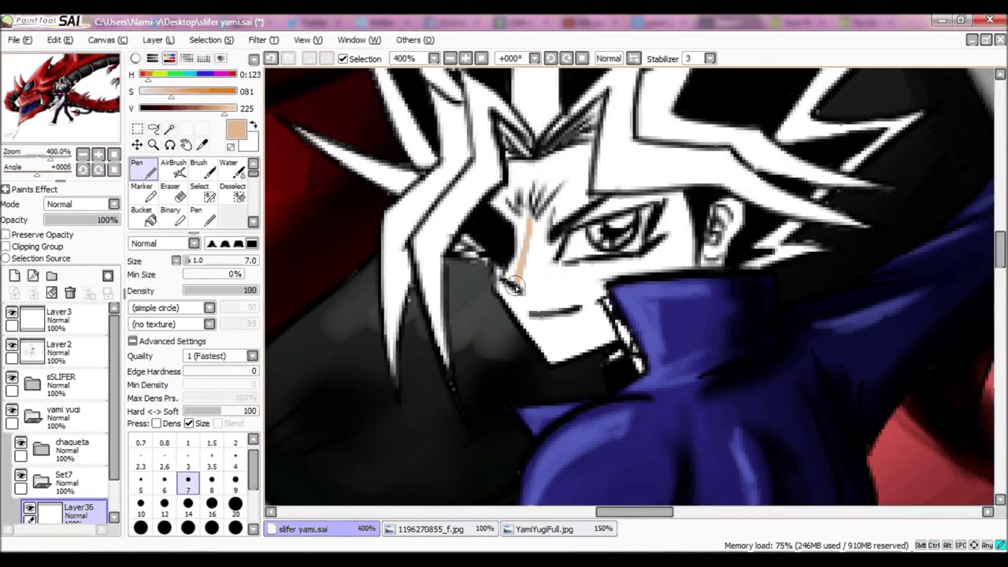
mouse_move(603, 320)
mouse_down()
mouse_move(552, 260)
mouse_move(563, 338)
mouse_move(681, 260)
mouse_move(672, 203)
mouse_move(552, 157)
mouse_move(512, 205)
mouse_up()
scroll(744, 323, up, 2)
mouse_move(803, 243)
mouse_down()
mouse_move(882, 181)
mouse_move(897, 290)
mouse_up()
scroll(624, 293, down, 2)
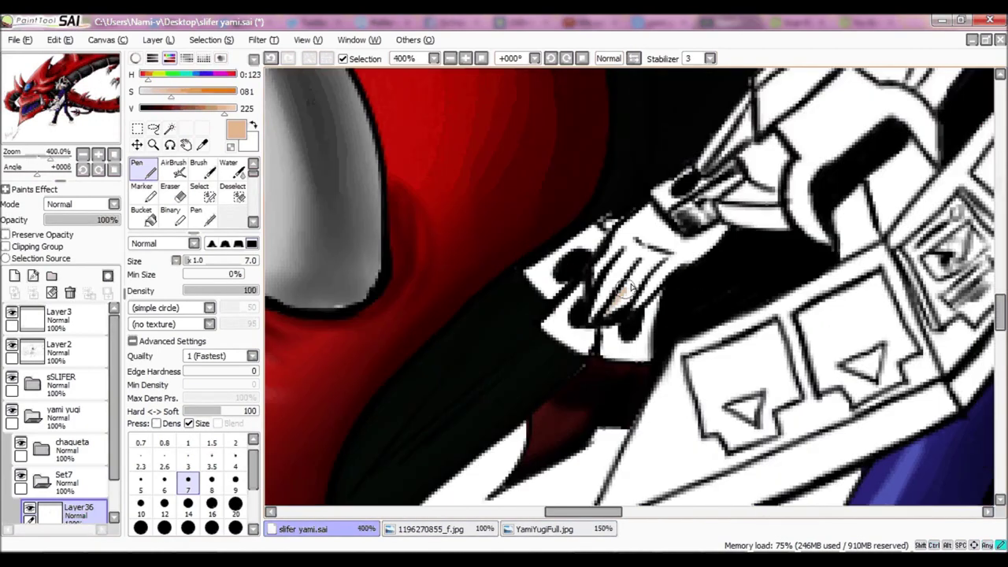
mouse_move(671, 236)
mouse_down()
mouse_move(598, 315)
mouse_move(645, 236)
mouse_up()
scroll(645, 237, down, 4)
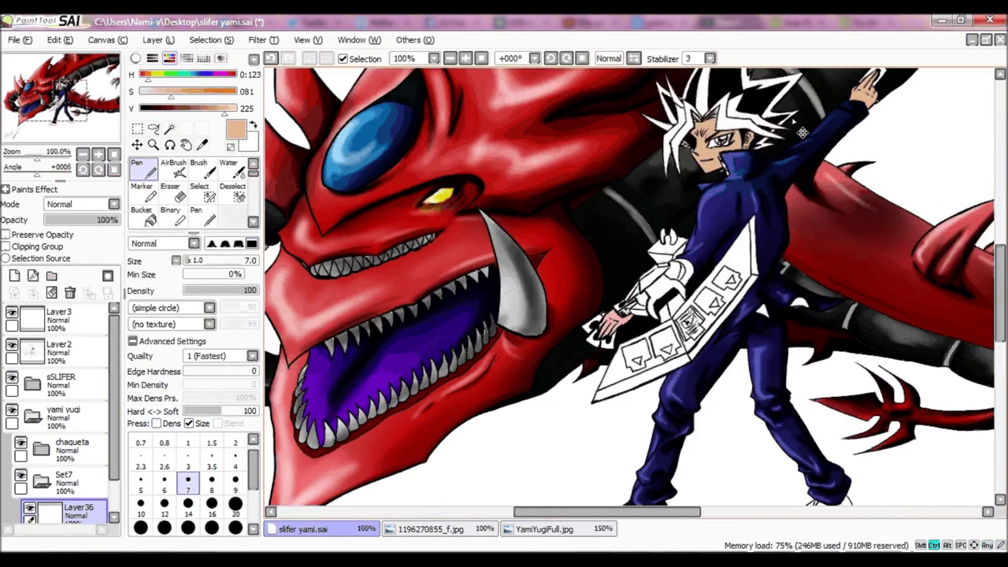
- Shade the face and hands in brown on a new layer clipped to the skin, using the size 9 Brush
click(14, 275)
click(199, 163)
click(6, 246)
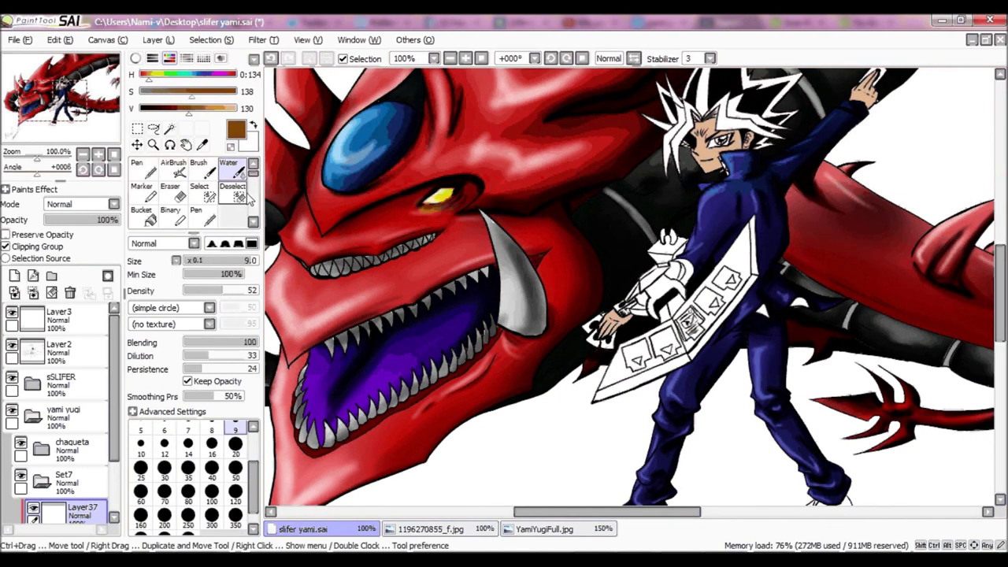
click(234, 465)
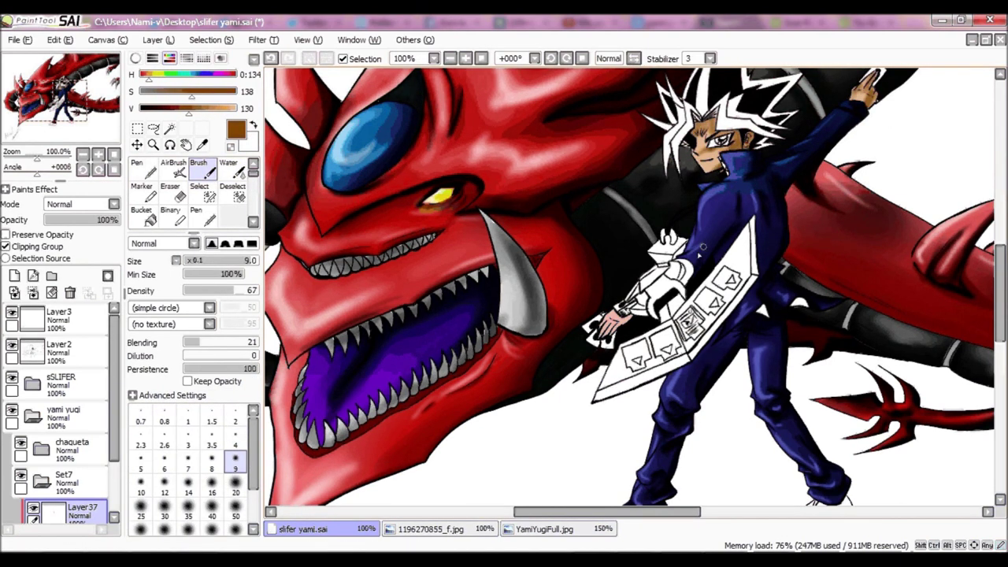
- Add dark brown skin shadows on another clipped layer with the size 4 Brush and blend them with the Water tool
alt+click(567, 130)
click(35, 249)
click(235, 445)
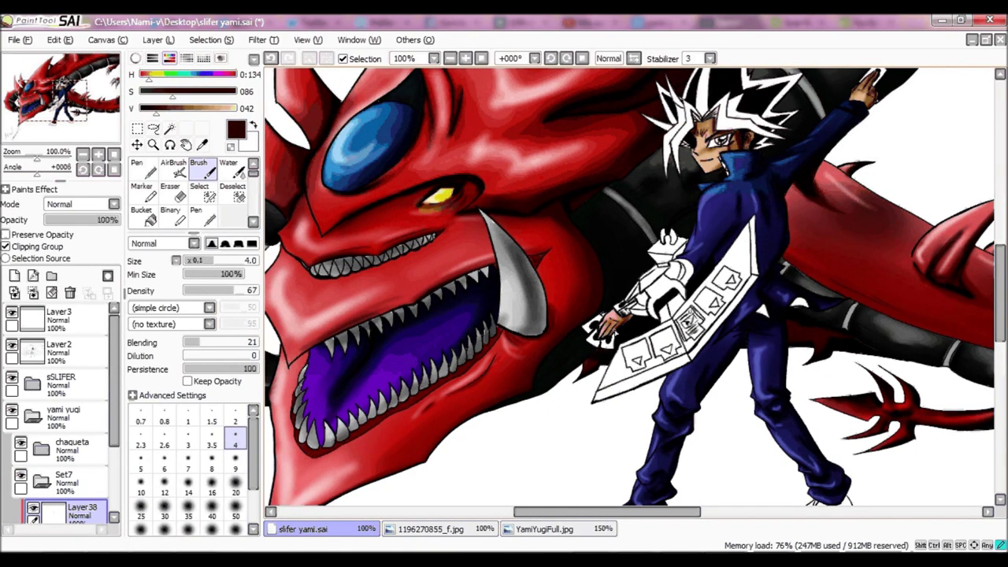
scroll(708, 250, up, 3)
key(w)
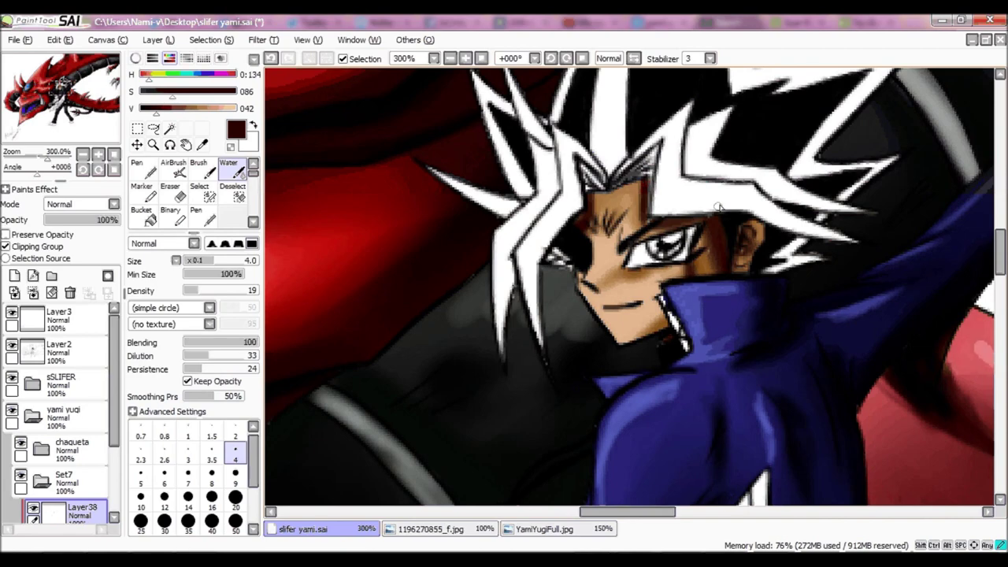
scroll(595, 203, down, 3)
scroll(890, 278, up, 4)
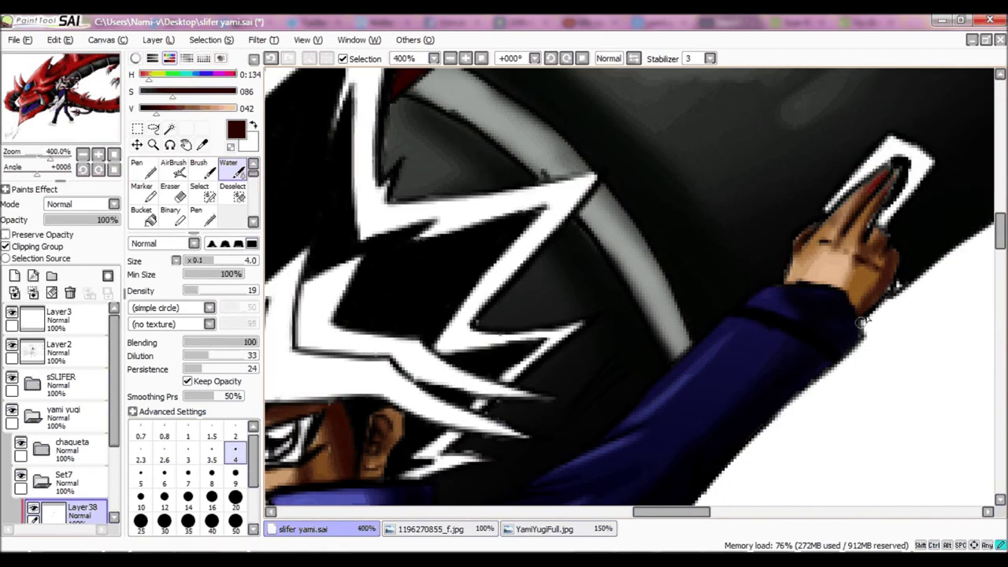
scroll(833, 310, down, 5)
scroll(630, 284, up, 2)
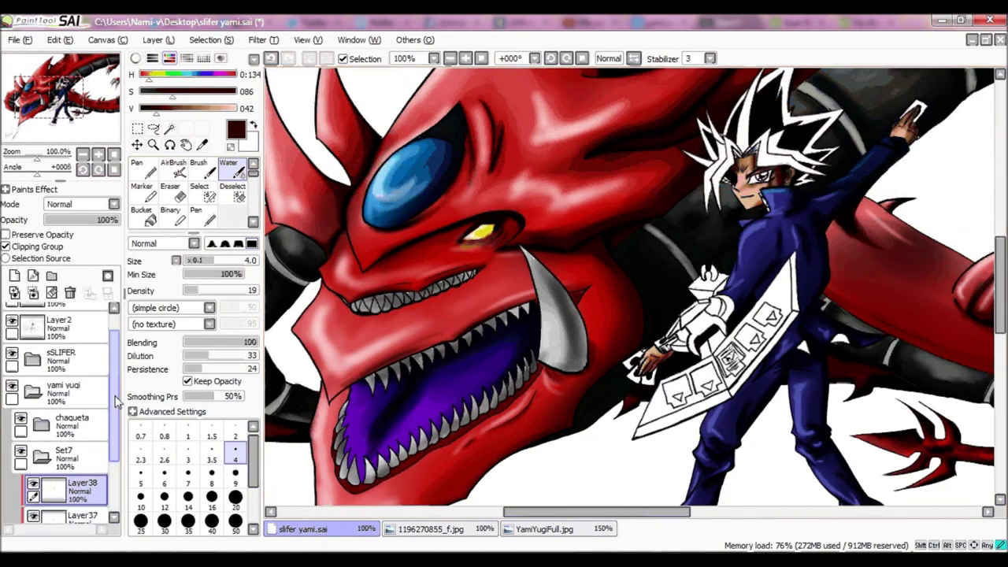
- Create a folder and layer for the hair and pick the blond yellow from YamiYugiFull.jpg
click(51, 275)
click(14, 275)
click(543, 529)
alt+click(596, 214)
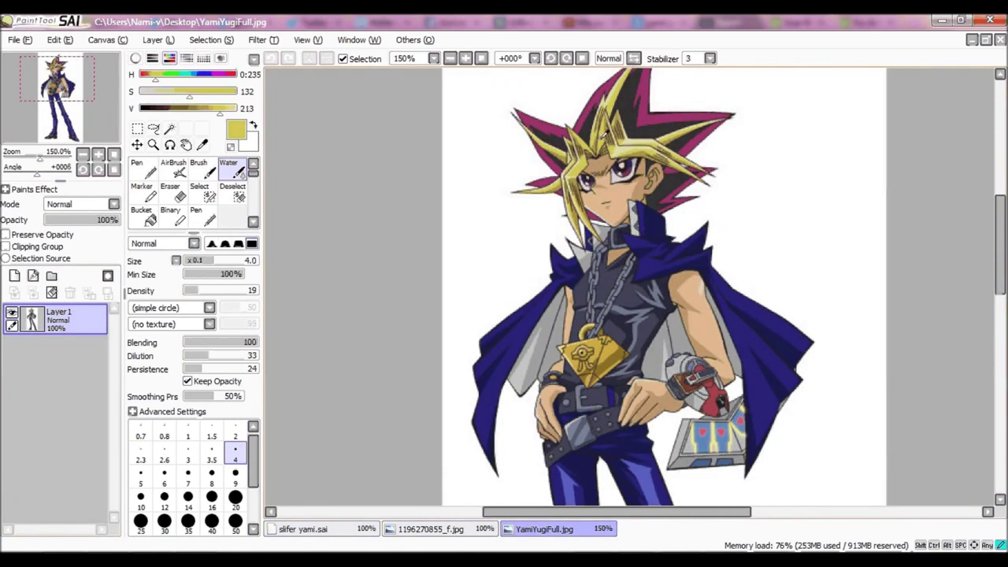
click(303, 528)
- Paint the duelist's front bangs in flat yellow above the forehead on the hair layer
scroll(599, 181, up, 5)
drag(563, 75, 481, 185)
mouse_move(543, 111)
mouse_down()
mouse_move(526, 228)
mouse_move(677, 236)
mouse_up()
mouse_move(552, 189)
mouse_down()
mouse_move(555, 83)
mouse_move(721, 220)
mouse_up()
mouse_move(469, 130)
mouse_down()
mouse_move(402, 138)
mouse_move(291, 323)
mouse_up()
- Collapse the skin folder and move the hair folder beneath it in the layer stack
alt+click(378, 259)
scroll(101, 412, down, 2)
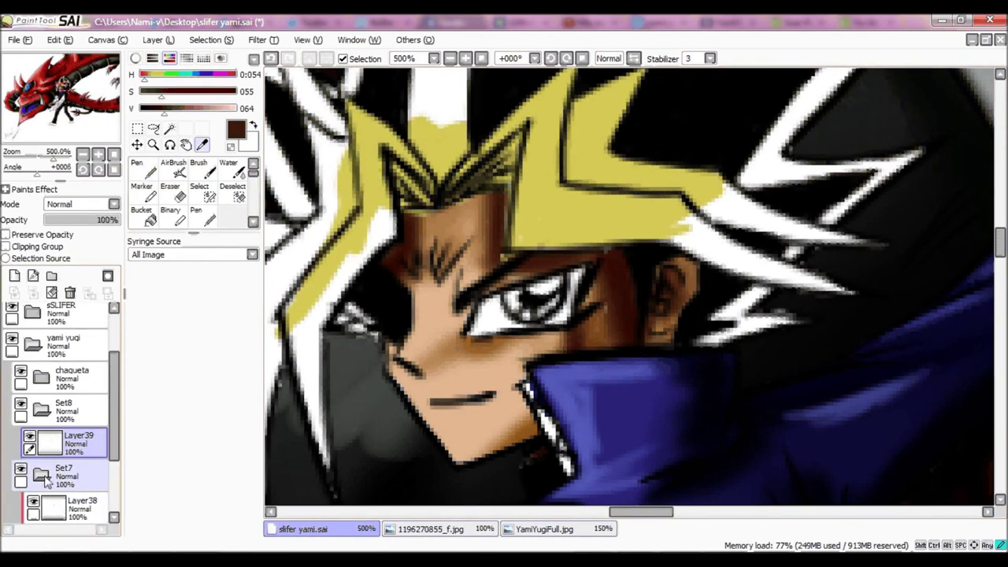
click(101, 411)
click(79, 504)
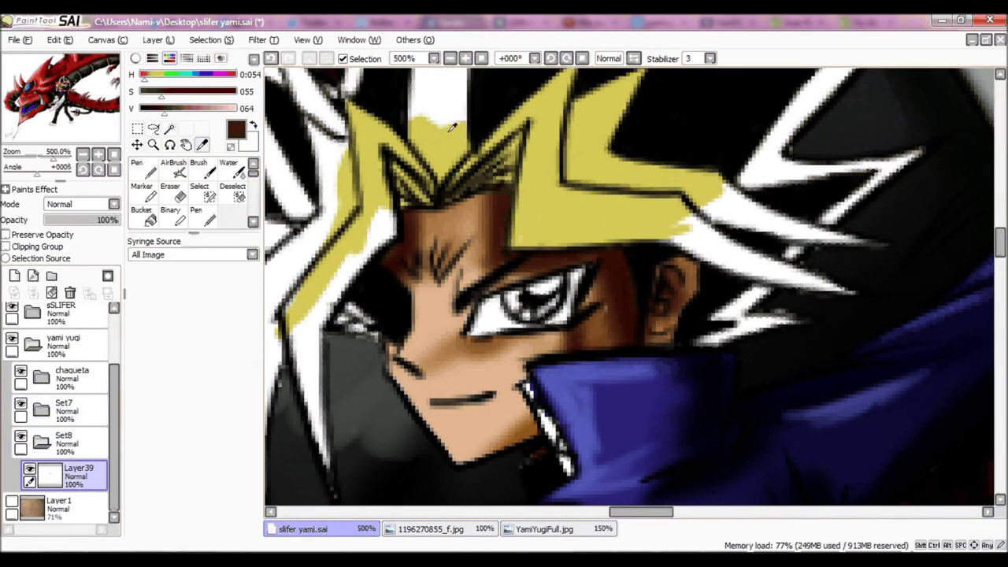
- Fill the long side bangs, the thin outer spike and the bang tips near the ear with the hair yellow using the size 7 Pen
alt+click(331, 260)
mouse_move(299, 260)
mouse_down()
mouse_move(323, 441)
mouse_move(312, 323)
mouse_up()
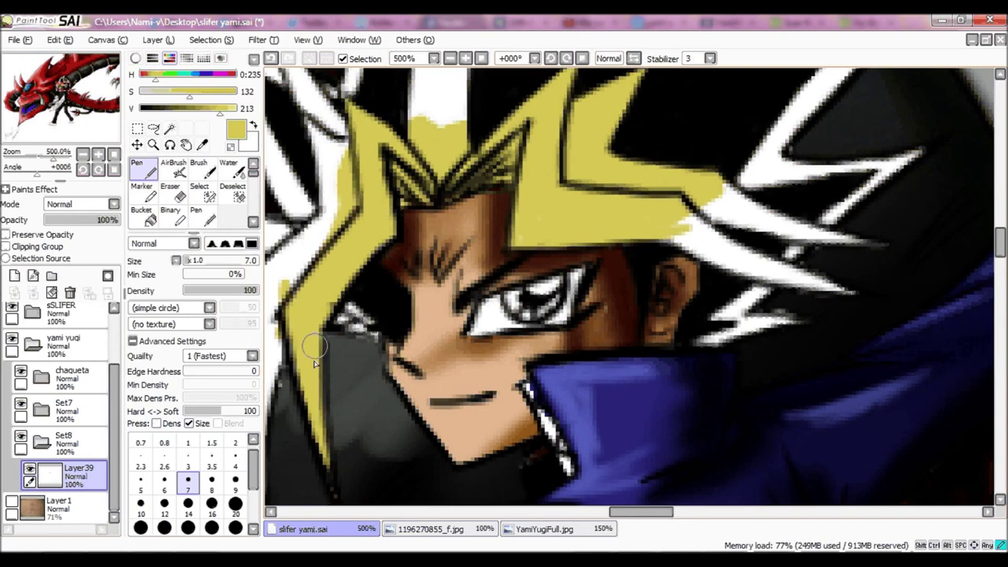
drag(313, 363, 565, 370)
mouse_move(589, 306)
mouse_down()
mouse_move(571, 277)
mouse_move(632, 173)
mouse_move(630, 107)
mouse_up()
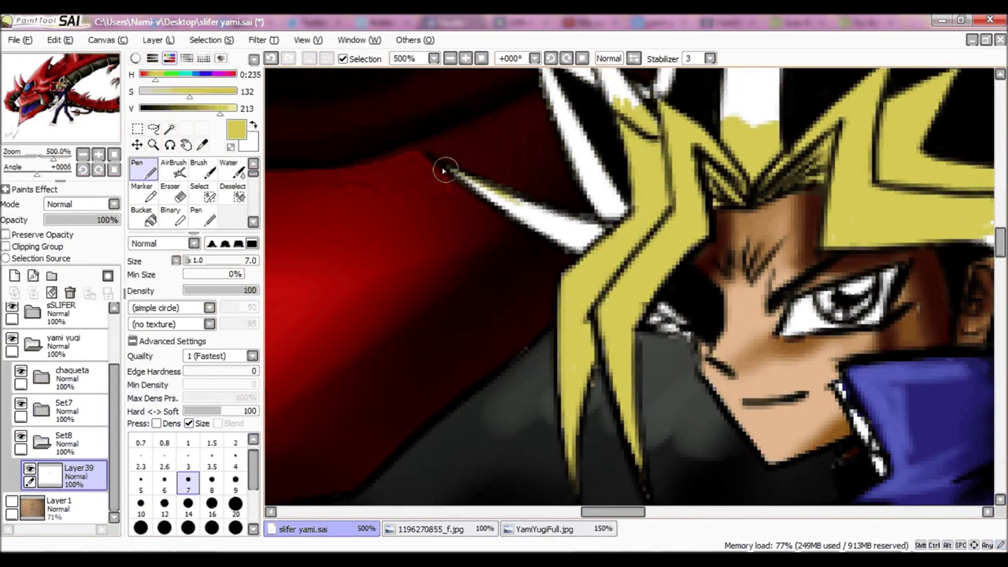
drag(445, 170, 489, 189)
drag(616, 364, 203, 354)
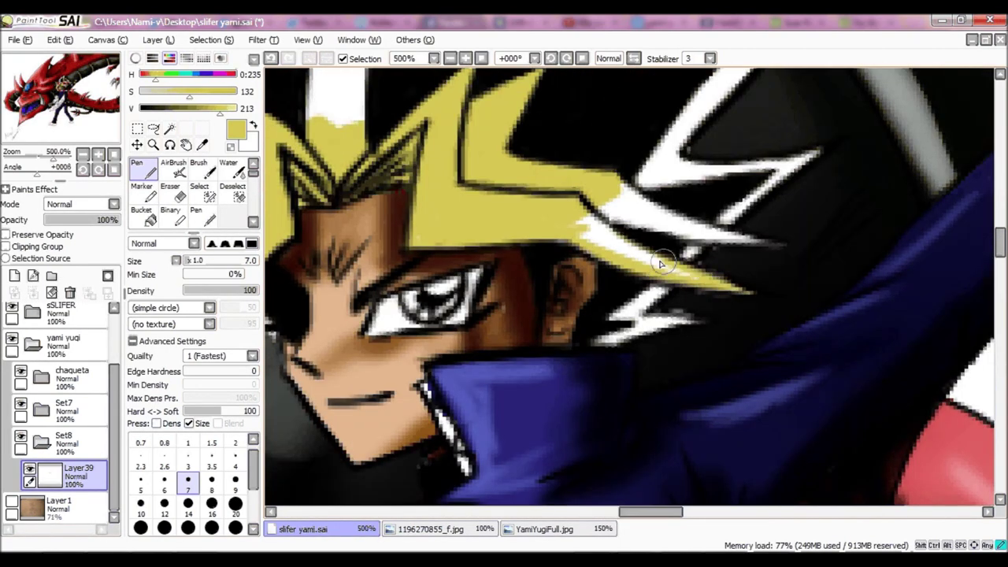
mouse_move(600, 225)
mouse_down()
mouse_move(760, 189)
mouse_move(709, 181)
mouse_up()
- Paint the tall central spike above the duelist's forehead in flat yellow up to its tip
scroll(832, 299, up, 5)
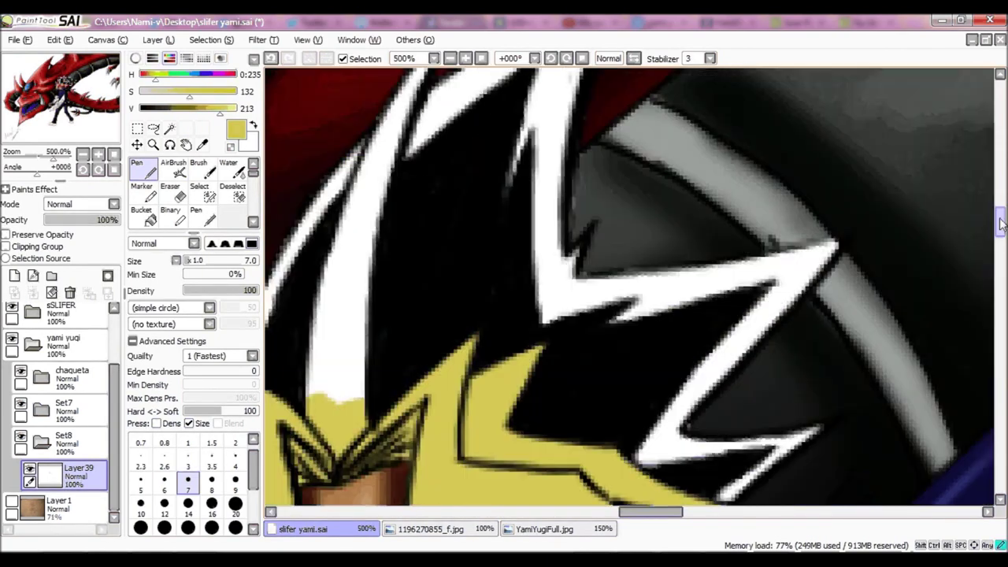
drag(378, 198, 342, 282)
drag(327, 373, 437, 106)
drag(378, 170, 323, 481)
drag(358, 312, 334, 472)
scroll(534, 228, down, 2)
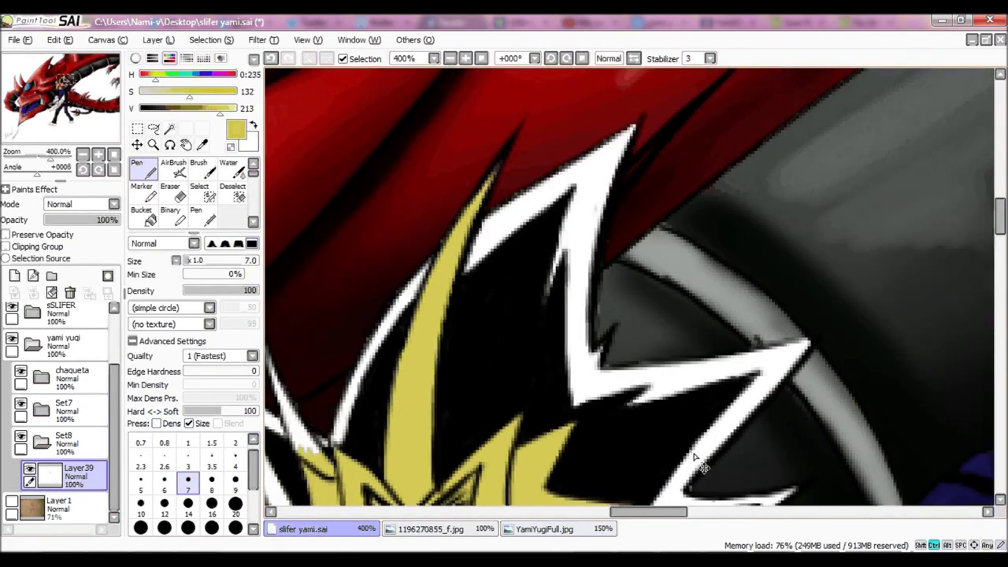
- Check the hair in YamiYugiFull.jpg and shade the yellow strands with dark gold on a new clipped layer using the size 9 Brush
click(544, 529)
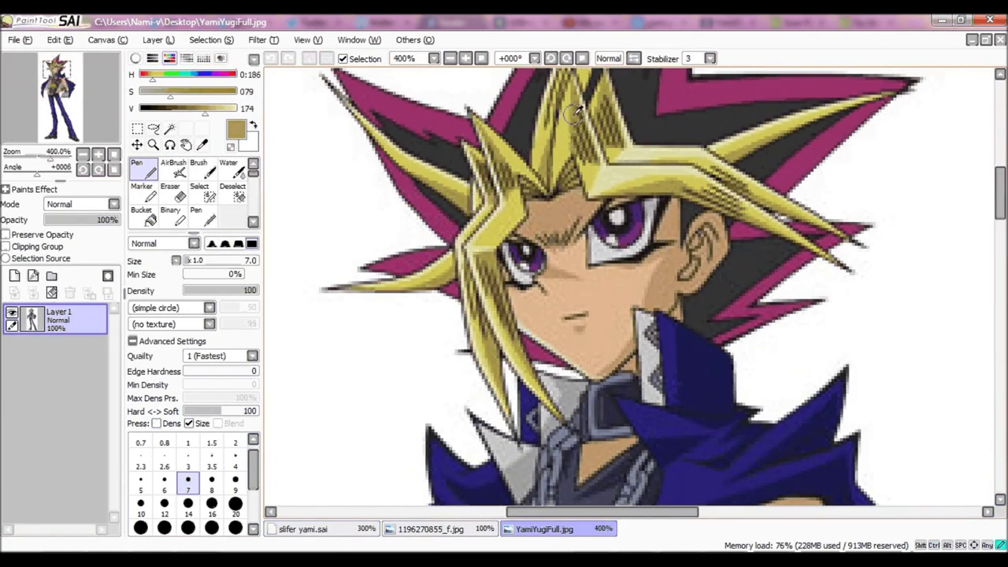
click(302, 528)
click(199, 168)
click(34, 247)
alt+click(586, 287)
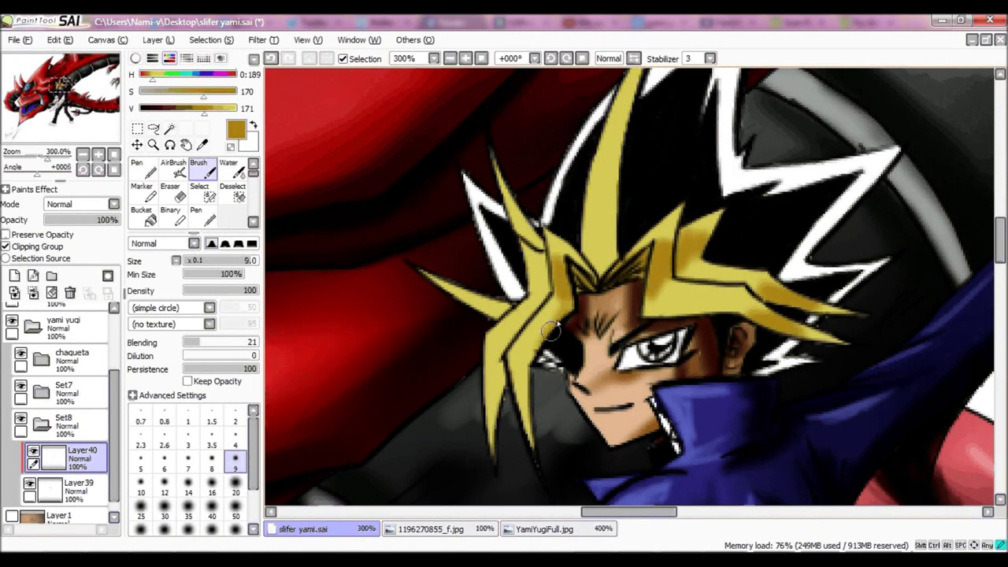
drag(550, 331, 492, 425)
drag(622, 126, 504, 312)
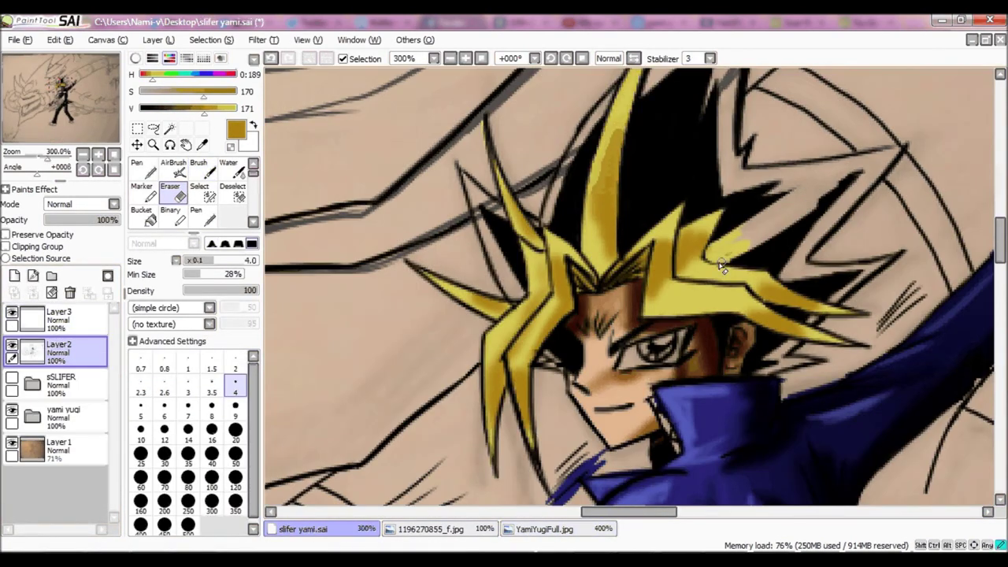
- Ink an extra hair spike above the ear-side bangs in black on Layer2 and fill it with the hair yellow on Layer39
key(n)
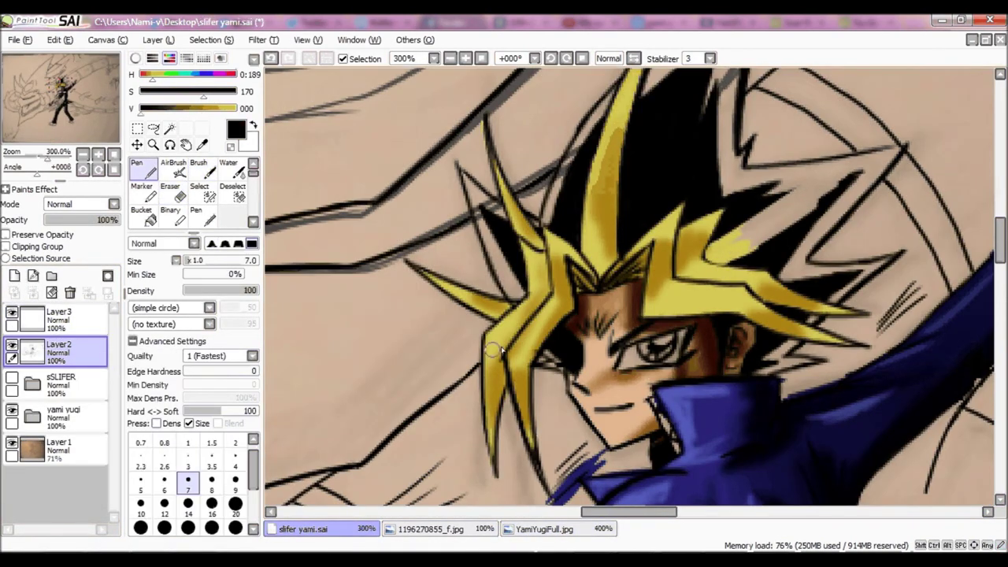
scroll(842, 229, up, 2)
drag(866, 137, 808, 174)
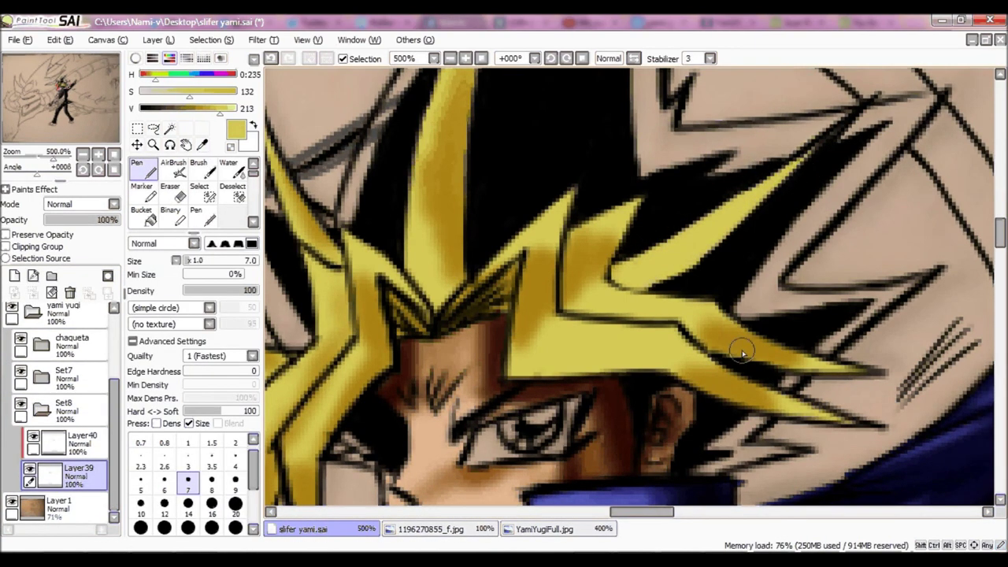
key(b)
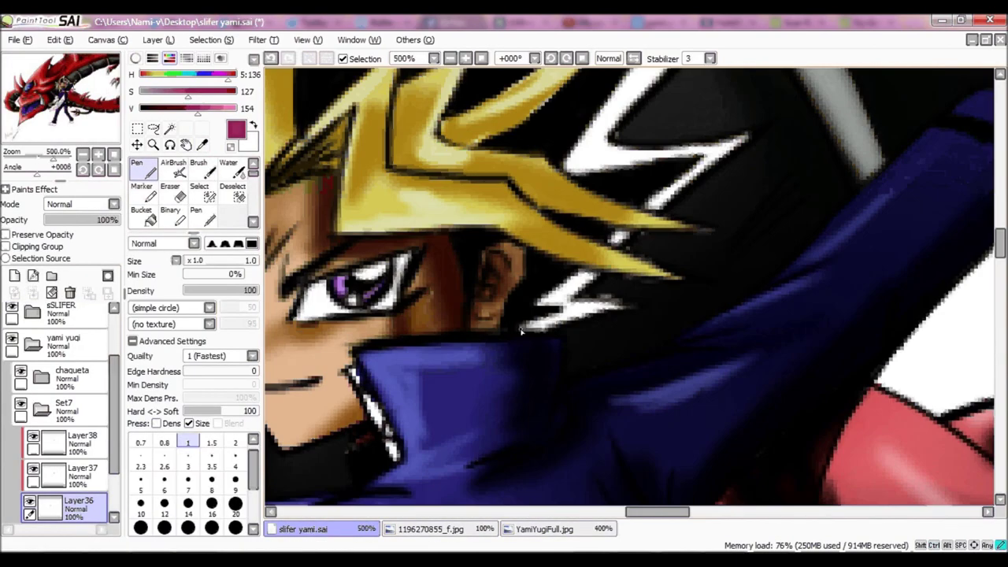
- Paint the white outer edges of the duelist's black hair magenta on Layer36 with the size 9 Pen
click(617, 236)
click(235, 479)
drag(748, 134, 654, 204)
scroll(630, 236, up, 3)
drag(756, 157, 583, 347)
drag(552, 220, 707, 210)
click(453, 512)
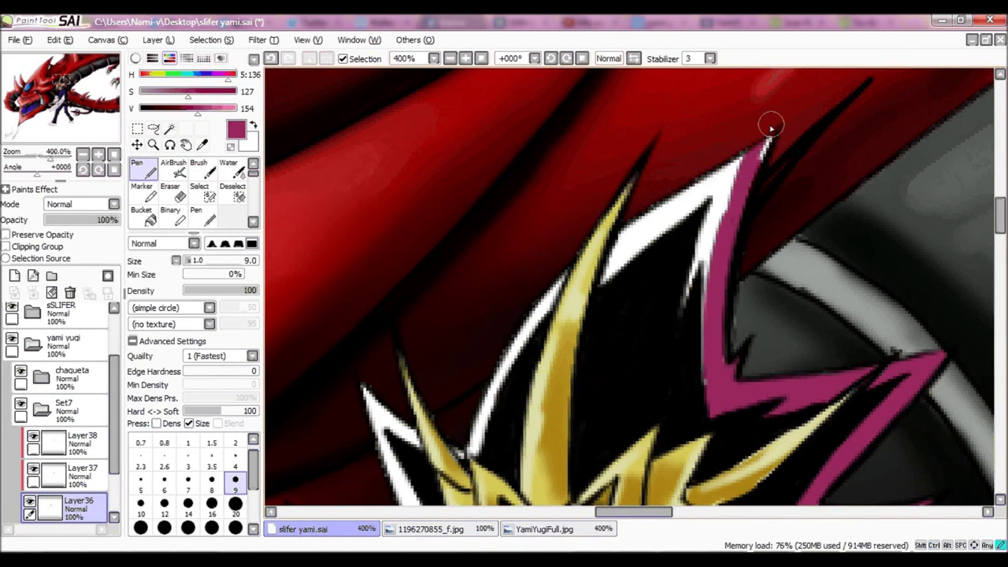
mouse_move(769, 124)
mouse_down()
mouse_move(718, 189)
mouse_move(523, 309)
mouse_move(514, 480)
mouse_move(476, 451)
mouse_up()
- Make Layer38 the working layer and choose a brighter magenta for the hair edges
scroll(444, 209, down, 5)
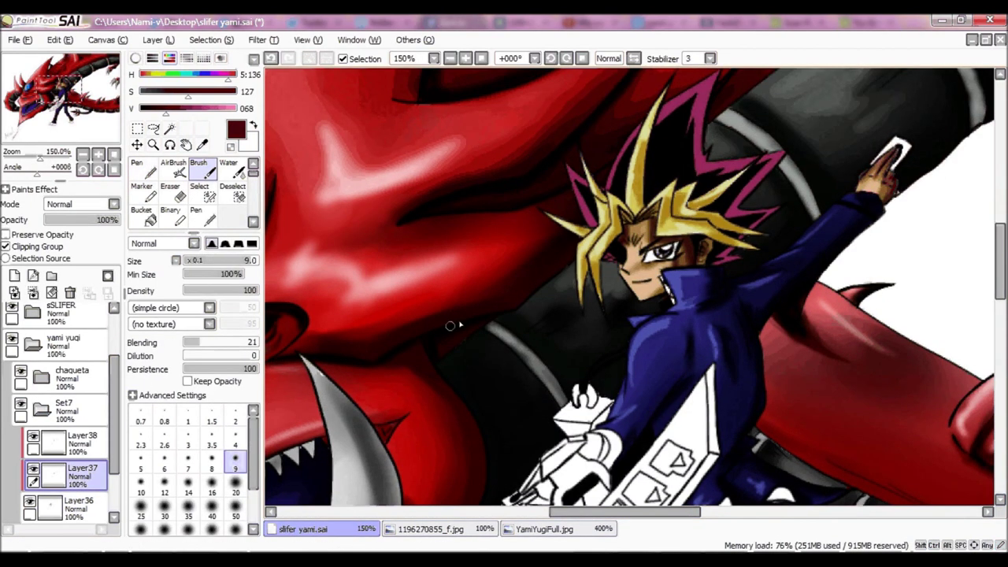
click(79, 441)
click(193, 108)
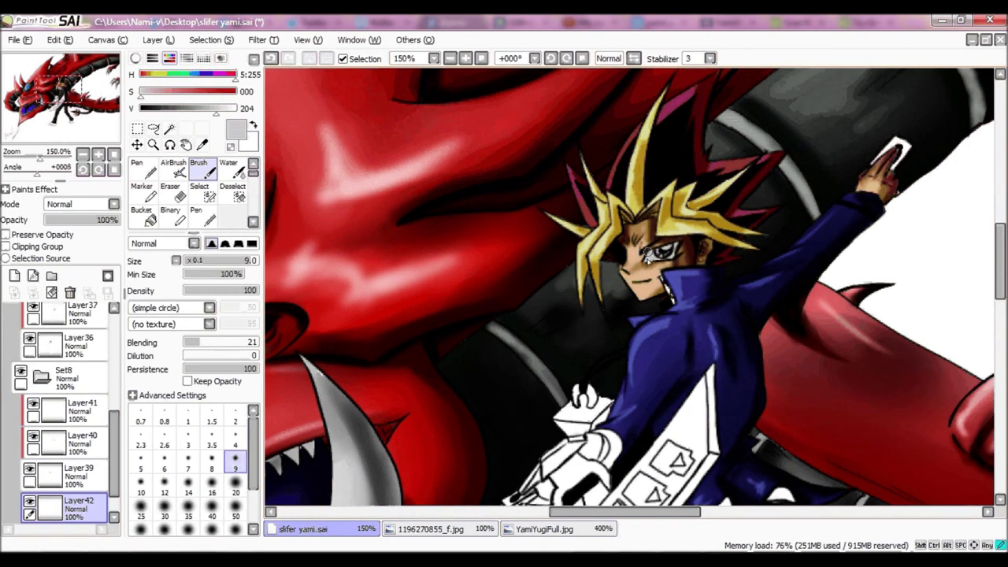
- Paint the small inverted pyramid beside the forearm gold and the duel disk light grey on Layer44 in the duel disk folder
scroll(682, 316, down, 5)
key(m)
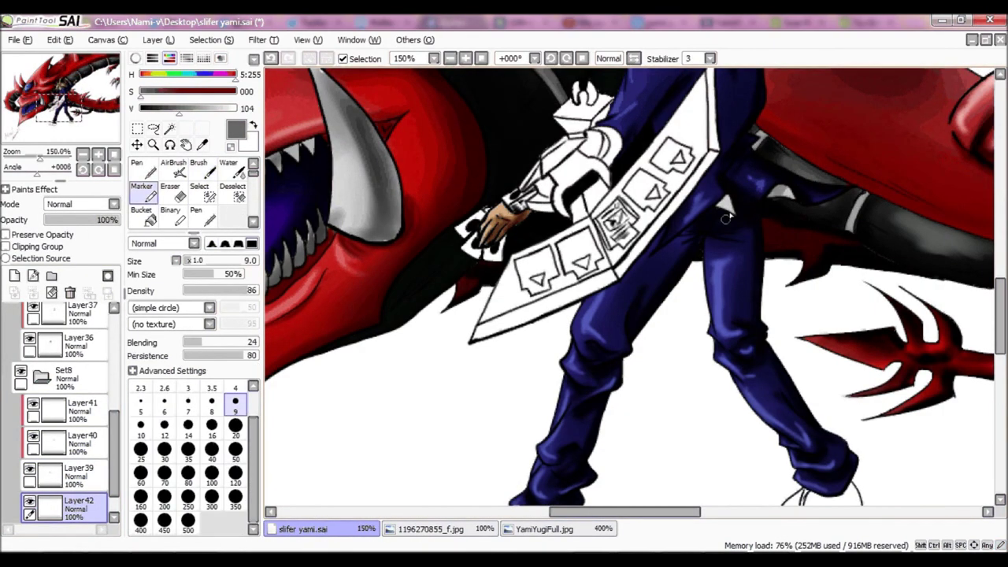
scroll(835, 225, up, 2)
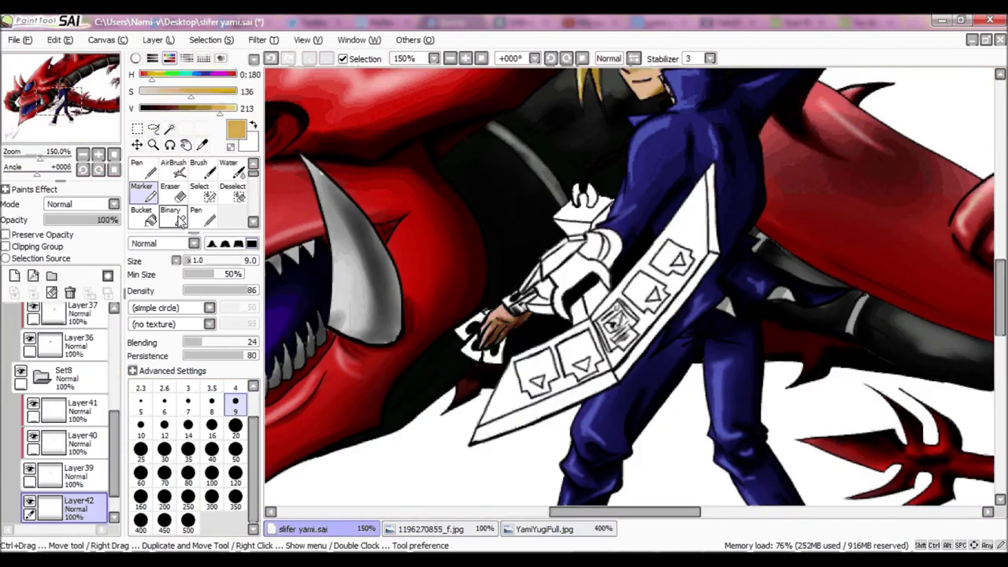
key(b)
drag(583, 201, 556, 219)
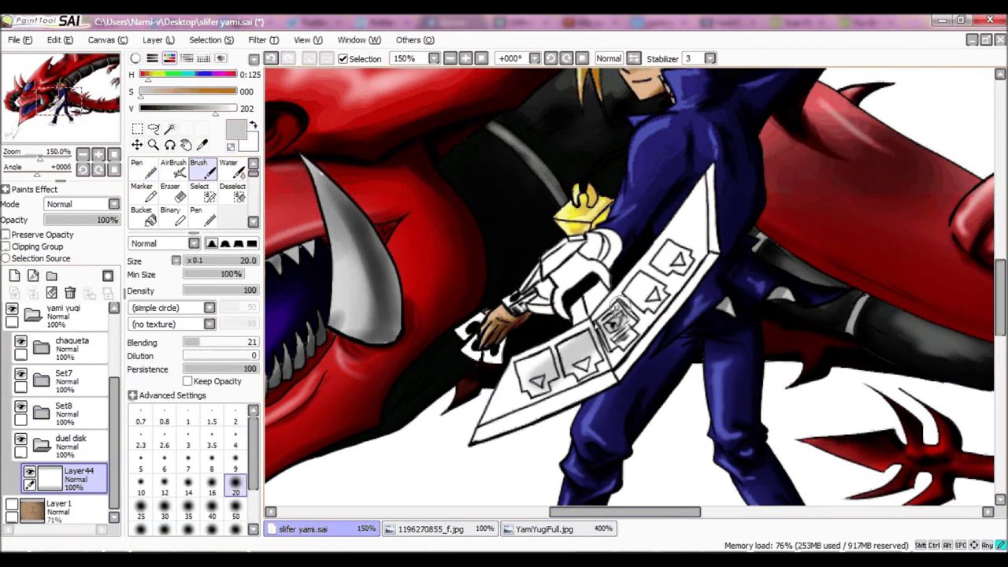
drag(598, 339, 579, 264)
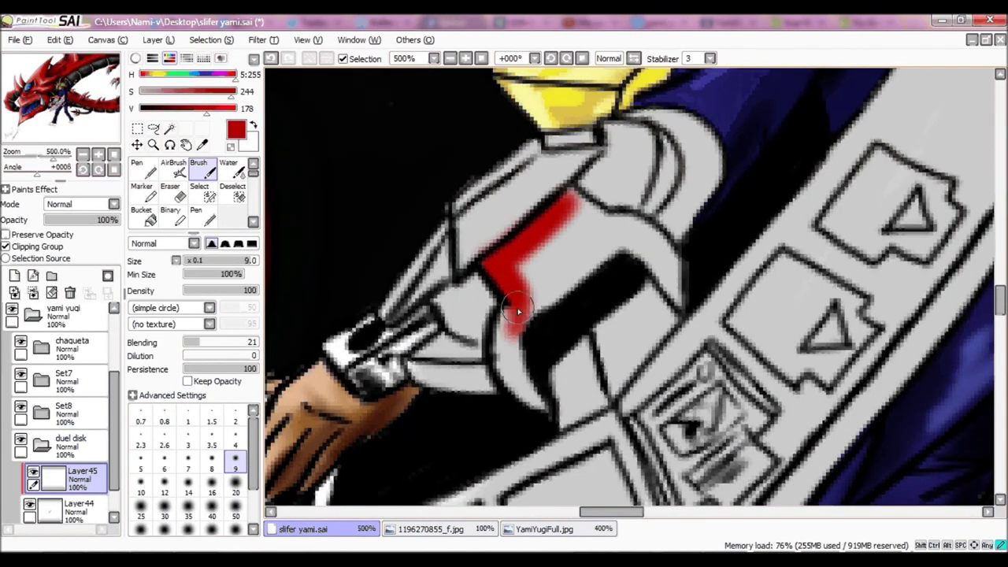
- Paint the duel disk's curved arm guard and the triangles in its card slots red on the clipped Layer45
mouse_move(552, 260)
mouse_down()
mouse_move(669, 260)
mouse_move(619, 225)
mouse_move(598, 260)
mouse_up()
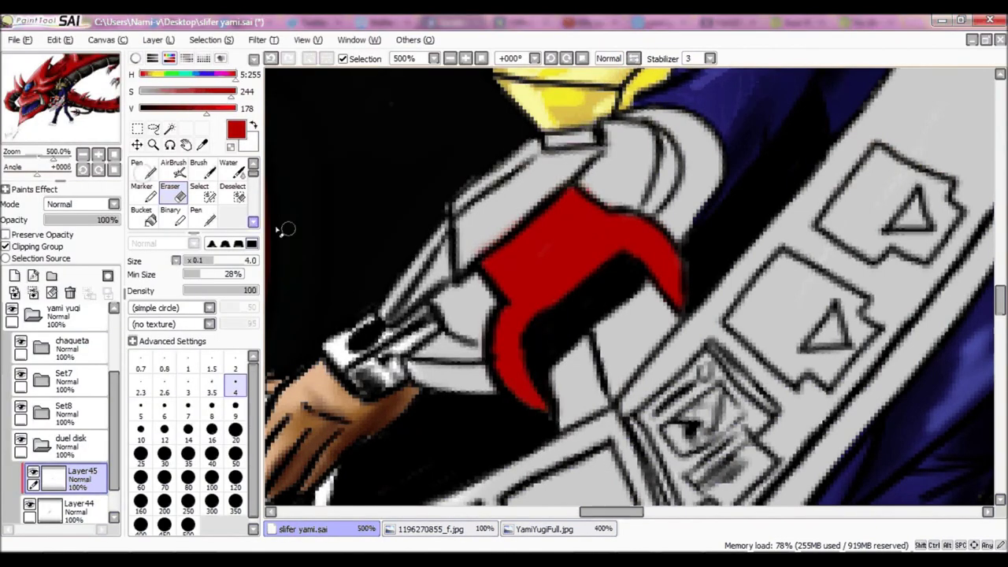
key(n)
drag(833, 315, 827, 343)
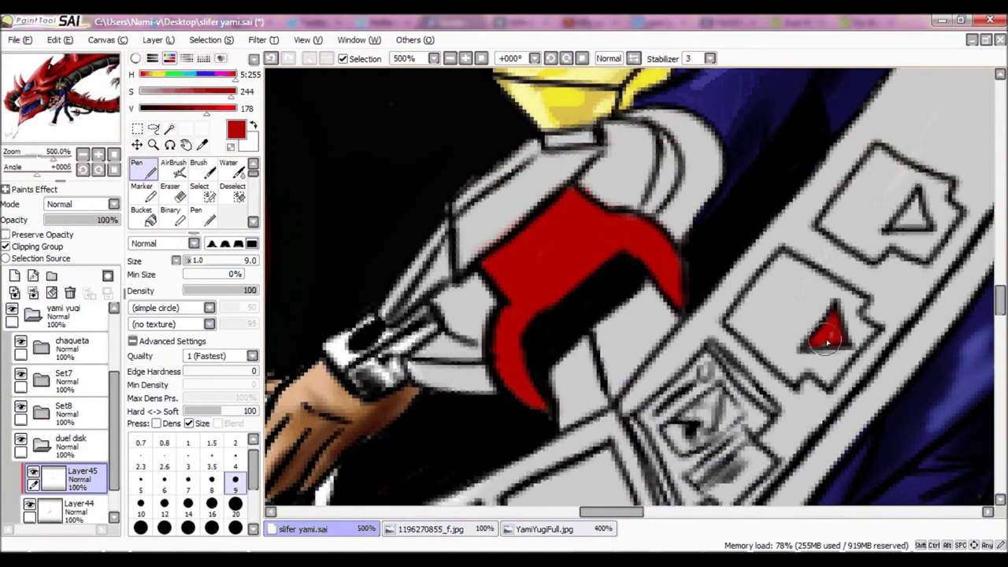
scroll(748, 284, down, 5)
drag(578, 334, 588, 342)
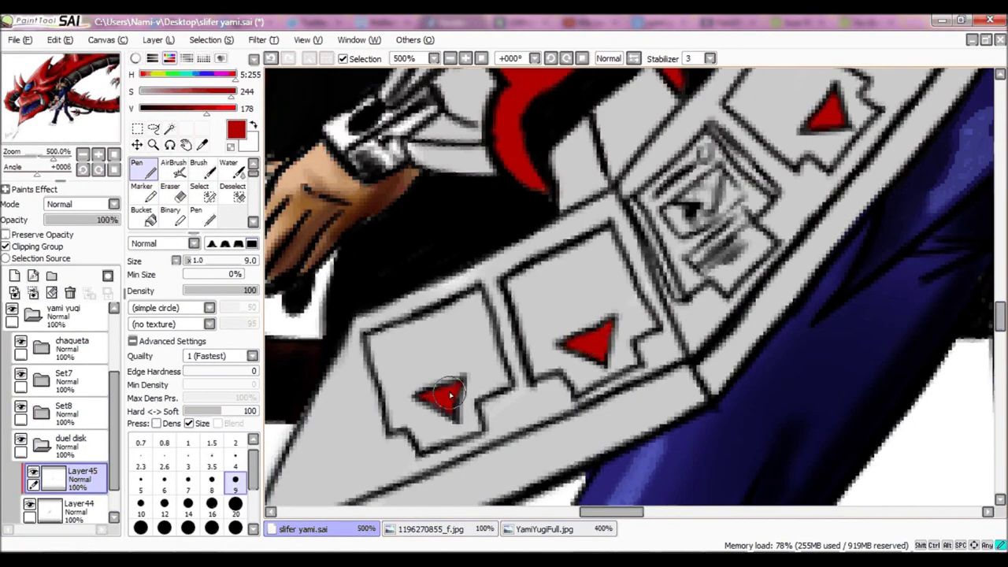
scroll(586, 275, up, 4)
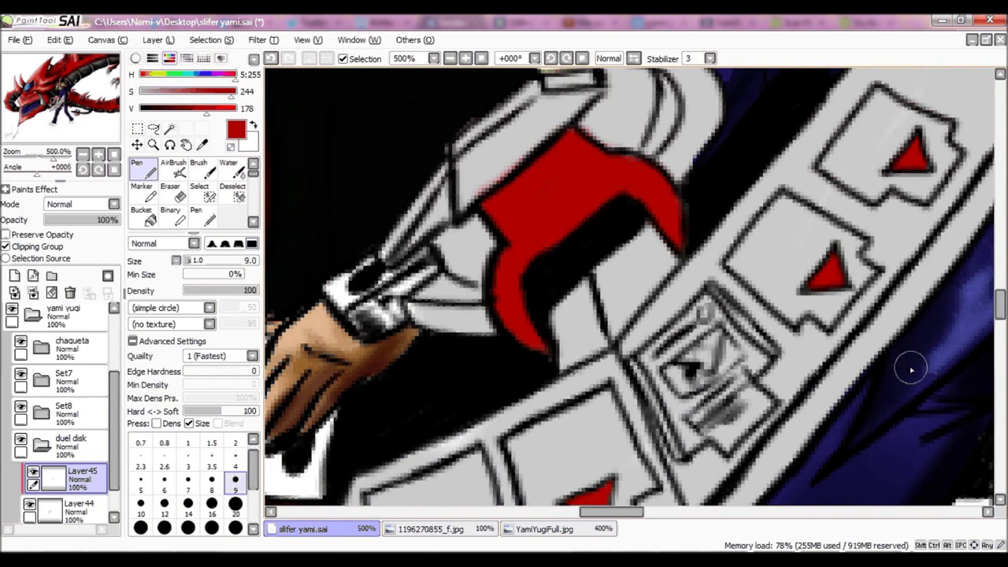
- Paint the duel disk's card slots blue and the card in the middle slot muted red on a clipped layer beneath Layer45
scroll(630, 284, down, 5)
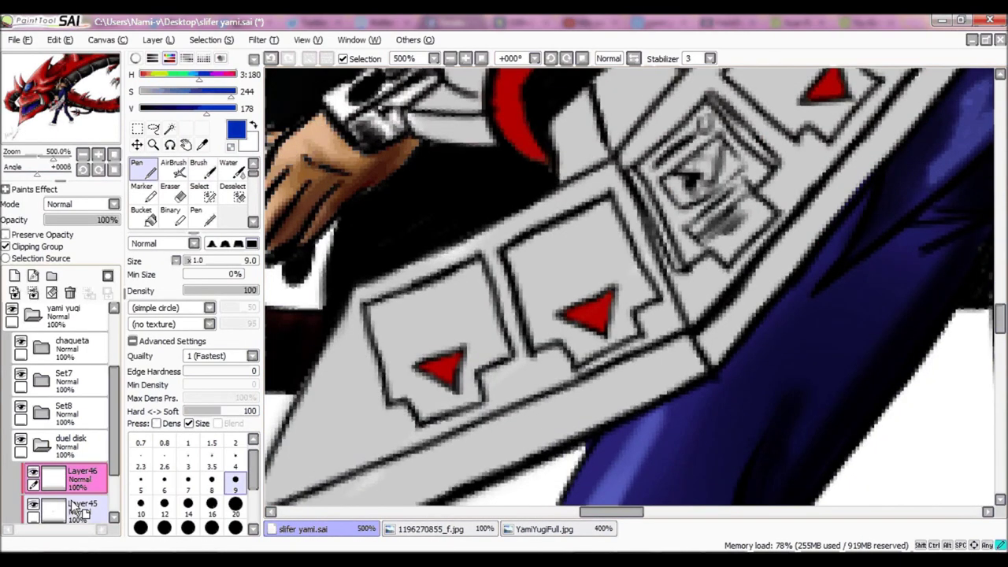
click(14, 275)
mouse_move(403, 315)
mouse_down()
mouse_move(493, 337)
mouse_move(409, 370)
mouse_move(403, 356)
mouse_up()
mouse_move(515, 260)
mouse_down()
mouse_move(574, 347)
mouse_move(596, 342)
mouse_move(637, 276)
mouse_move(602, 214)
mouse_move(607, 270)
mouse_move(635, 272)
mouse_up()
drag(635, 178, 681, 264)
drag(709, 96, 773, 164)
mouse_move(504, 260)
mouse_down()
mouse_move(461, 319)
mouse_move(579, 370)
mouse_up()
mouse_move(575, 330)
mouse_down()
mouse_move(523, 315)
mouse_move(507, 364)
mouse_move(495, 323)
mouse_up()
drag(549, 228, 602, 153)
mouse_move(676, 229)
mouse_down()
mouse_move(653, 201)
mouse_move(576, 210)
mouse_move(615, 229)
mouse_up()
alt+click(555, 335)
mouse_move(418, 370)
mouse_down()
mouse_move(378, 425)
mouse_move(423, 378)
mouse_move(439, 403)
mouse_up()
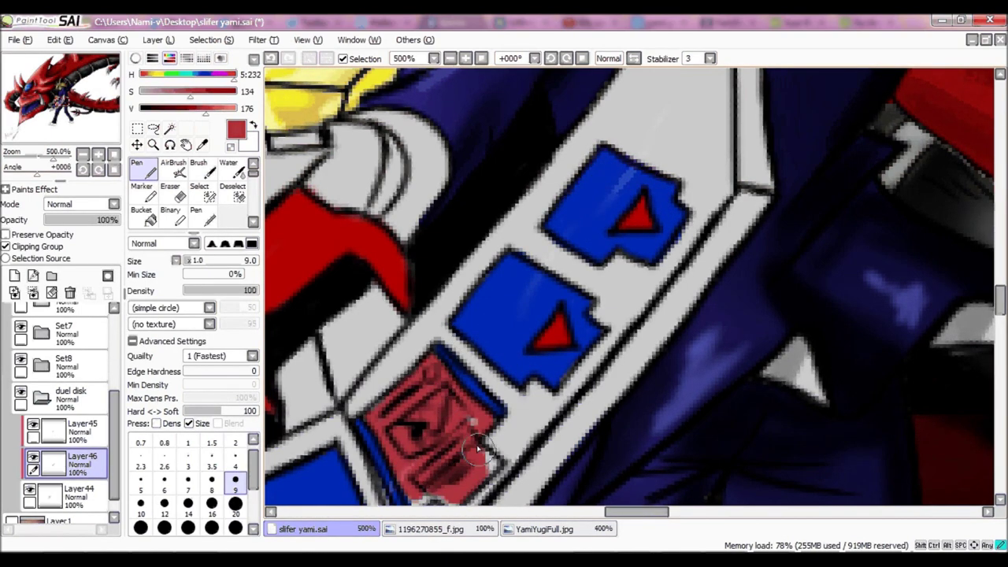
- Shade the duel disk with dark grey on a new clipped layer above its folder using the size 20 Water tool
scroll(478, 449, down, 3)
click(14, 274)
click(228, 163)
click(140, 92)
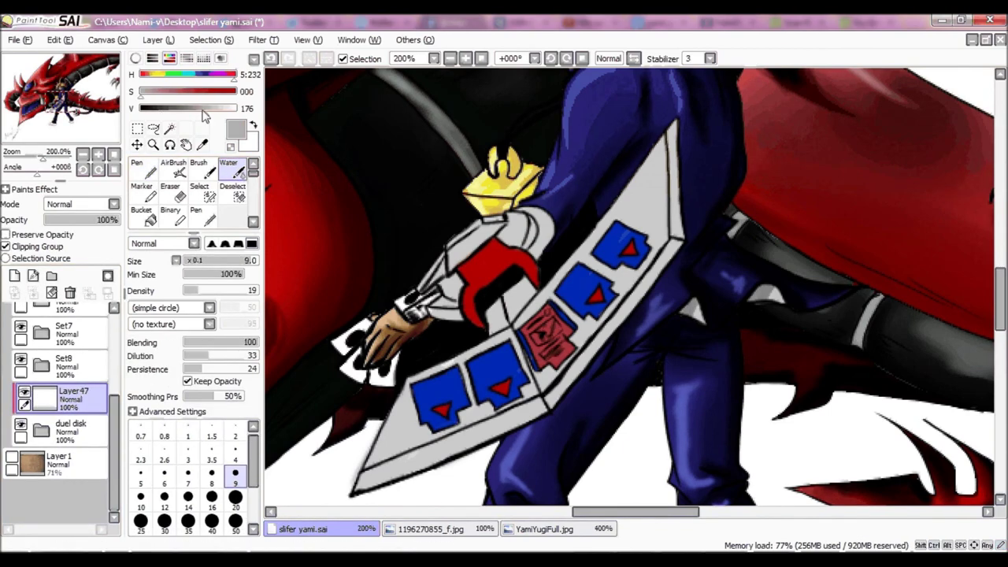
drag(203, 108, 161, 108)
click(235, 496)
drag(362, 481, 480, 426)
mouse_move(551, 385)
mouse_down()
mouse_move(677, 138)
mouse_move(473, 410)
mouse_up()
mouse_move(456, 205)
mouse_down()
mouse_move(529, 319)
mouse_move(441, 457)
mouse_up()
drag(669, 220, 473, 441)
drag(543, 394, 362, 481)
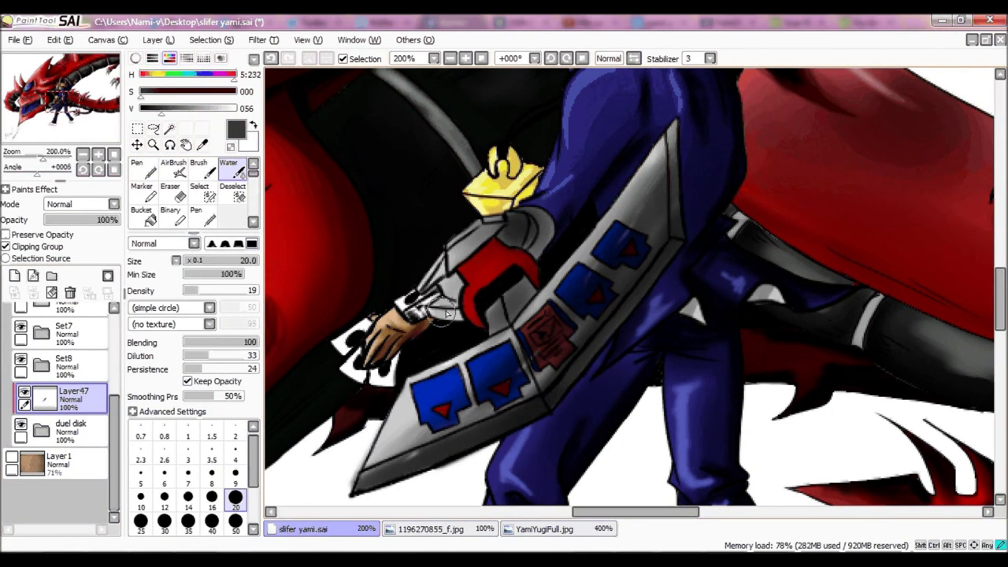
- Select the main areas and soles of both shoes from the Layer2 line art, refining the selection with the size 4 Select pen
scroll(664, 401, down, 2)
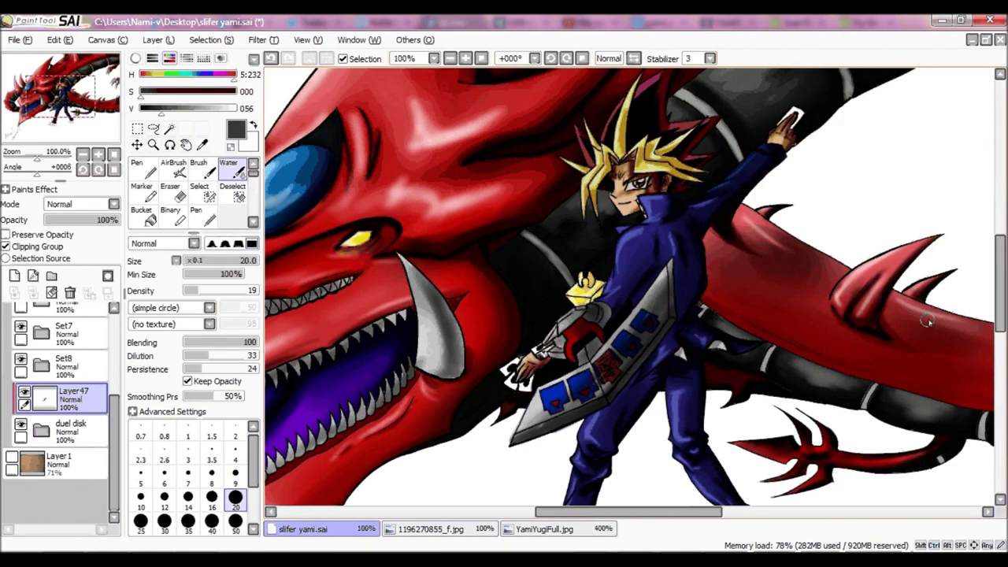
scroll(927, 321, down, 3)
click(59, 462)
scroll(59, 394, up, 3)
click(59, 351)
click(169, 127)
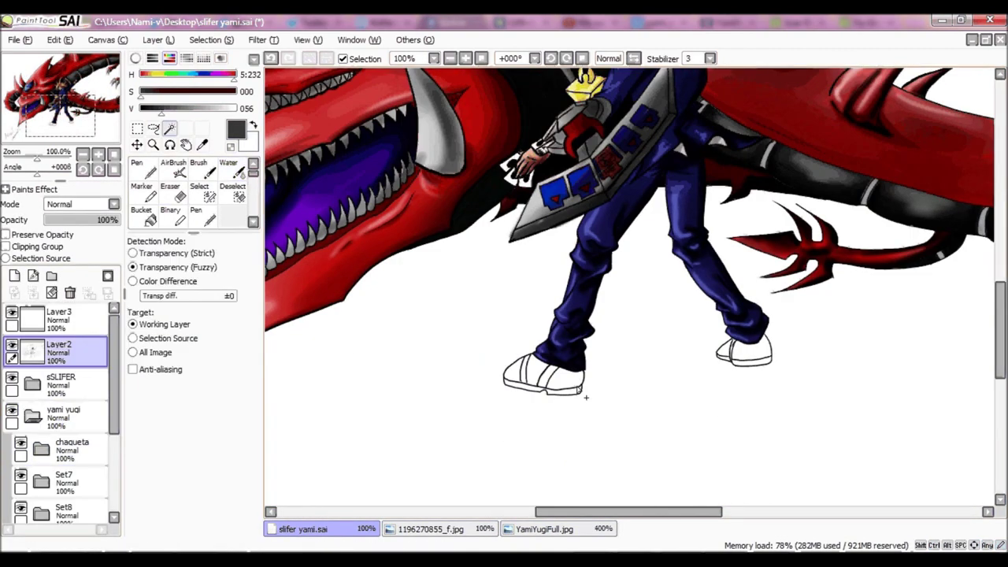
key(s)
scroll(536, 372, up, 4)
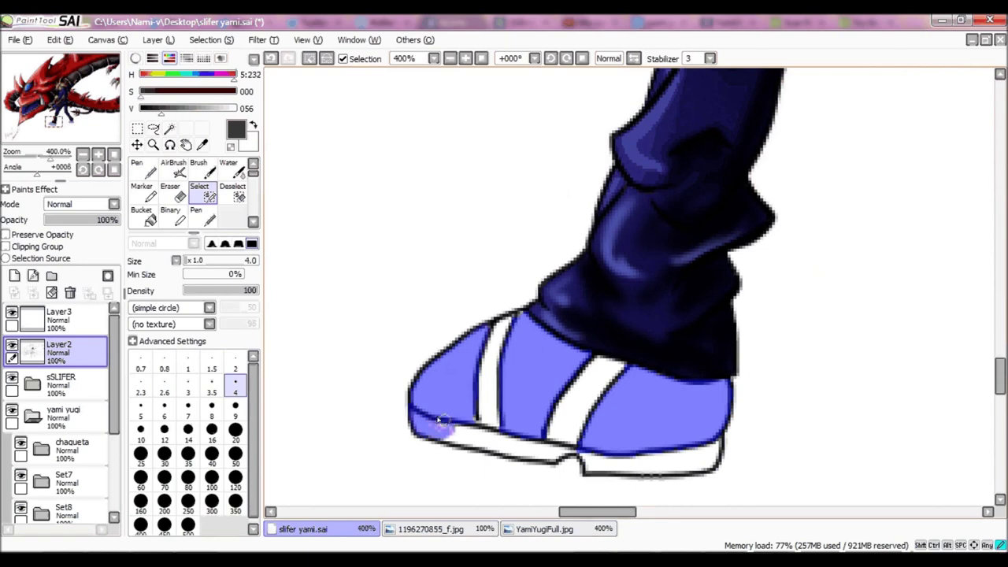
drag(689, 458, 622, 263)
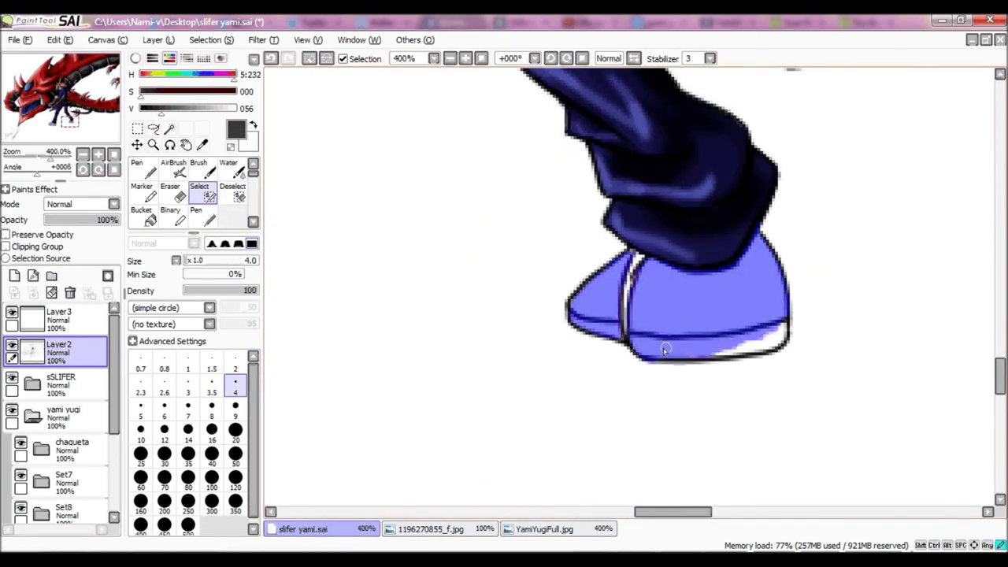
- Fill the selected shoes with dark slate blue on Layer48, using YamiYugiFull.jpg as the colour reference, and clear the selection
click(544, 528)
click(303, 528)
click(141, 215)
click(573, 465)
key(ctrl+d)
- Paint the straps on both shoes medium grey with the size 9 Pen
key(n)
drag(421, 363, 411, 411)
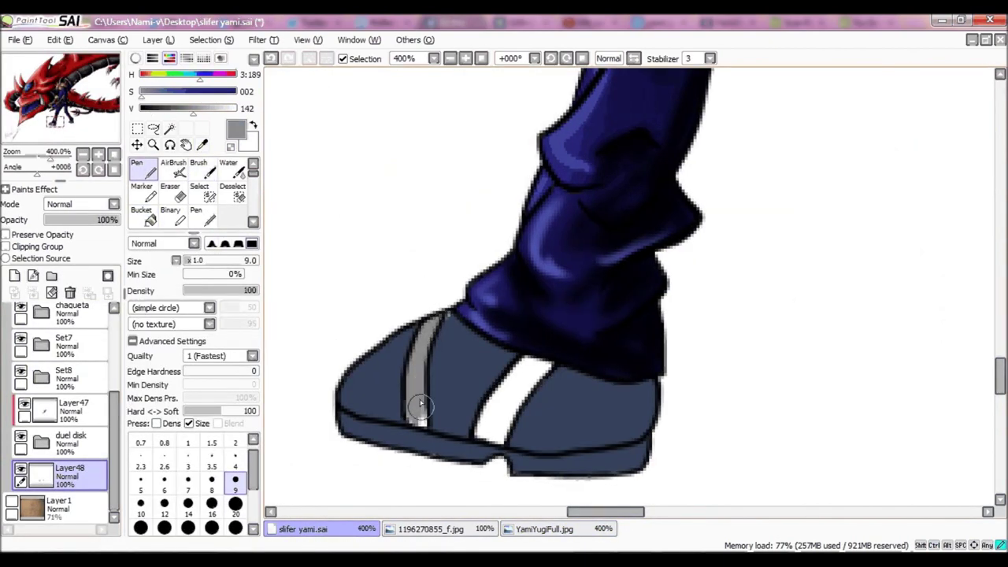
scroll(508, 418, right, 3)
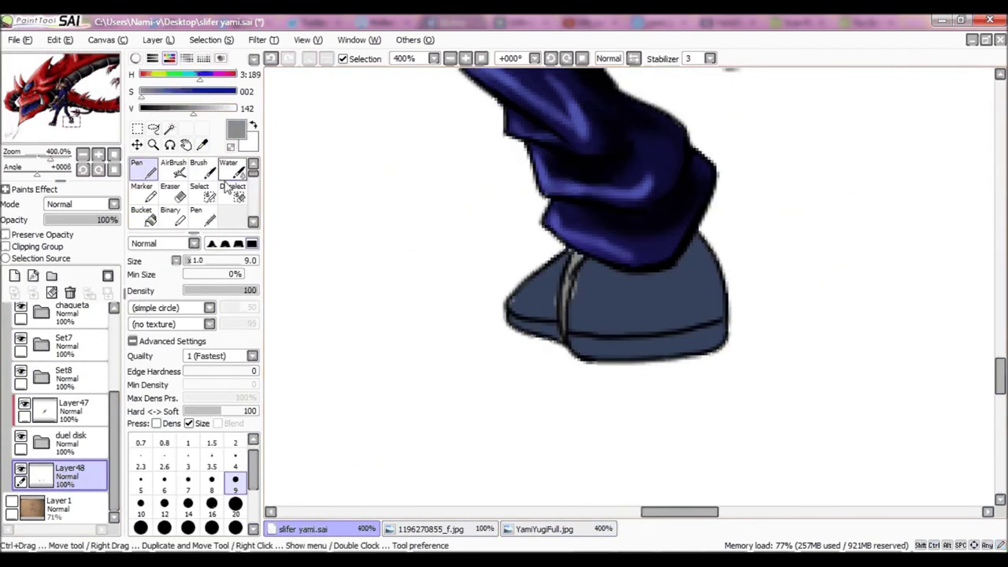
- Shade both shoes with dark grey on a new clipped layer using the size 20 Water tool
alt+click(511, 305)
key(minus)
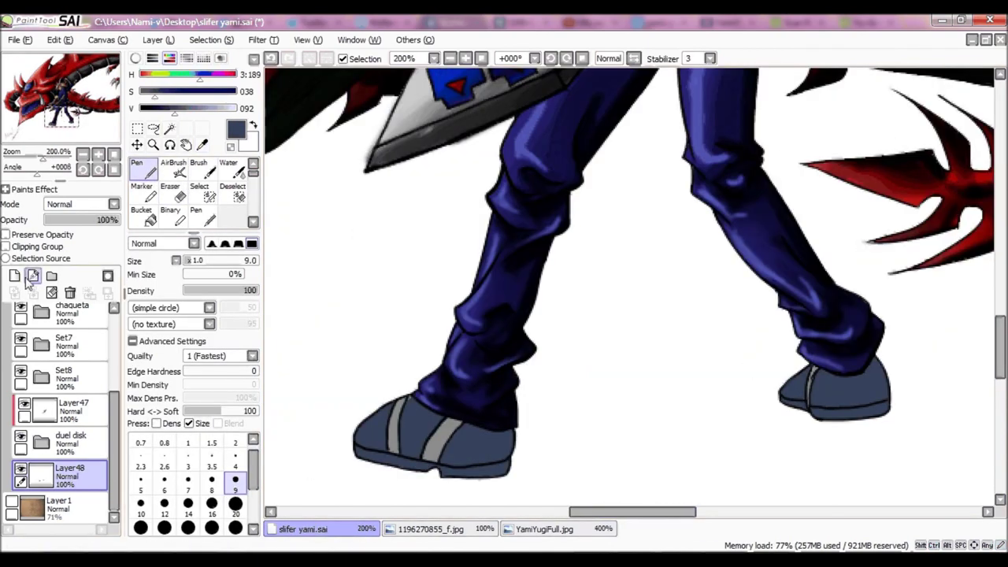
click(14, 275)
click(228, 167)
drag(175, 108, 166, 110)
mouse_move(902, 366)
mouse_down()
mouse_move(866, 399)
mouse_move(831, 396)
mouse_up()
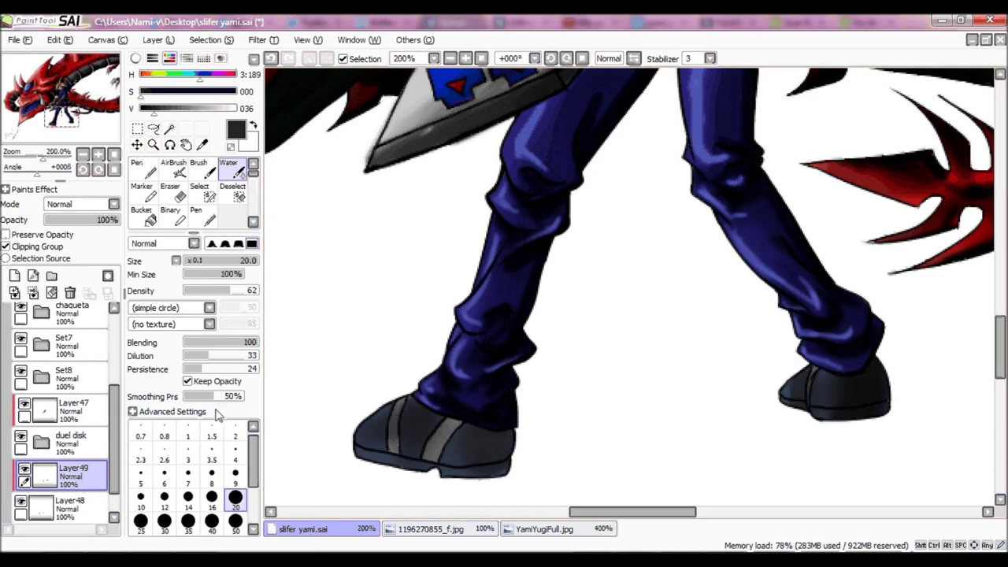
- Paint light grey highlights on the shoe straps on new clipped layers with the Brush at sizes 9 and 6
click(199, 167)
click(15, 275)
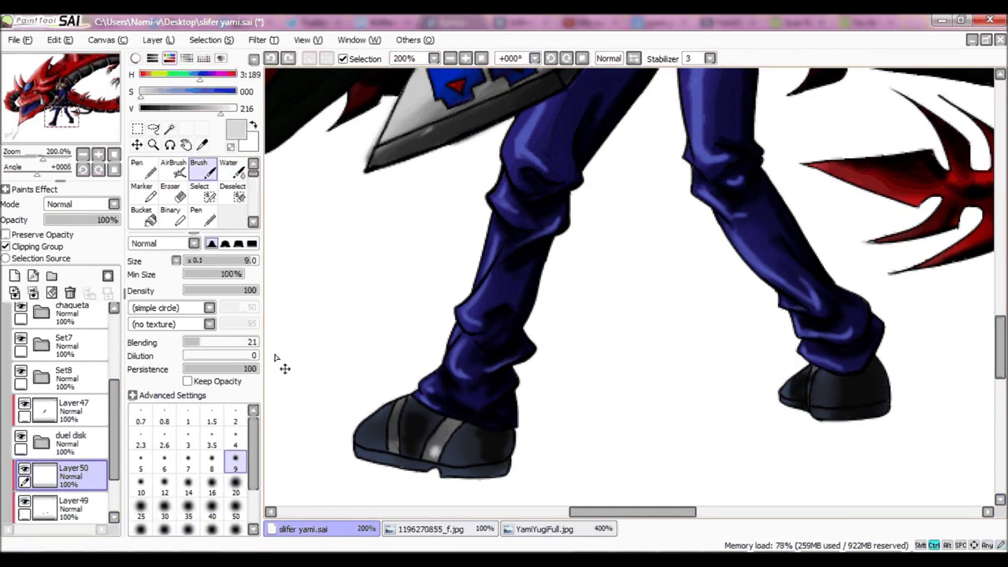
click(14, 275)
click(164, 469)
drag(489, 441, 380, 446)
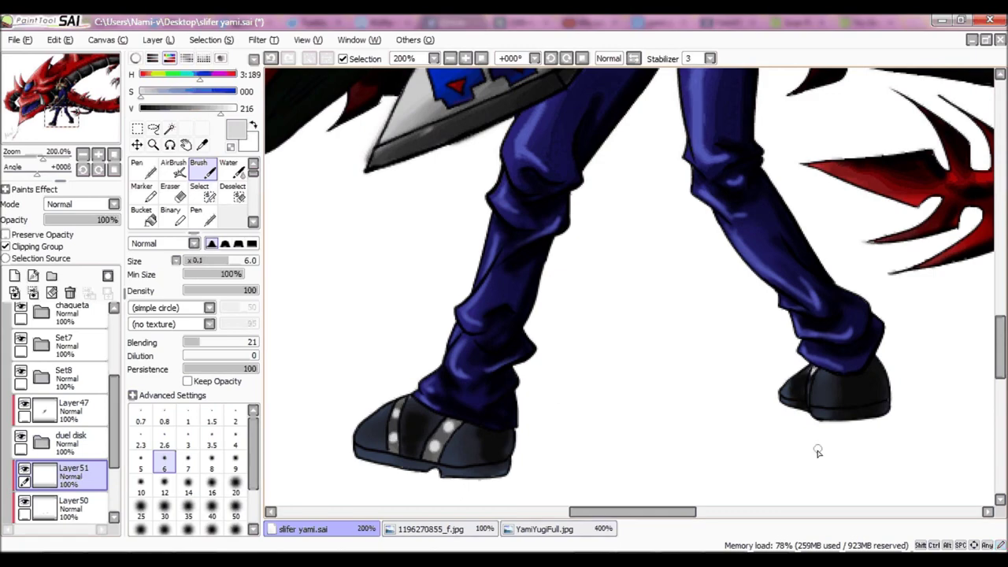
- Paint the cards in the duelist's lowered hand brown on a new layer in the yami yugi folder with the size 9 Pen
scroll(697, 494, down, 3)
click(14, 275)
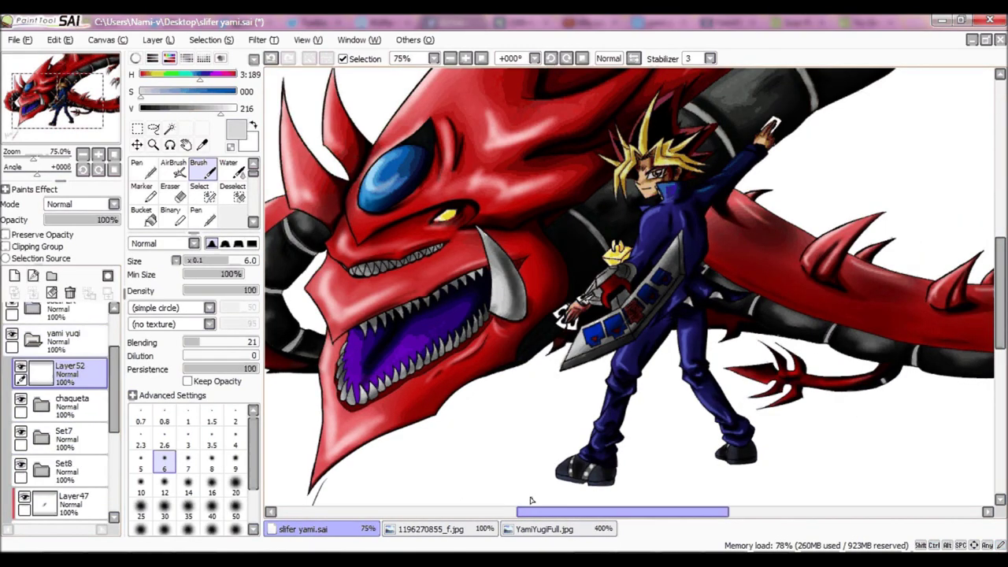
scroll(598, 335, down, 2)
scroll(599, 335, up, 8)
mouse_move(601, 319)
mouse_down()
mouse_move(627, 362)
mouse_move(527, 327)
mouse_move(471, 235)
mouse_move(549, 183)
mouse_move(482, 271)
mouse_up()
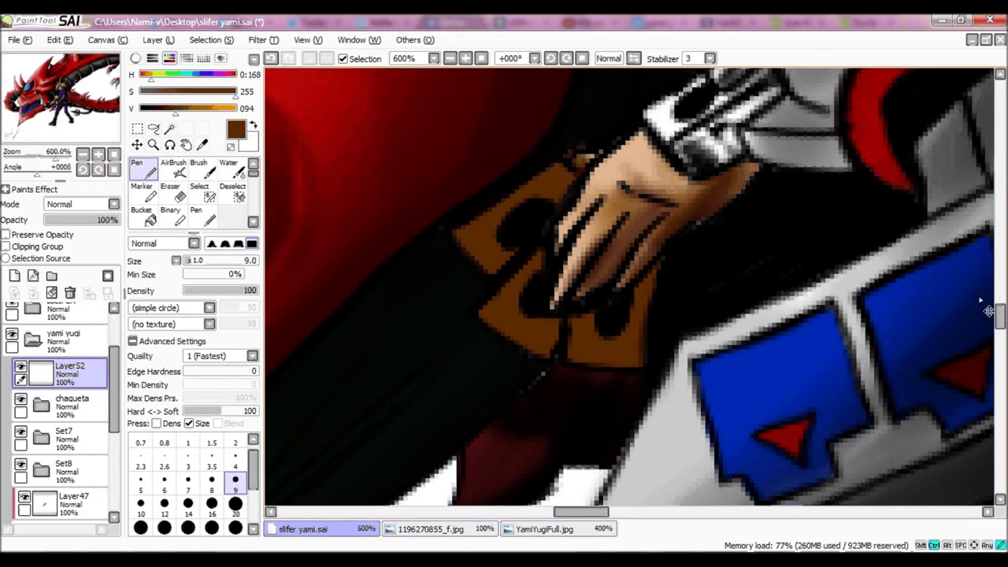
drag(999, 331, 998, 326)
drag(682, 241, 690, 488)
mouse_move(630, 260)
mouse_down()
mouse_move(651, 220)
mouse_move(703, 268)
mouse_move(664, 472)
mouse_move(630, 354)
mouse_up()
- Paint the white area at the duelist's wrist brown and shade the cards in both hands dark brown with the size 2 Pen
alt+click(704, 268)
scroll(605, 277, up, 1)
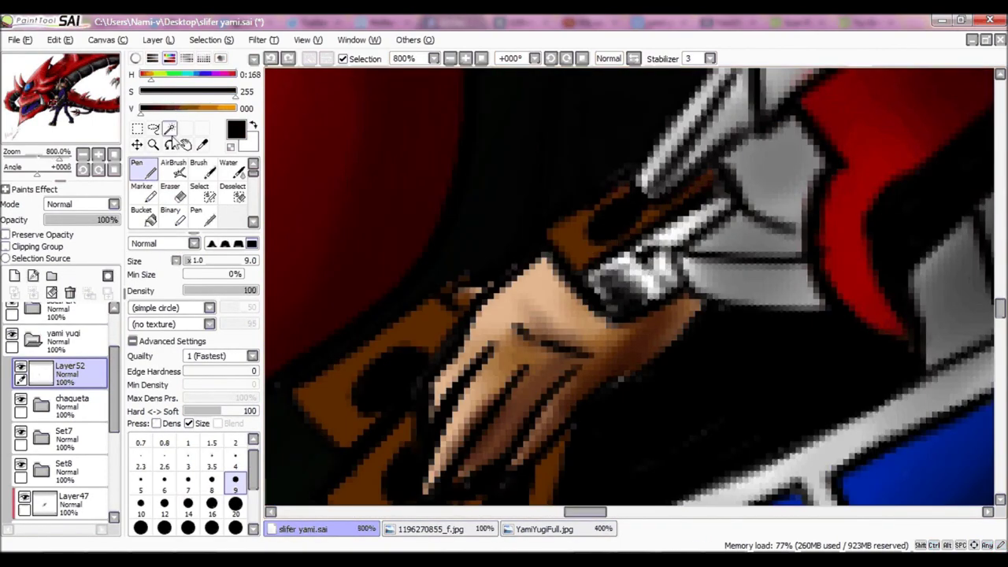
alt+click(605, 277)
drag(725, 193, 607, 296)
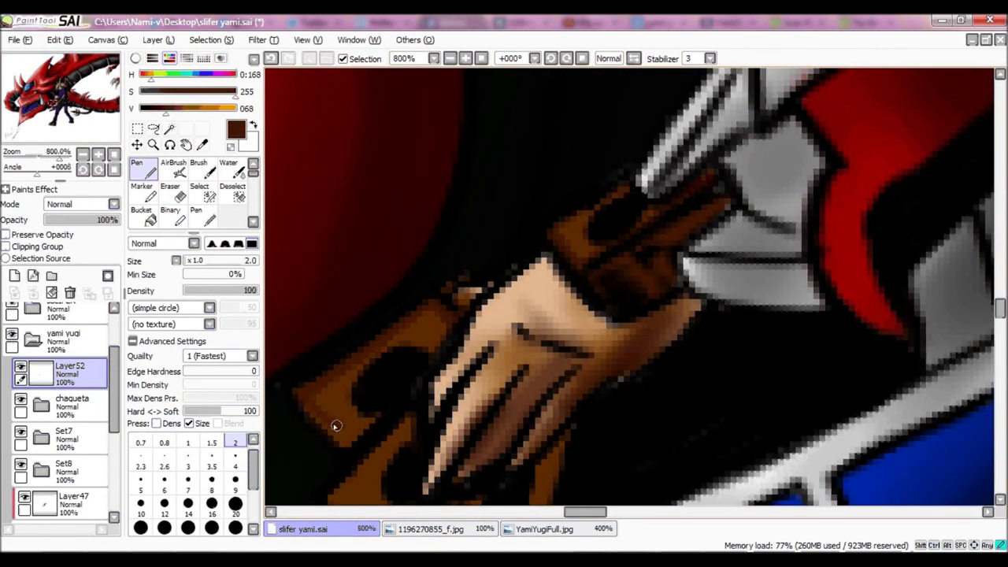
drag(357, 352, 299, 441)
scroll(554, 249, down, 3)
drag(392, 216, 848, 219)
scroll(848, 219, down, 2)
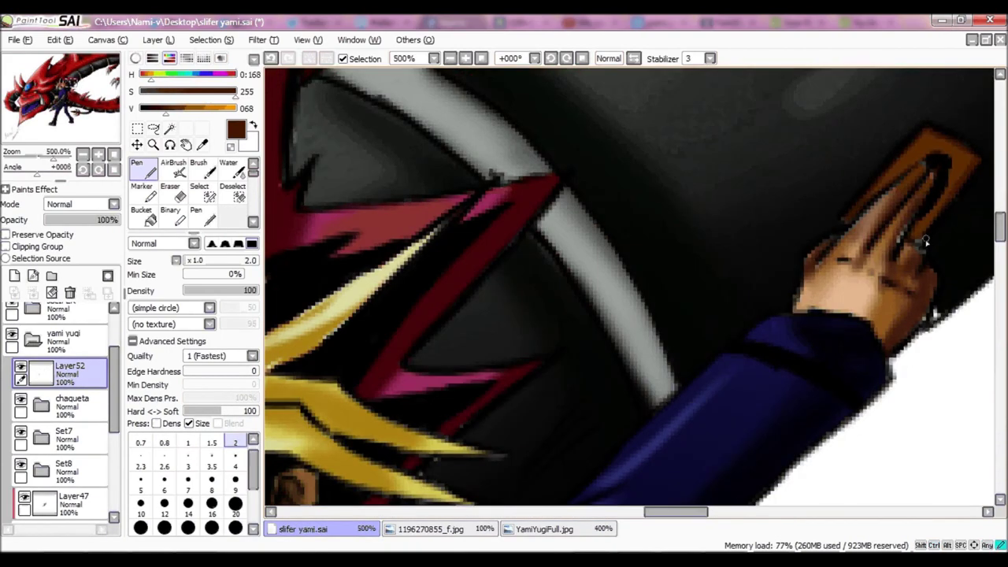
- Add a clipped layer above the Set8 folder and set the Water tool to size 20 with dark grey
scroll(926, 243, down, 5)
scroll(688, 483, up, 1)
click(14, 275)
mouse_move(63, 370)
mouse_down()
mouse_move(63, 409)
mouse_move(63, 358)
mouse_up()
click(7, 246)
click(228, 169)
click(235, 496)
drag(165, 91, 140, 92)
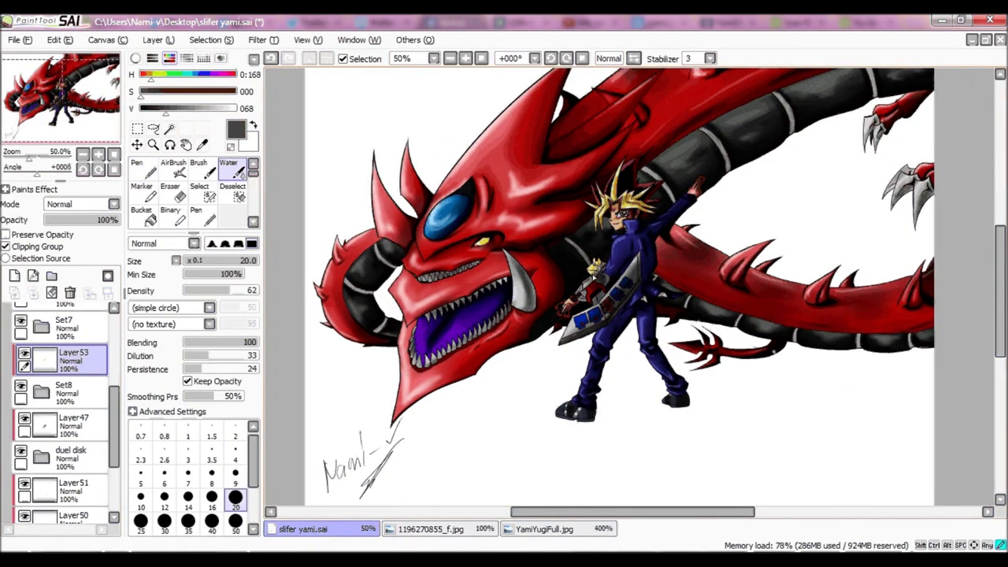
- Try to paint a grey background behind the dragon with the size 120 Marker
scroll(79, 204, down, 1)
scroll(63, 409, up, 4)
drag(634, 512, 644, 511)
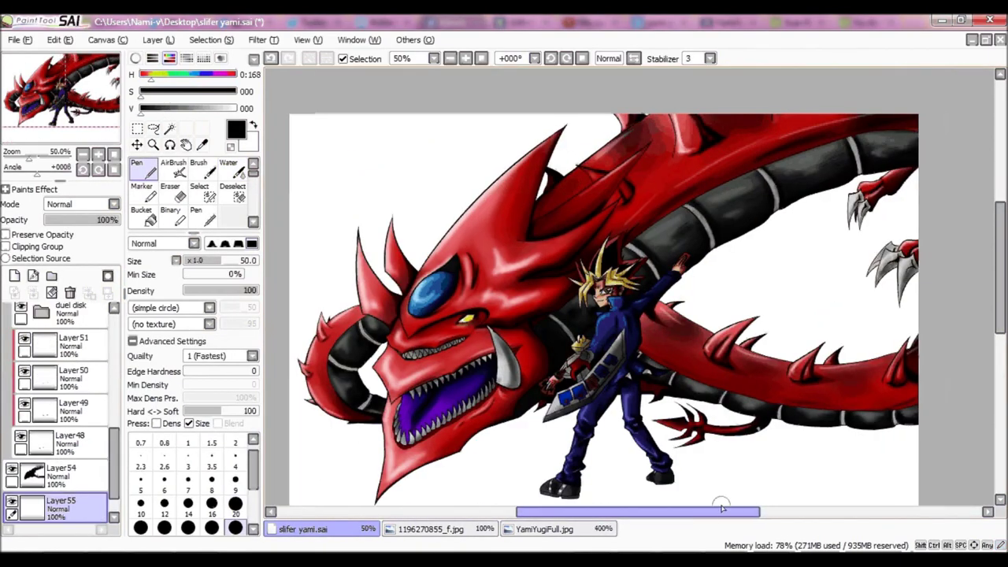
scroll(75, 478, down, 3)
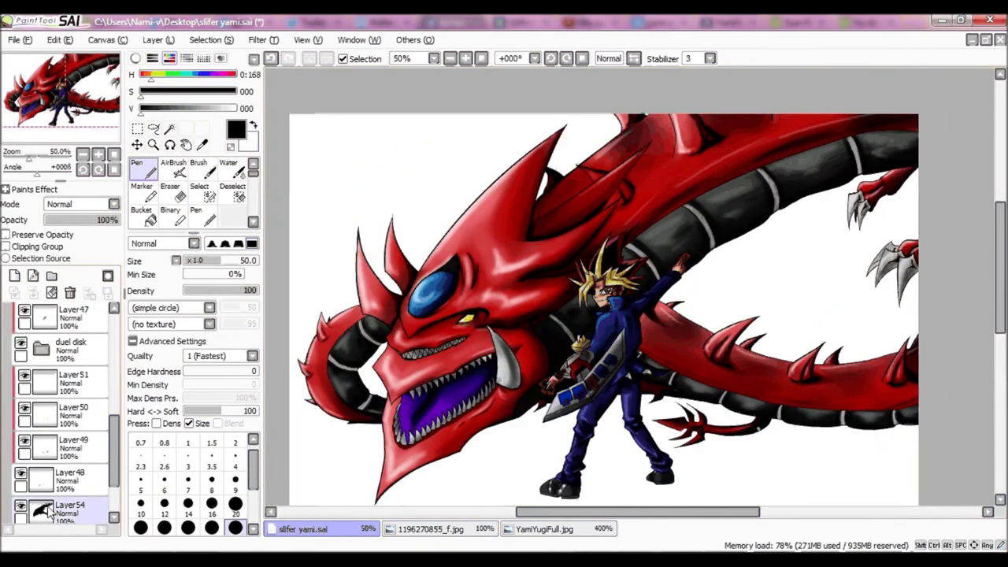
click(142, 191)
click(174, 108)
click(235, 473)
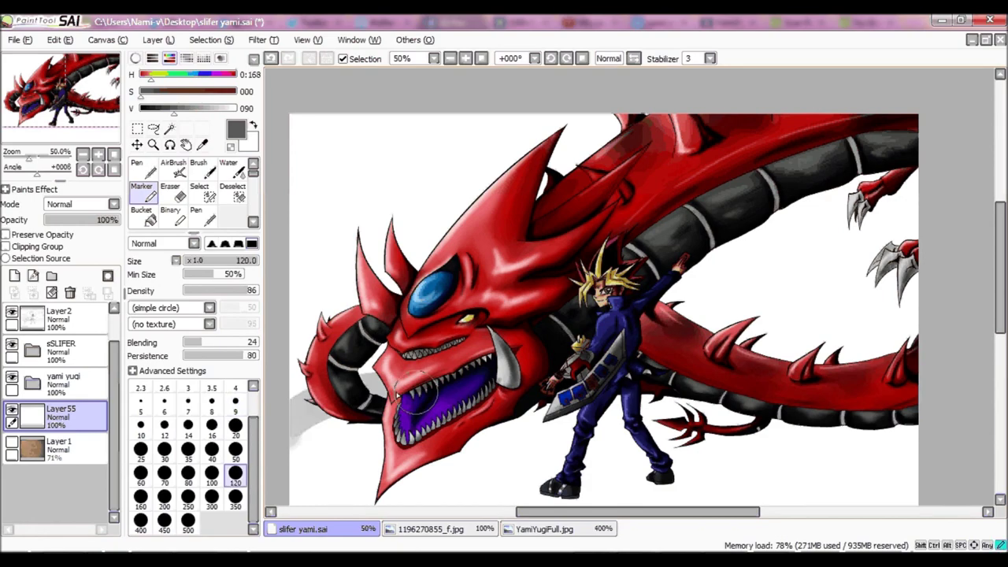
drag(315, 181, 905, 236)
- Undo the grey background strokes and fill the background layer with dark slate blue using the Bucket
click(142, 216)
key(ctrl+z)
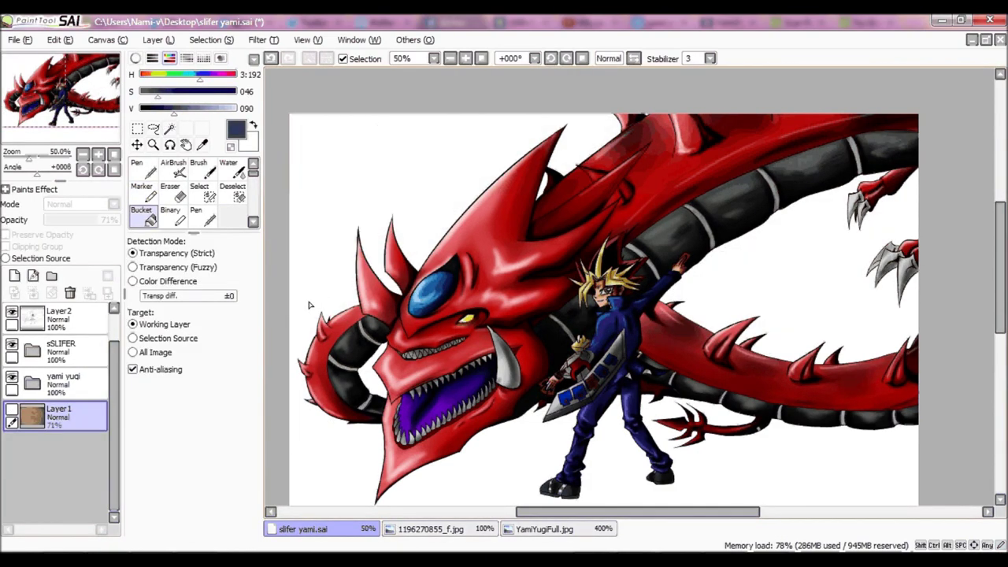
click(473, 197)
- Paint broad grey clouds across the blue background on a new layer with the size 250 Water tool
click(14, 275)
click(178, 211)
click(228, 168)
alt+click(340, 346)
drag(340, 347, 473, 158)
drag(709, 196, 888, 288)
scroll(630, 315, down, 3)
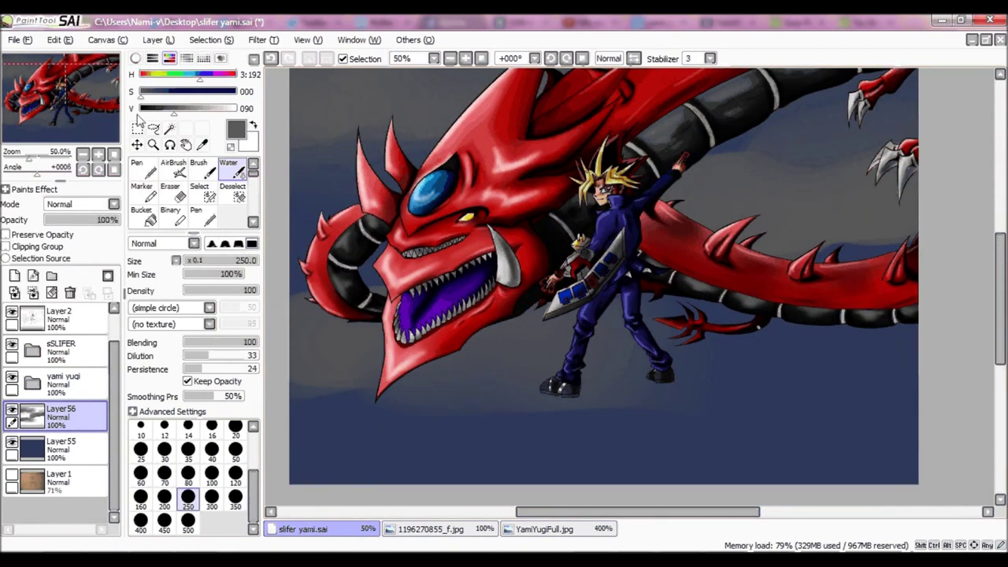
drag(394, 441, 693, 409)
- Paint a soft black ground along the lower background on a new layer with the size 250 Water tool at density 63
click(187, 496)
click(14, 275)
drag(354, 425, 764, 378)
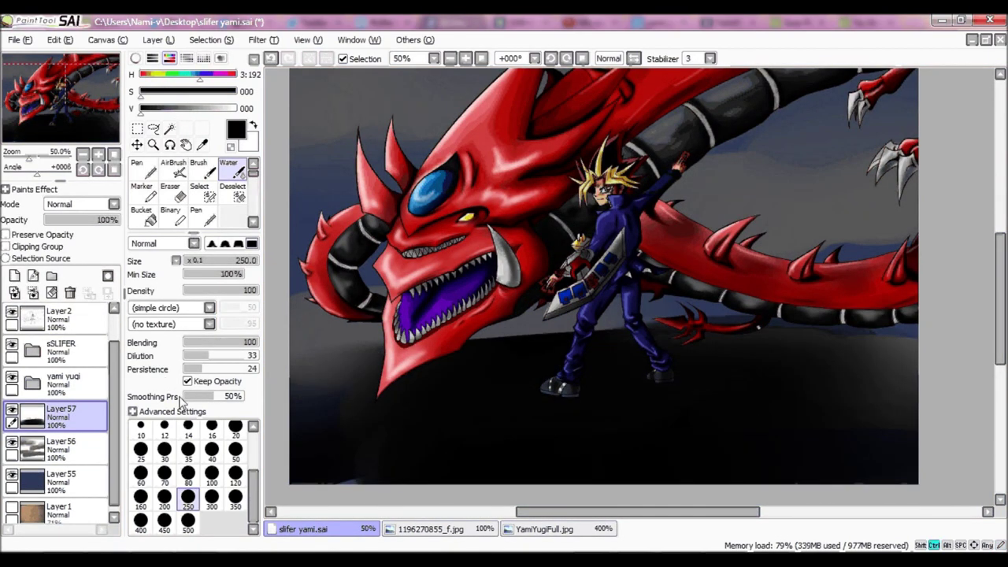
key(ctrl+z)
click(231, 291)
mouse_move(355, 441)
mouse_down()
mouse_move(822, 428)
mouse_move(315, 409)
mouse_up()
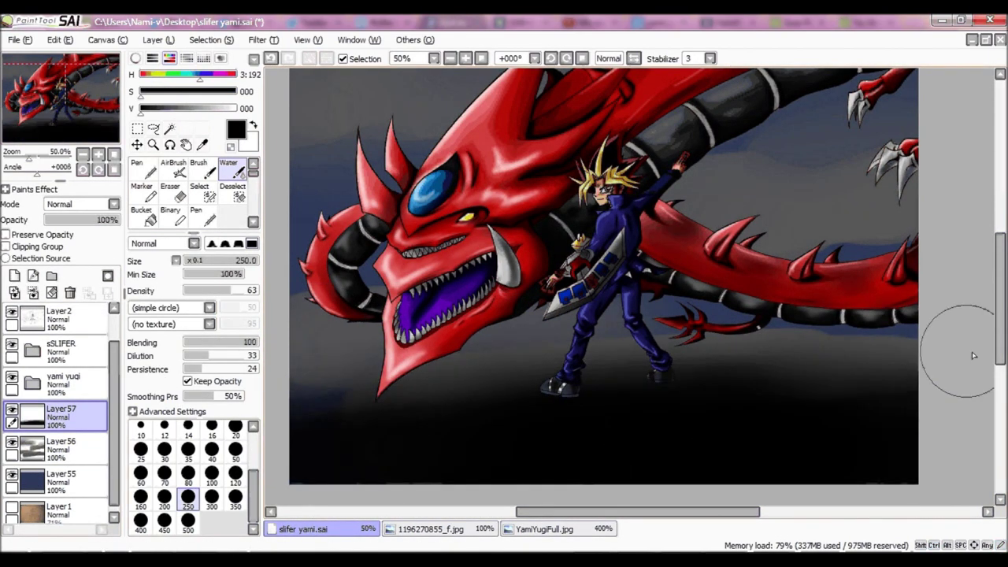
- Paint grey clouds across the sky on a new clipped layer above the black ground with the size 250 Water tool
drag(1000, 347, 1001, 317)
scroll(828, 400, down, 2)
scroll(630, 315, down, 1)
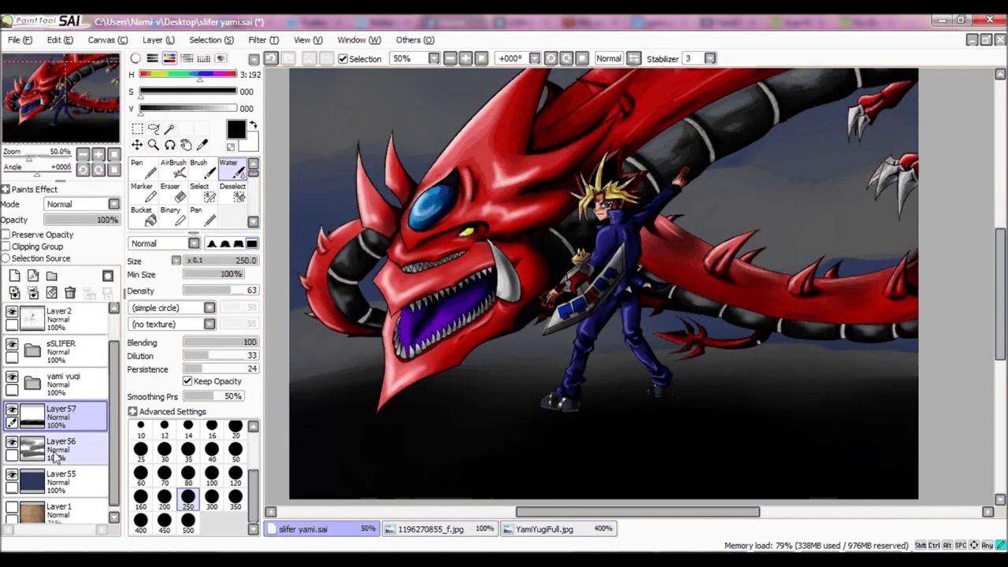
click(14, 275)
click(6, 246)
click(178, 108)
drag(914, 268, 669, 118)
mouse_move(457, 134)
mouse_down()
mouse_move(312, 186)
mouse_move(359, 134)
mouse_up()
scroll(513, 234, up, 1)
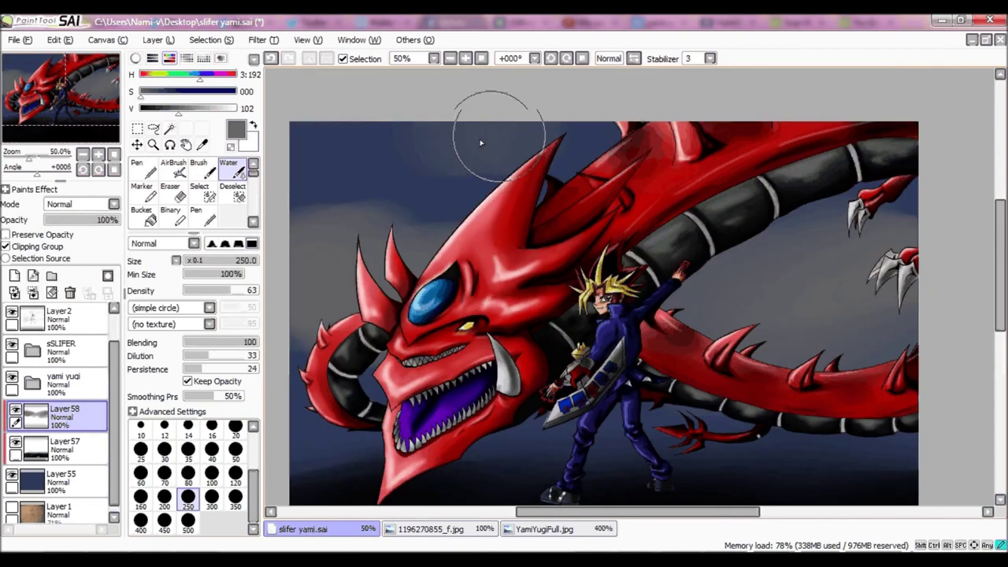
- Blend deep indigo patches into the sky on a new clipped layer using the Water tool at density 29
click(14, 274)
alt+click(315, 272)
drag(339, 260, 306, 279)
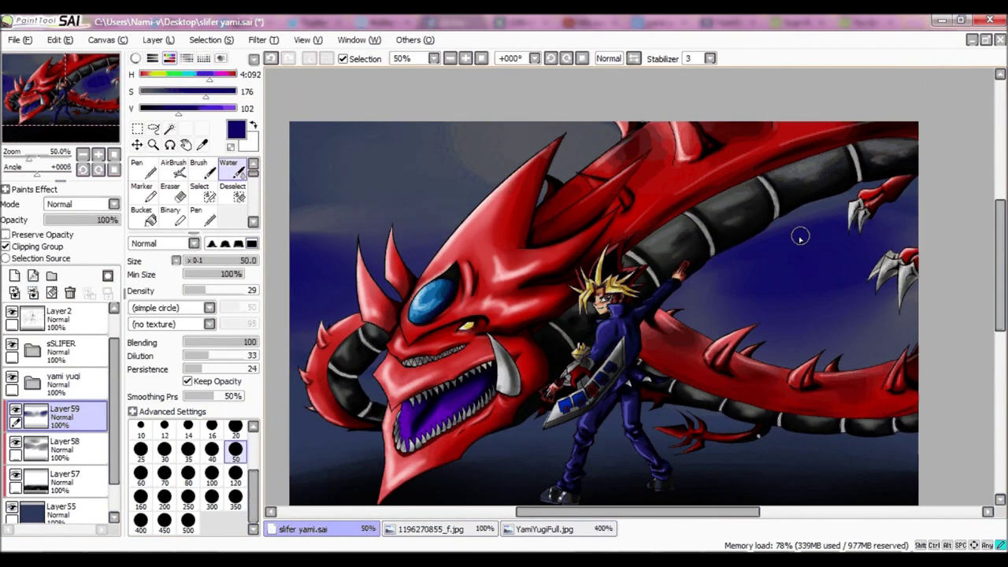
key(bracketleft)
key(bracketleft)
key(bracketleft)
key(bracketleft)
key(bracketleft)
drag(1004, 259, 1004, 272)
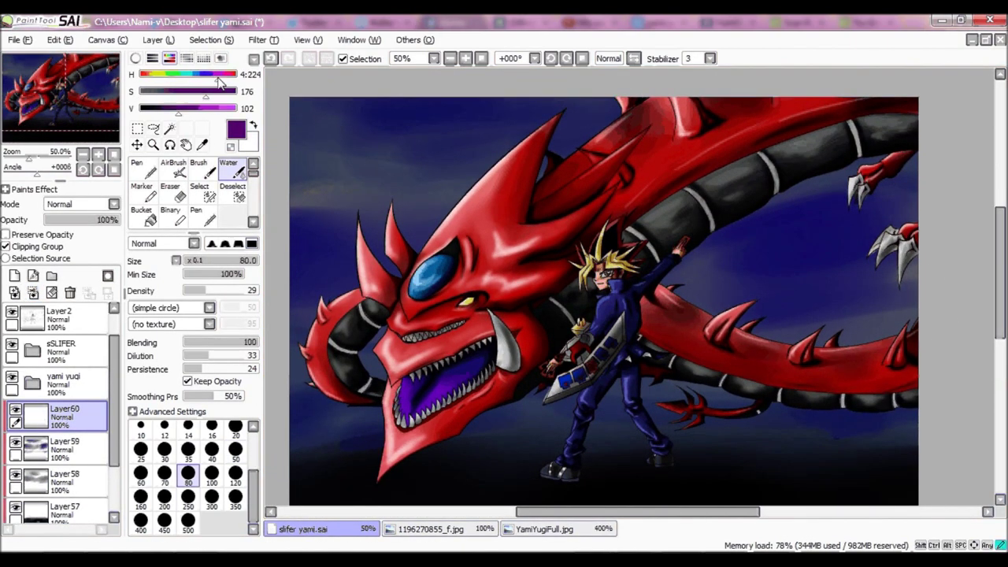
- Paint purple streaks across the sky on Layer60 with the size 100 Water tool
click(211, 472)
mouse_move(322, 266)
mouse_down()
mouse_move(462, 193)
mouse_move(338, 335)
mouse_move(520, 166)
mouse_move(861, 177)
mouse_up()
drag(690, 271, 894, 295)
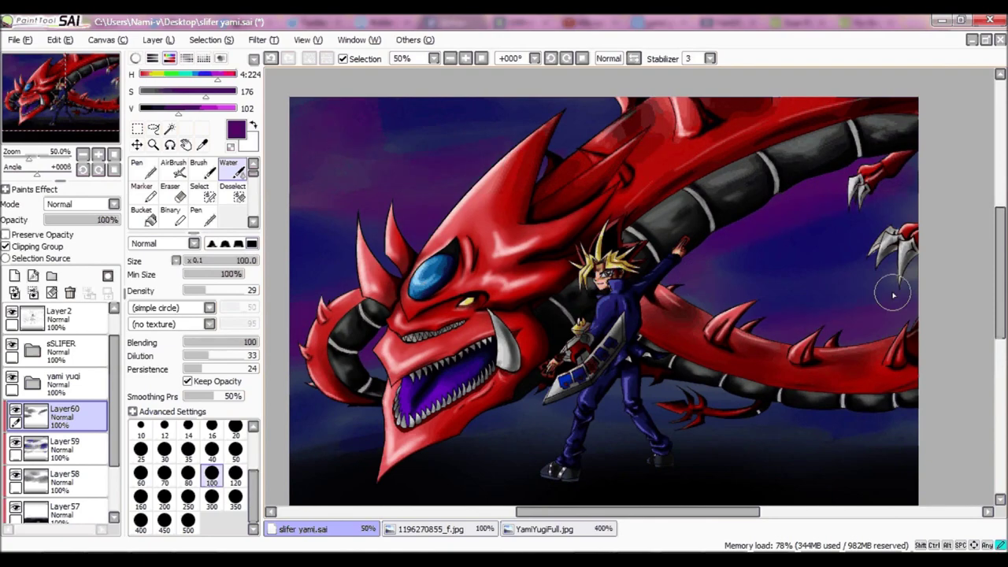
- Set the purple sky layer to Multiply and open the Brightness and Contrast filter
click(81, 204)
click(63, 226)
click(263, 39)
click(299, 72)
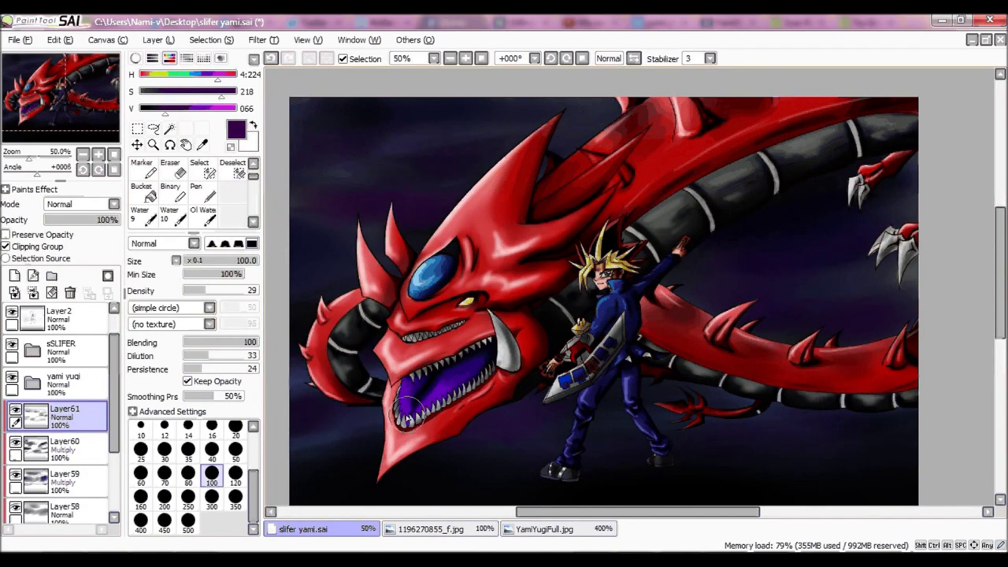
- Paint dark purple tones over the background on Layer61 with the Water tool enlarged to size 350, and set the layer to Overlay
scroll(845, 399, down, 3)
key(bracketright)
key(bracketright)
key(bracketright)
key(bracketright)
key(bracketright)
key(bracketright)
click(82, 204)
click(110, 224)
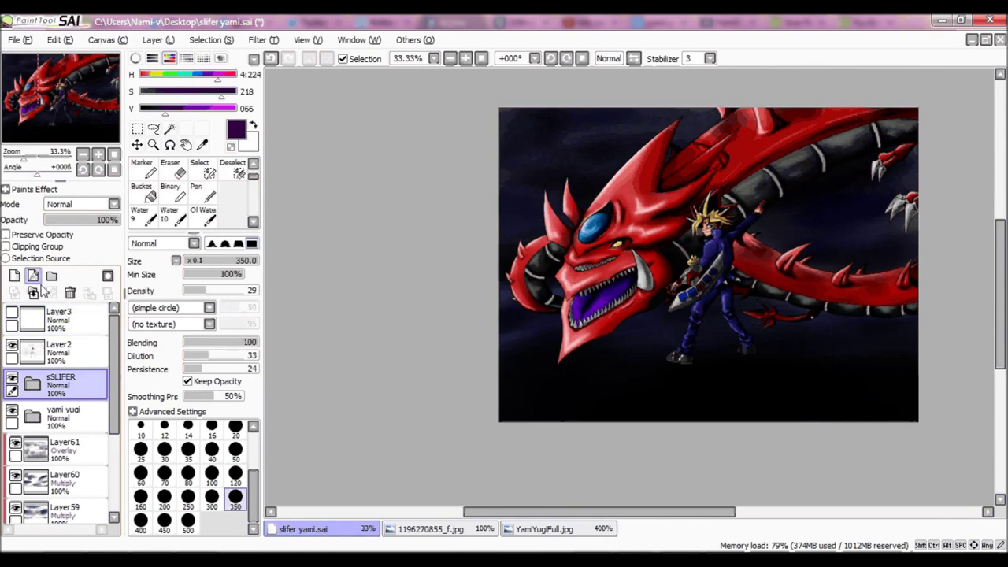
- Shade the dragon and duelist dark purple on separate clipped layers with the Water tool, and set the dragon shading's contrast to +61
click(187, 473)
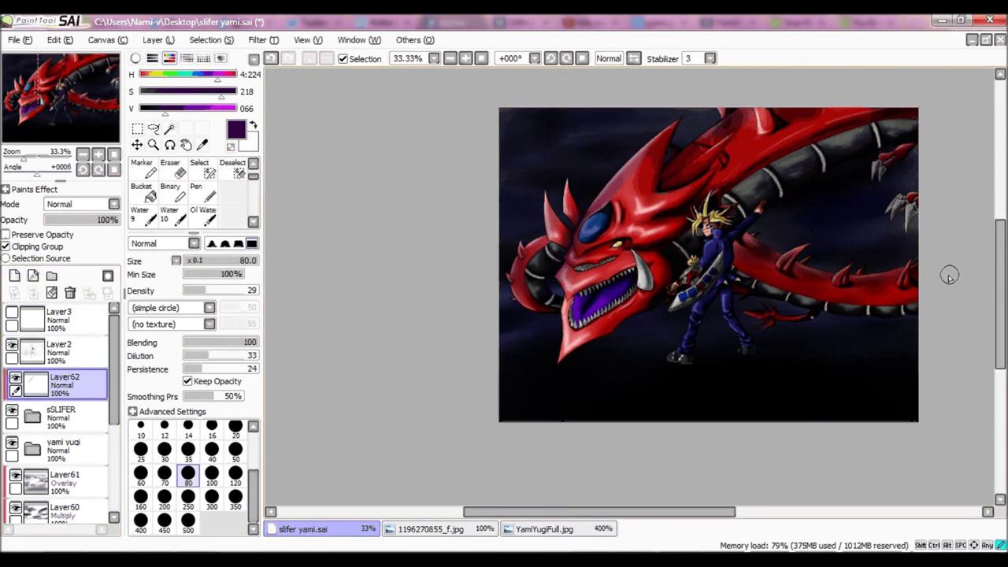
click(235, 474)
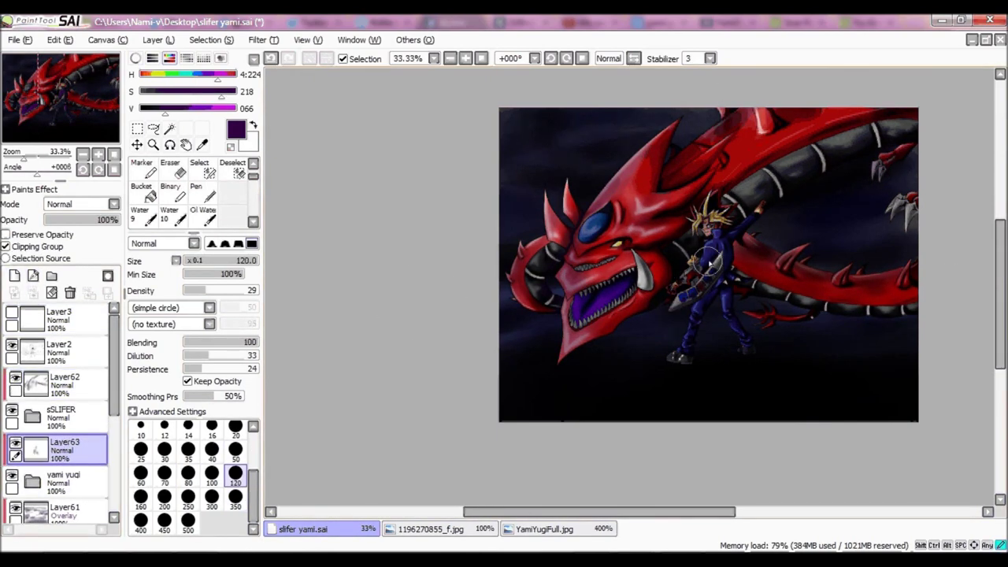
drag(211, 171, 254, 181)
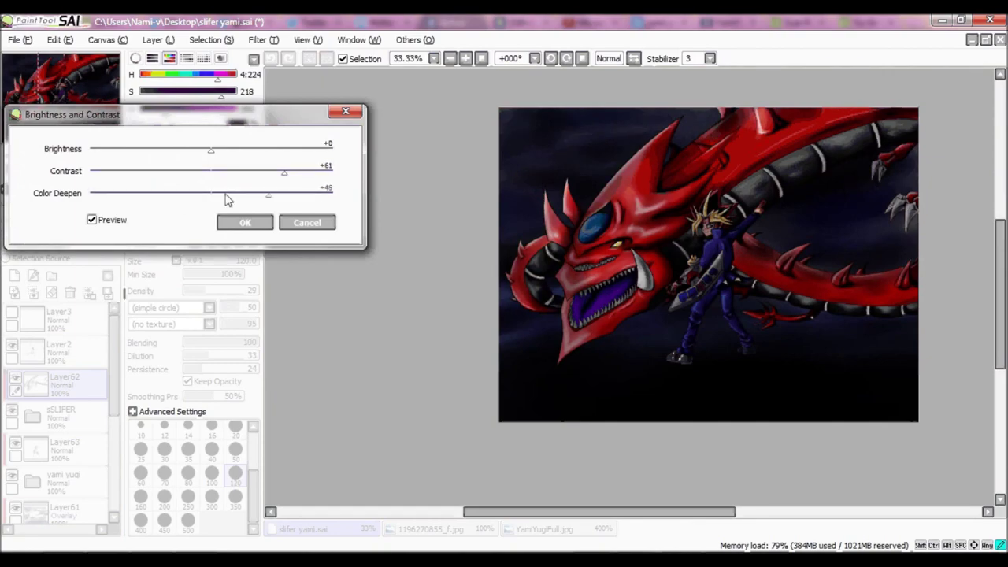
click(245, 222)
- Apply the Brightness and Contrast filter to the duelist's shading on Layer63
click(63, 449)
click(263, 40)
click(315, 69)
key(Return)
- Replace the duelist's shading layer with new size 50 Water strokes, setting its contrast to +57 and Color Deepen to -31
click(70, 294)
click(235, 448)
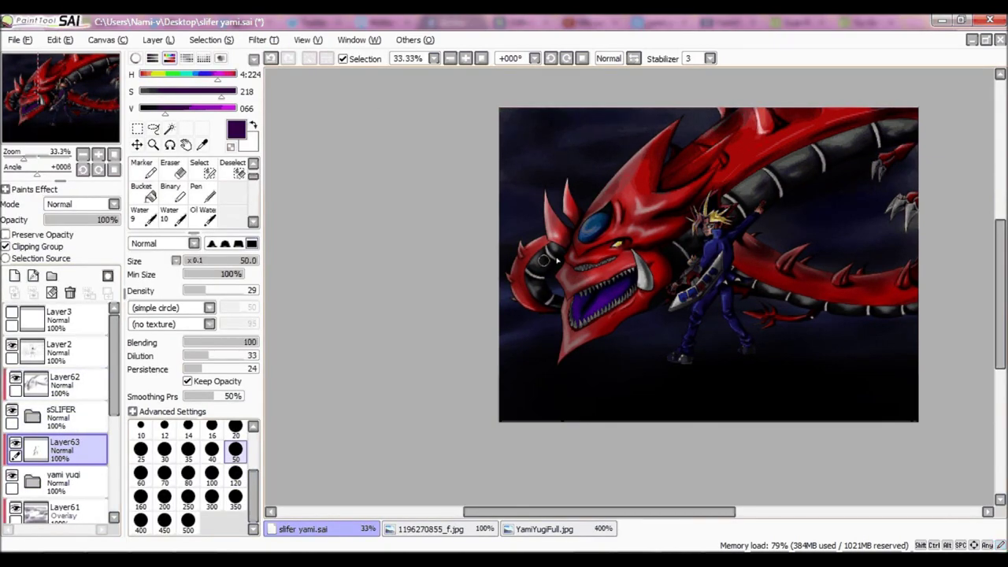
click(263, 39)
click(315, 69)
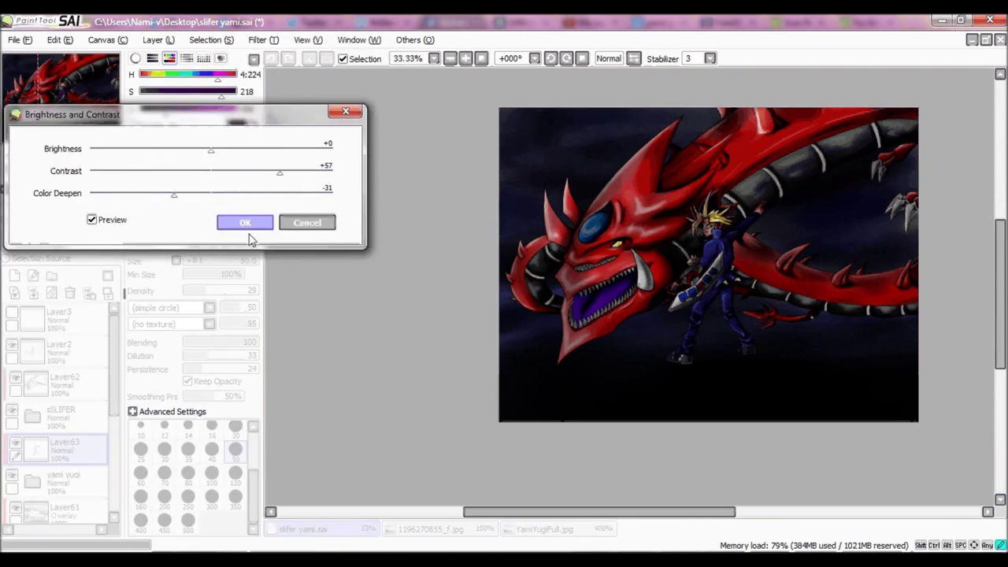
click(245, 222)
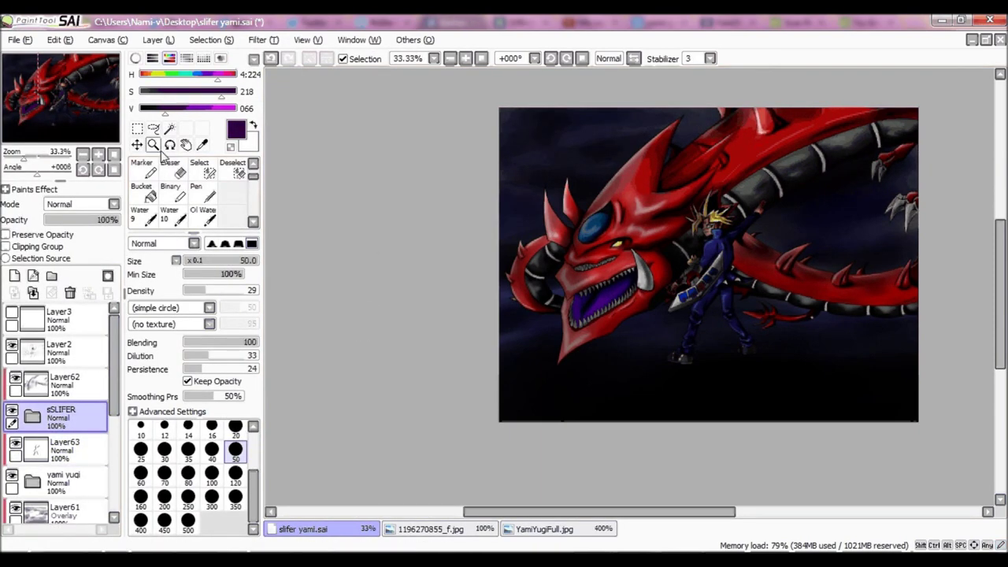
- Paint dark brown ground texture below the figures on a new clipped layer with the Water tool at sizes 50 and 120
click(14, 276)
click(6, 247)
click(152, 75)
scroll(189, 189, up, 1)
click(229, 169)
drag(603, 371, 808, 374)
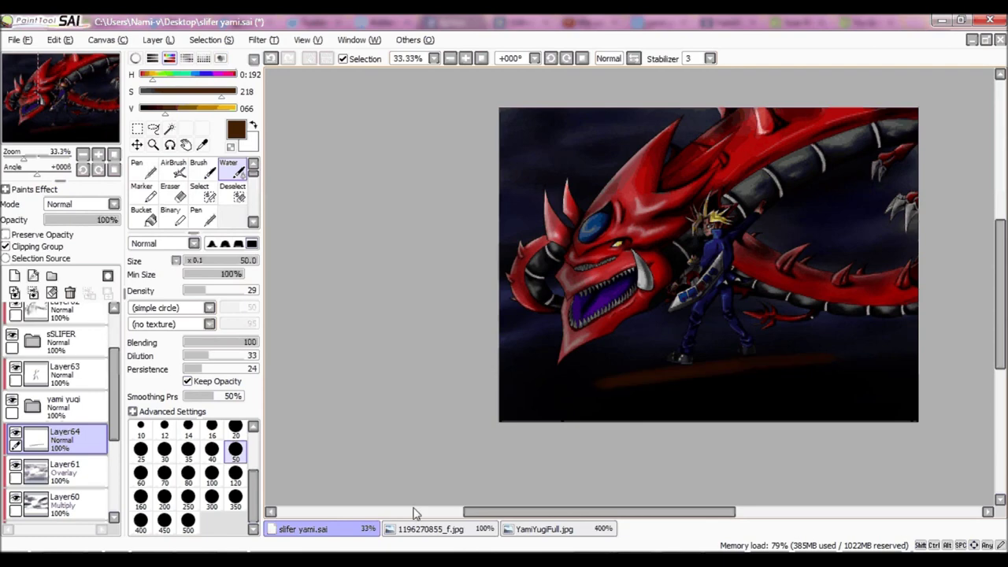
click(235, 472)
drag(559, 362, 779, 406)
key(b)
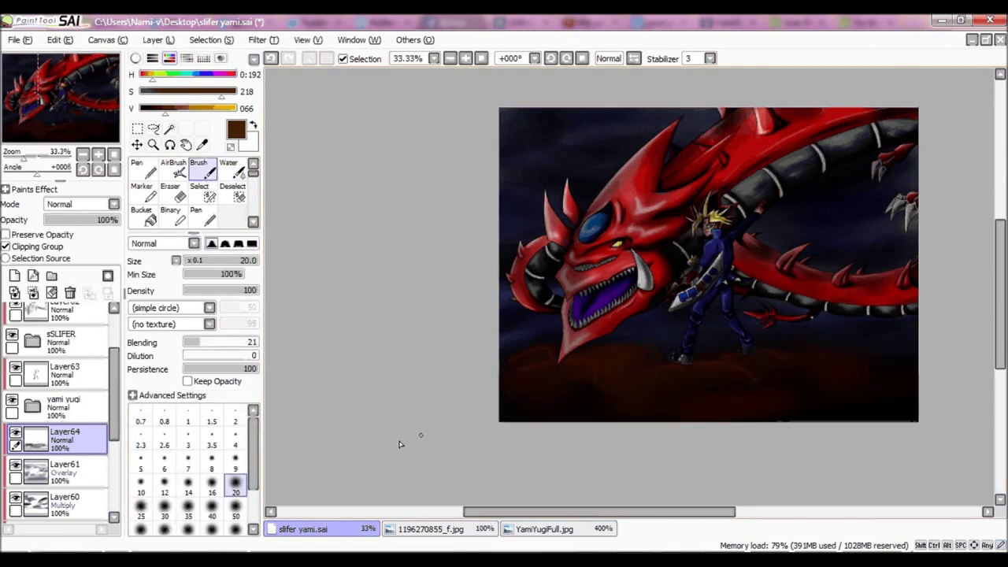
key(w)
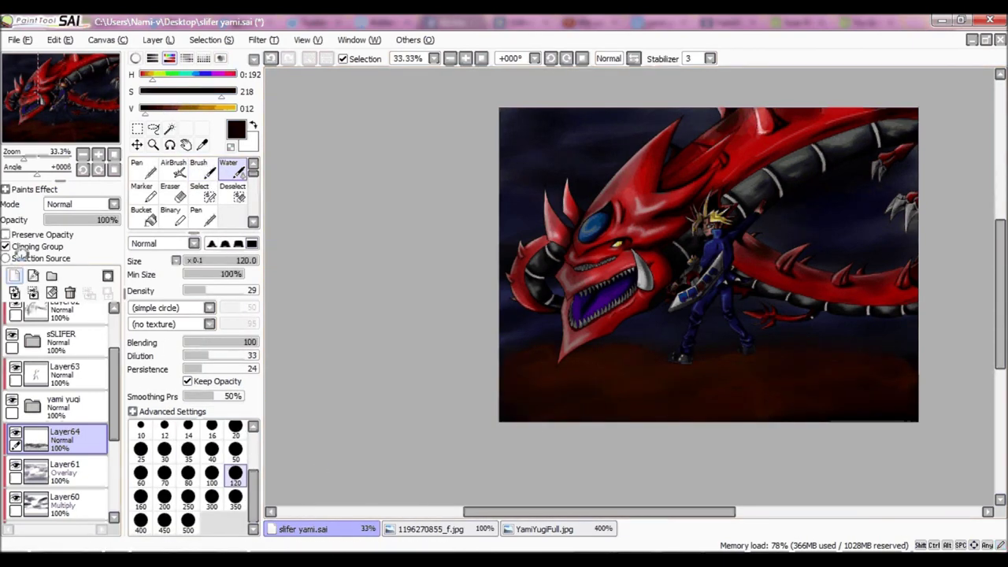
- Paint a near-black ground shadow beneath the duelist and deepen the shading on the duelist and dragon on new clipped layers
click(14, 274)
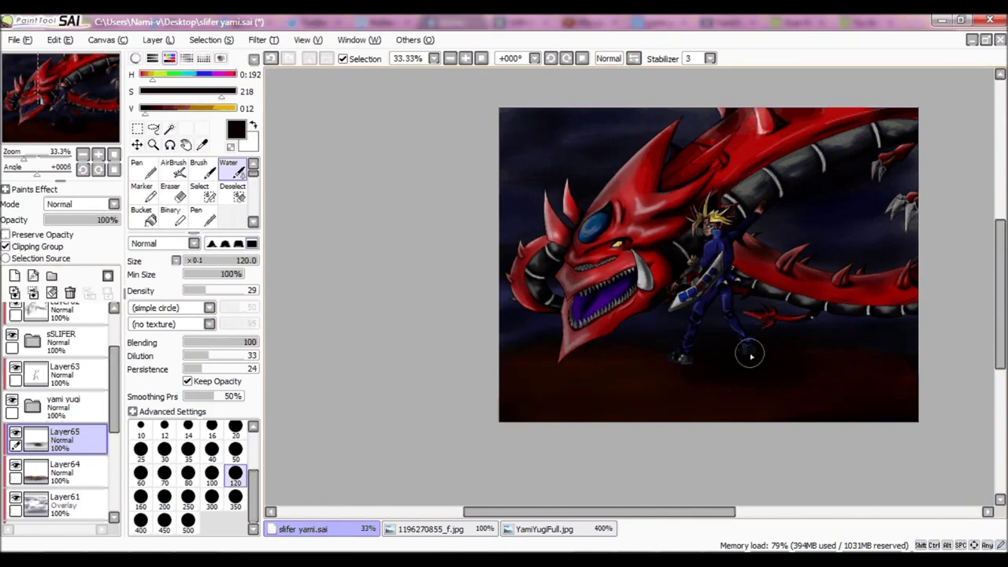
key(ctrl+shift+n)
key(ctrl+shift+n)
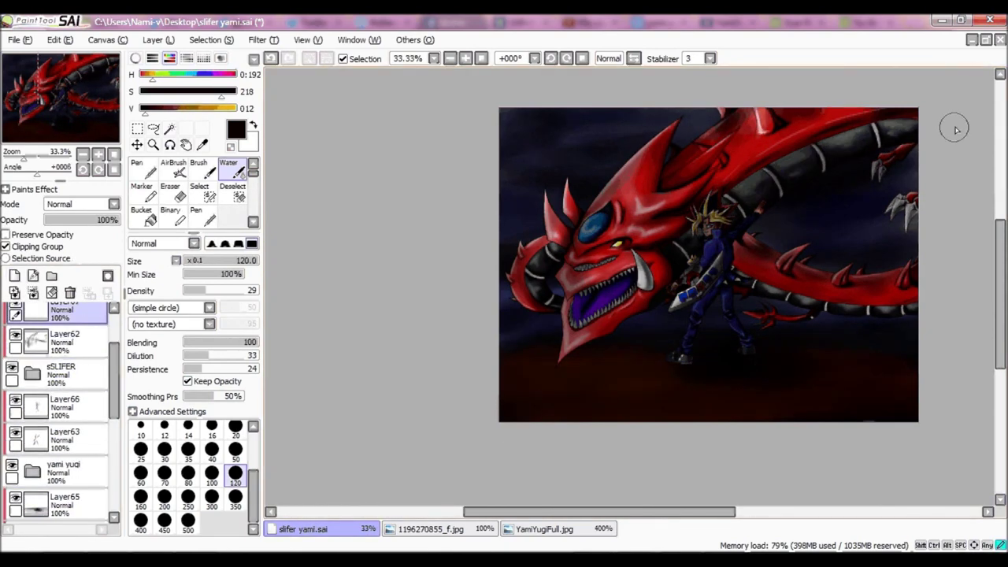
- Lighten the dark shading on the dragon and on the duelist's Layer63 with the size 50 Eraser at density 12
key(e)
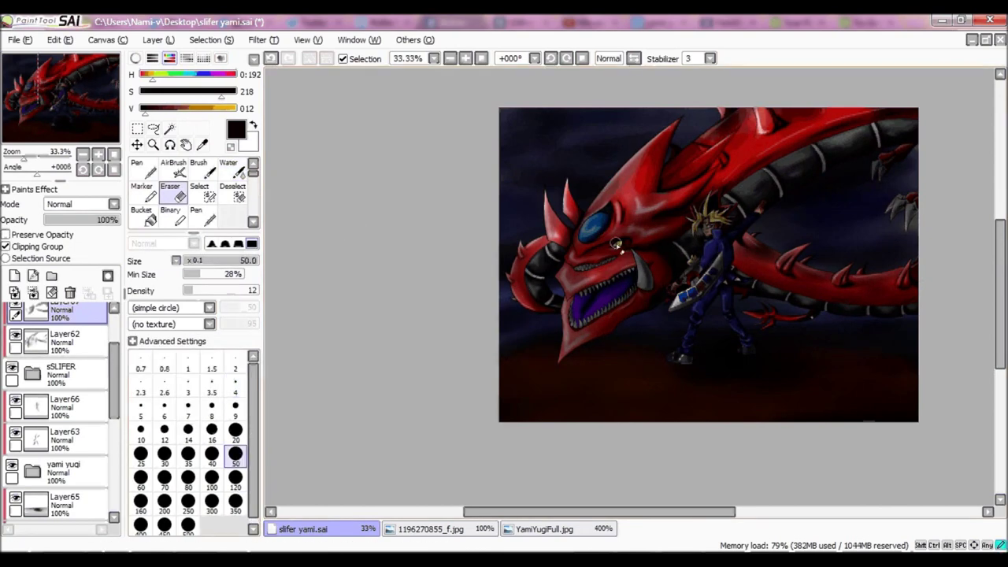
click(64, 438)
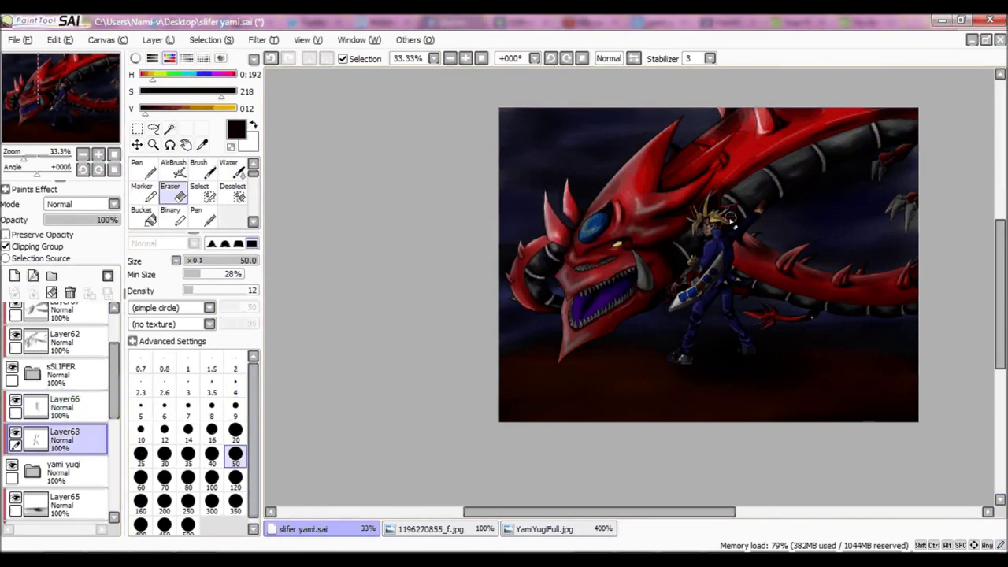
key(e)
- Paint a light yellow glow around the gold pyramid by the duelist's arm on a new clipped layer with the Water tool
key(ctrl+shift+n)
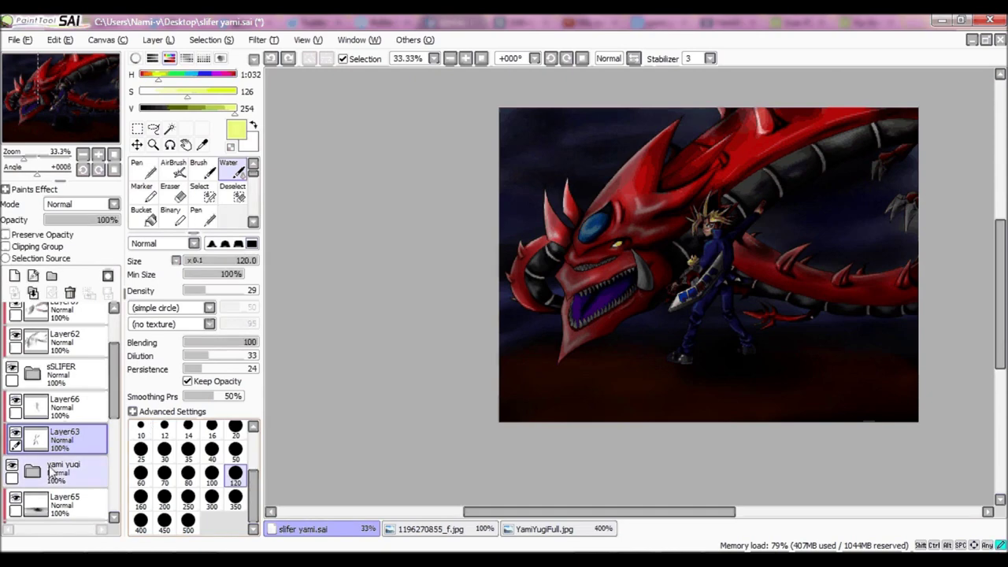
scroll(700, 285, up, 6)
key(ctrl+shift+n)
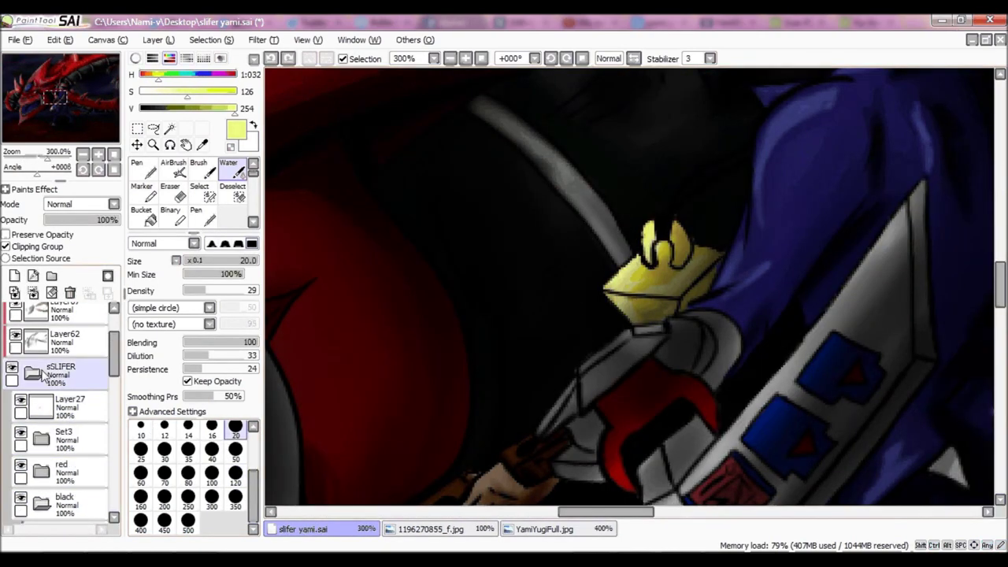
mouse_move(579, 236)
mouse_down()
mouse_move(594, 277)
mouse_move(583, 228)
mouse_up()
- Paint pale yellow highlights on the glowing gold pyramid with the Water tool reduced to size 4
key([)
key([)
key([)
key([)
key([)
key([)
key([)
key([)
key([)
key([)
mouse_move(693, 197)
mouse_down()
mouse_move(614, 252)
mouse_move(644, 233)
mouse_up()
alt+click(644, 233)
scroll(589, 315, down, 8)
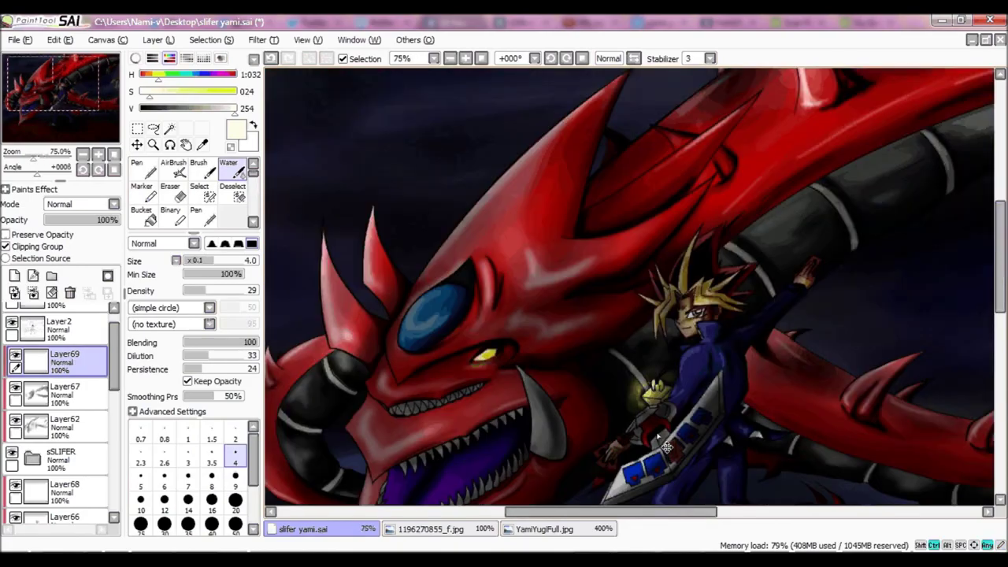